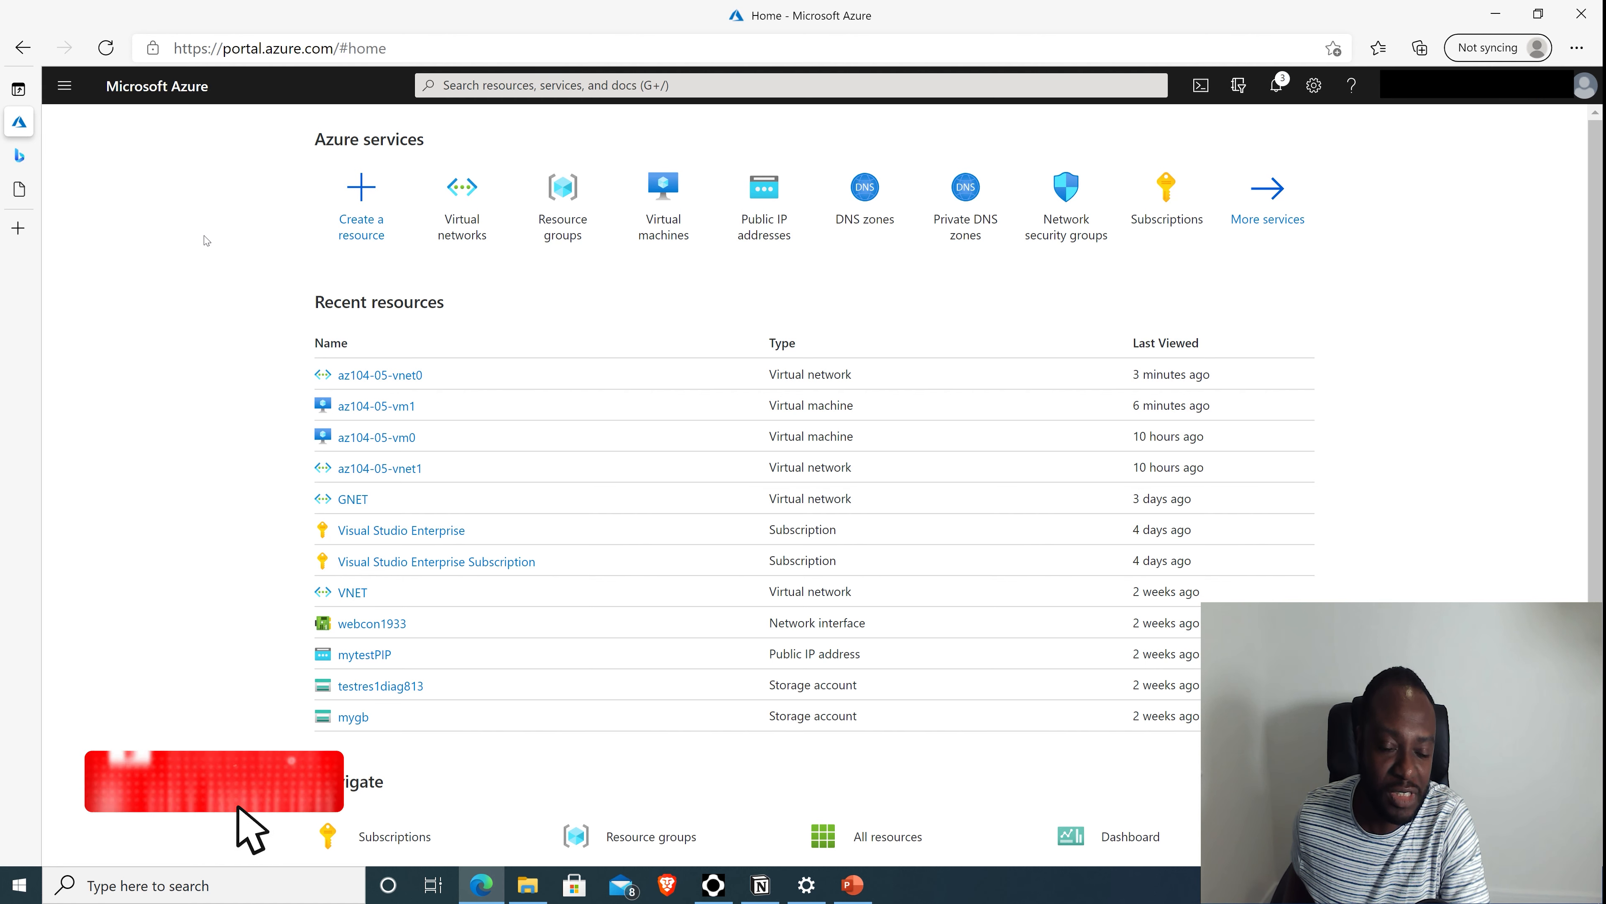
Step: Find the Virtual networks service and start creating a new virtual network
{"action": "left_click", "coordinate": [628, 77]}
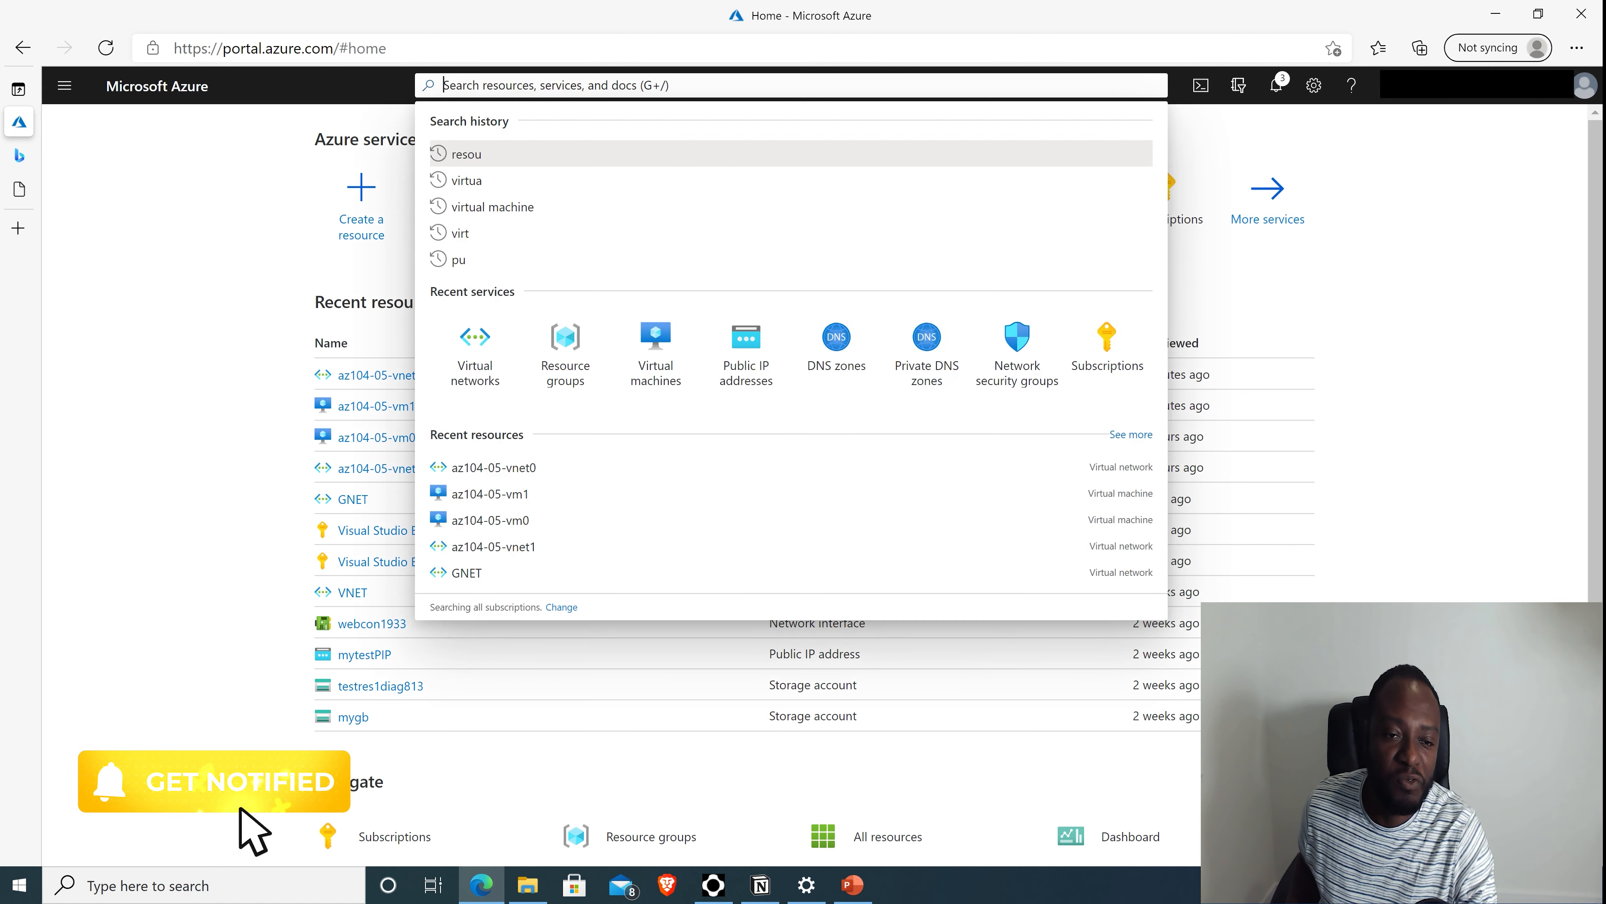
{"action": "type", "text": "virtu"}
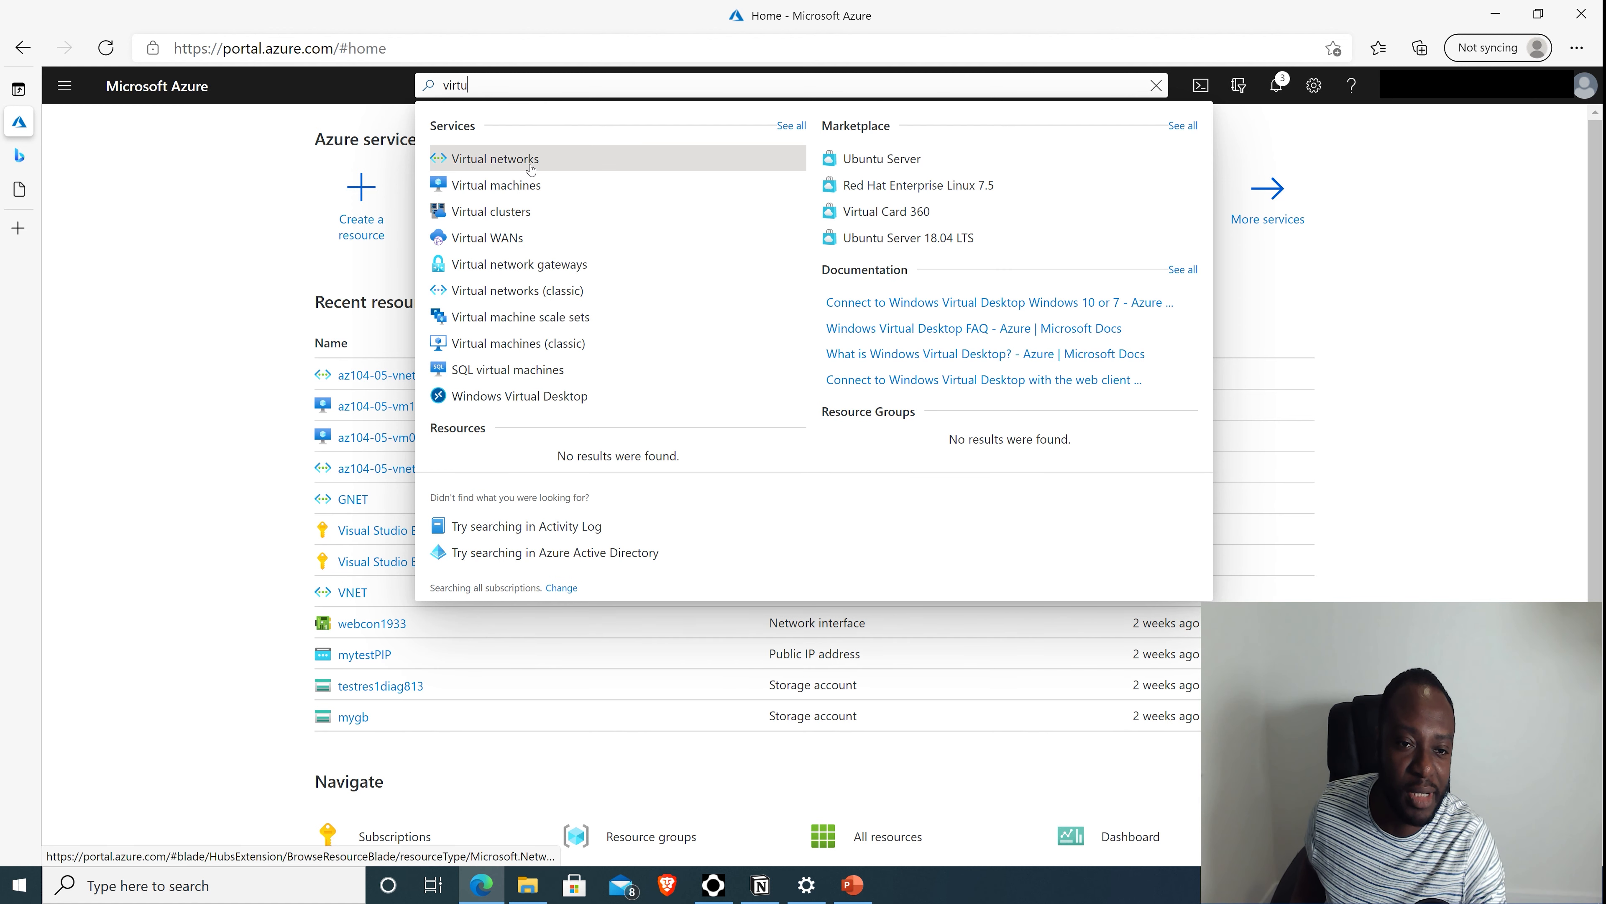
{"action": "left_click", "coordinate": [527, 166]}
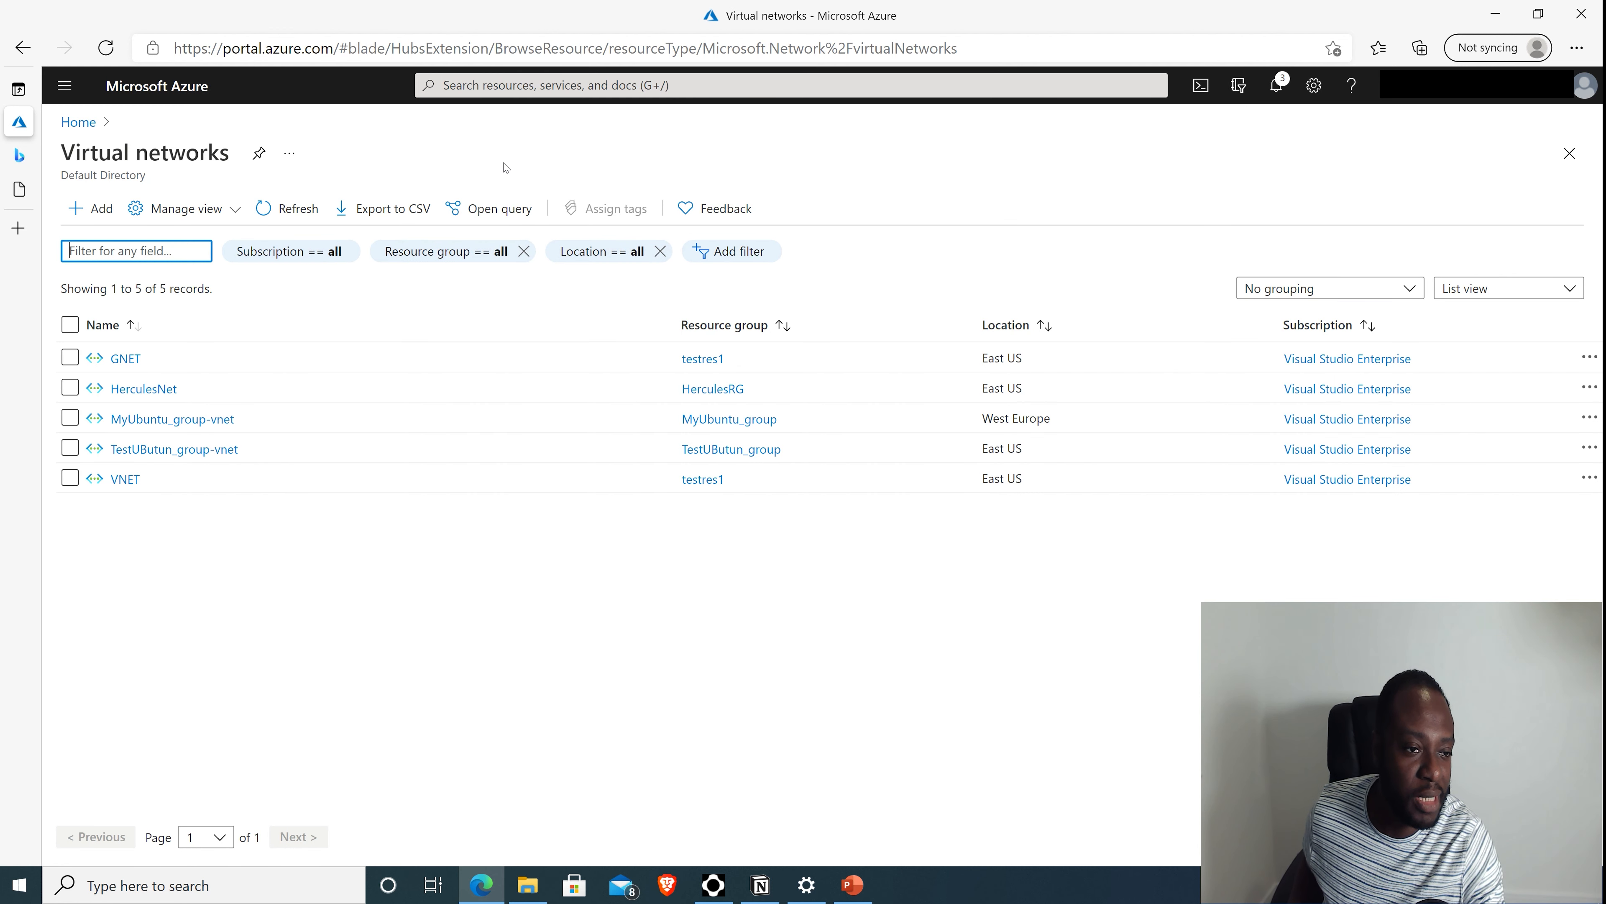
{"action": "left_click", "coordinate": [102, 209]}
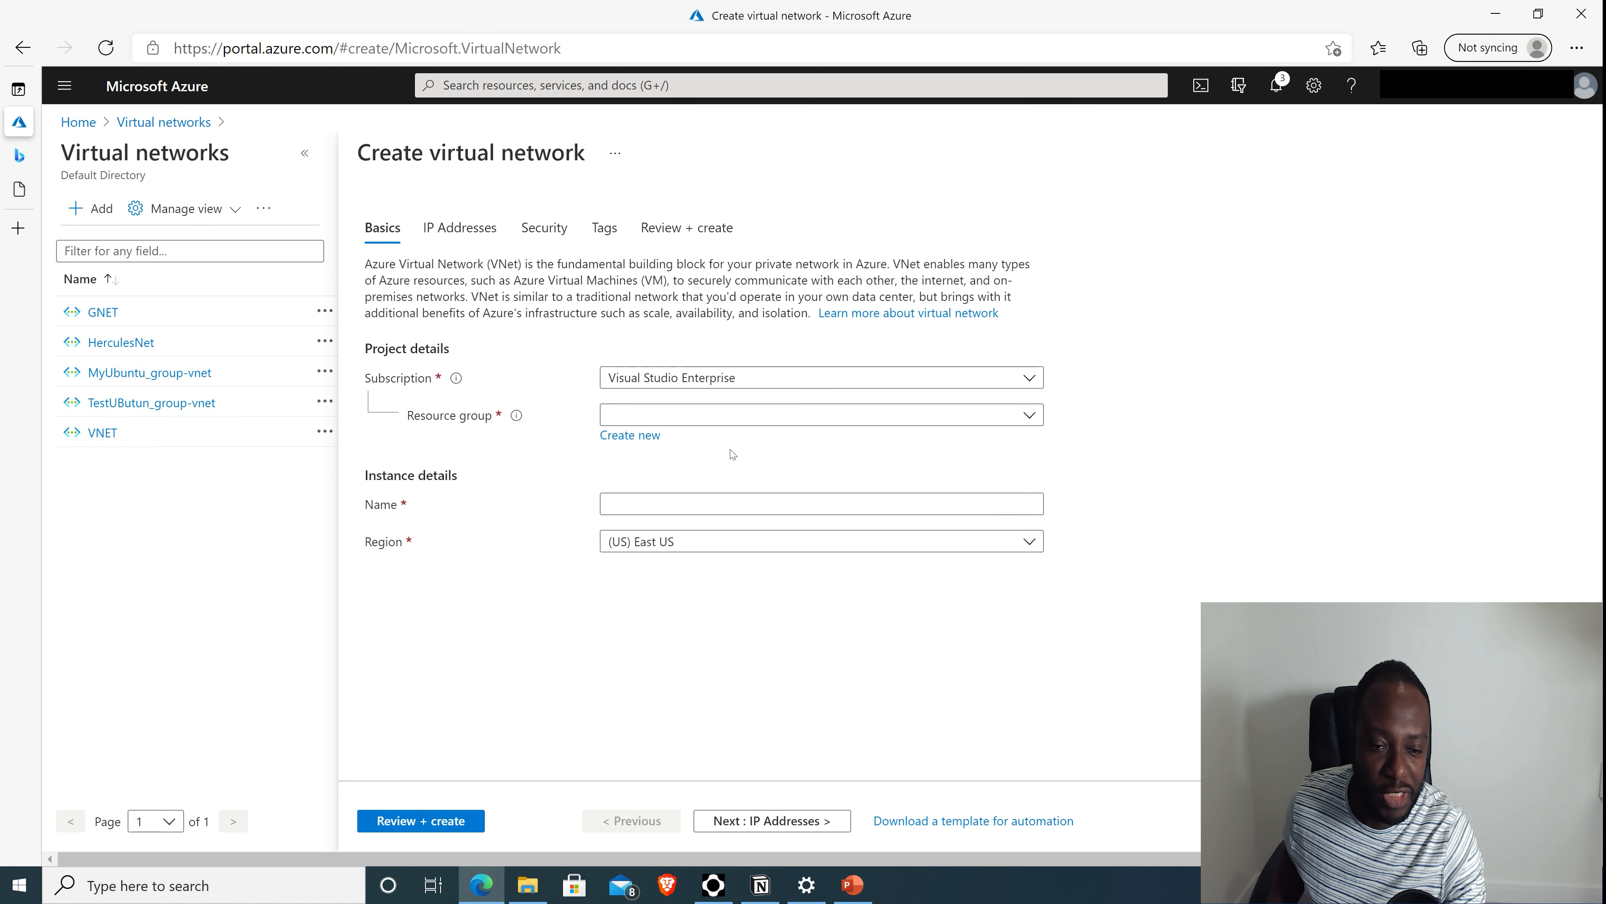
Step: Create a new resource group named az104-04-rg1 for the virtual network
{"action": "left_click", "coordinate": [630, 436]}
{"action": "type", "text": "az"}
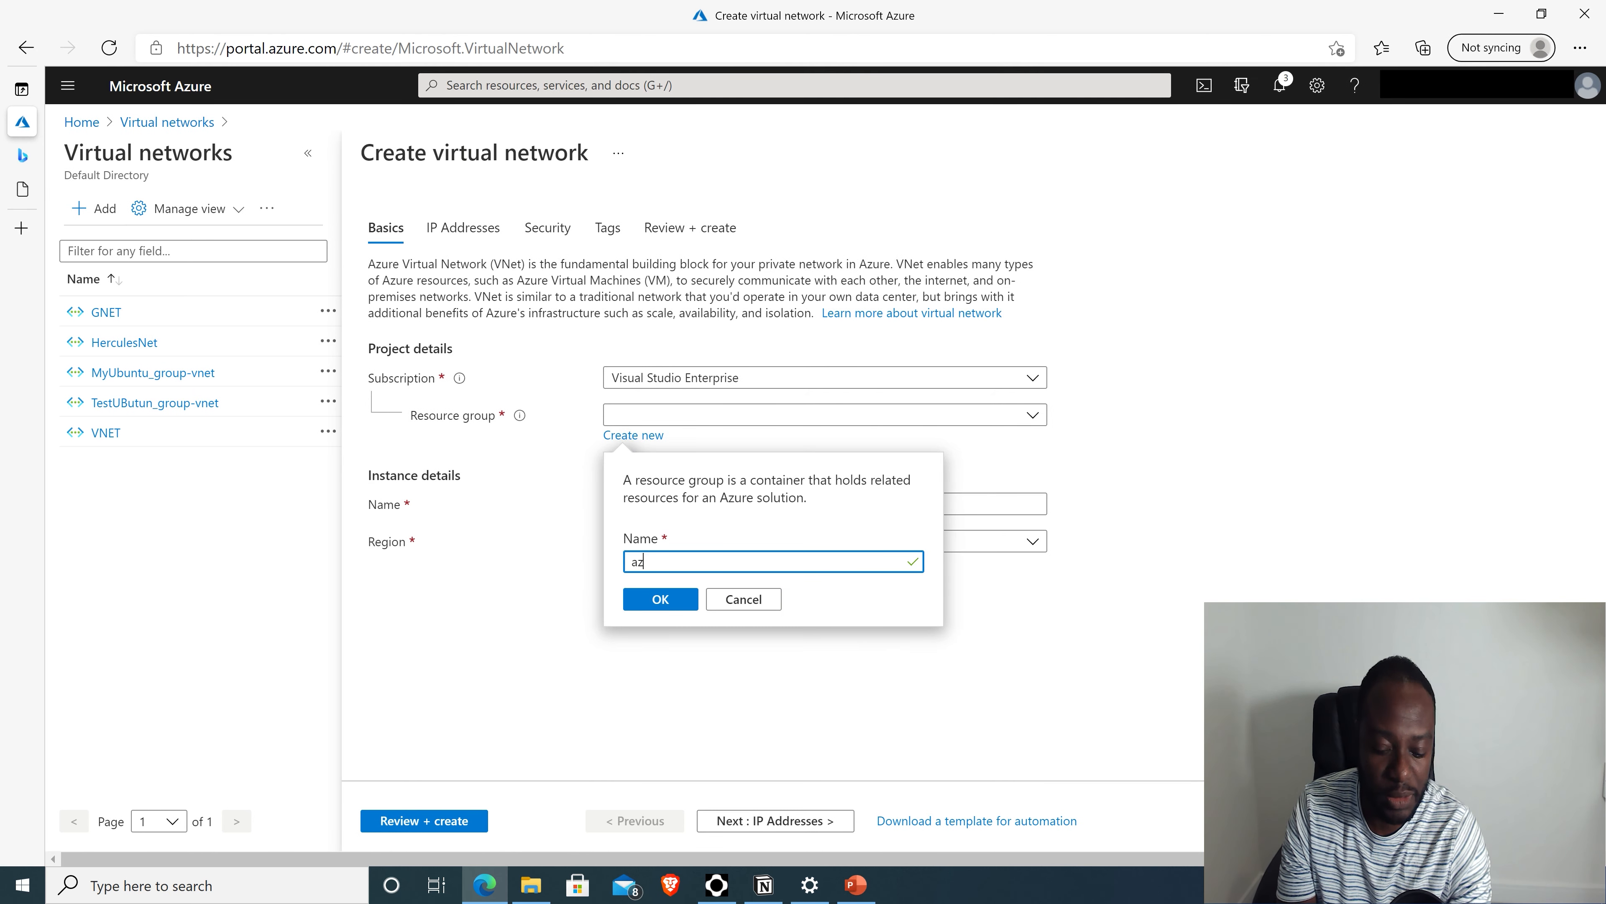
{"action": "type", "text": "104"}
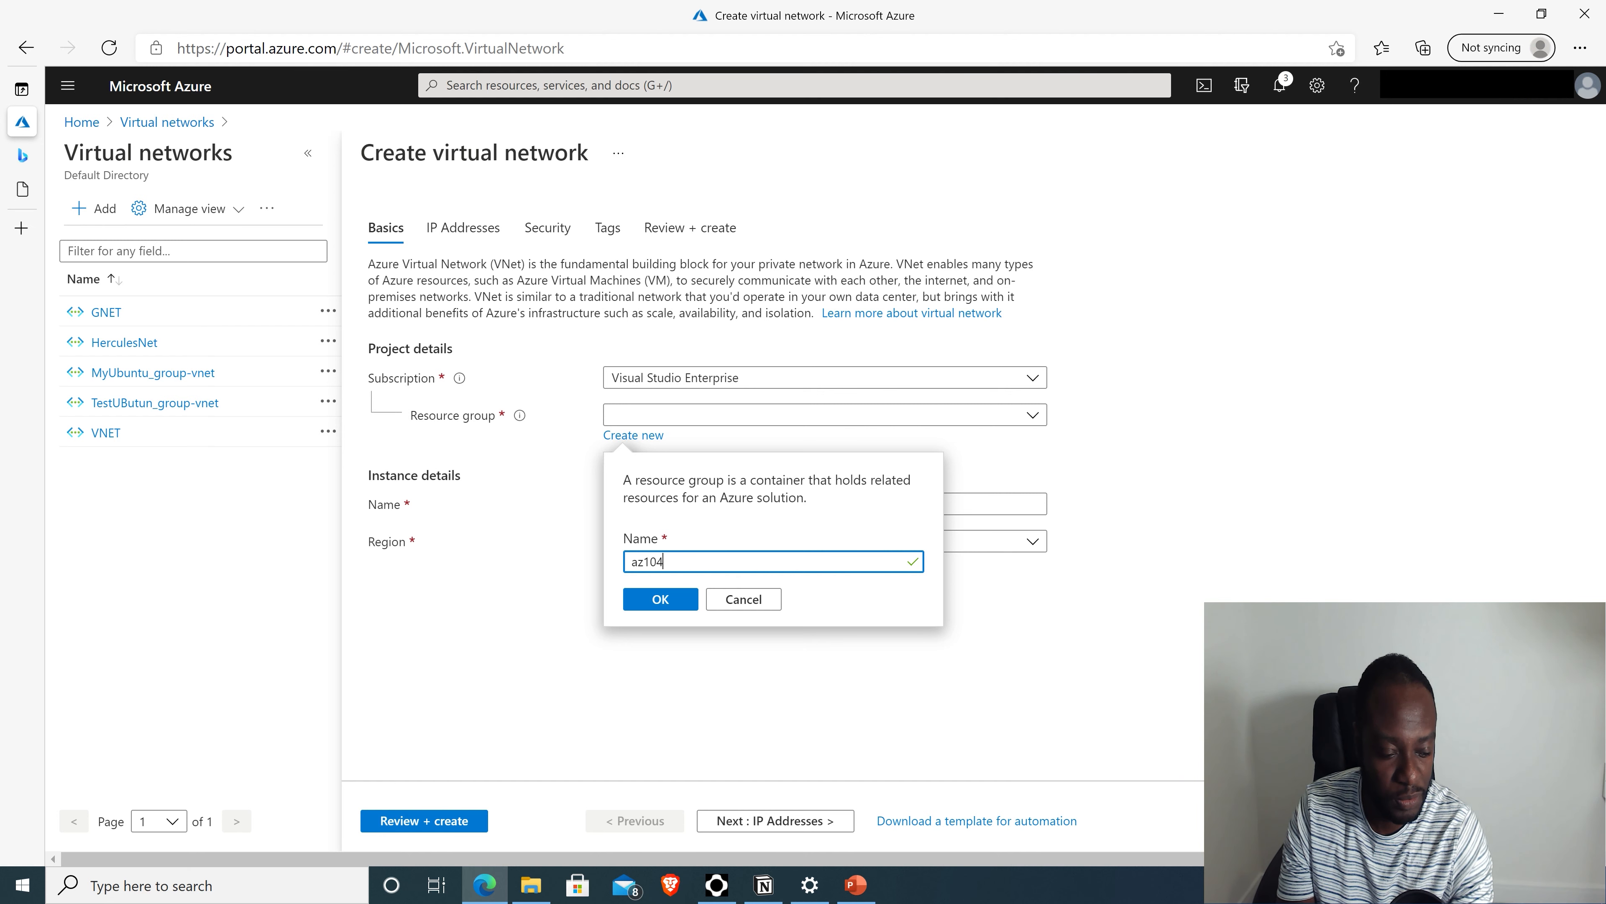
{"action": "type", "text": "-9"}
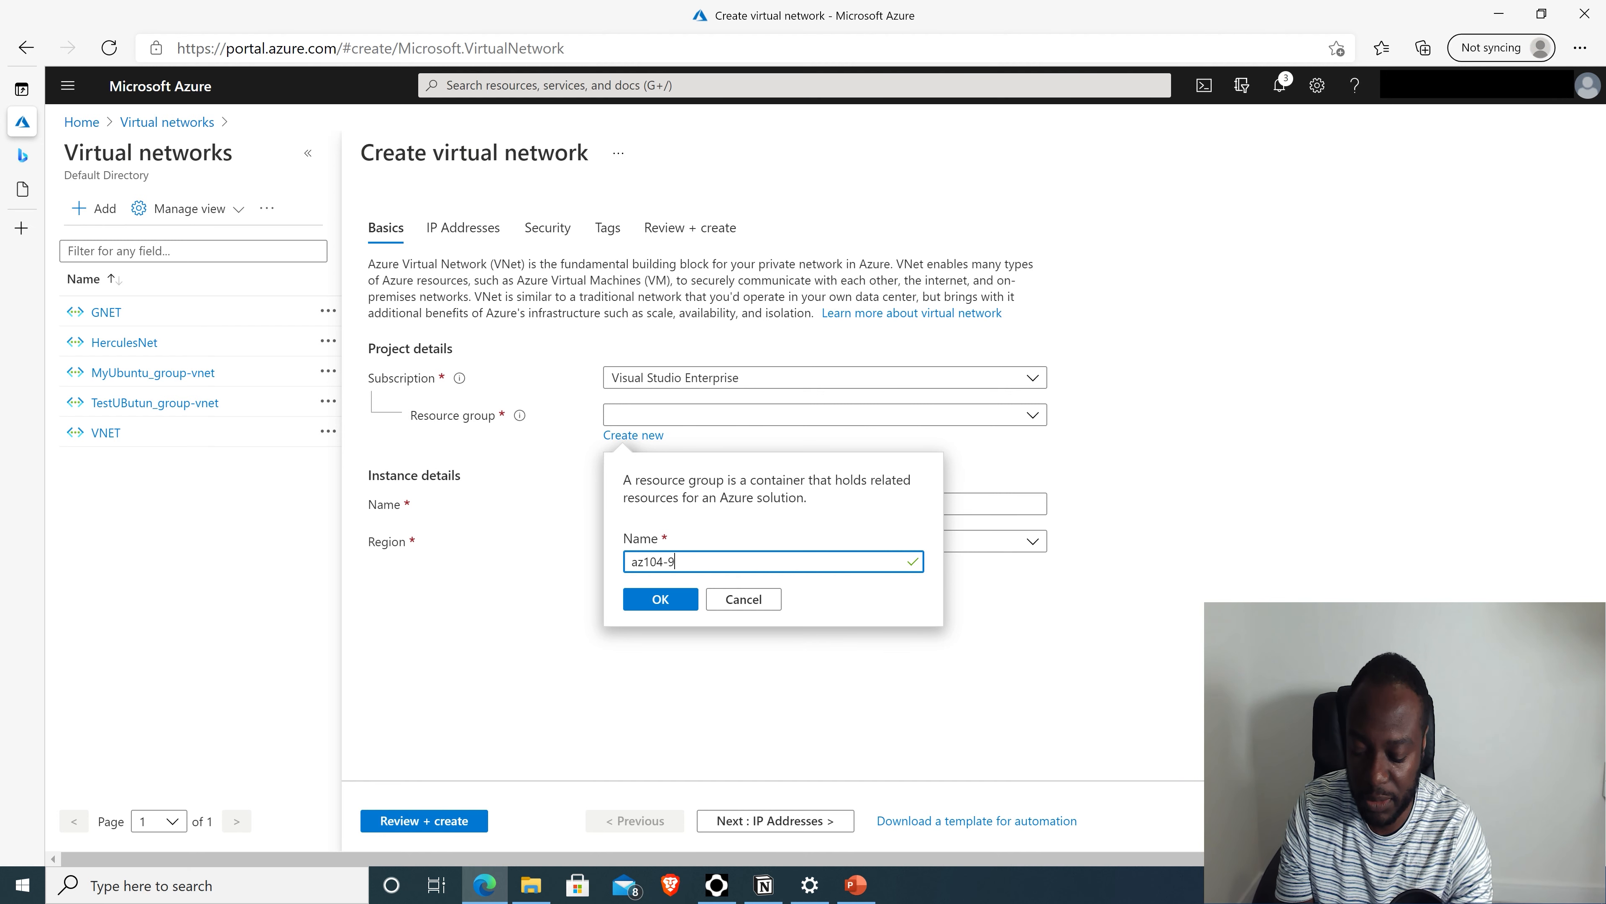
{"action": "key", "text": "BackSpace"}
{"action": "type", "text": "04-rg"}
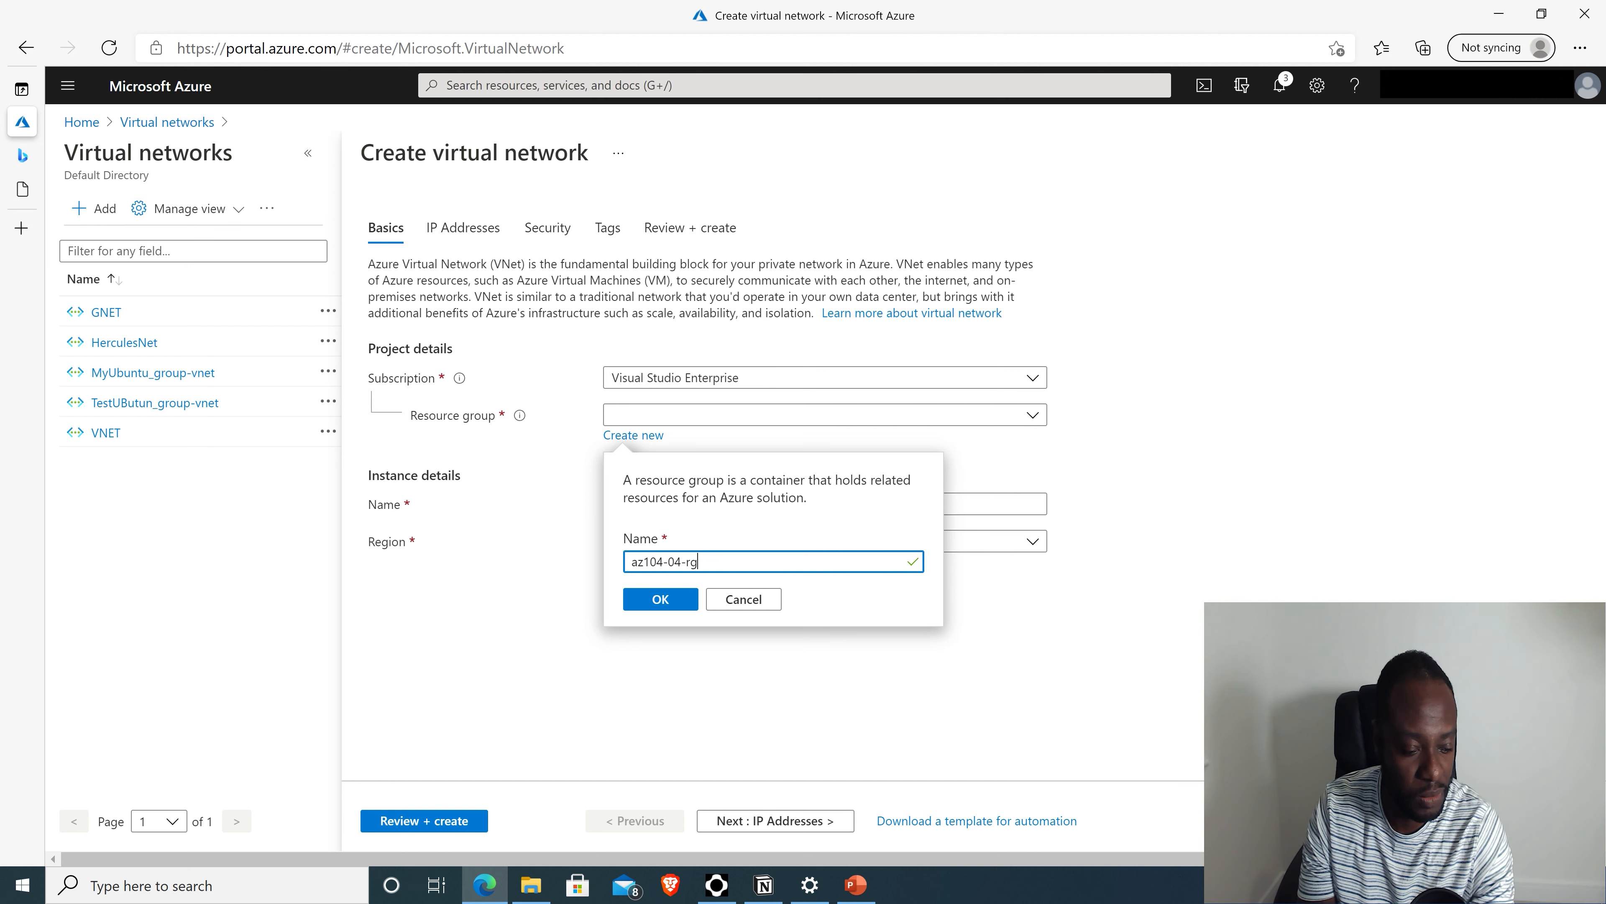
{"action": "type", "text": "1"}
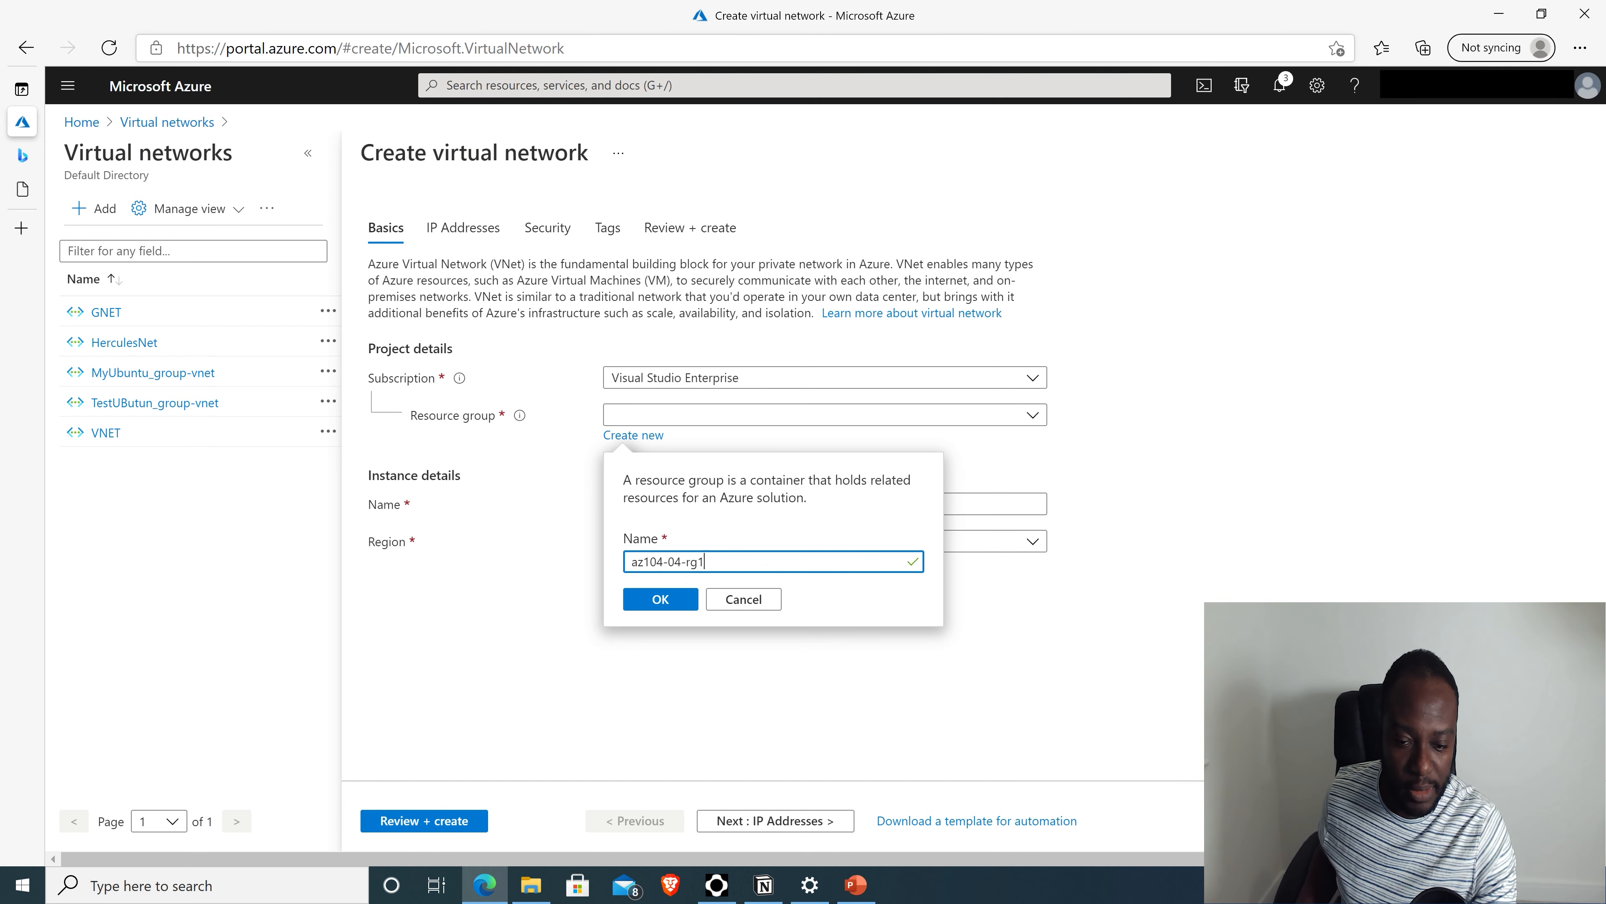
{"action": "left_click", "coordinate": [661, 598]}
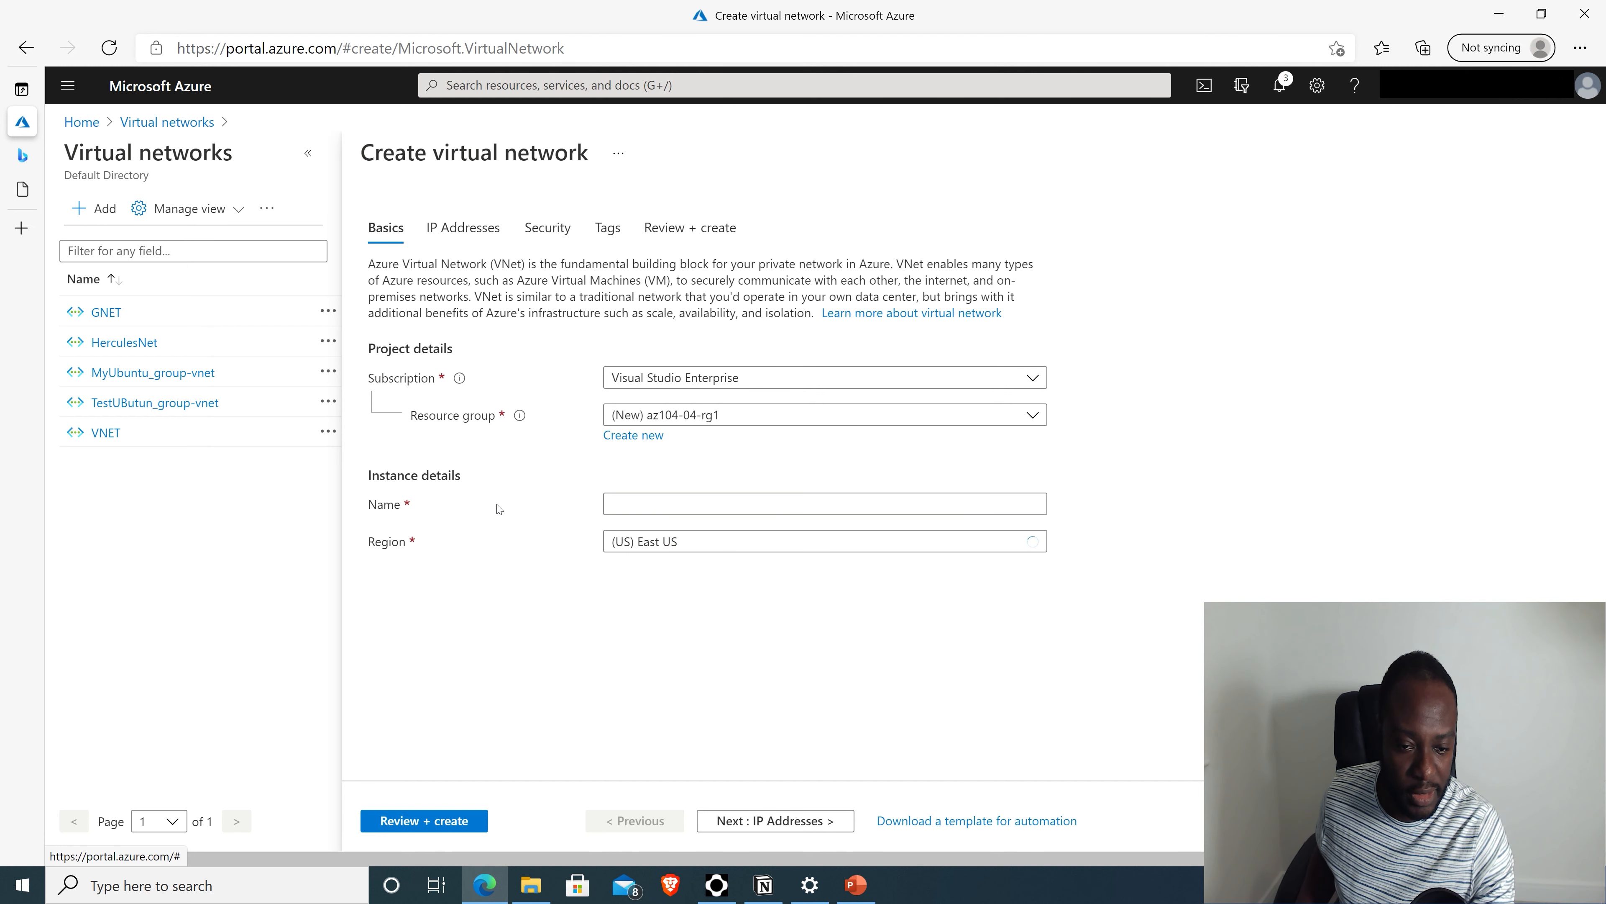
Step: Name the virtual network az104-04-vnet1 and proceed to its IP address settings
{"action": "left_click", "coordinate": [657, 505]}
{"action": "type", "text": "az1"}
{"action": "type", "text": "04"}
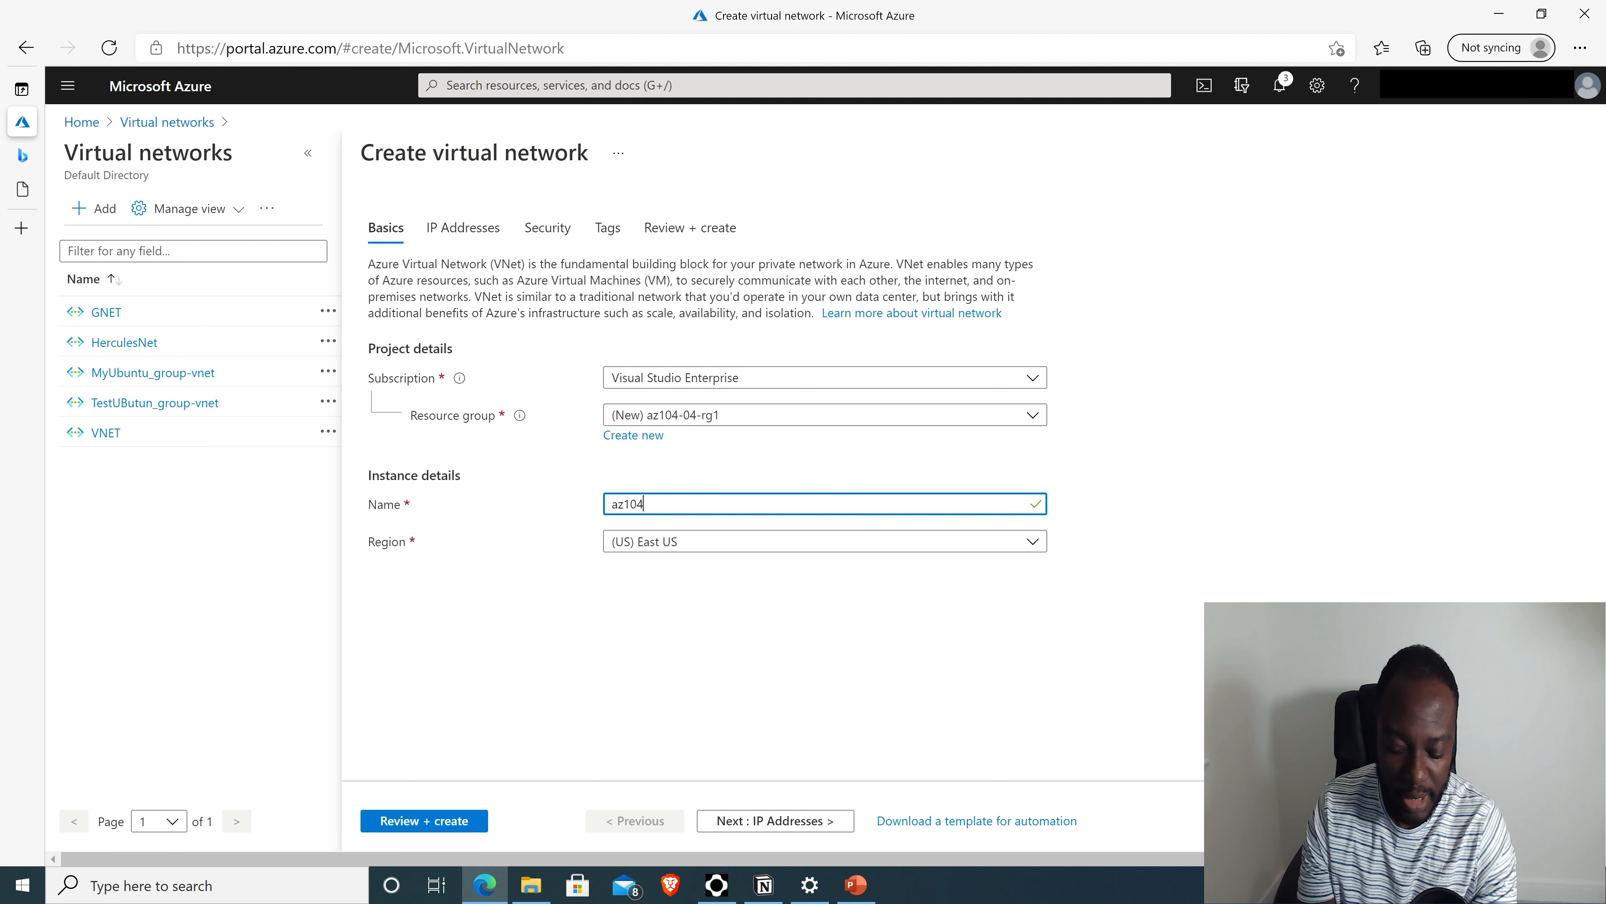
{"action": "type", "text": "-"}
{"action": "type", "text": "04"}
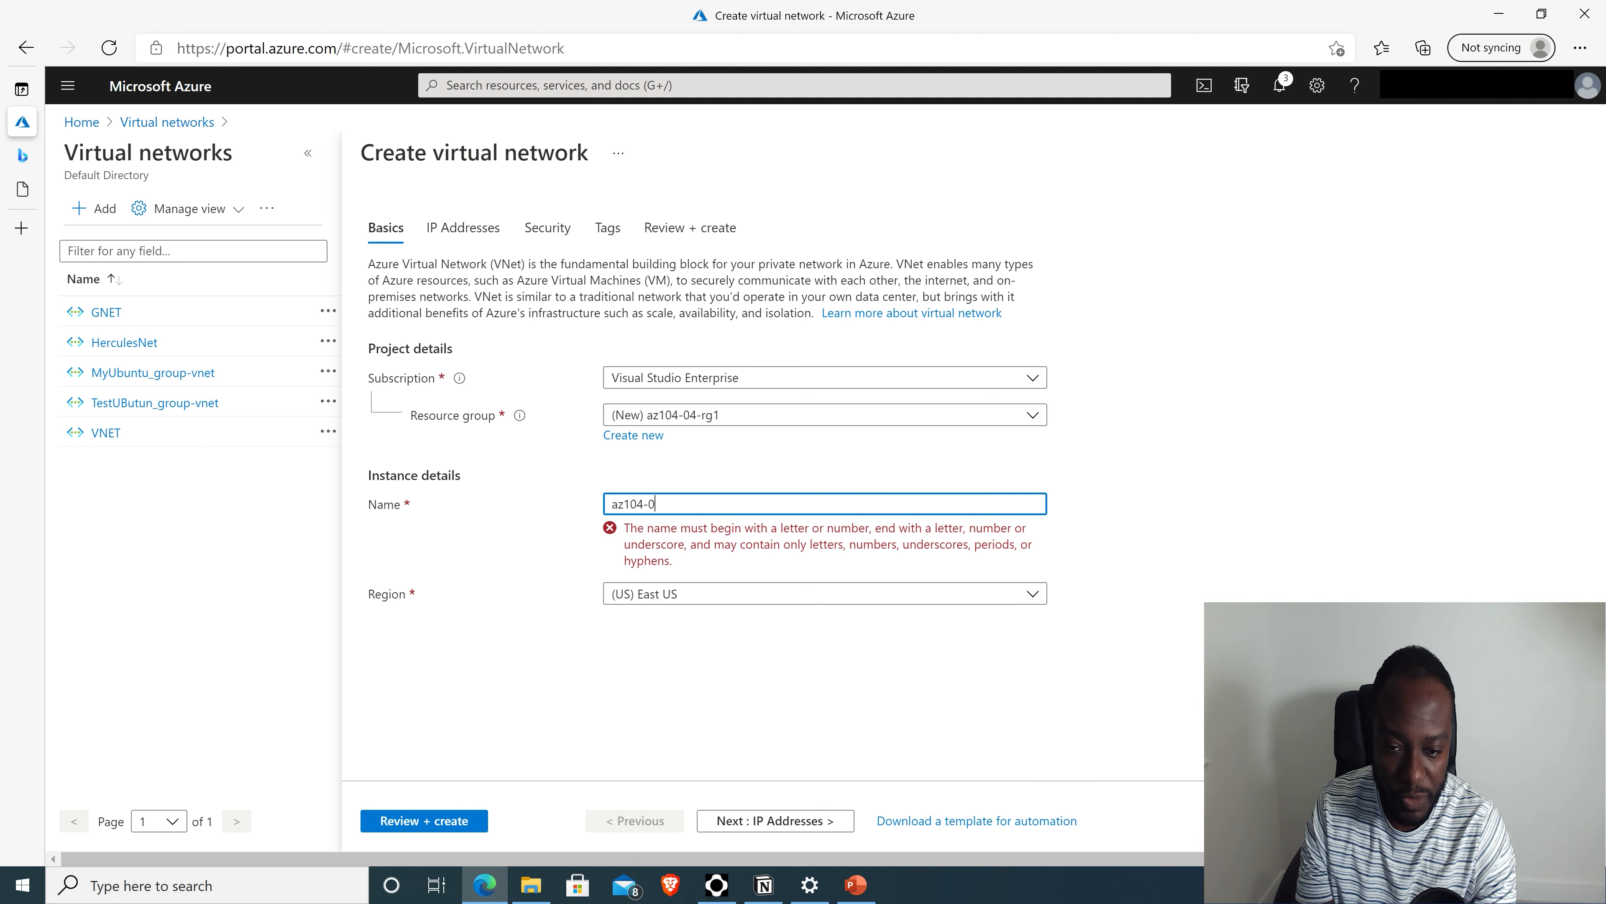
{"action": "type", "text": "-"}
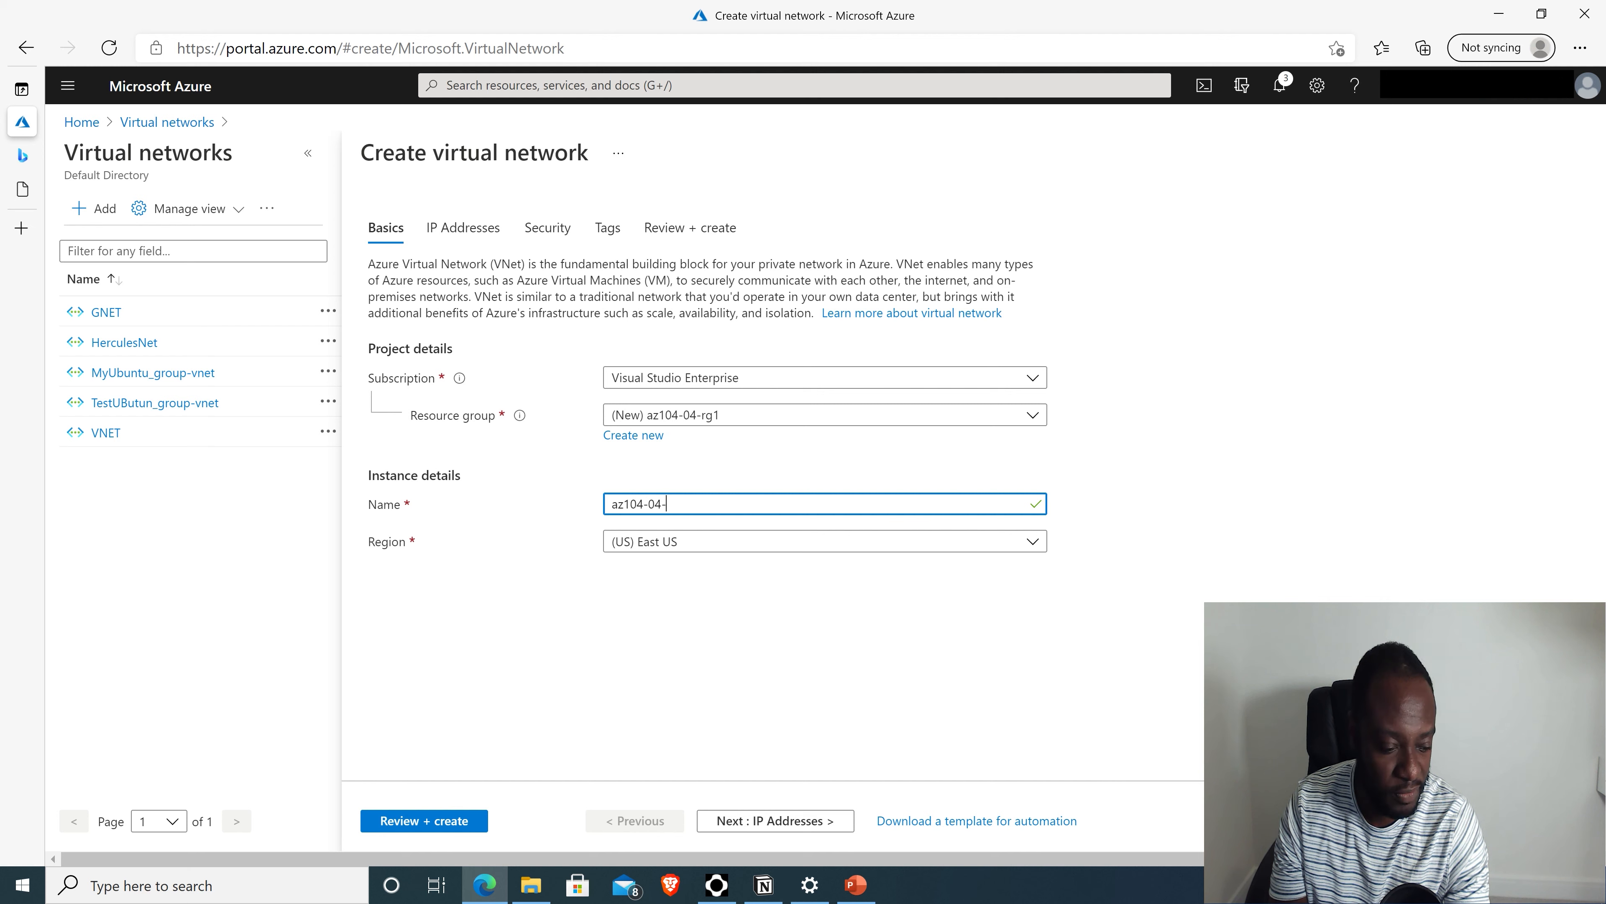
{"action": "type", "text": "vnet1"}
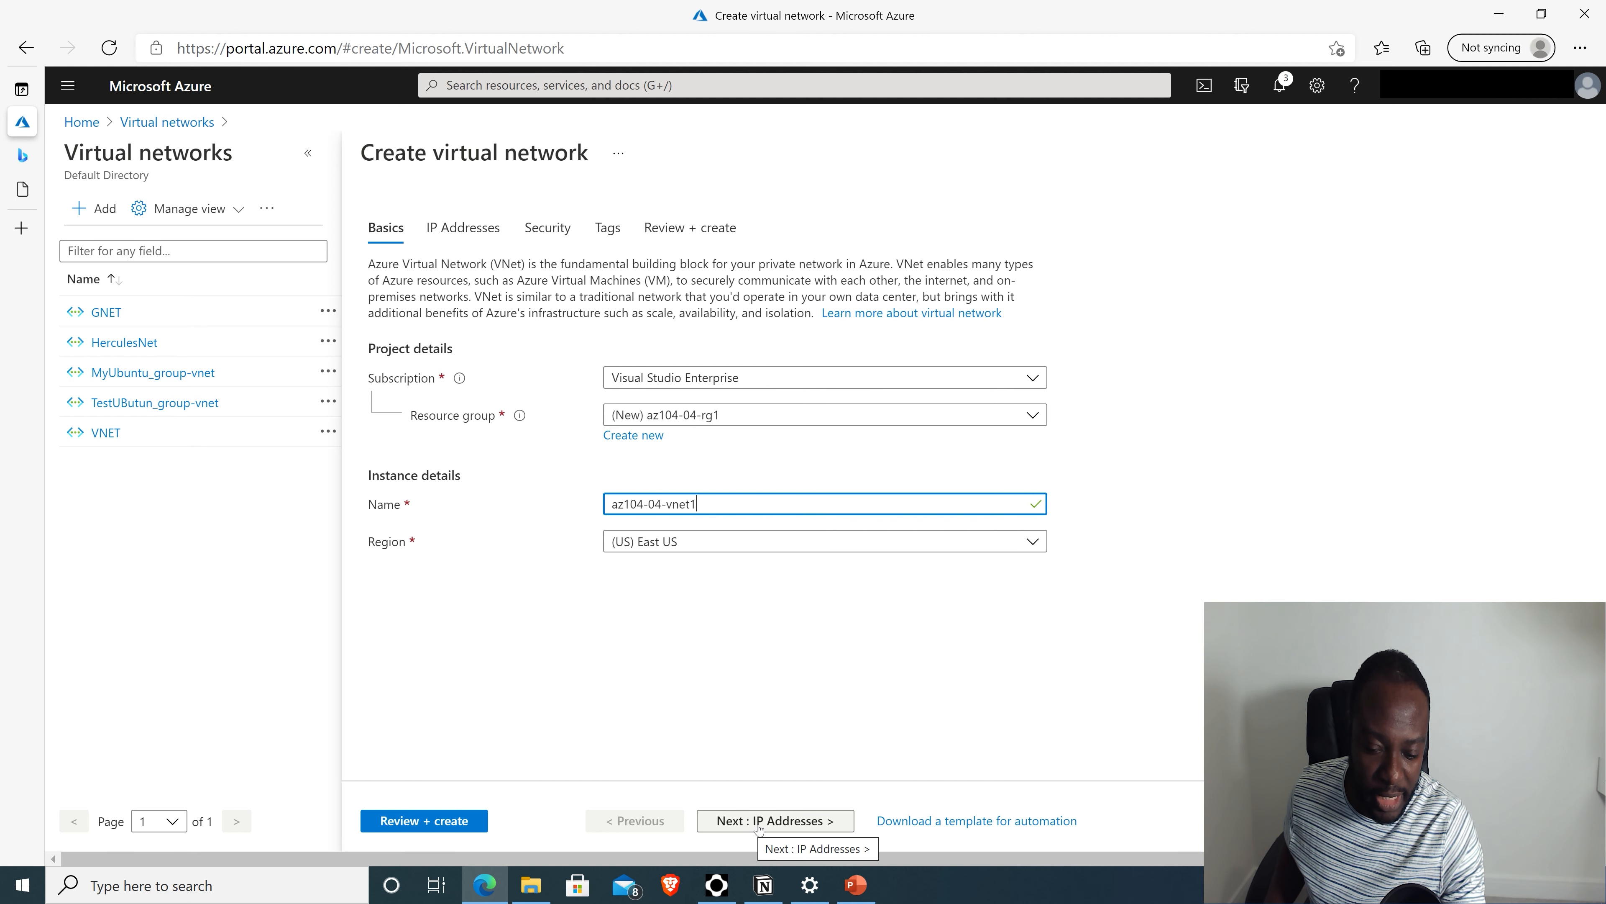
{"action": "left_click", "coordinate": [787, 823]}
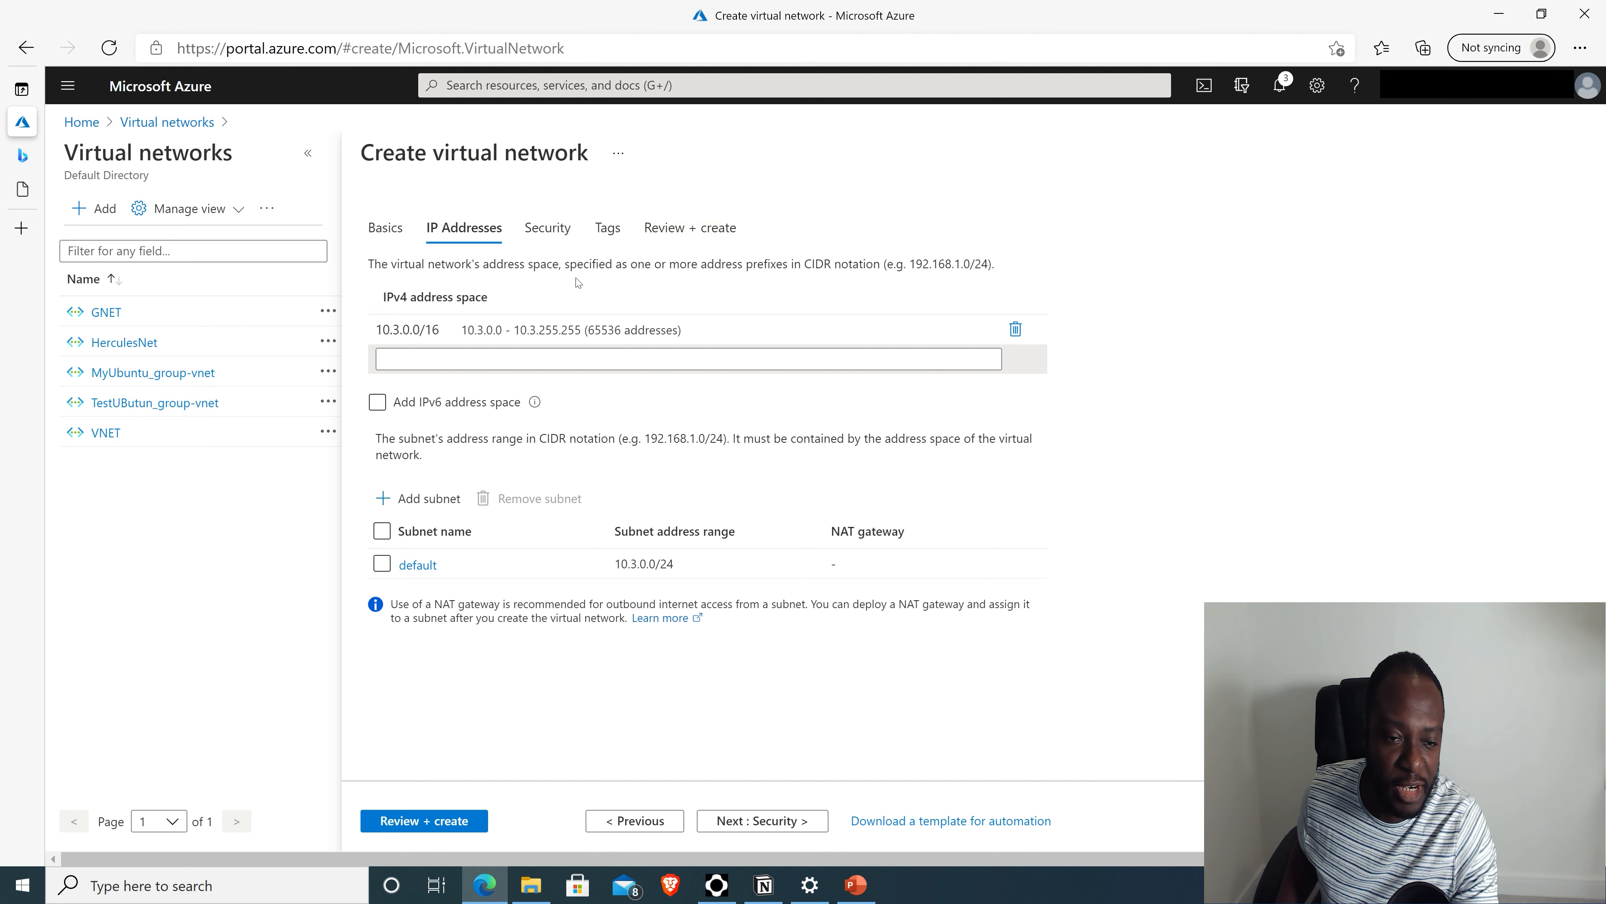
Step: Replace the default IPv4 address space of the virtual network with 10.40.0.0/20
{"action": "left_click", "coordinate": [582, 329]}
{"action": "key", "text": "Tab"}
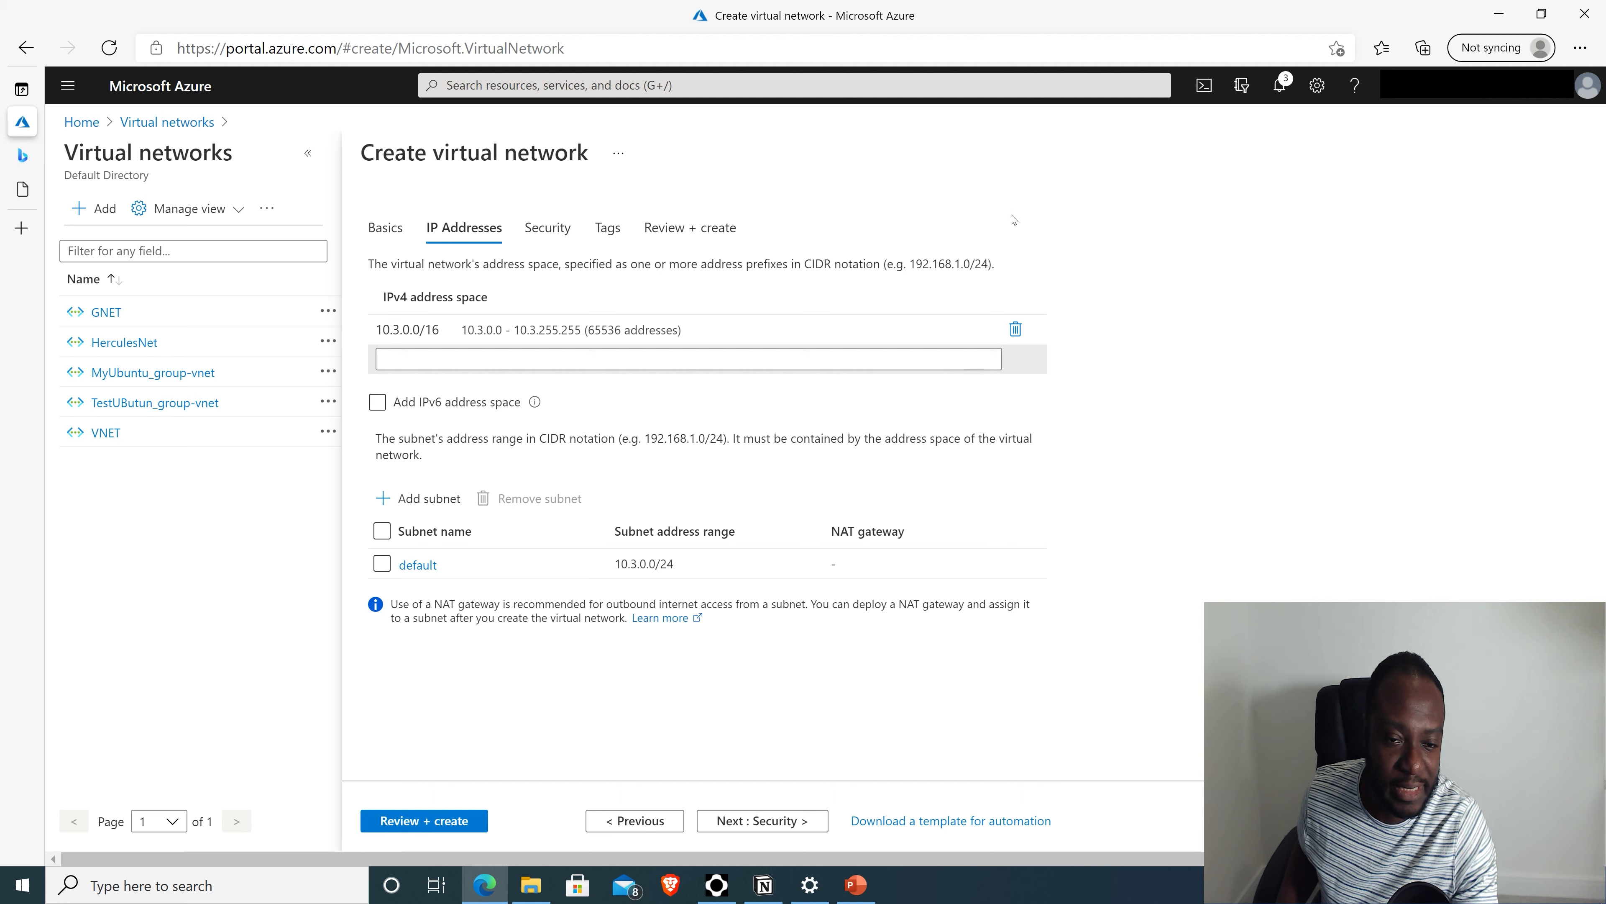
{"action": "left_click", "coordinate": [1015, 329]}
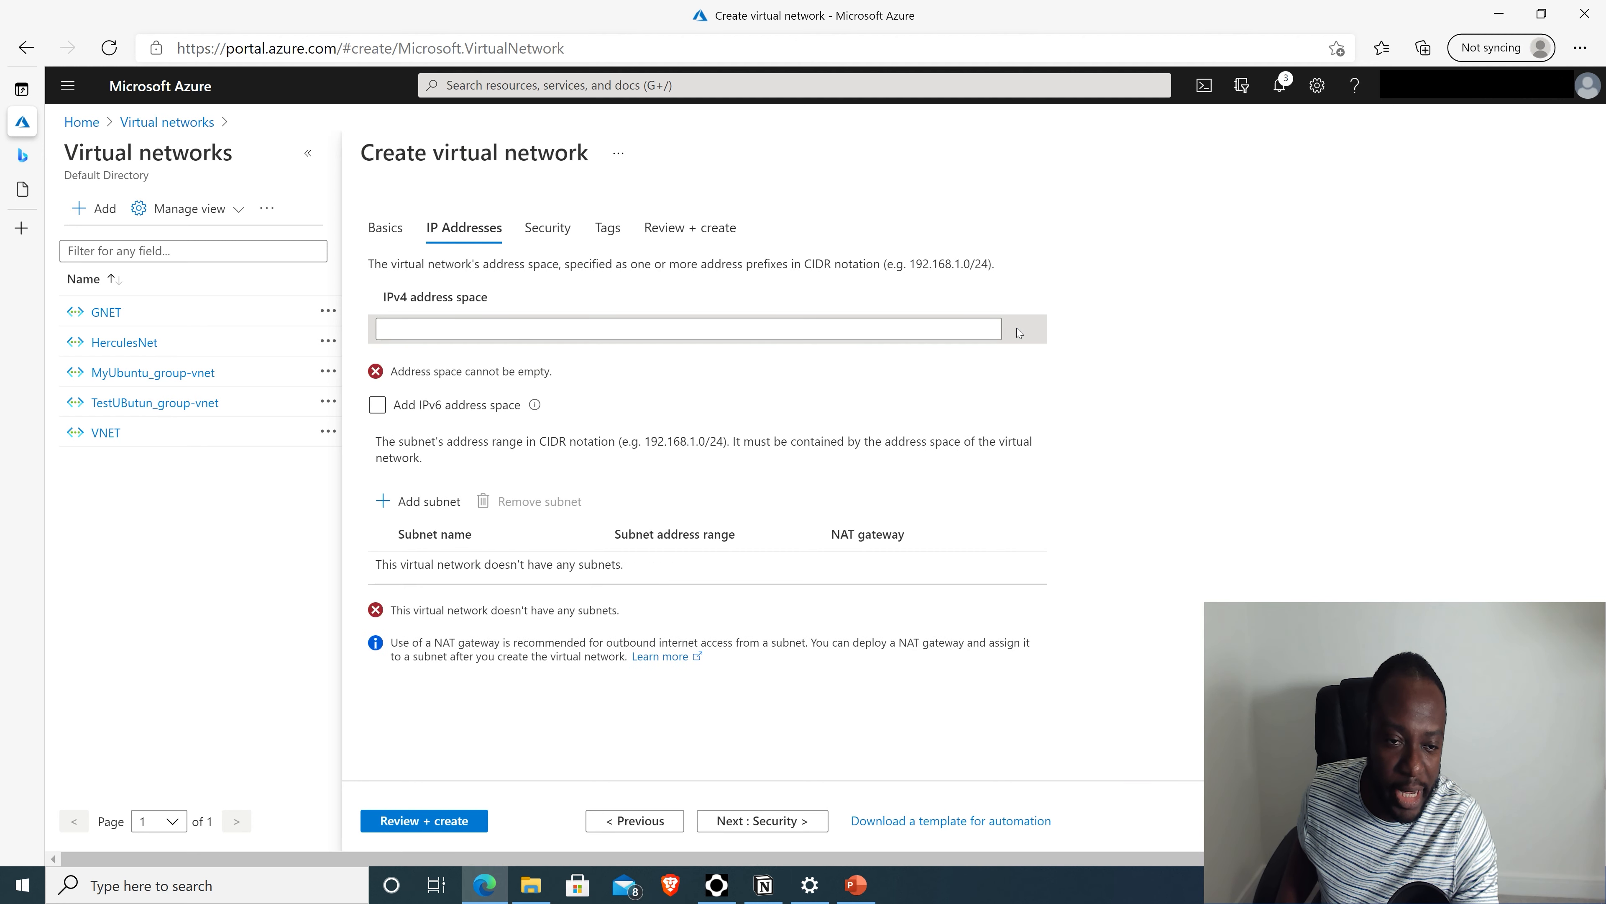
{"action": "left_click", "coordinate": [689, 328]}
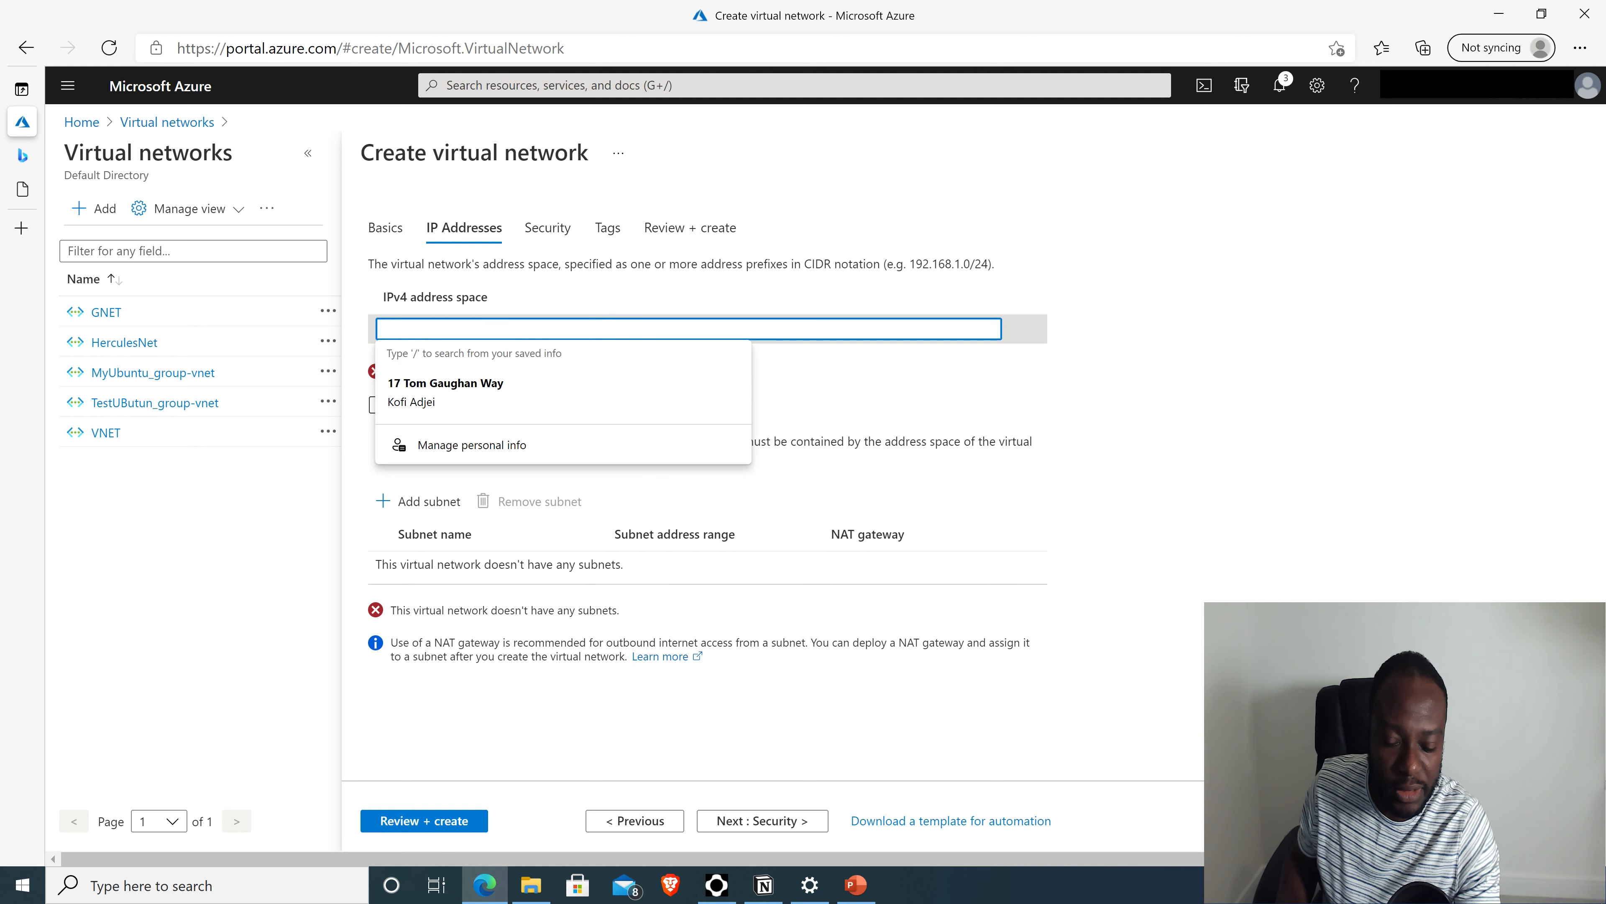
{"action": "type", "text": "10"}
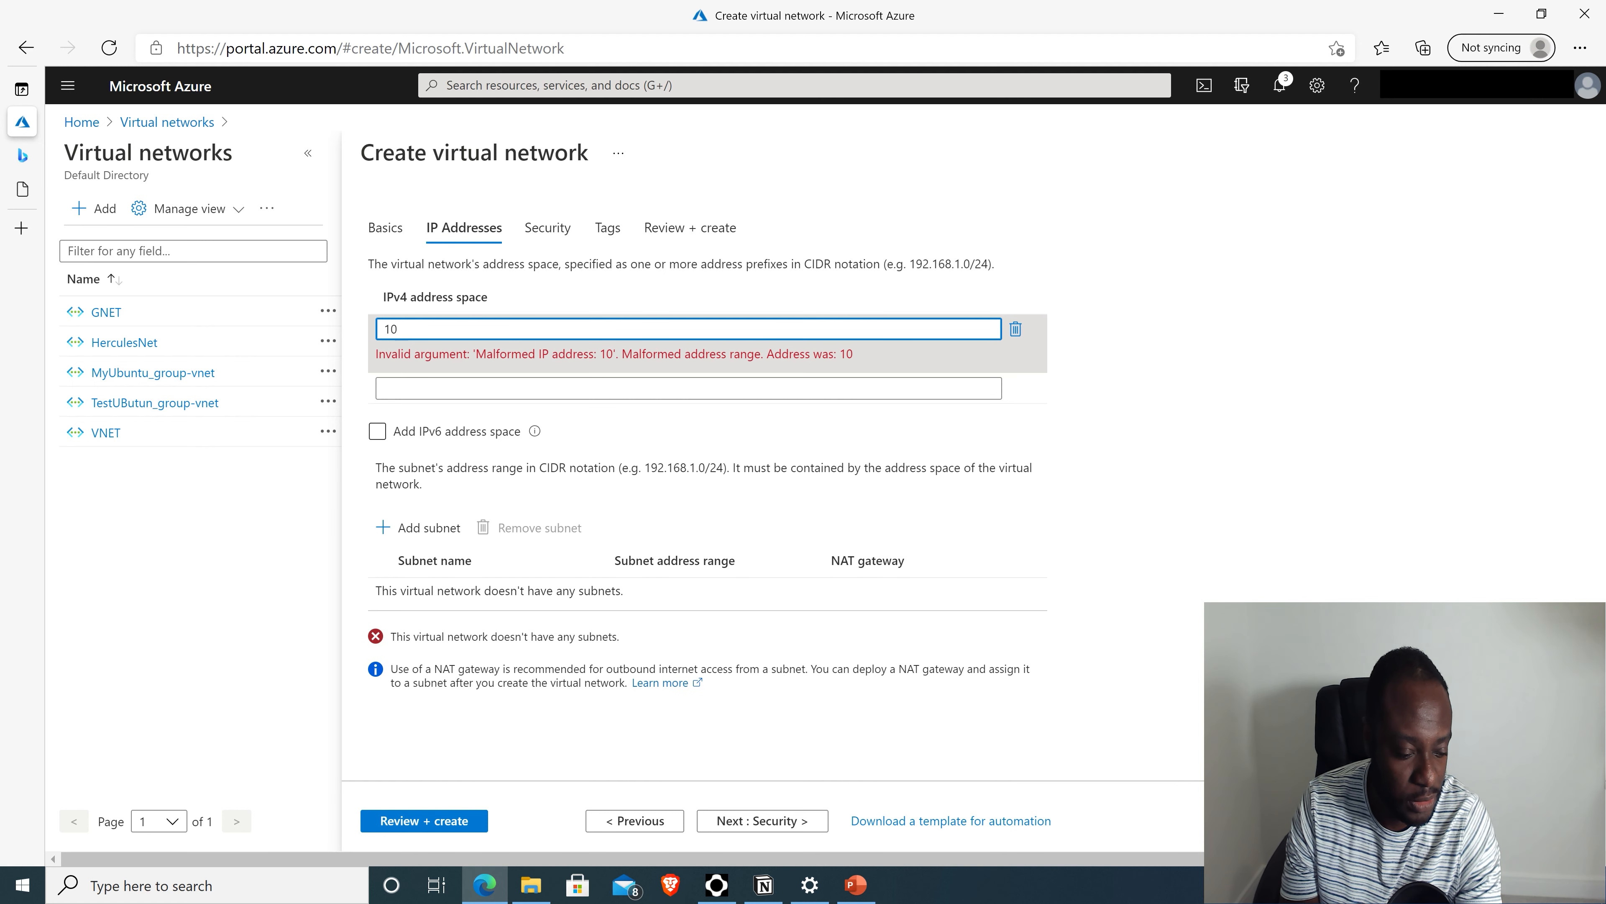
{"action": "type", "text": ".40"}
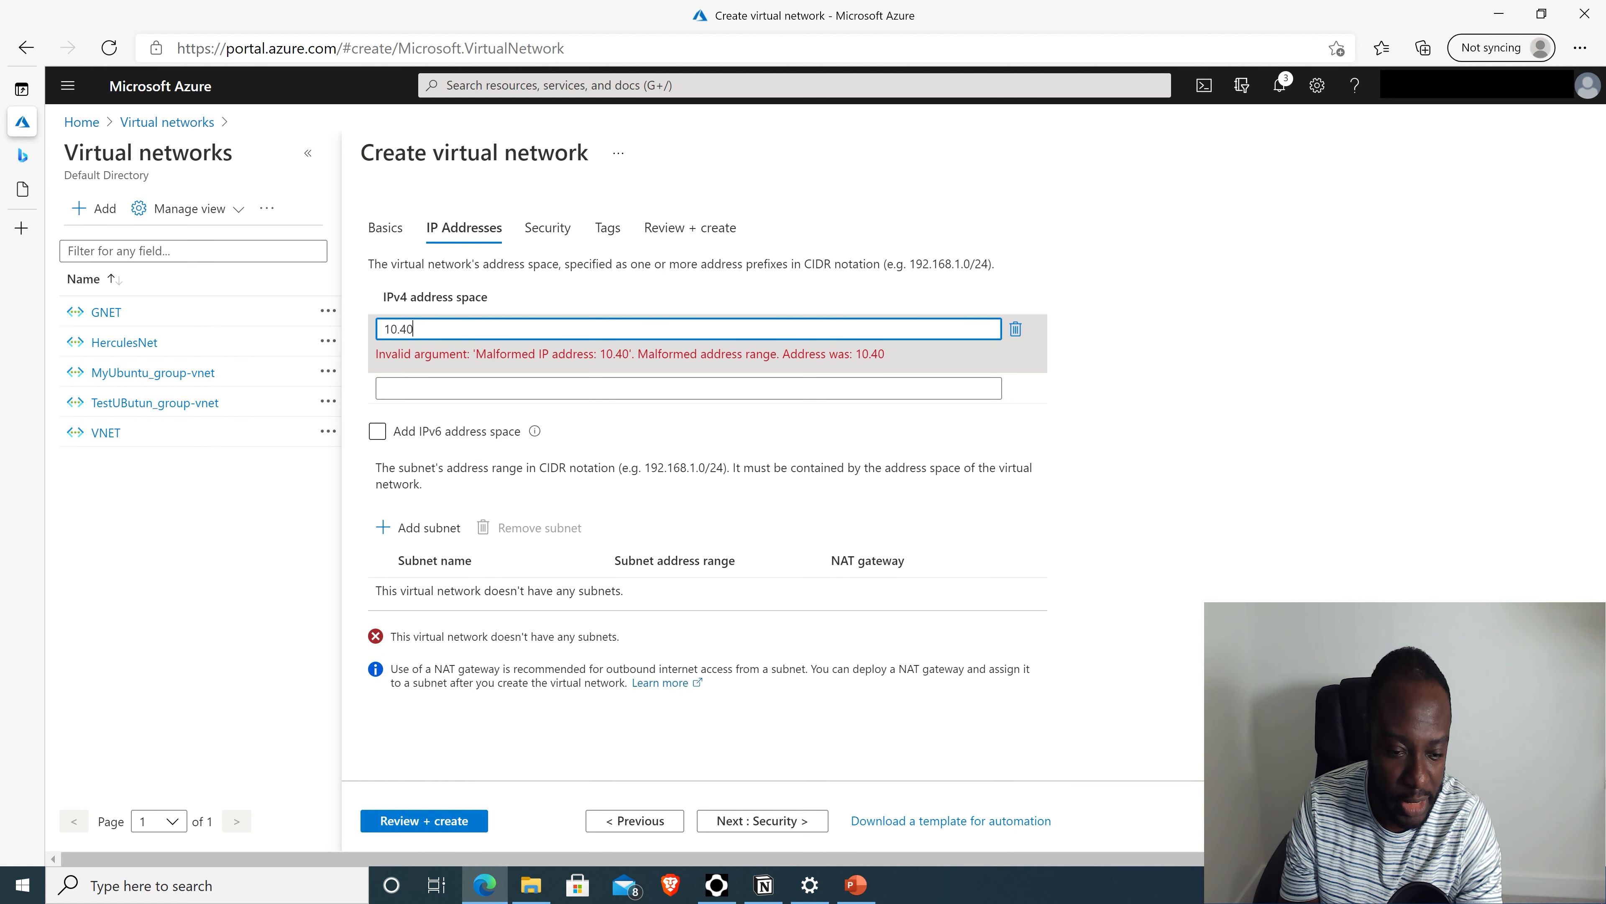
{"action": "type", "text": ".0"}
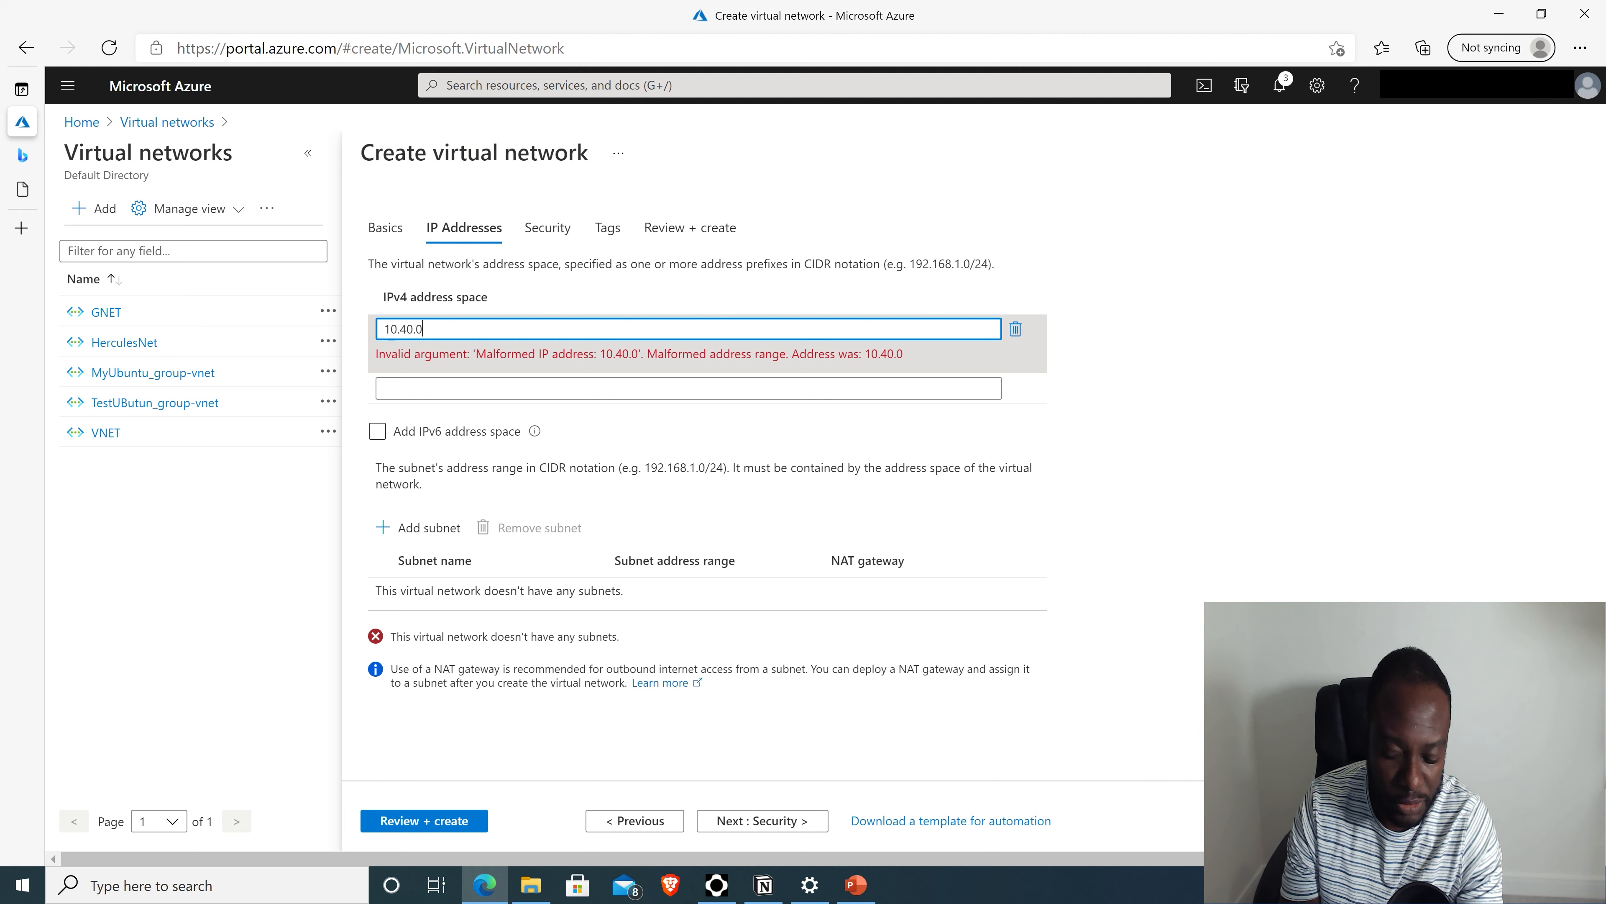
{"action": "type", "text": ".0/20"}
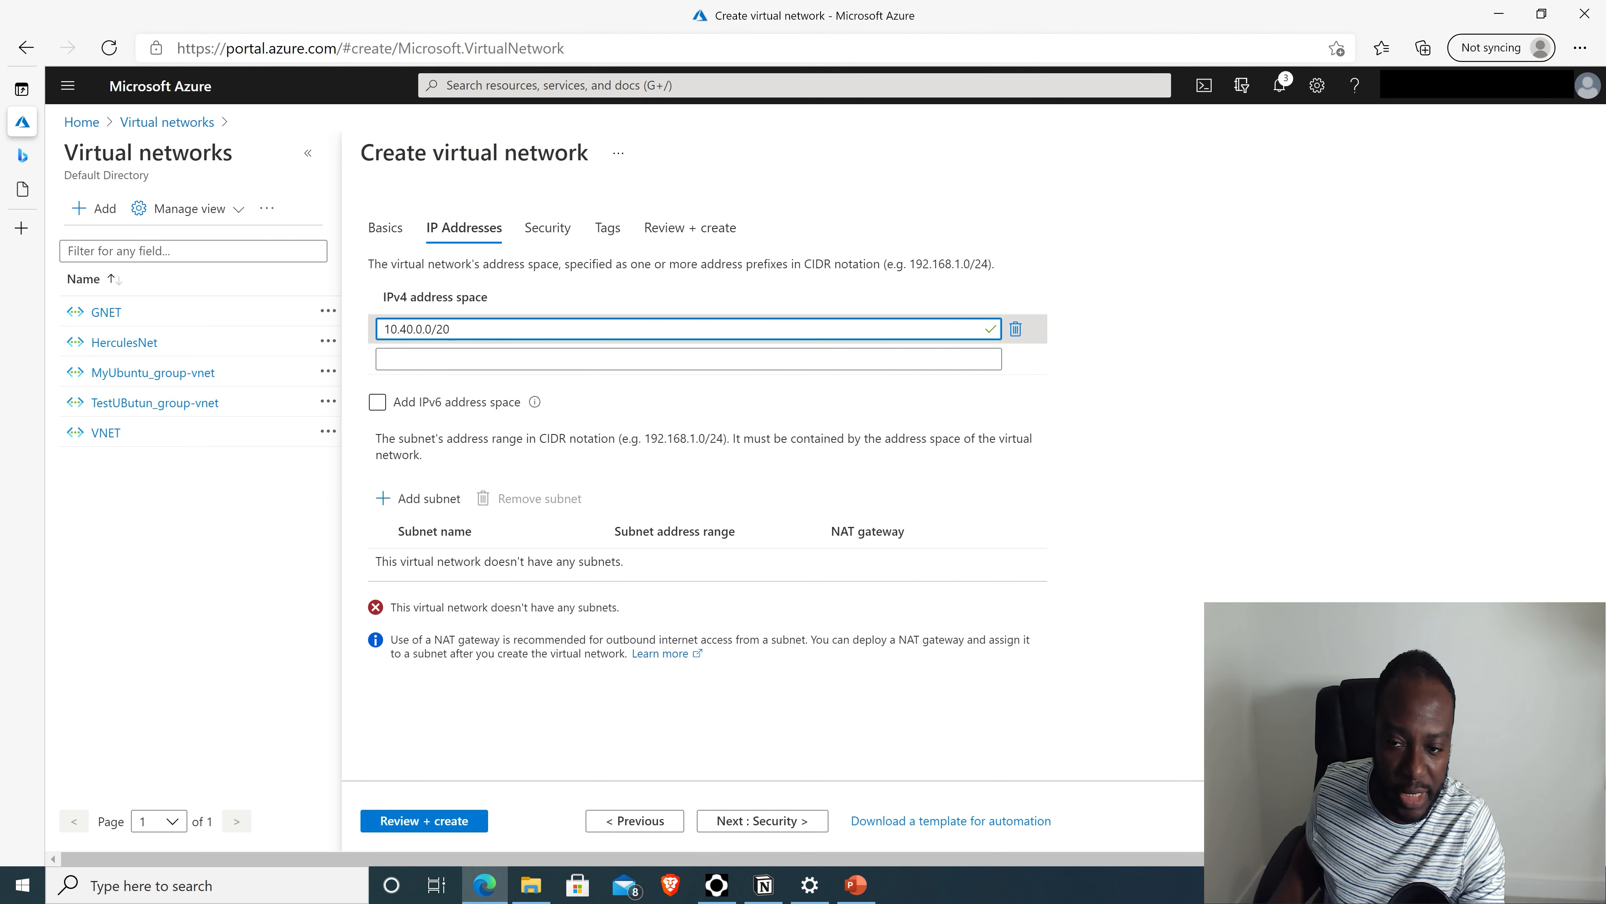
{"action": "left_click", "coordinate": [1076, 346]}
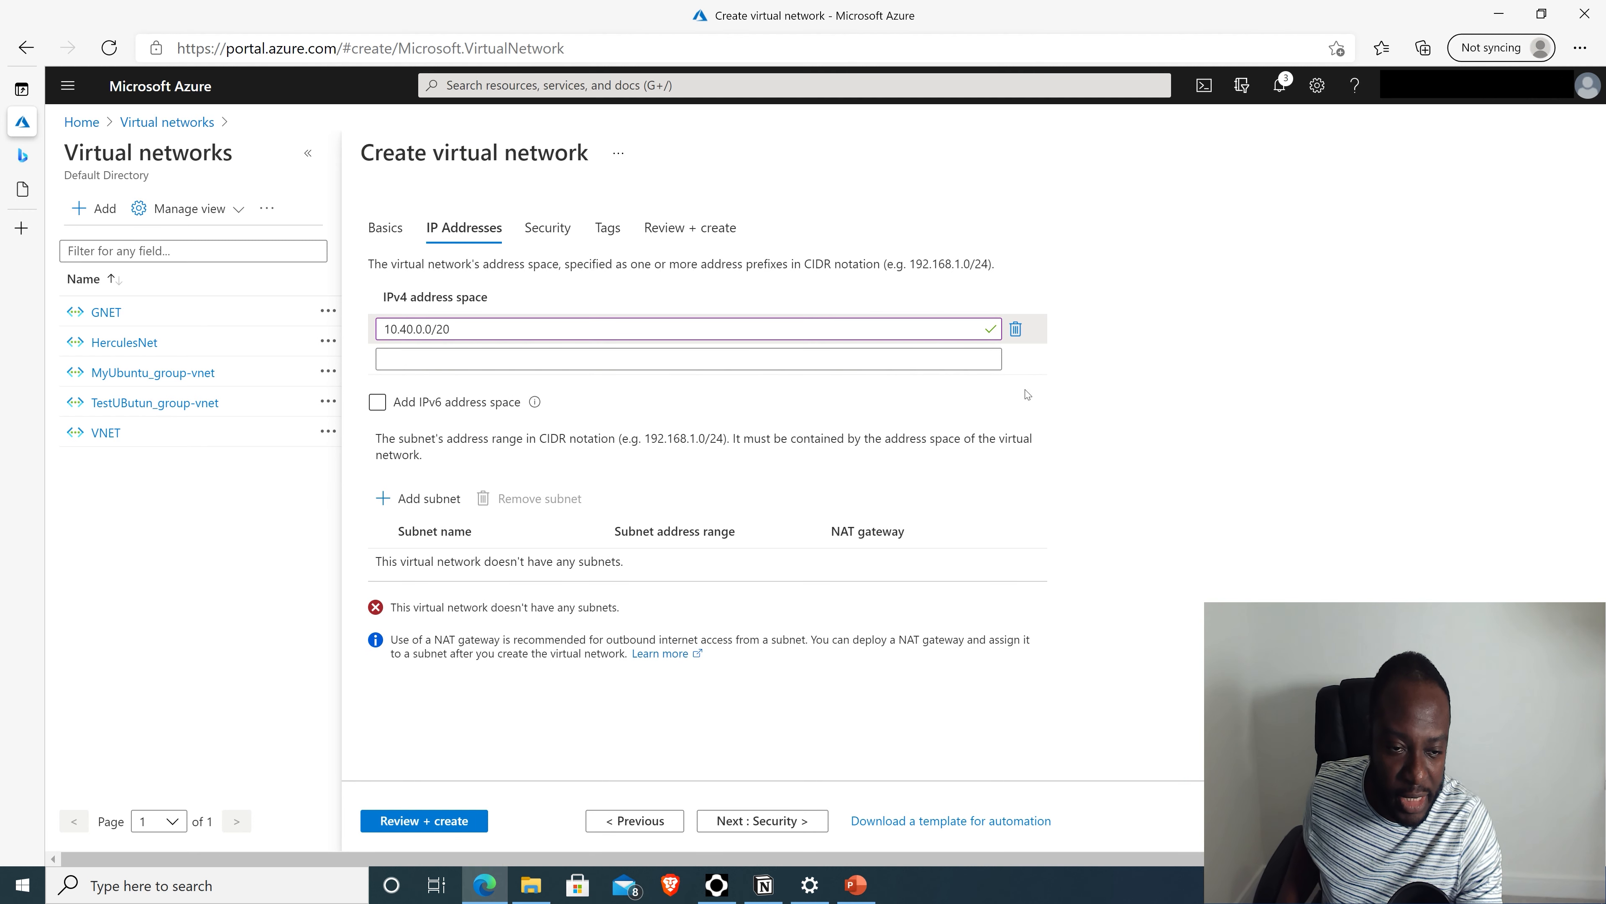
Step: Add a subnet named subnet0 with the address range 10.40.0.0/24 to the new virtual network
{"action": "left_click", "coordinate": [425, 500]}
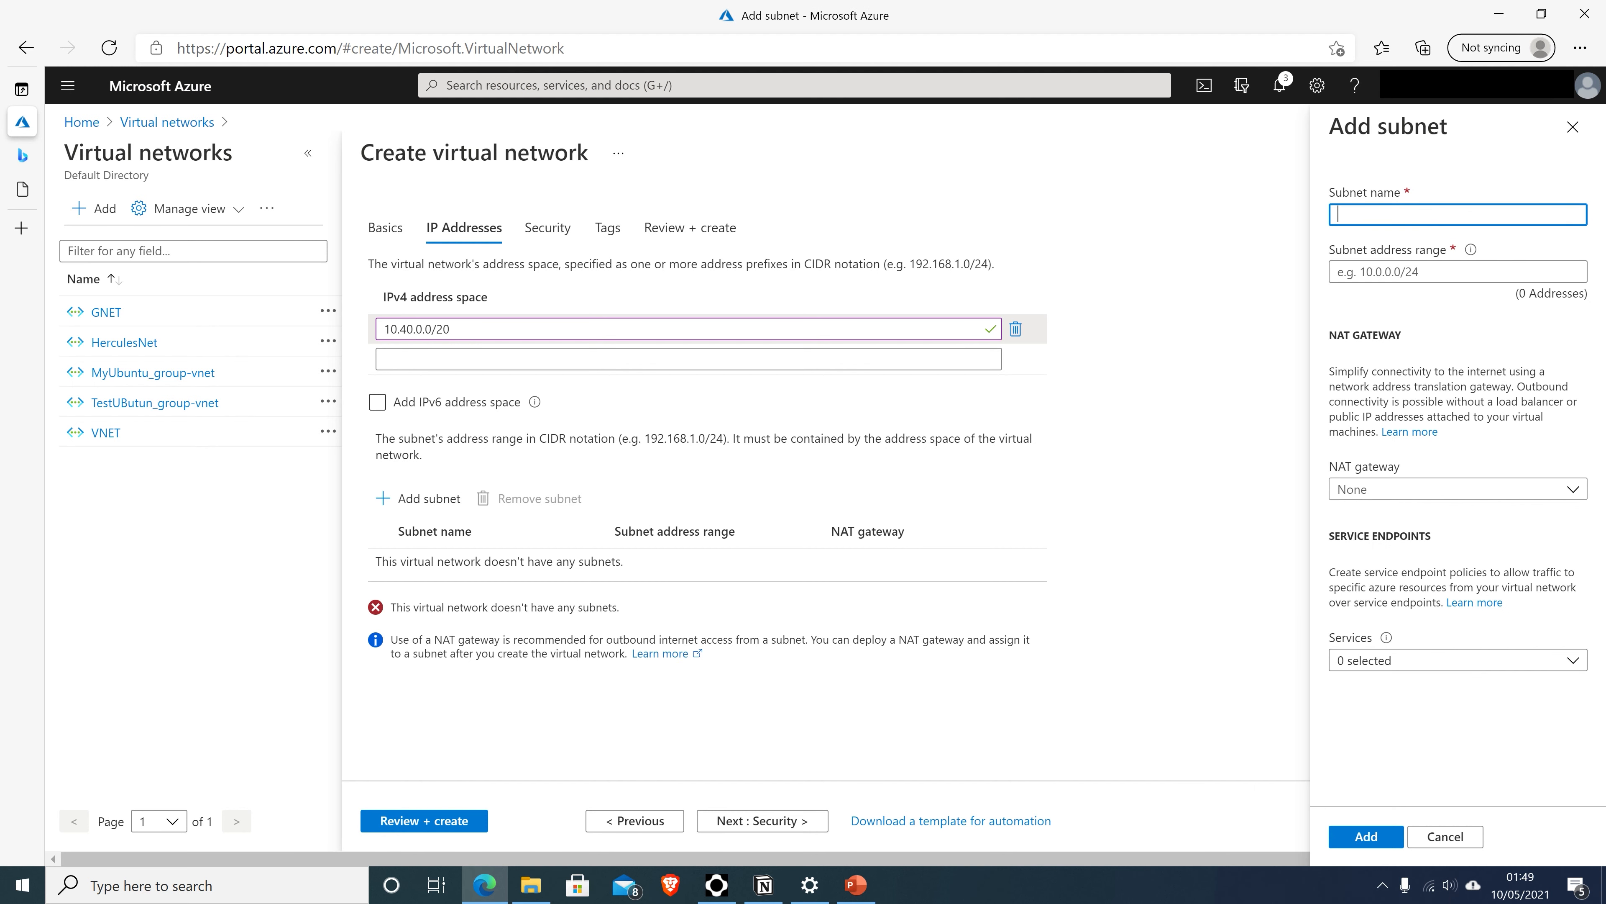
{"action": "type", "text": "subnet0"}
{"action": "key", "text": "Tab"}
{"action": "type", "text": "10.40"}
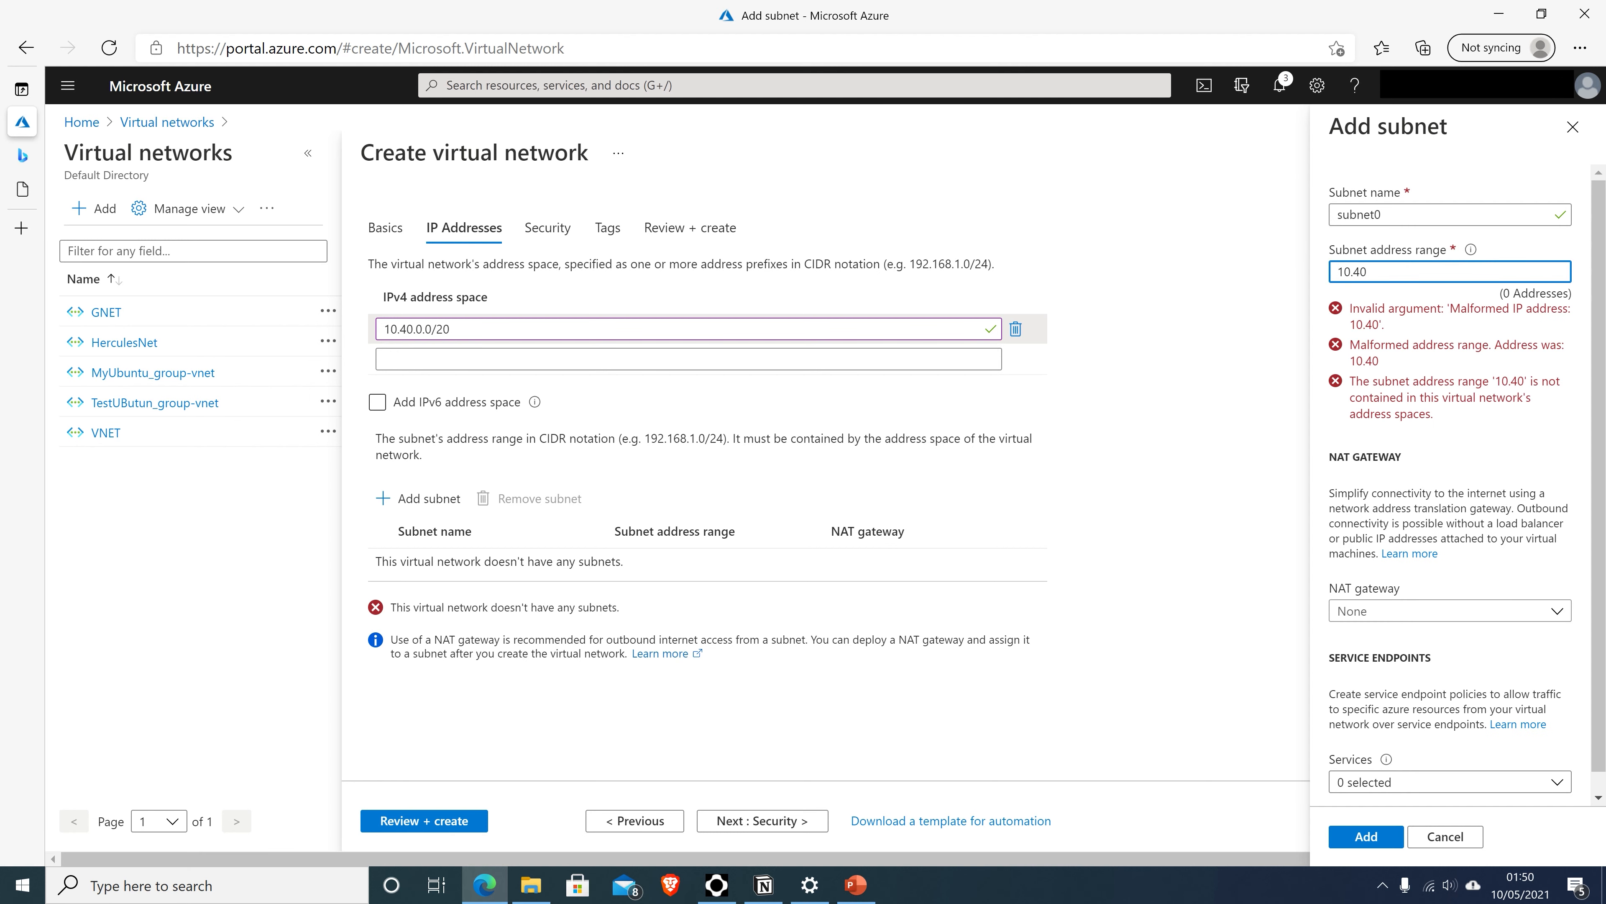
{"action": "type", "text": ".0."}
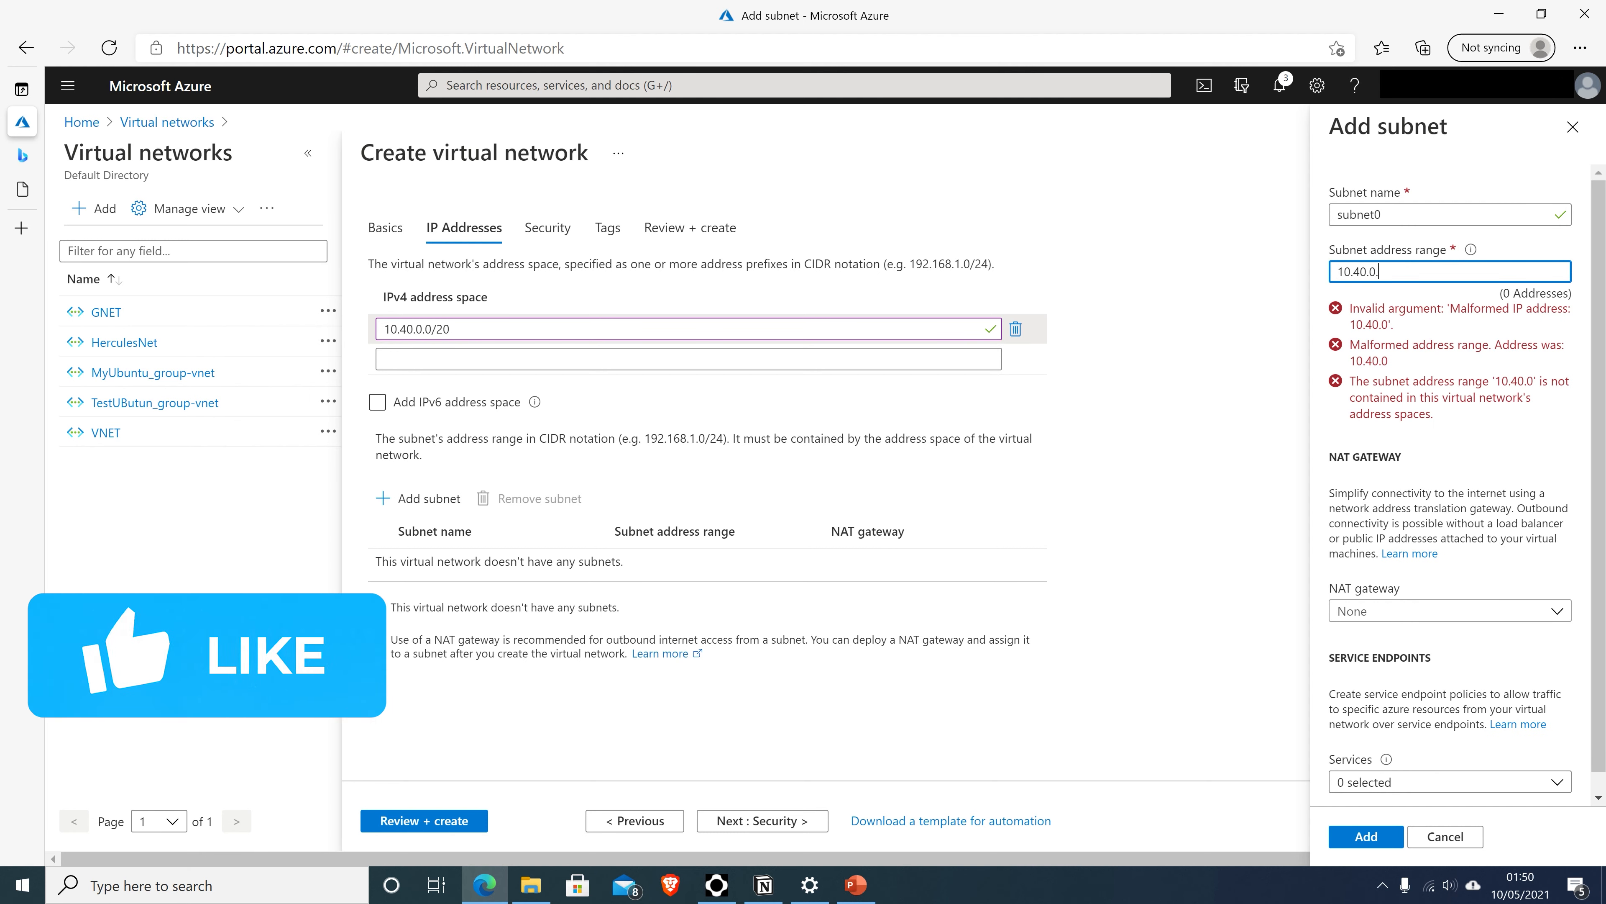
{"action": "type", "text": "0/24"}
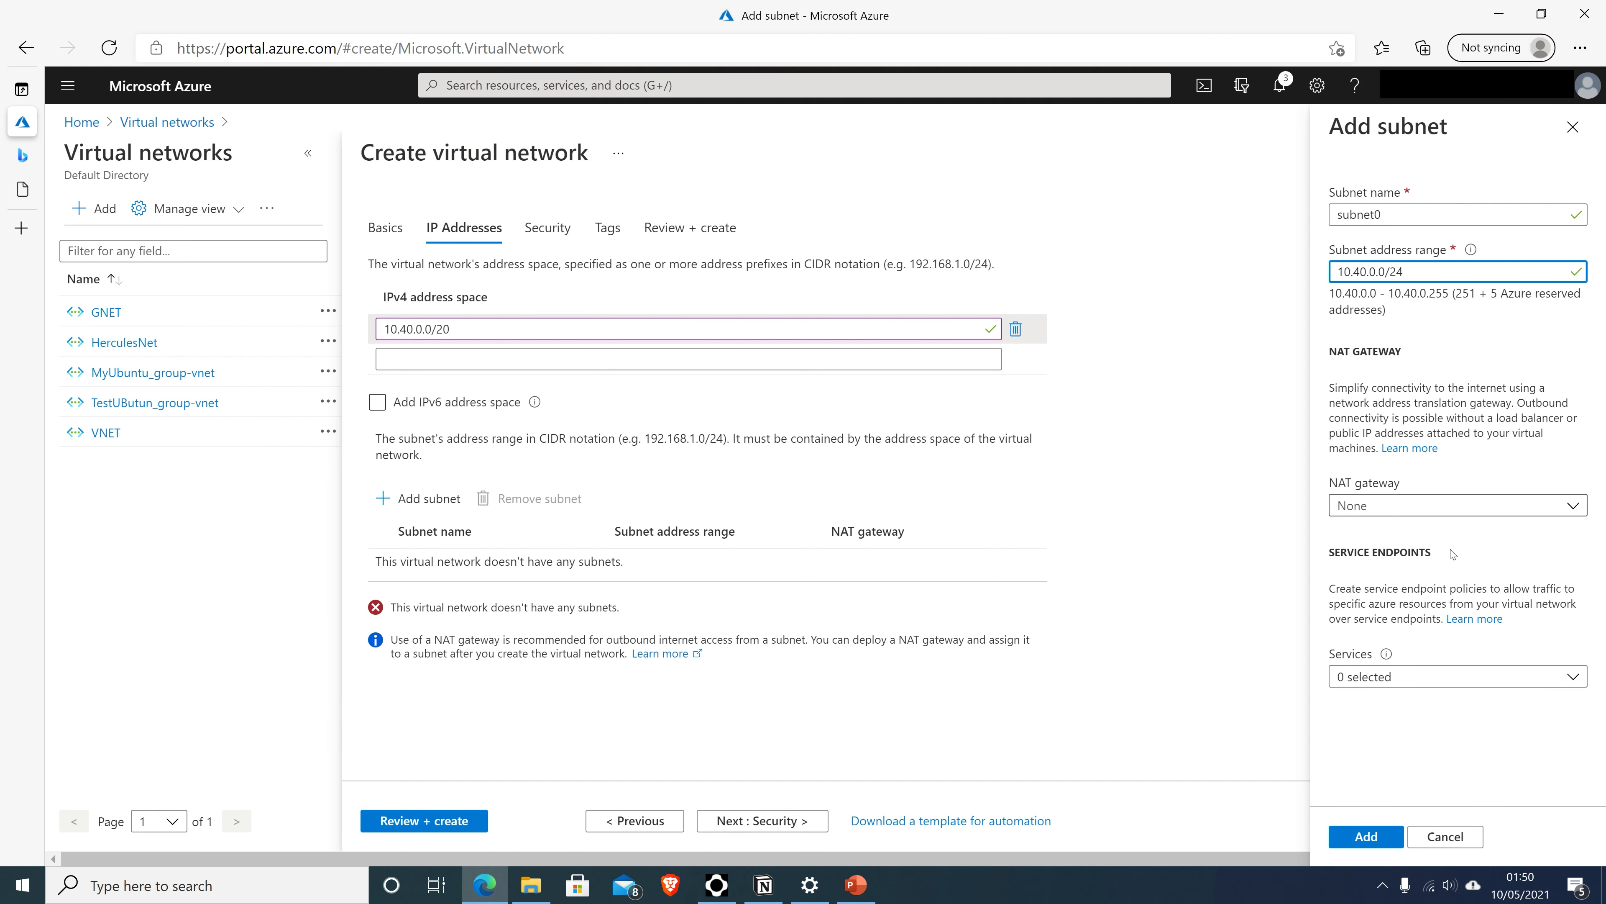
{"action": "left_click", "coordinate": [1368, 837]}
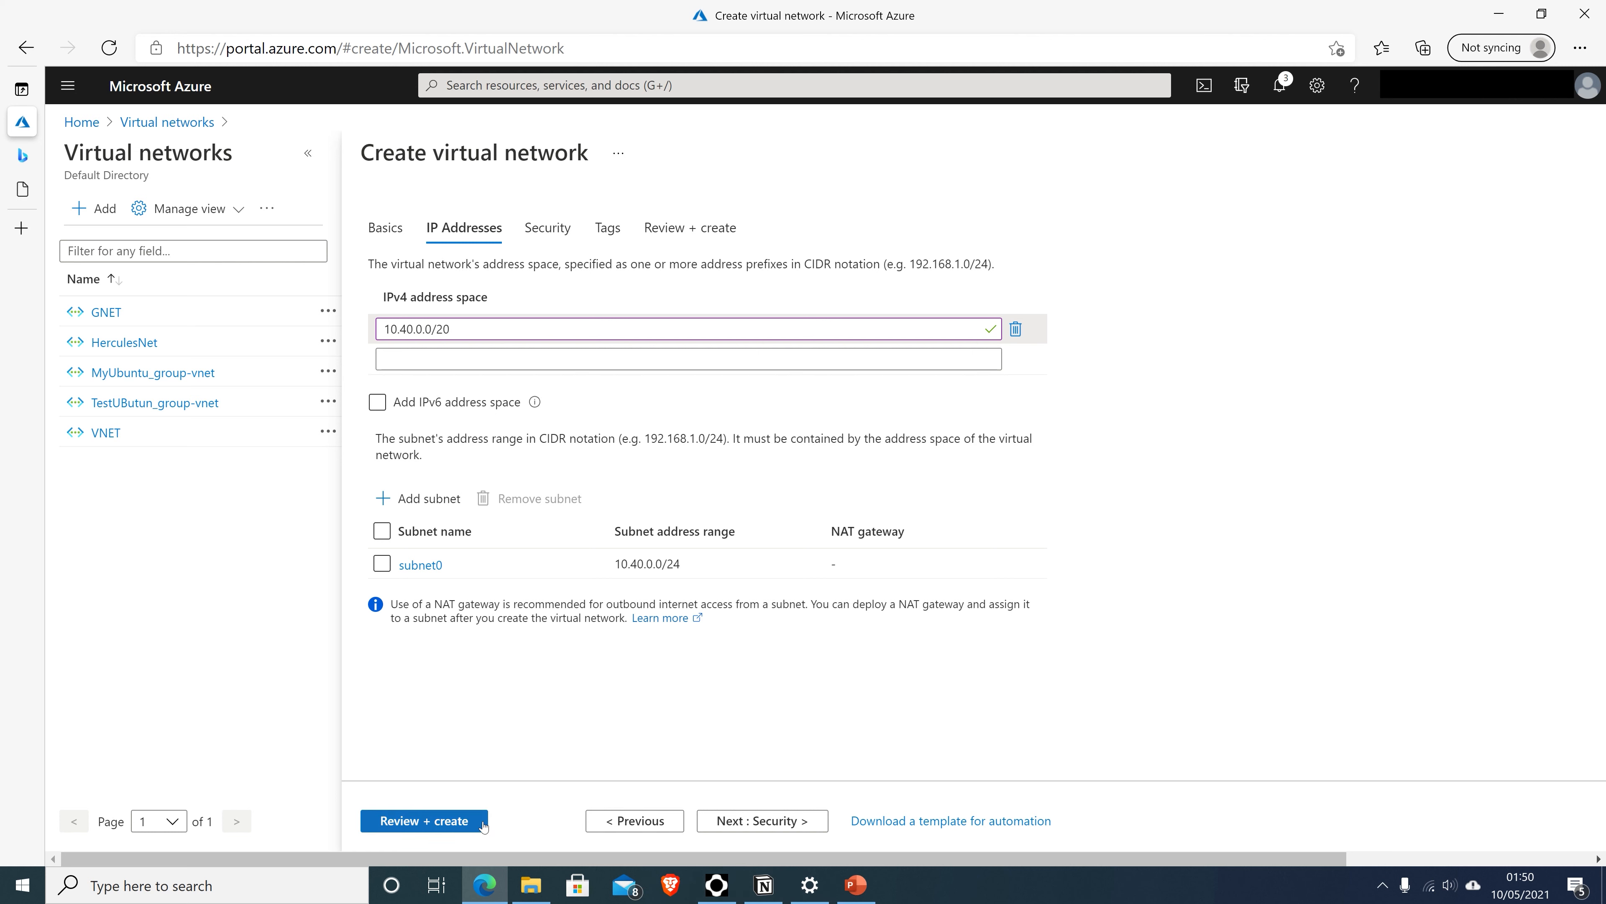
Step: Validate and create the virtual network, and open the deployed resource
{"action": "left_click", "coordinate": [413, 822]}
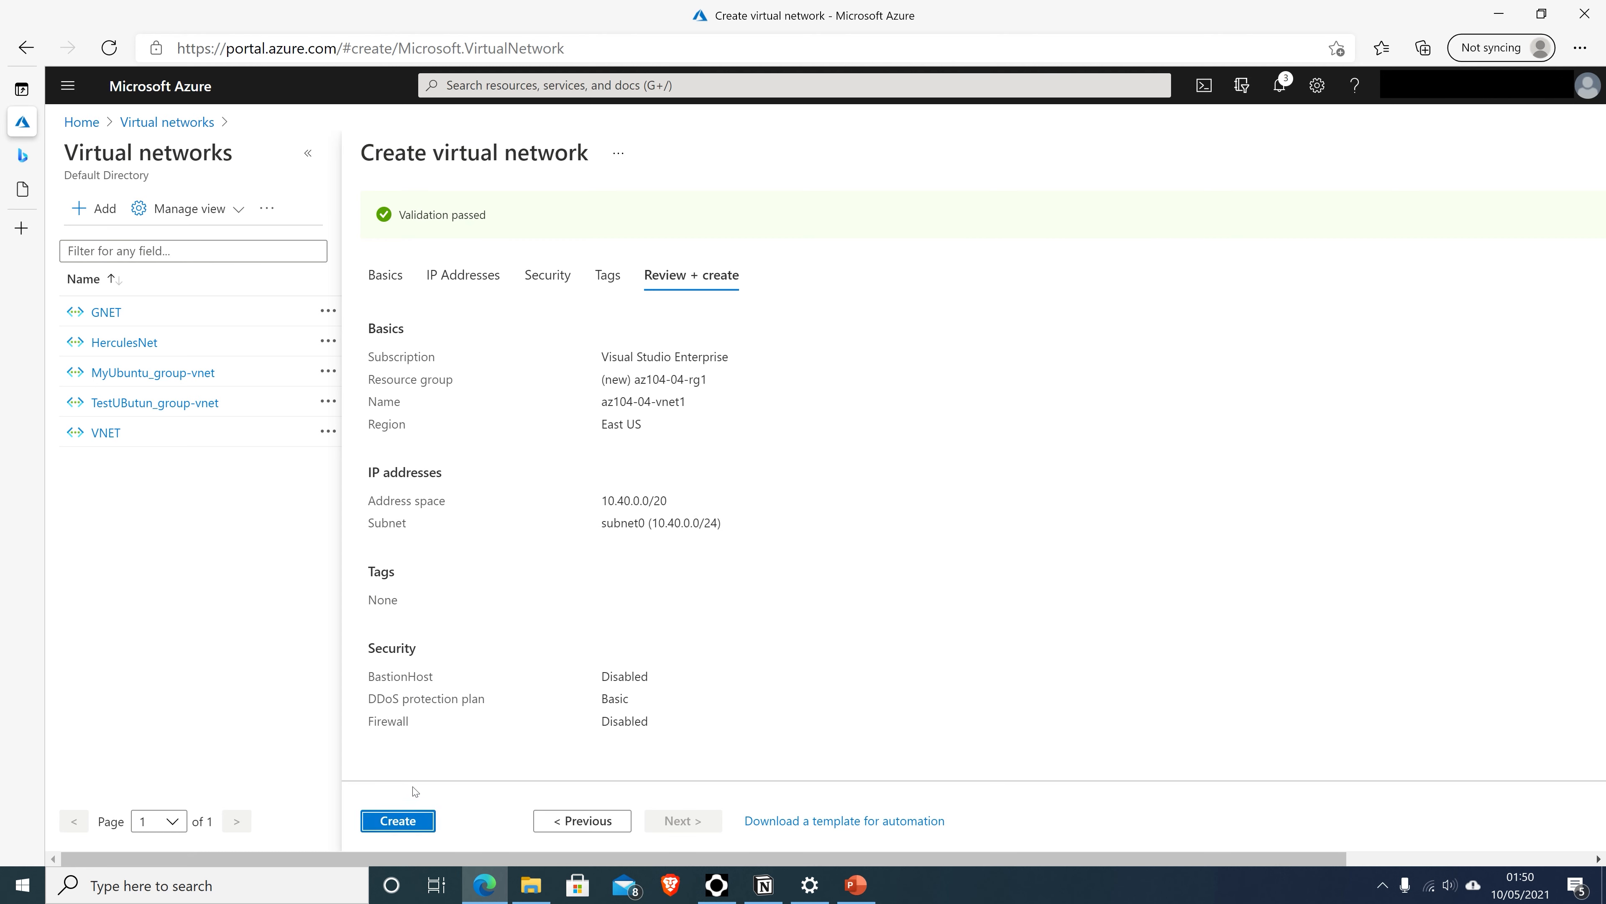
{"action": "left_click", "coordinate": [395, 827]}
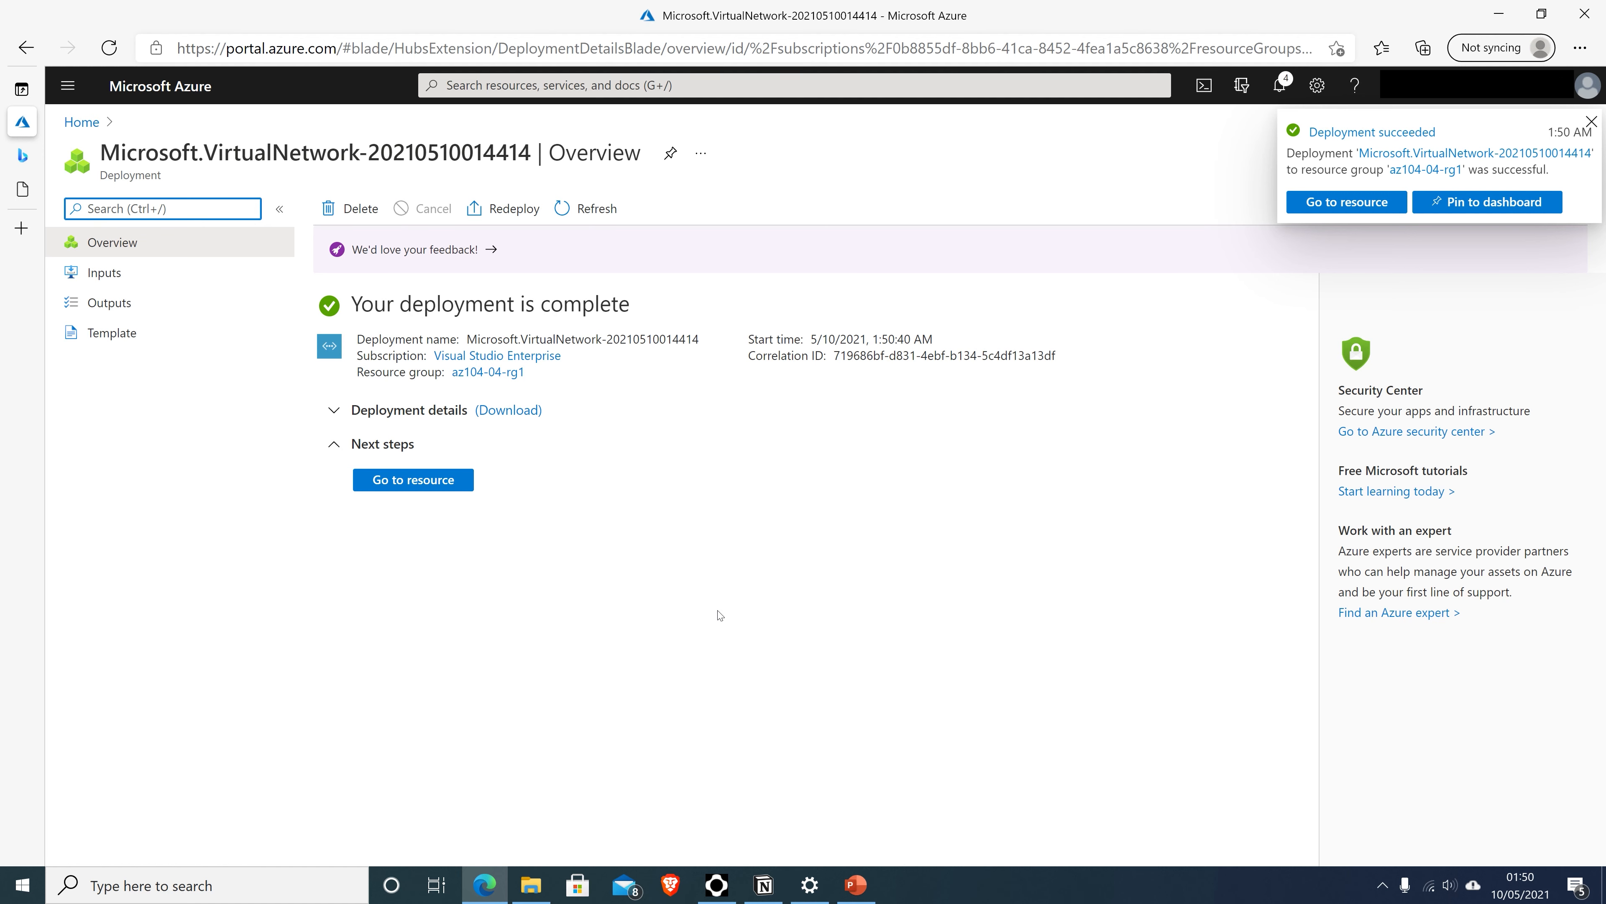
{"action": "left_click", "coordinate": [414, 482]}
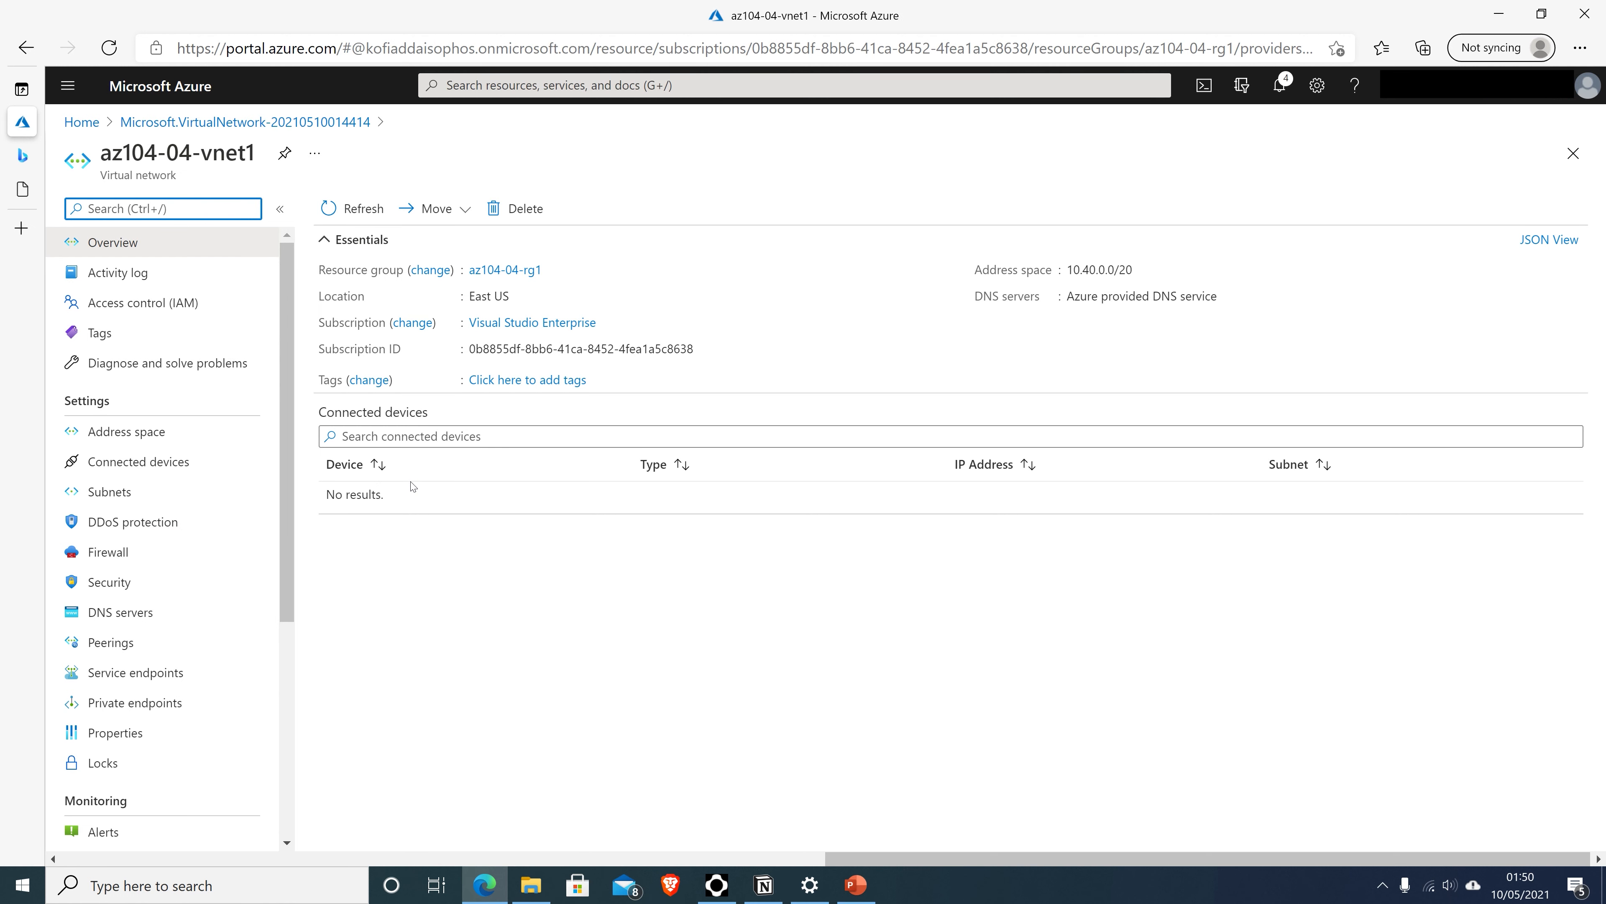
{"action": "left_click", "coordinate": [516, 649]}
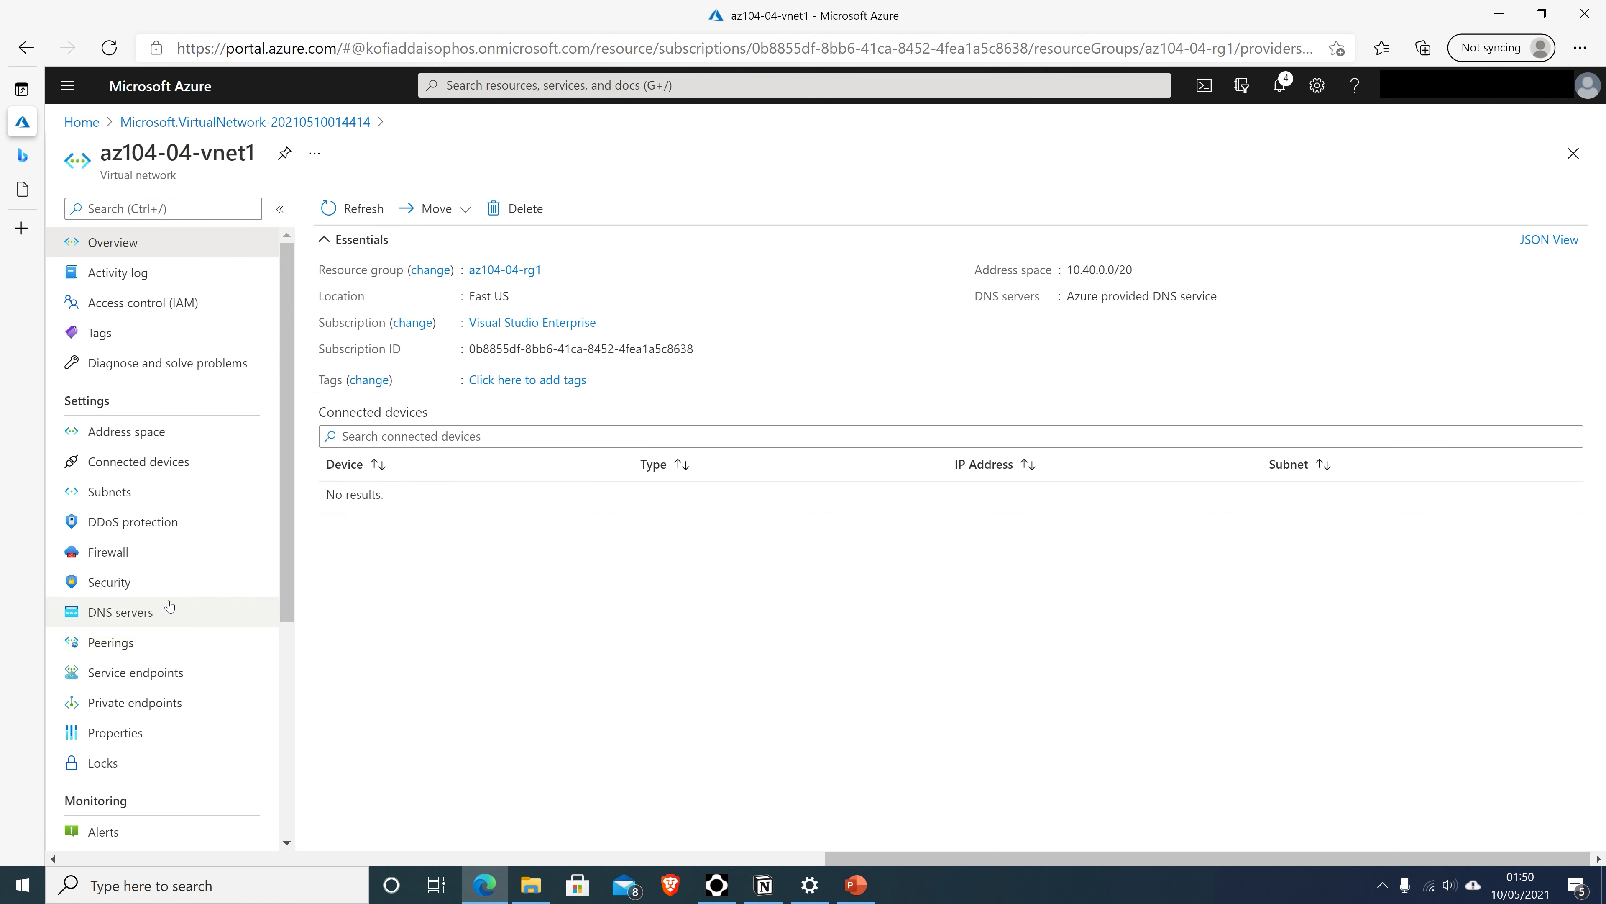
Step: Add a subnet named subnet1 with the address range 10.40.1.0/24 to the virtual network az104-04-vnet1
{"action": "left_click", "coordinate": [122, 492]}
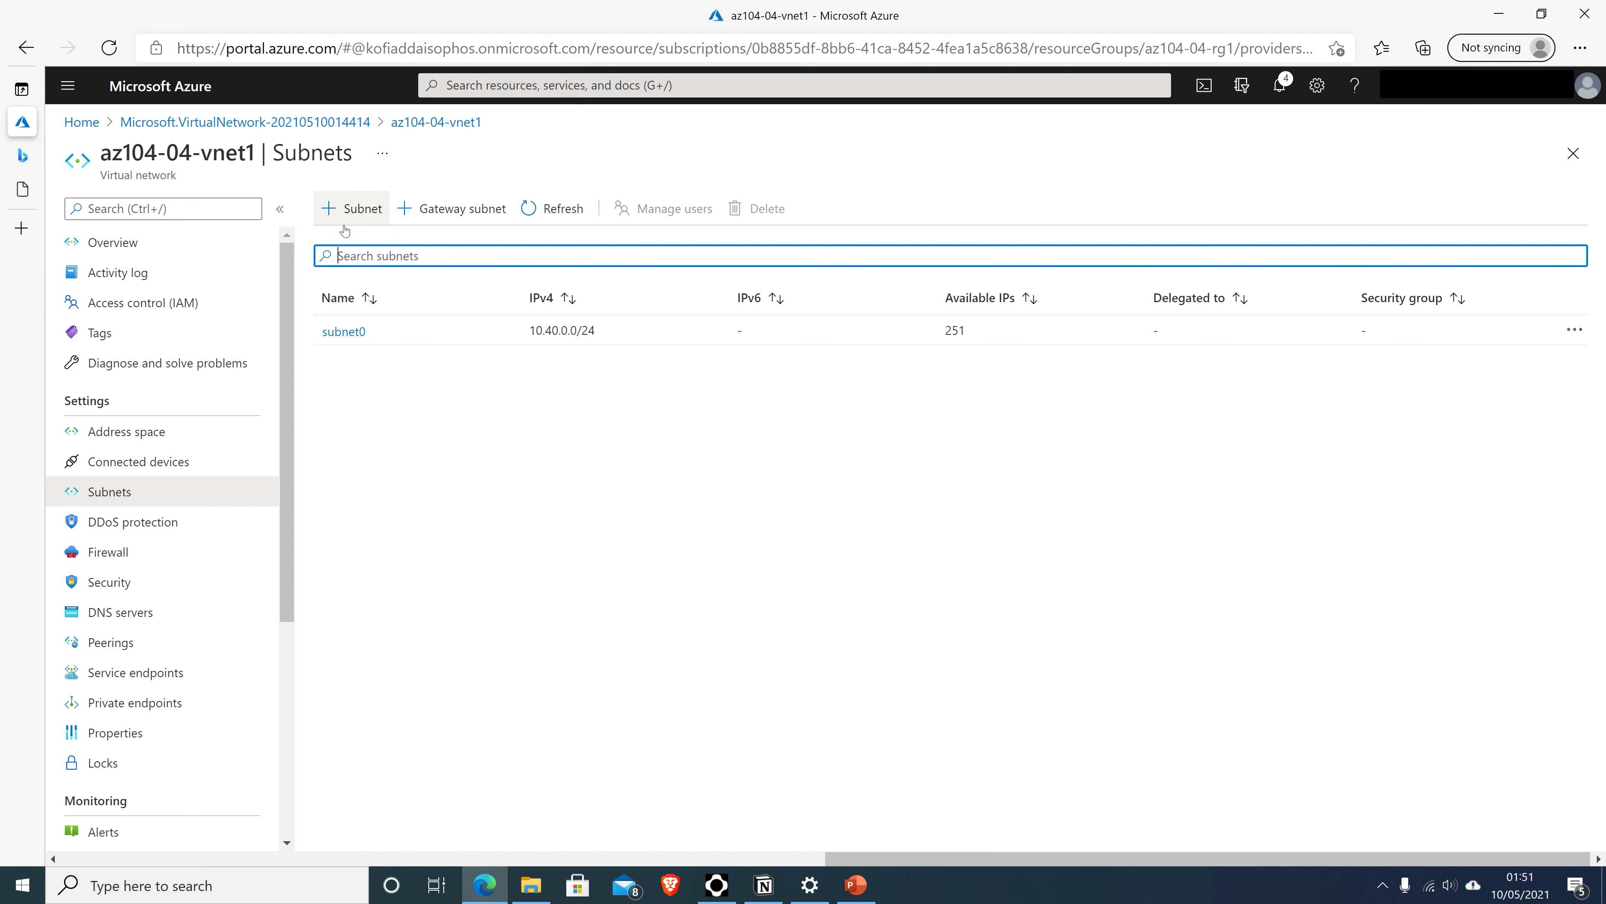
{"action": "left_click", "coordinate": [364, 211]}
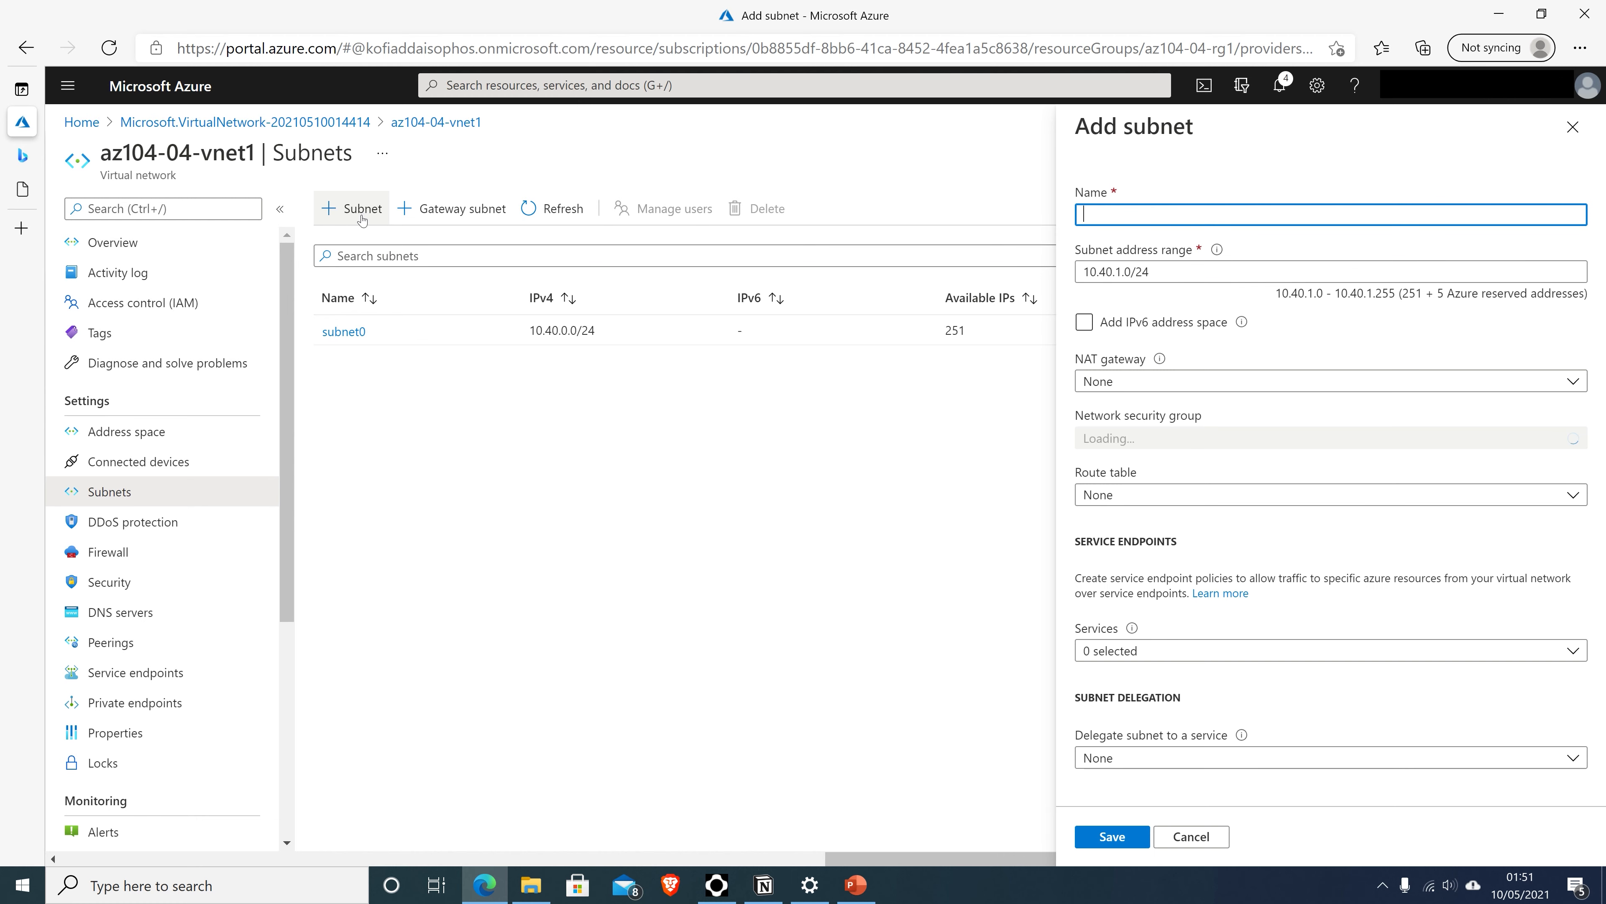
{"action": "type", "text": "subne"}
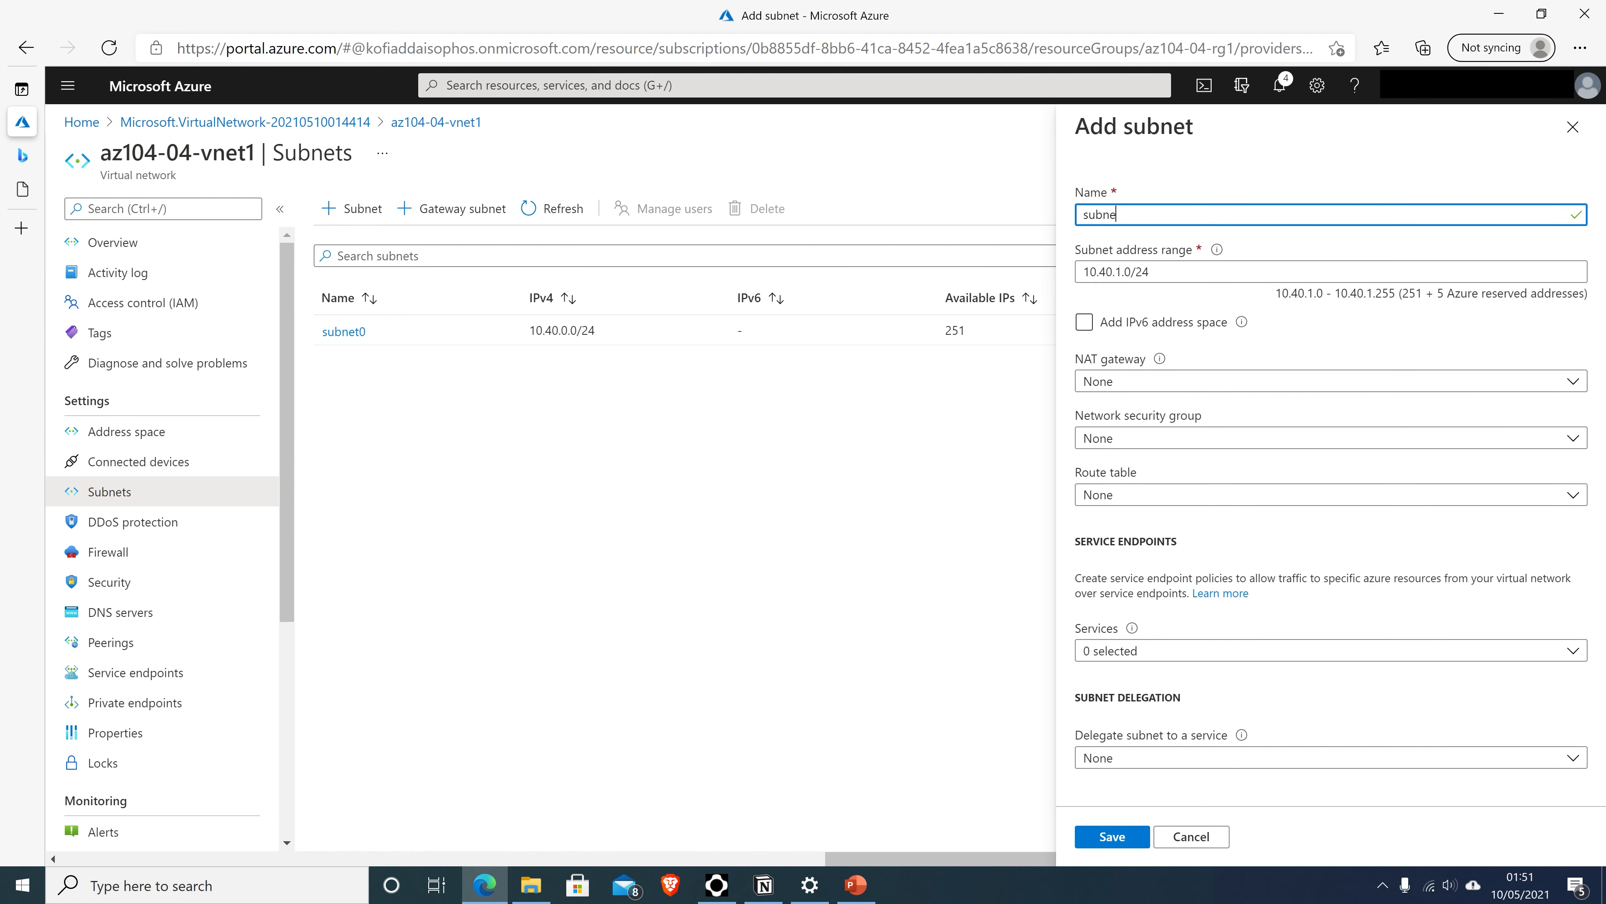
{"action": "type", "text": "t1"}
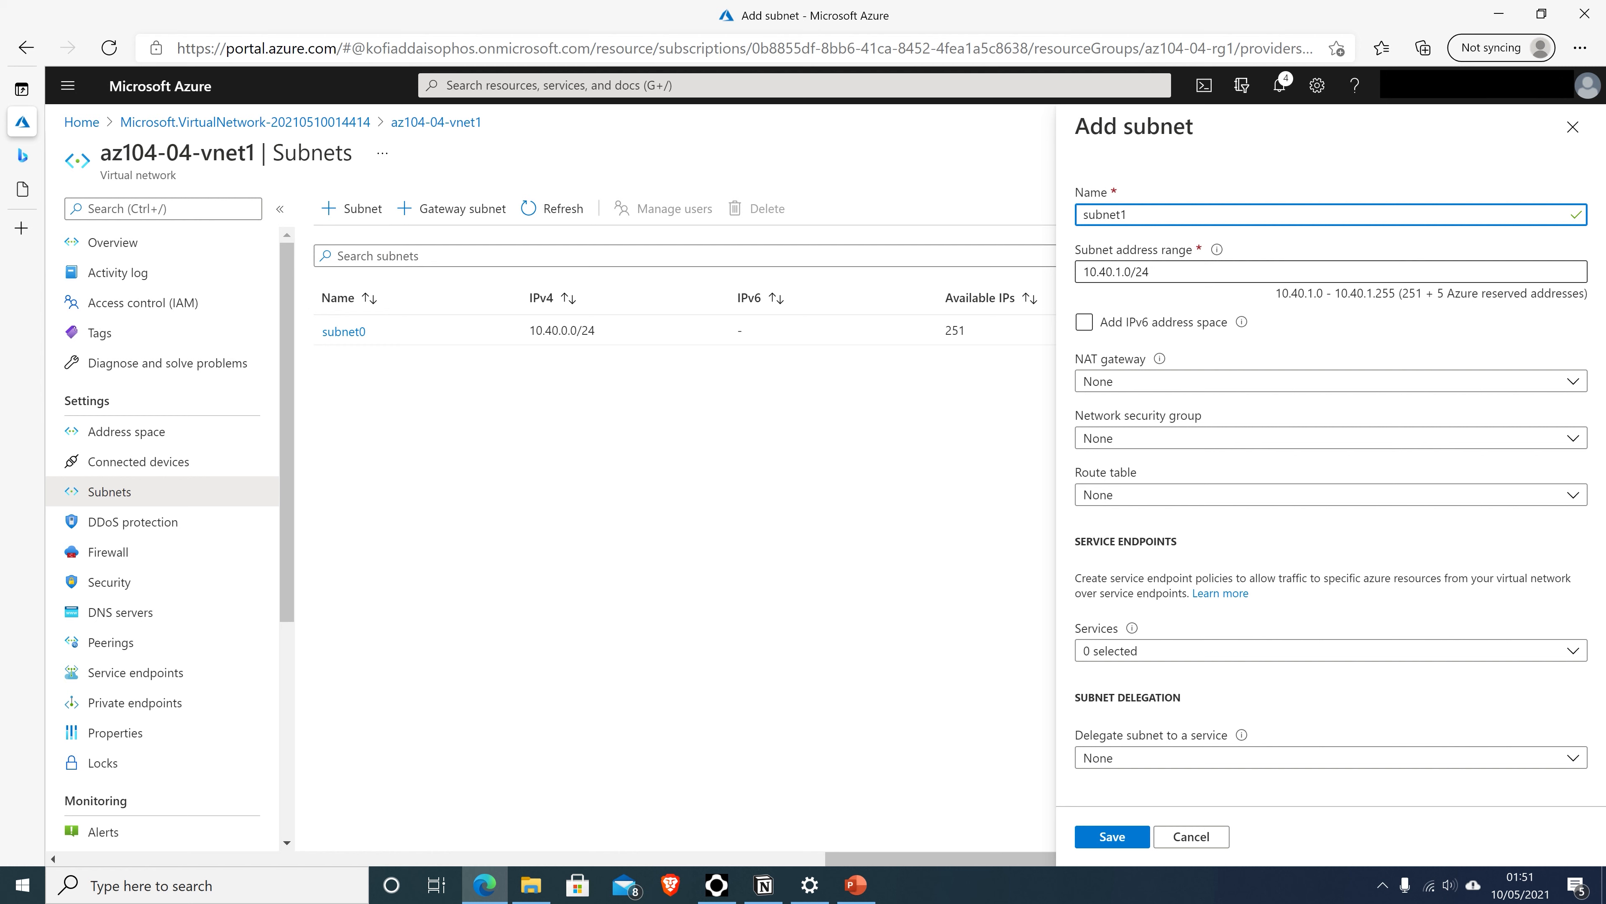
{"action": "left_click", "coordinate": [1112, 837]}
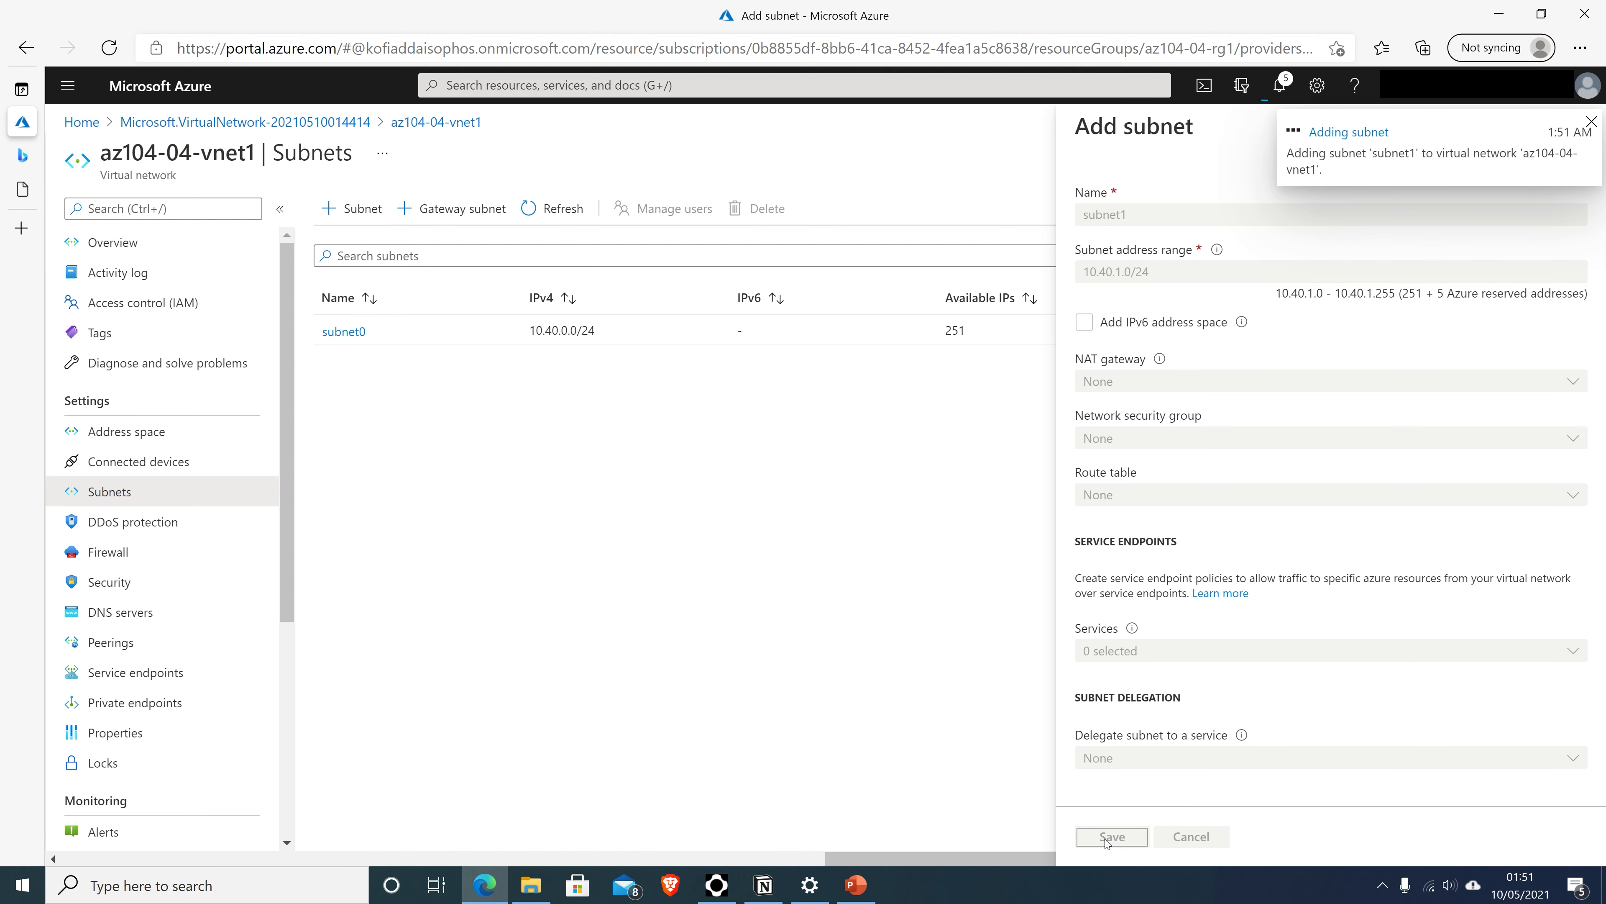
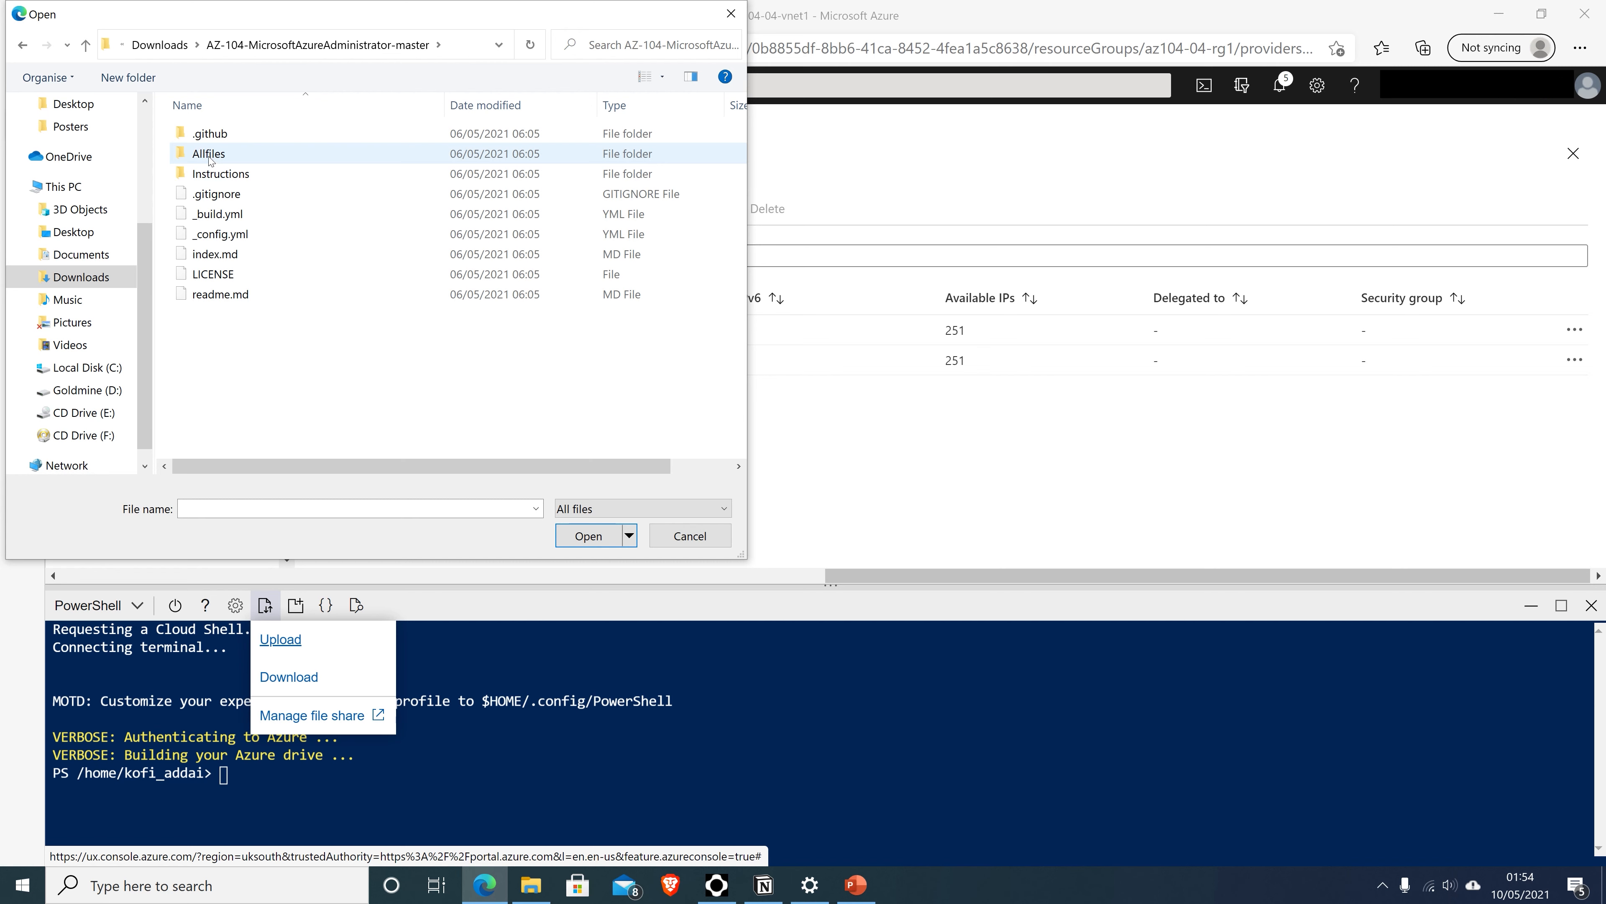
Step: Upload the az104-04-vms-loop-parameters file from the Allfiles\Labs\04 folder to the Cloud Shell home directory
{"action": "double_click", "coordinate": [203, 136]}
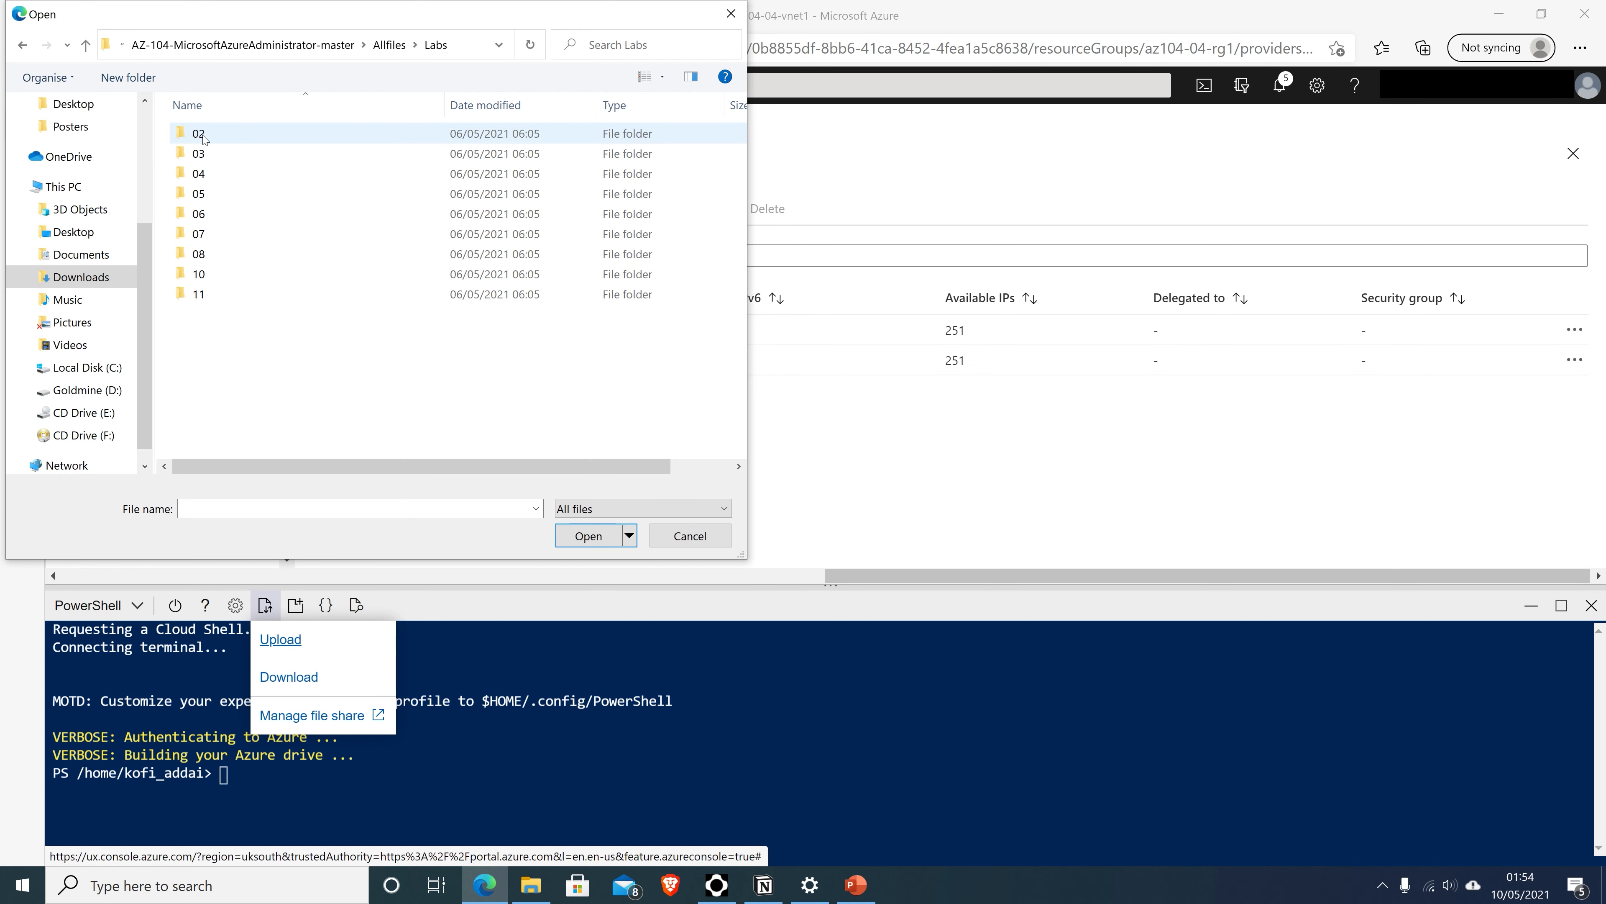
{"action": "left_click", "coordinate": [196, 176]}
{"action": "double_click", "coordinate": [197, 176]}
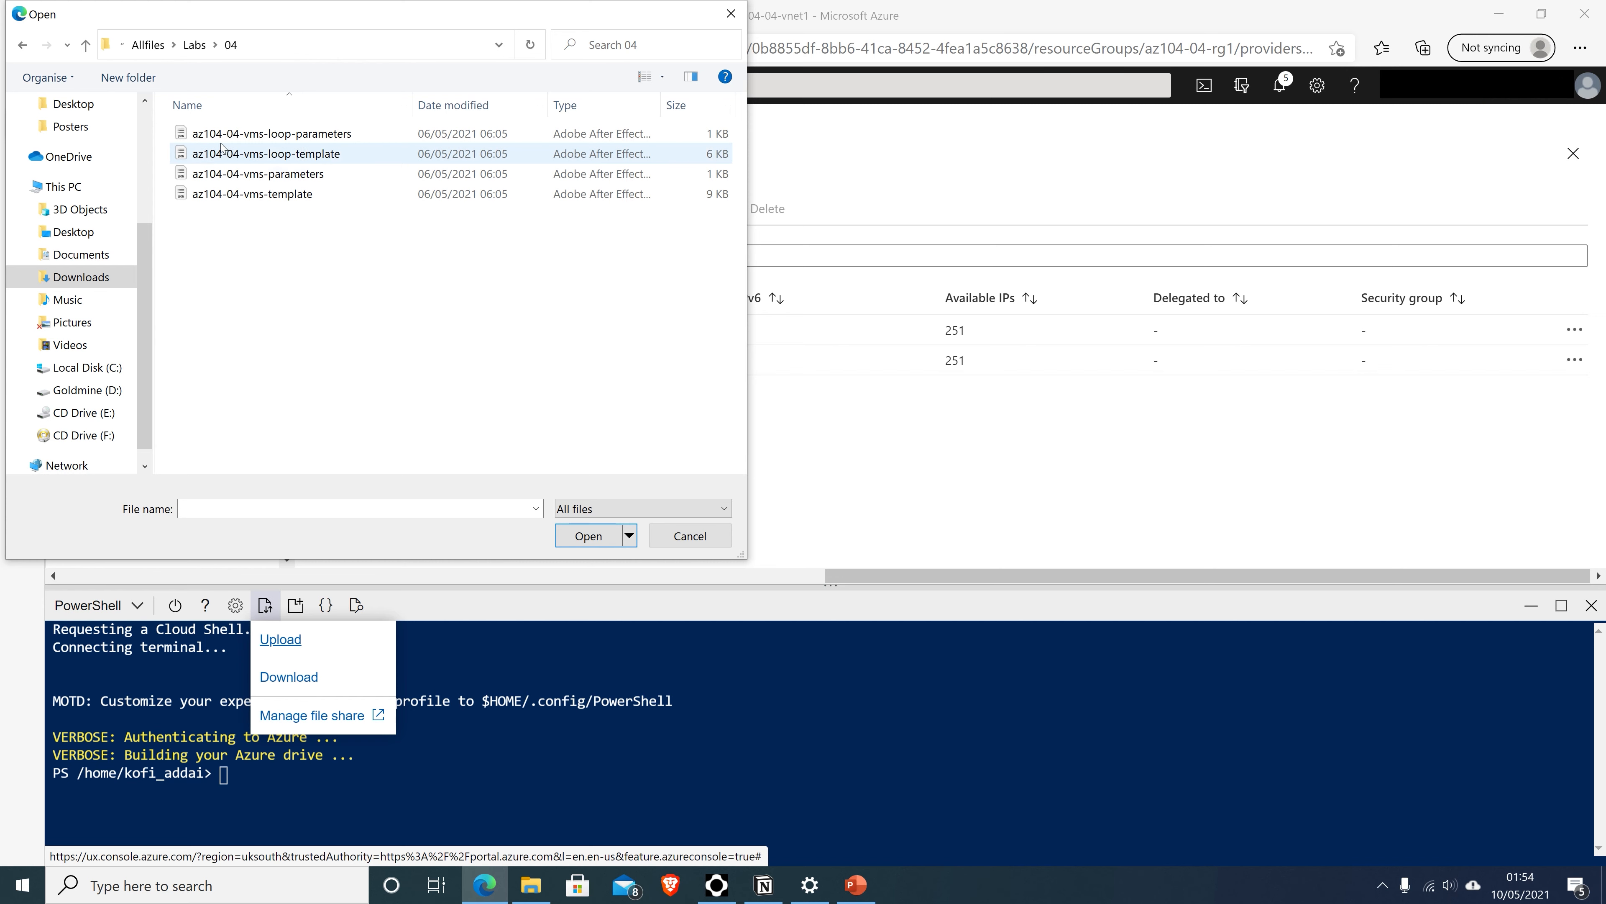
{"action": "left_click", "coordinate": [251, 137]}
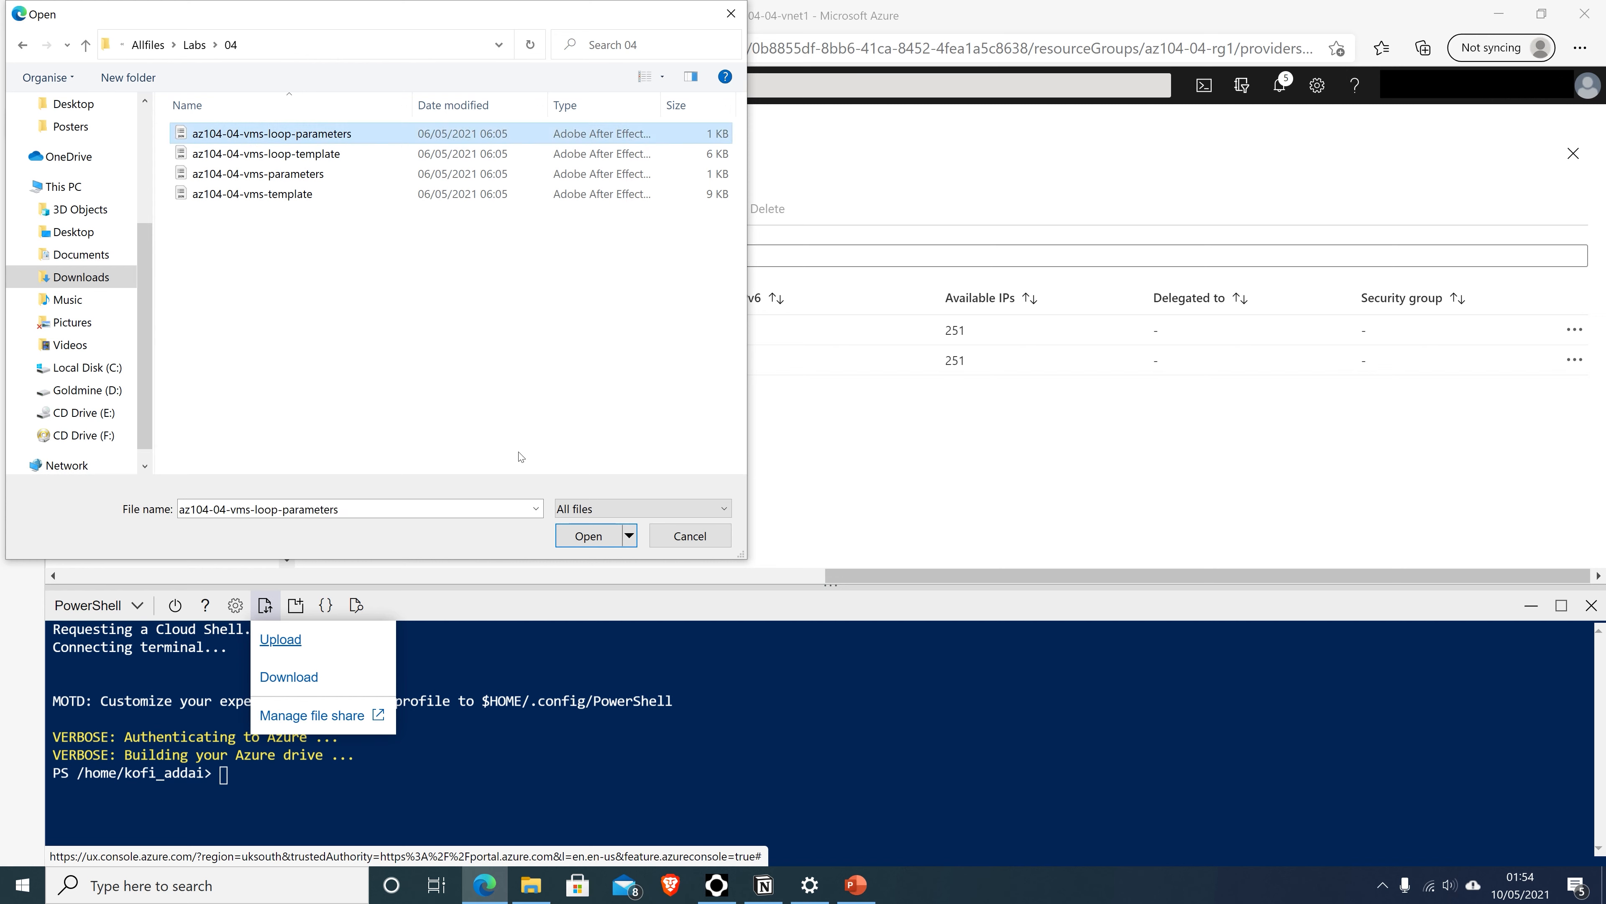
{"action": "left_click", "coordinate": [584, 535]}
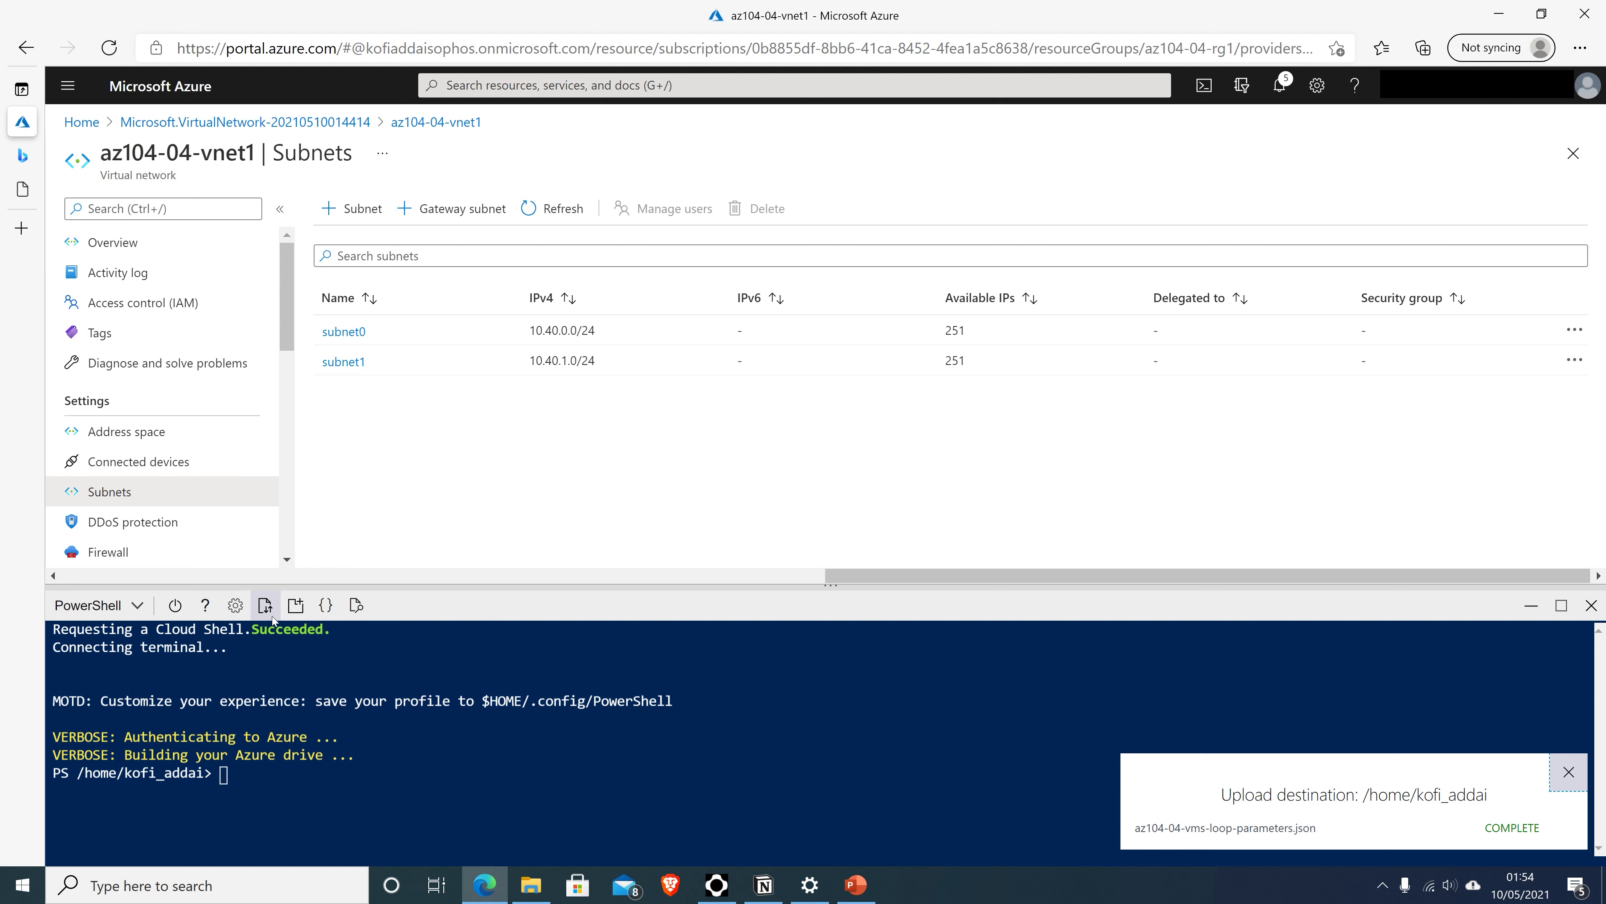
Step: Upload the az104-04-vms-loop-template file from the same lab folder to the Cloud Shell home directory
{"action": "left_click", "coordinate": [264, 606]}
{"action": "key", "text": "Escape"}
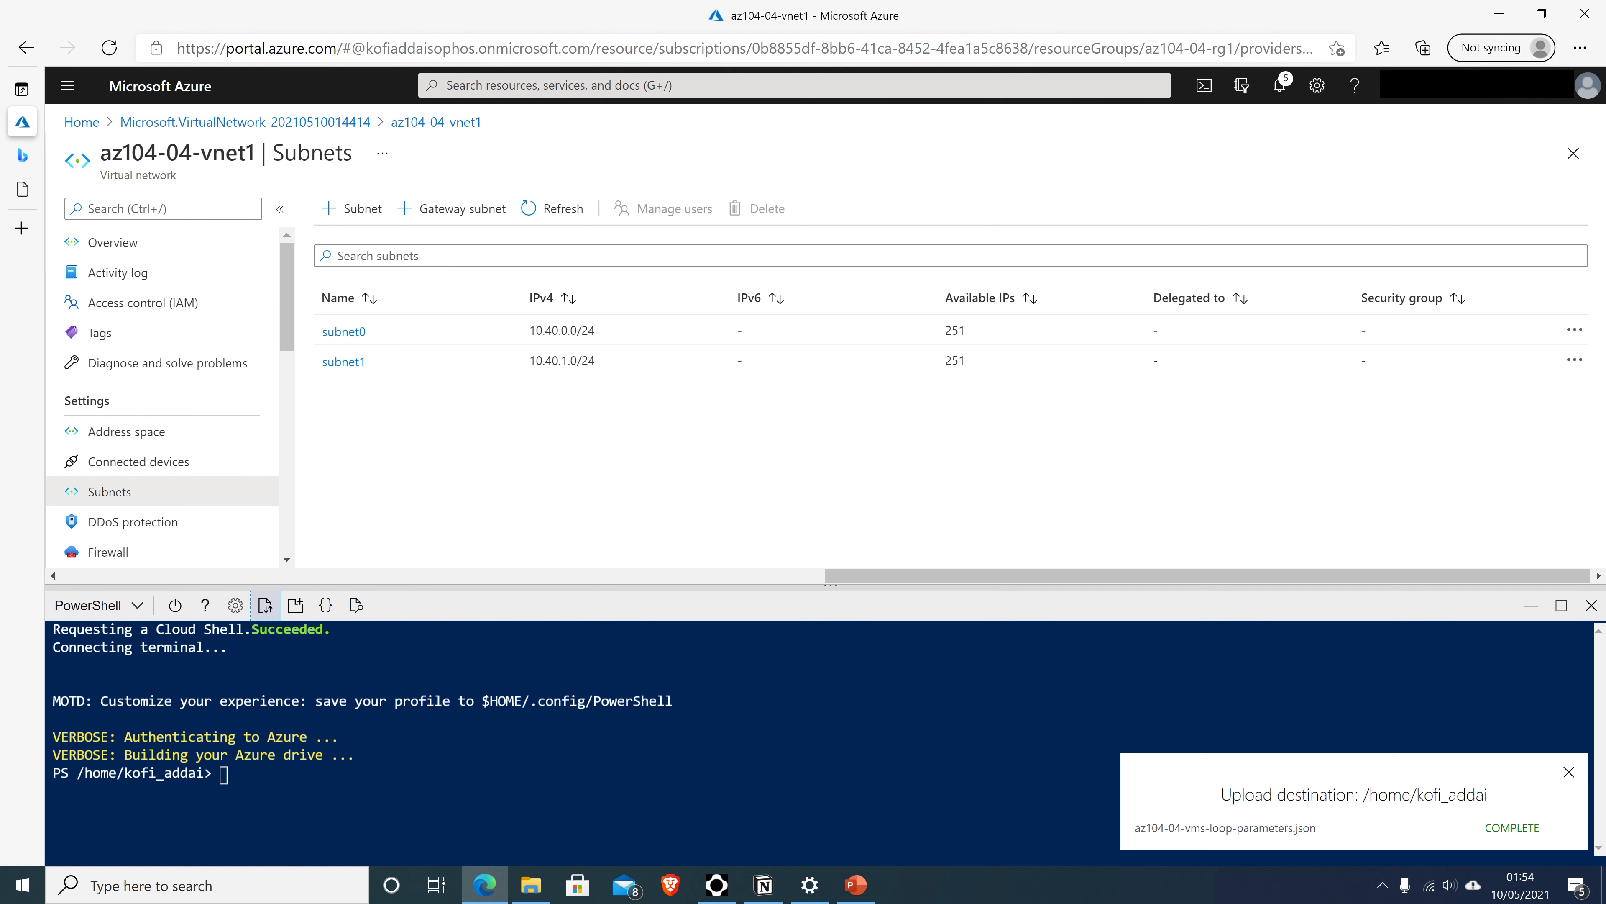
{"action": "left_click", "coordinate": [265, 614]}
{"action": "key", "text": "Escape"}
{"action": "left_click", "coordinate": [266, 612]}
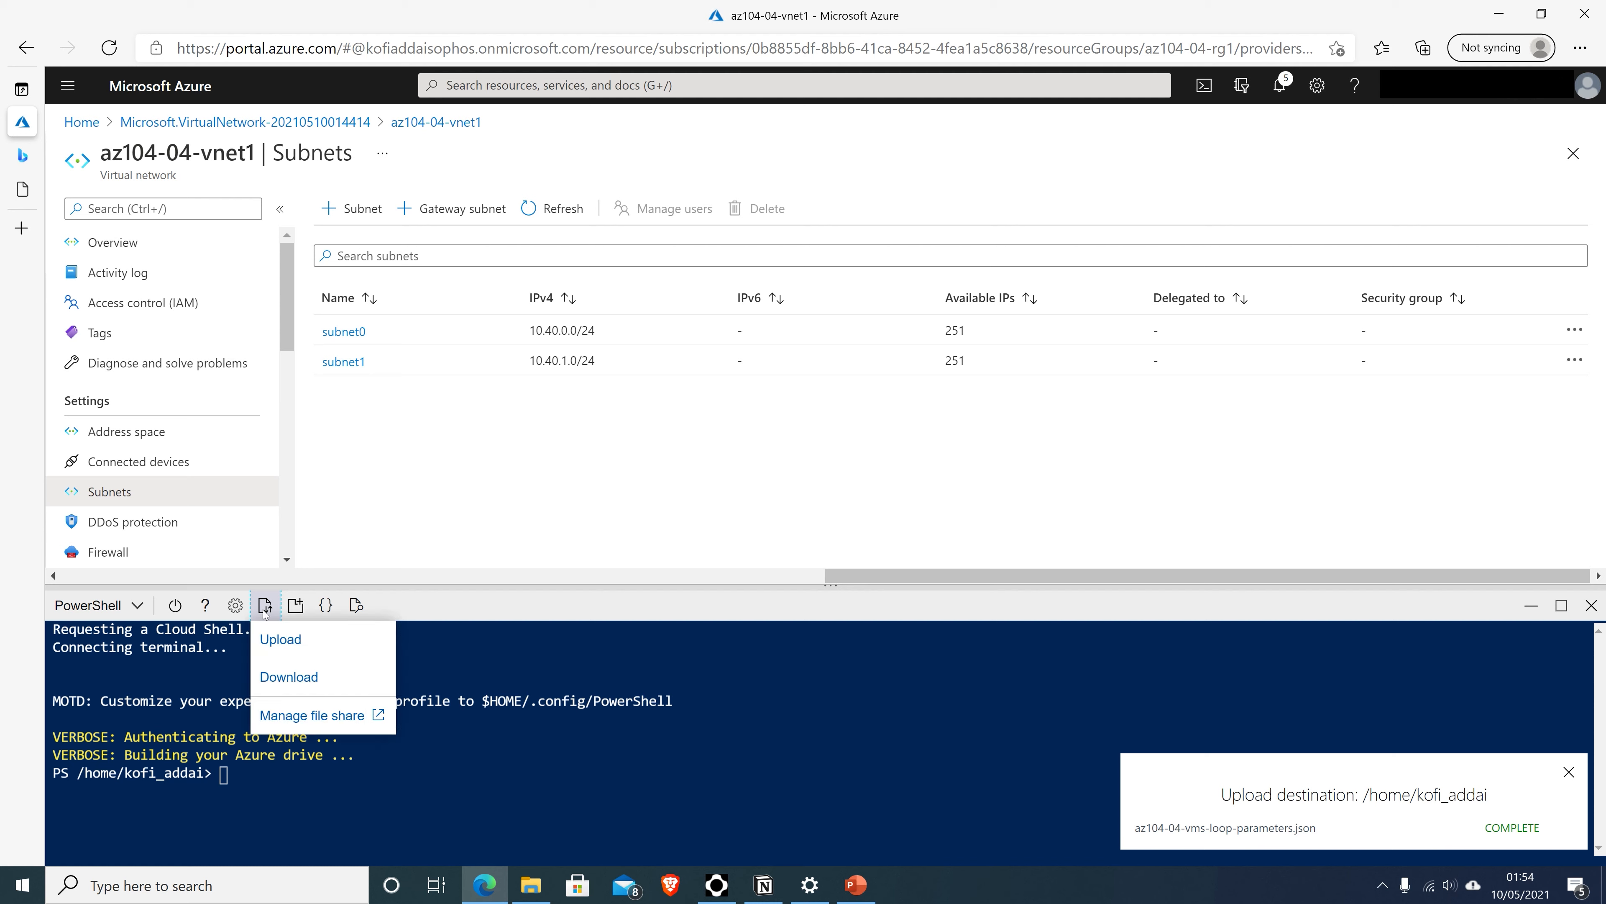
{"action": "left_click", "coordinate": [277, 641]}
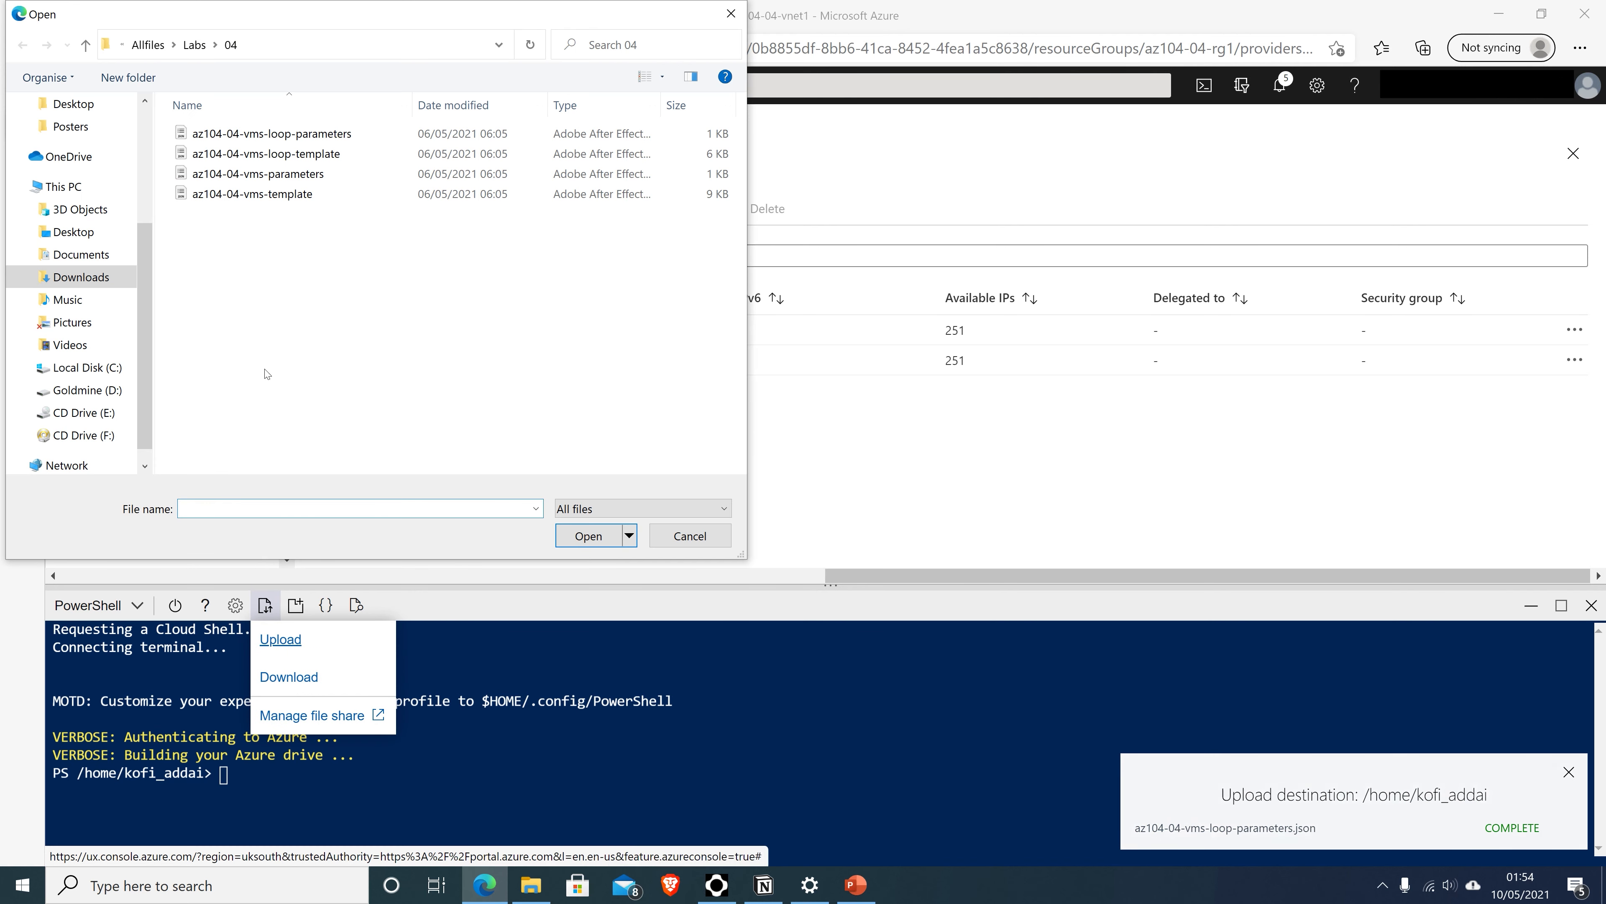
{"action": "left_click", "coordinate": [304, 159]}
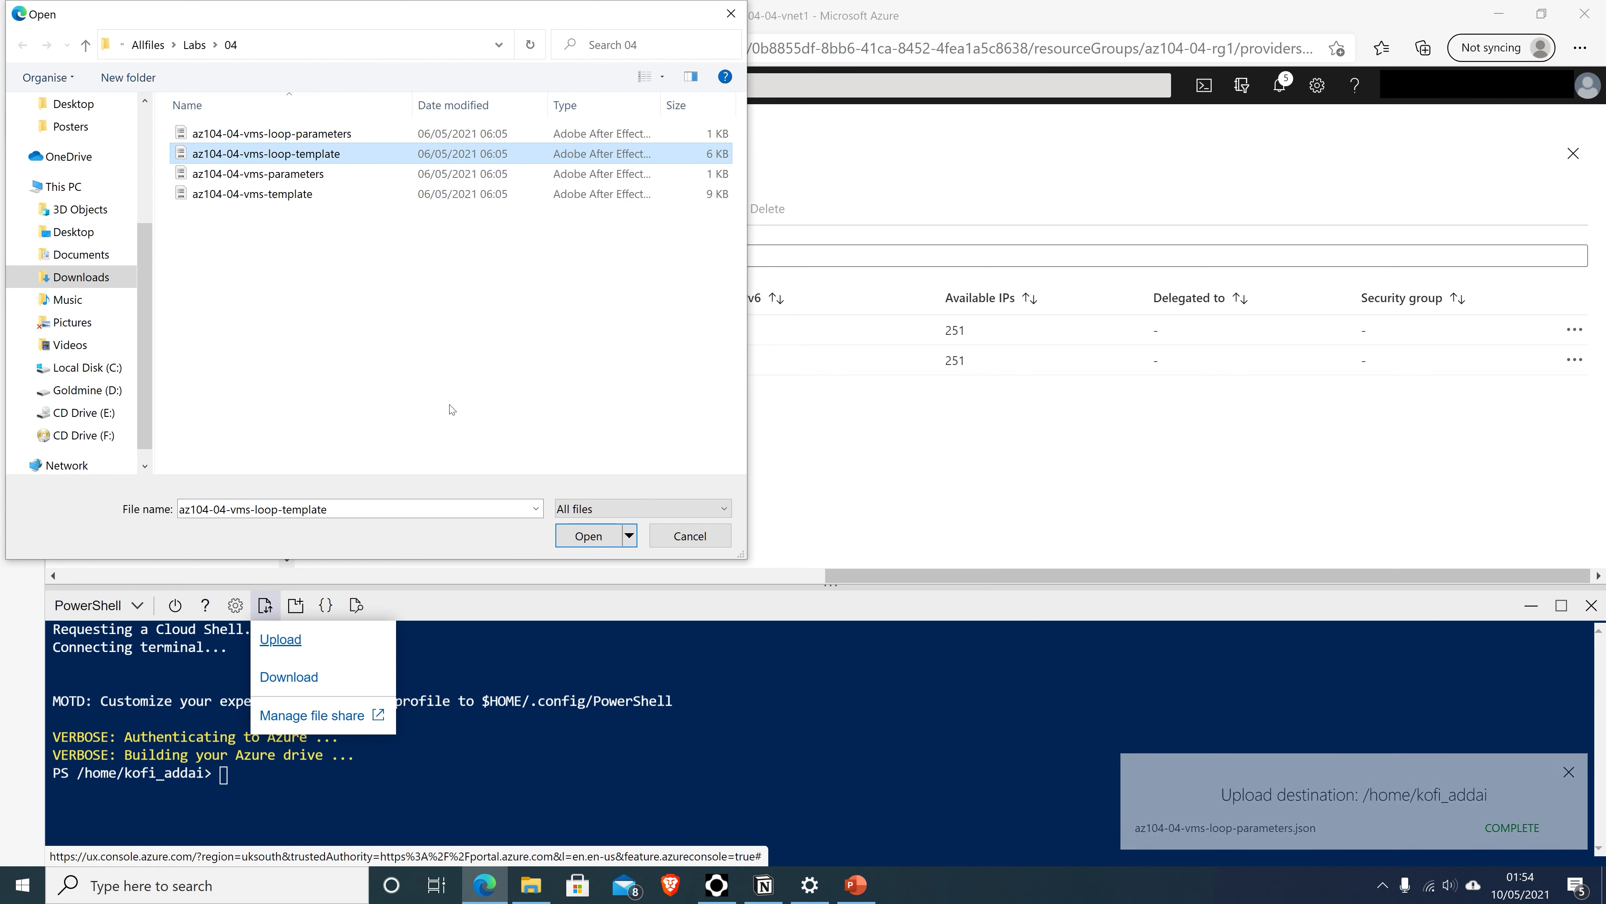
{"action": "left_click", "coordinate": [587, 546]}
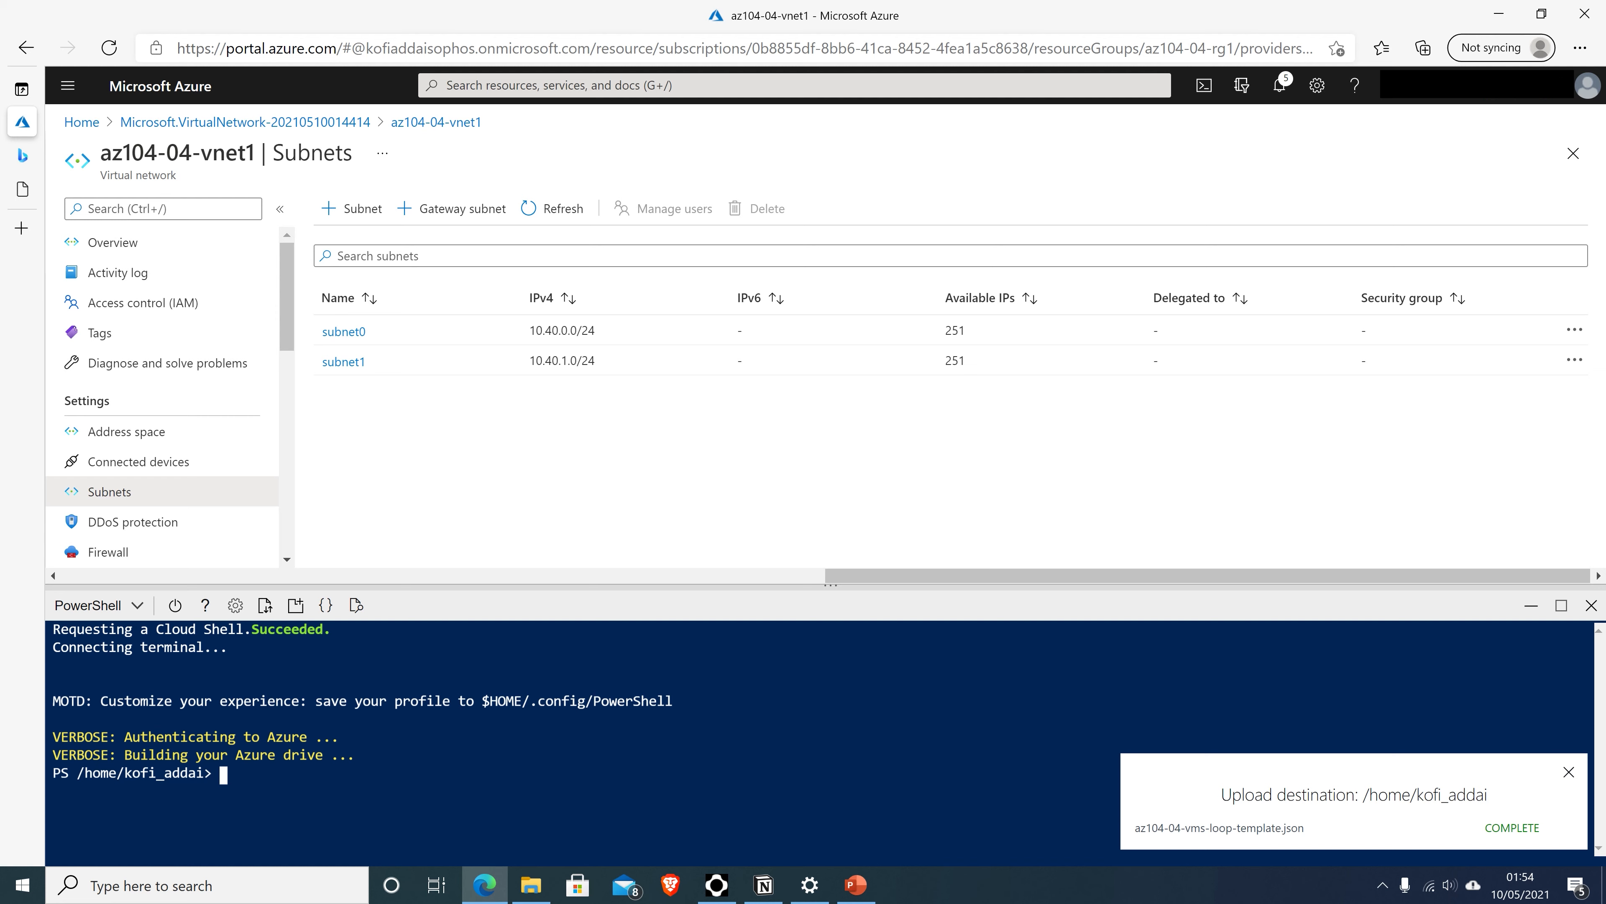
Step: List the files in the Cloud Shell home directory with ls and dismiss the upload notification
{"action": "type", "text": "ls"}
{"action": "key", "text": "Return"}
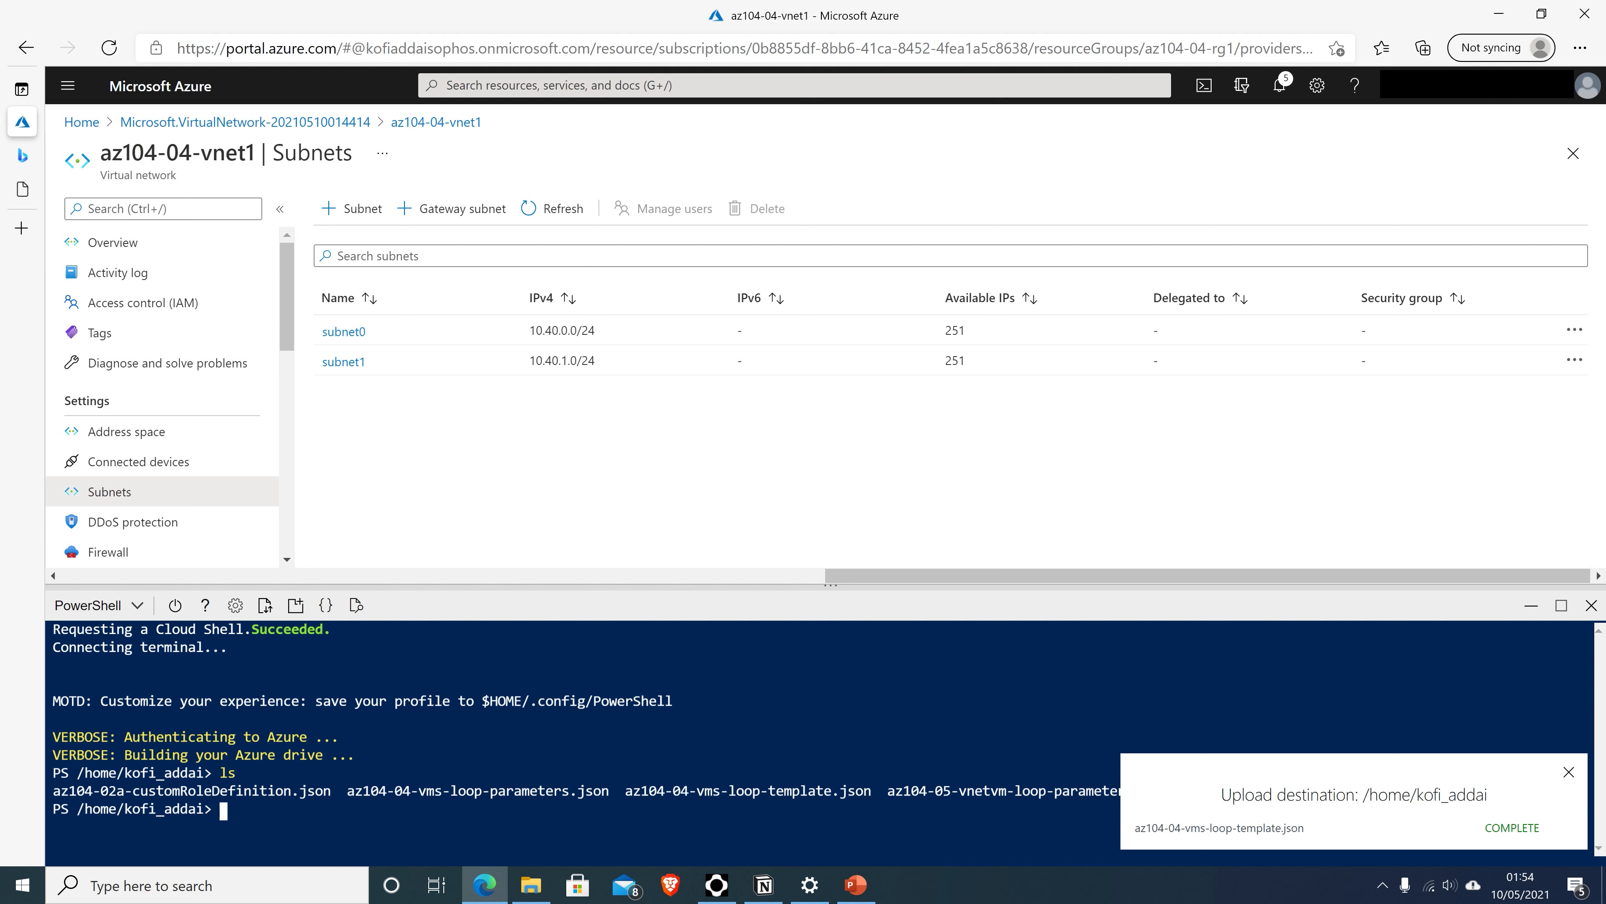
{"action": "left_click", "coordinate": [1570, 772]}
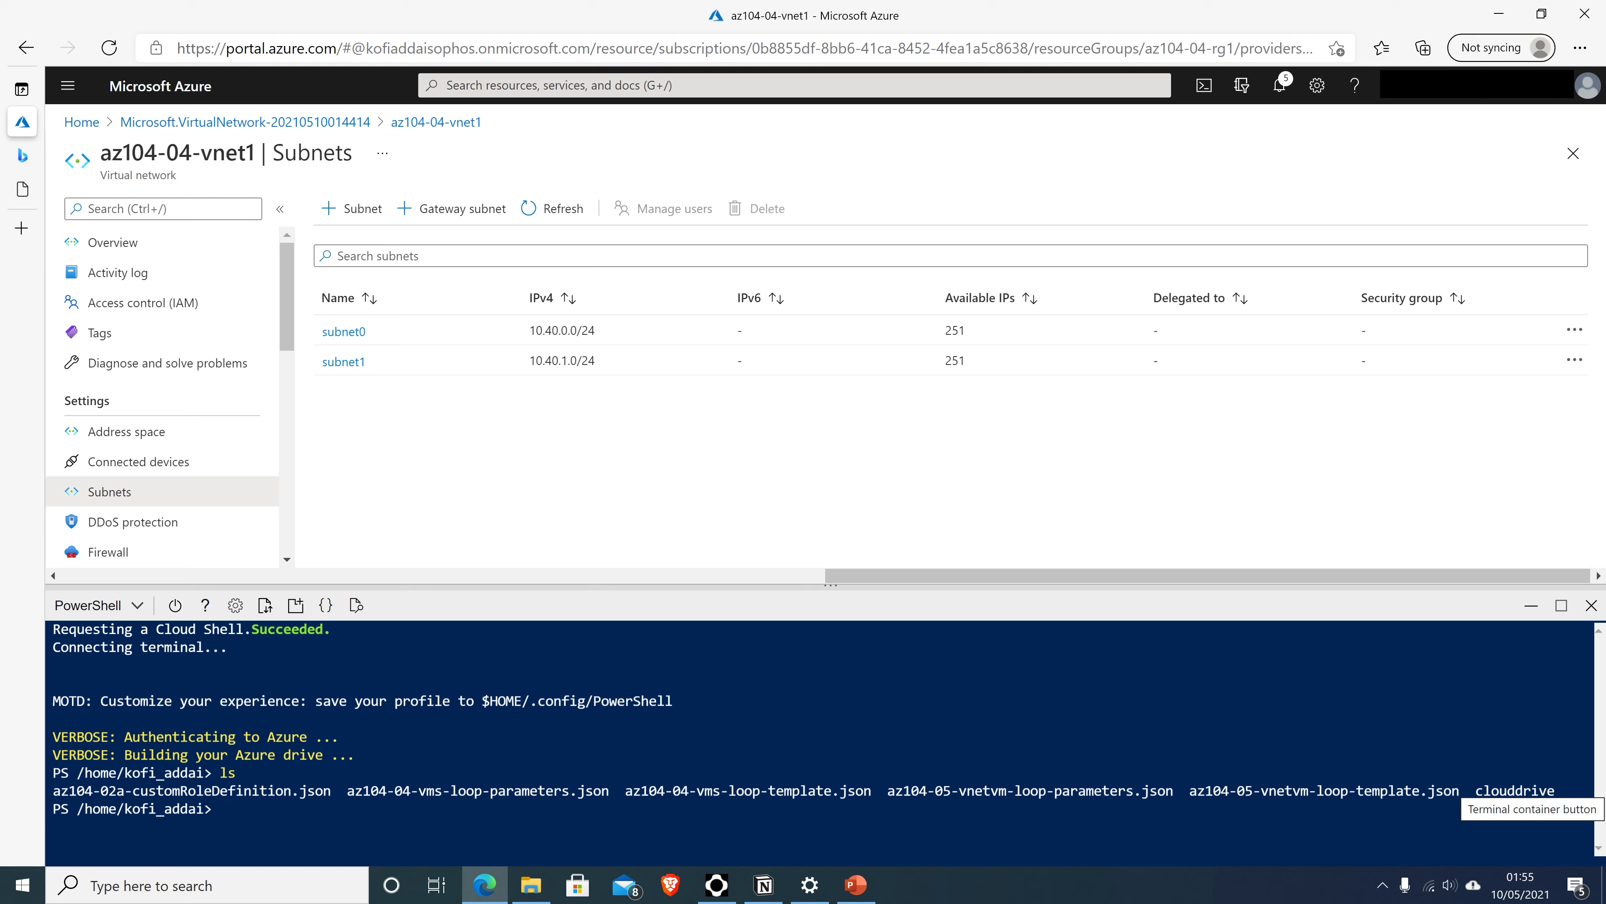
Step: Switch to the lab instructions page and copy the PowerShell code that deploys the two virtual machines
{"action": "left_click", "coordinate": [28, 189]}
{"action": "scroll", "coordinate": [784, 618], "scroll_direction": "down", "scroll_amount": 3}
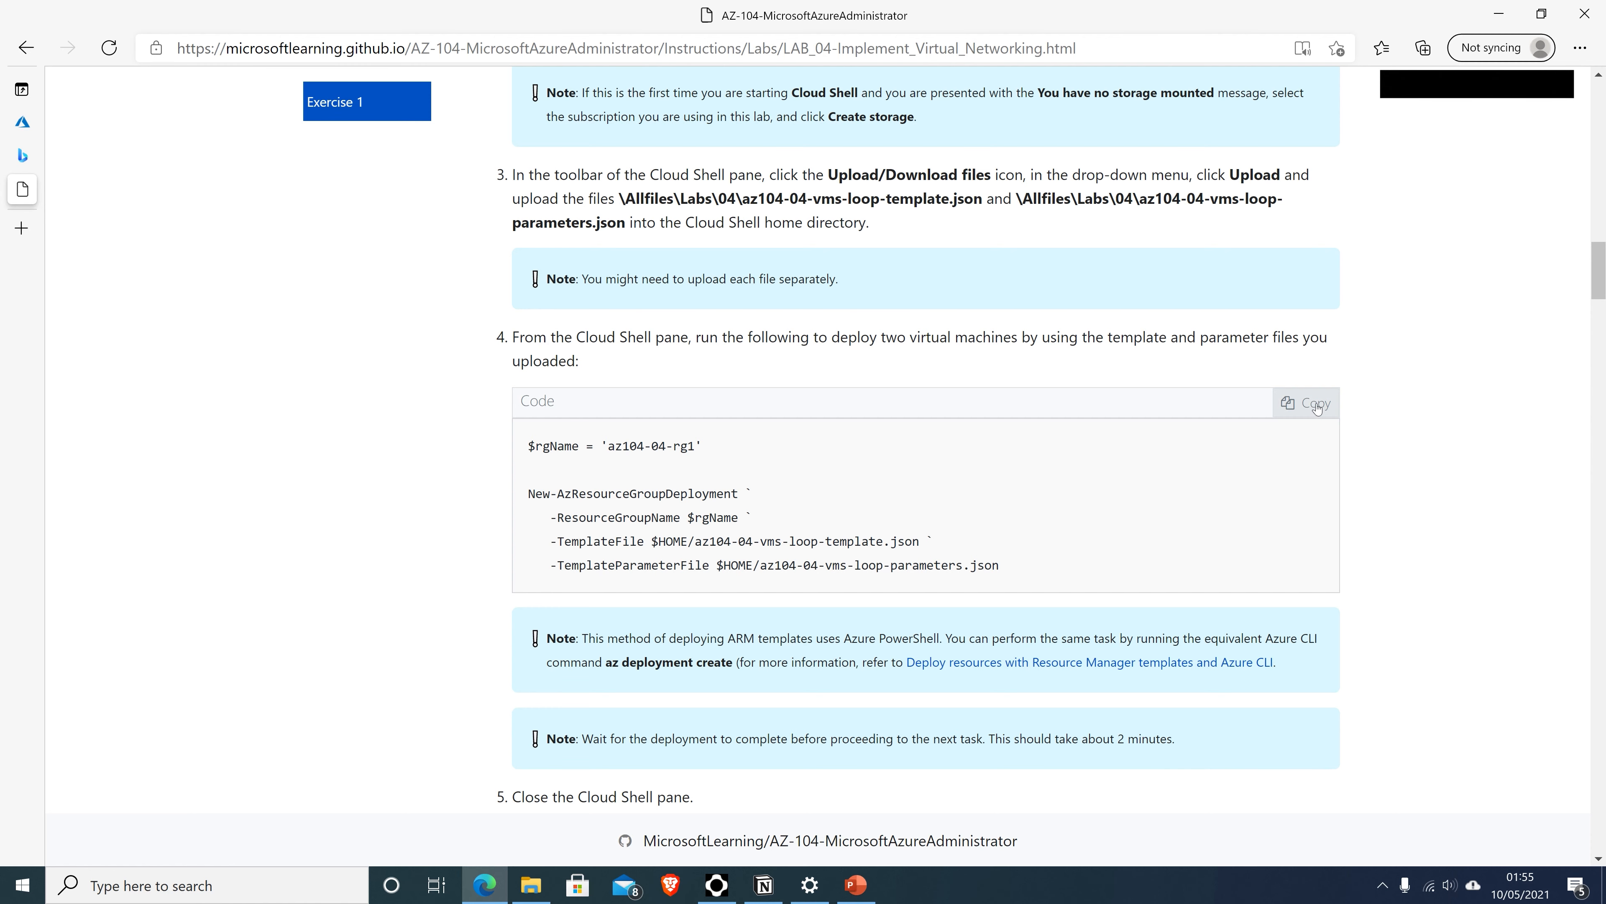
{"action": "left_click", "coordinate": [1294, 415]}
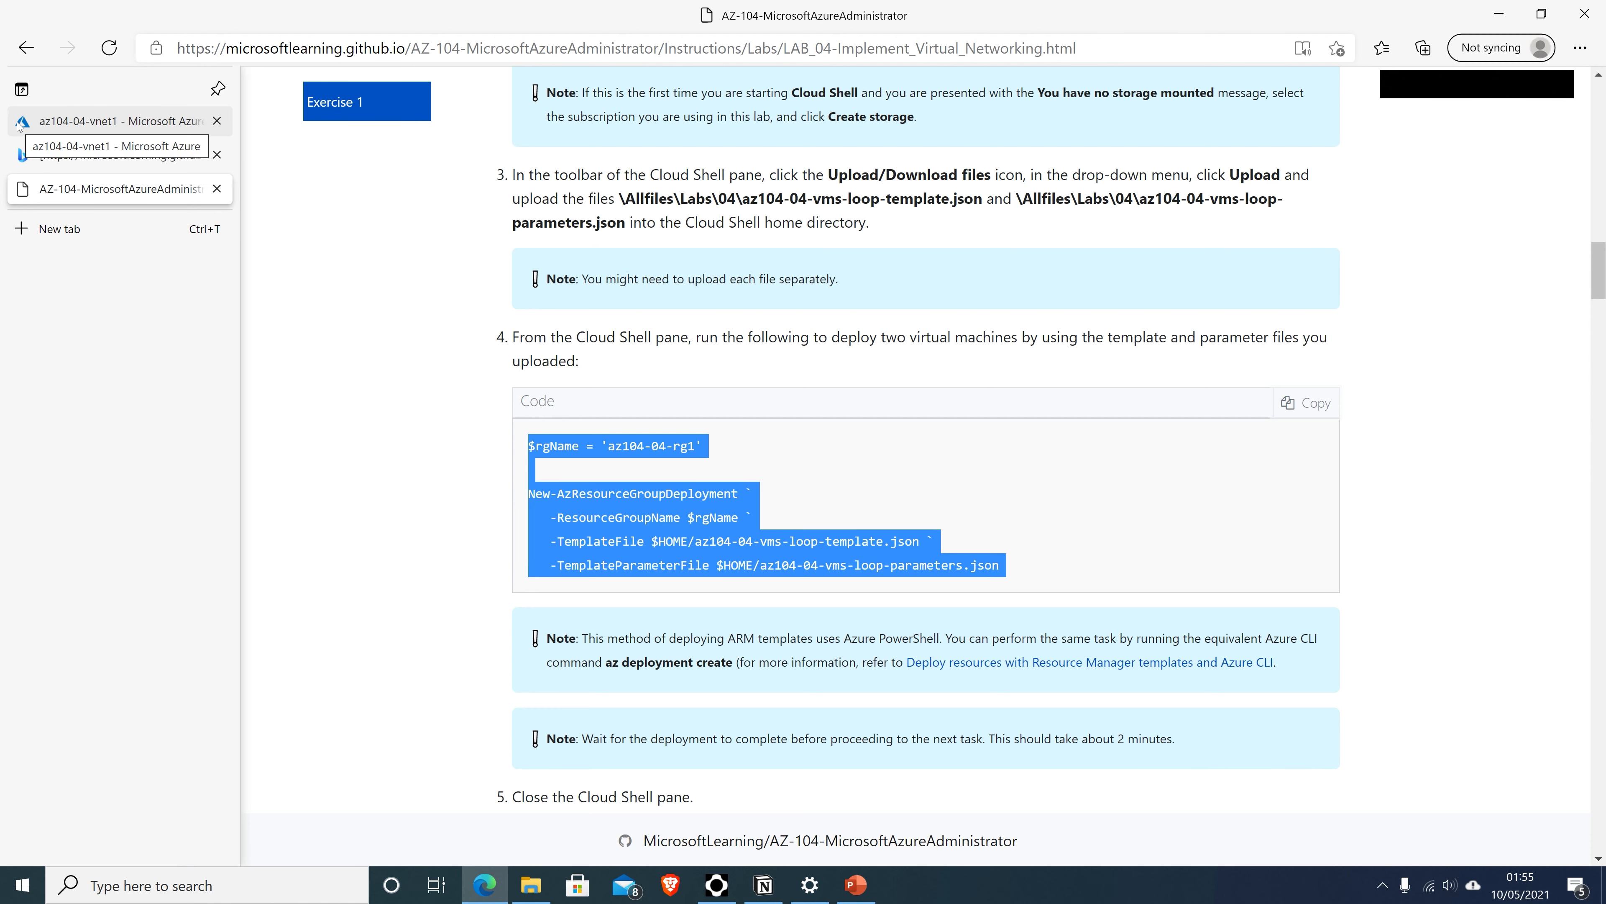
Step: Return to the Azure portal, run the copied New-AzResourceGroupDeployment code for az104-04-rg1 in Cloud Shell, and close the shell
{"action": "left_click", "coordinate": [19, 123]}
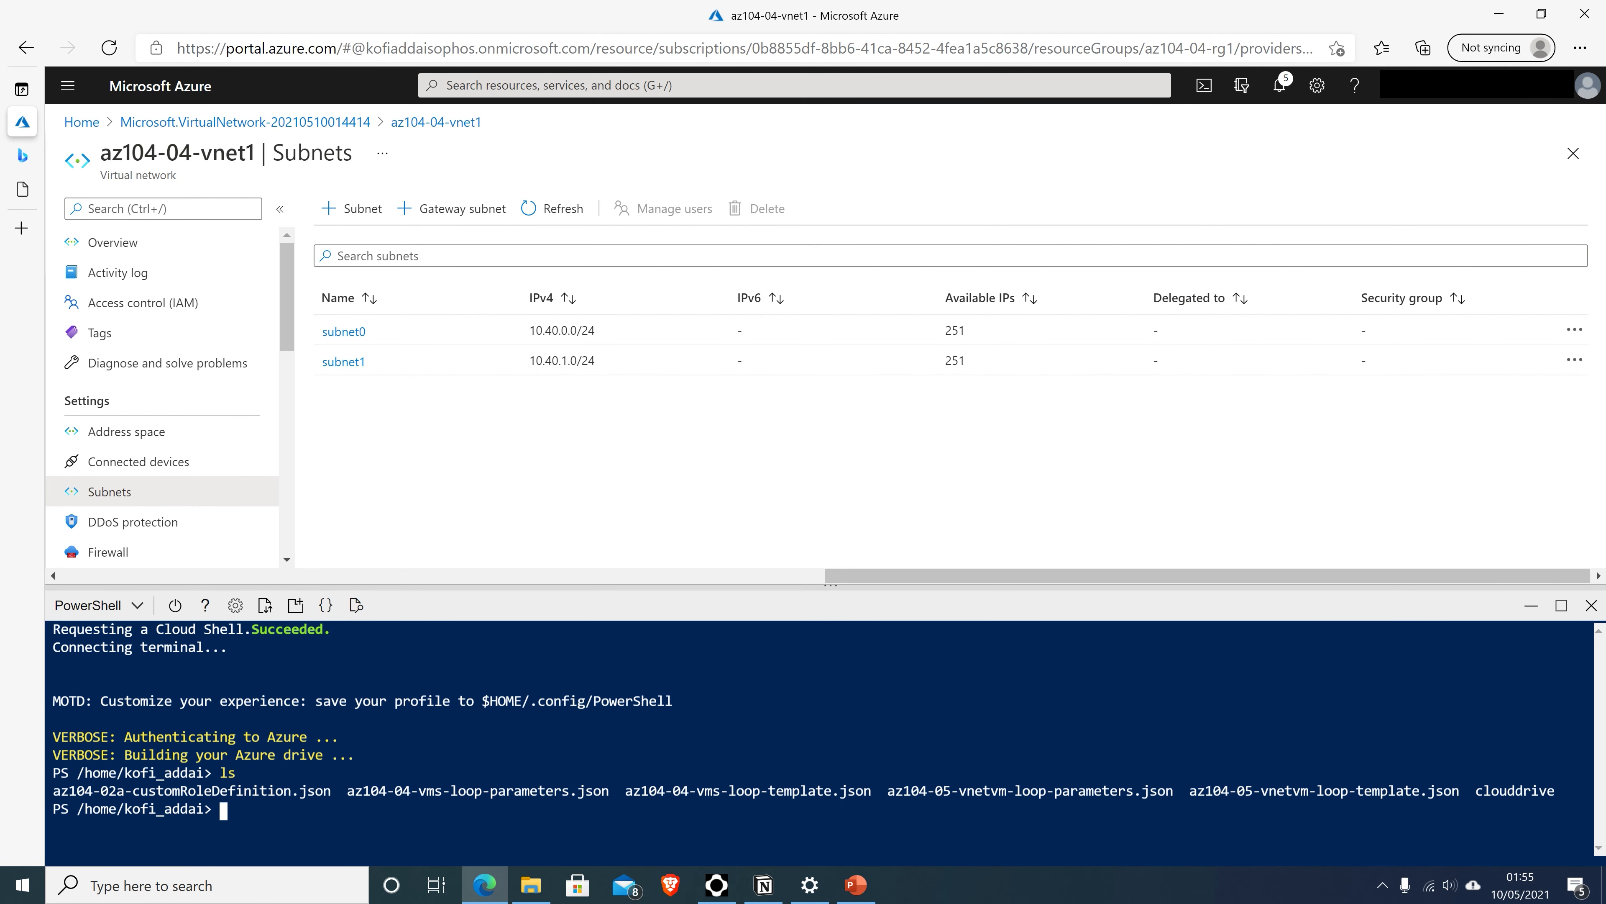
{"action": "right_click", "coordinate": [829, 726]}
{"action": "left_click", "coordinate": [898, 463]}
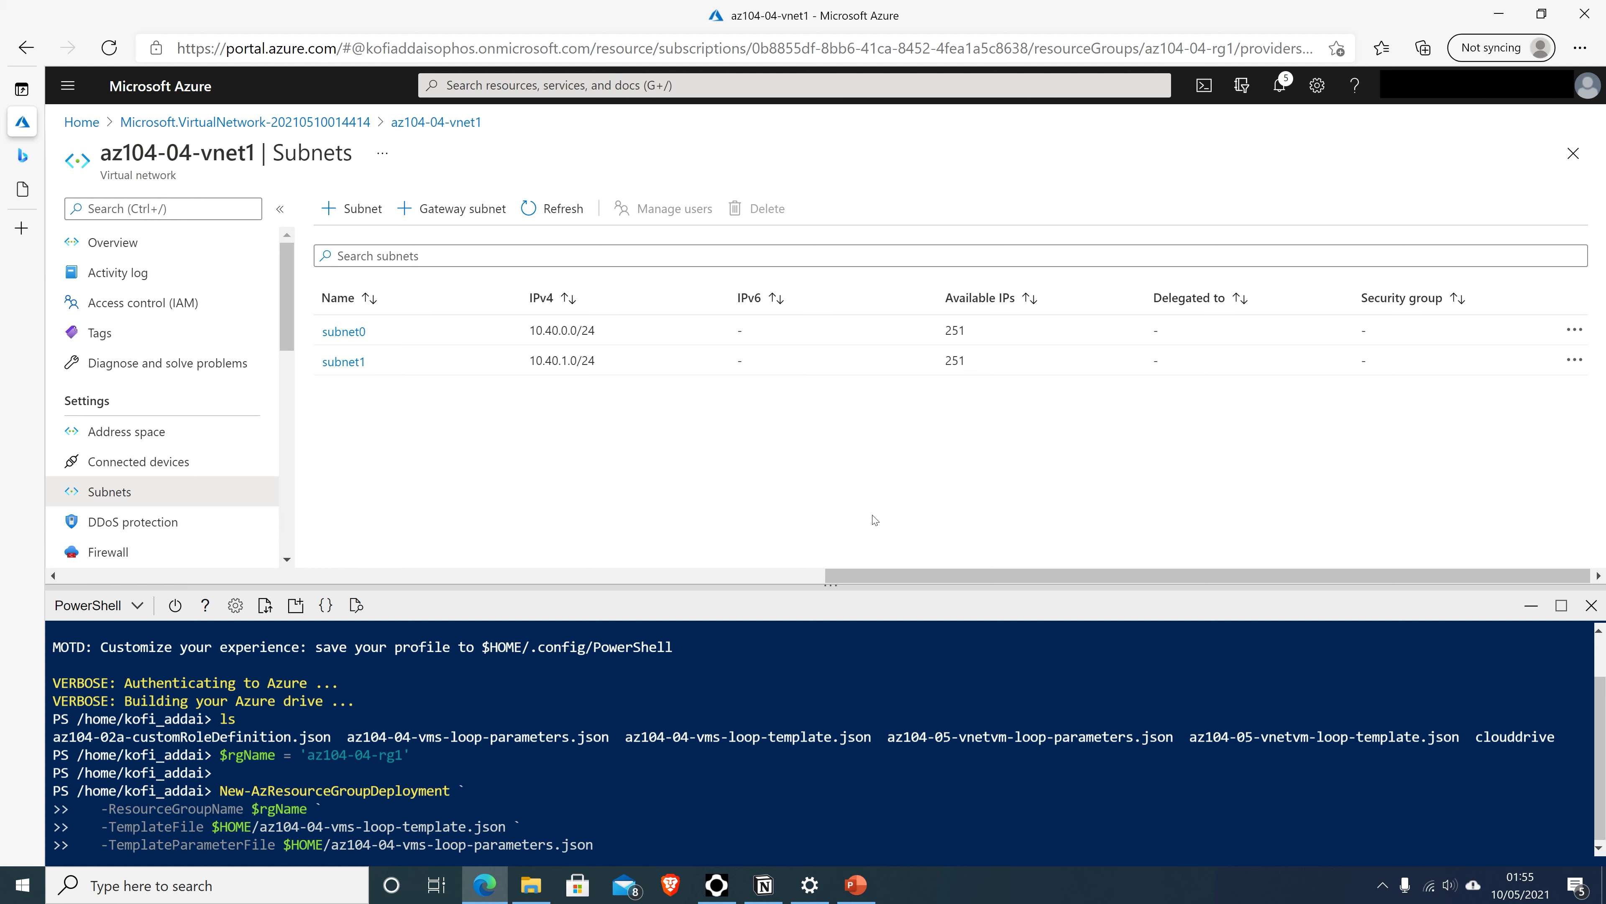
{"action": "key", "text": "Return"}
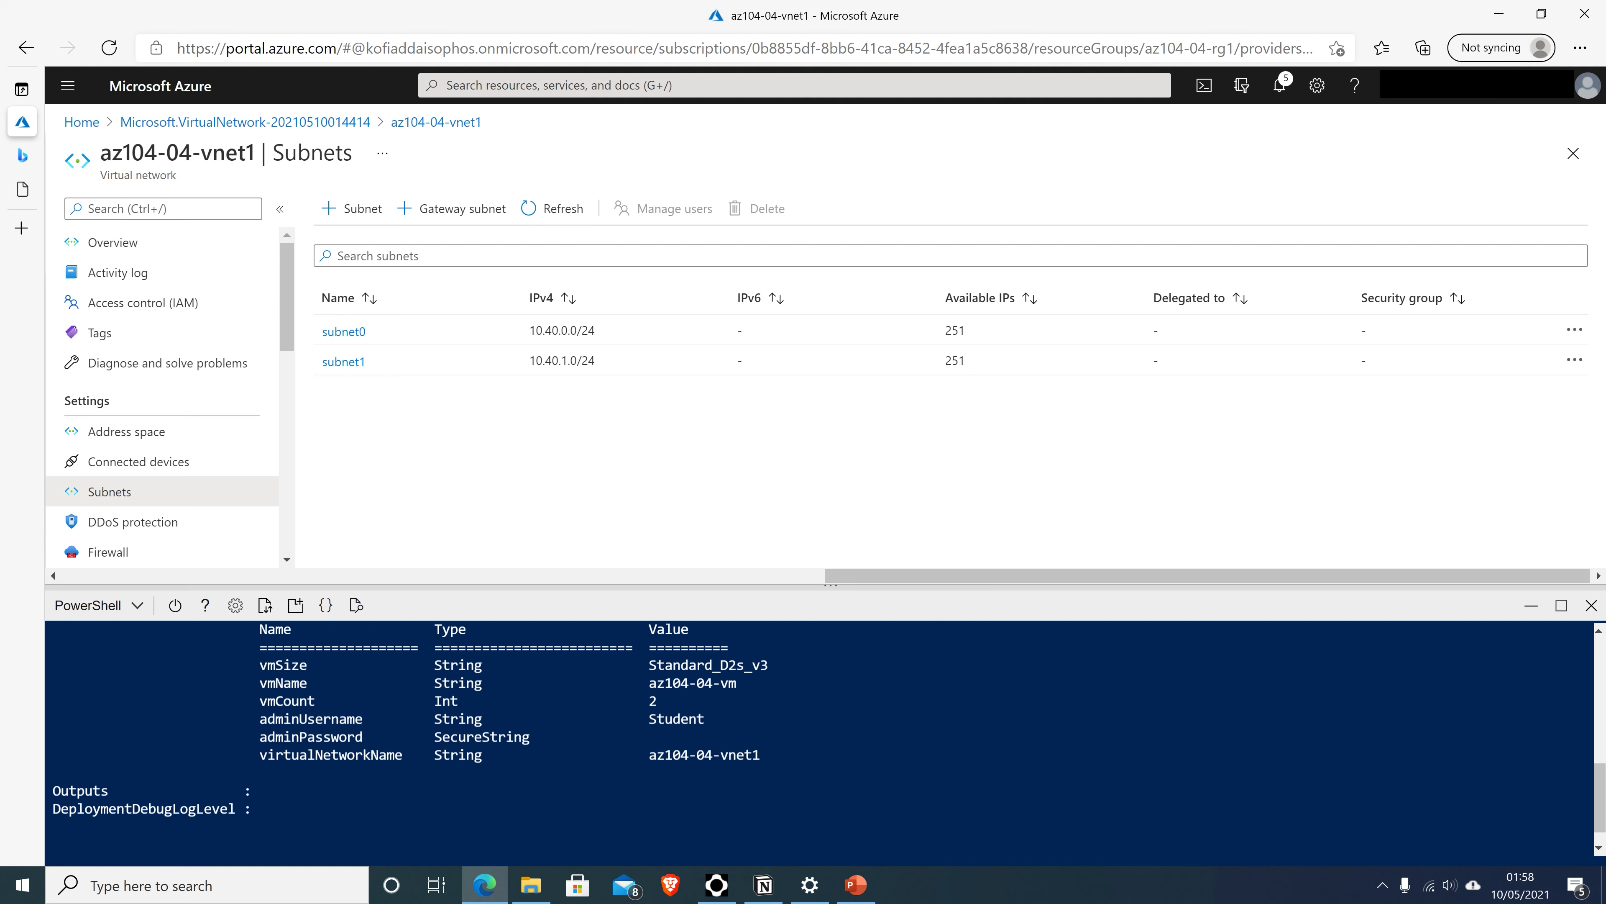
{"action": "left_click", "coordinate": [1591, 605]}
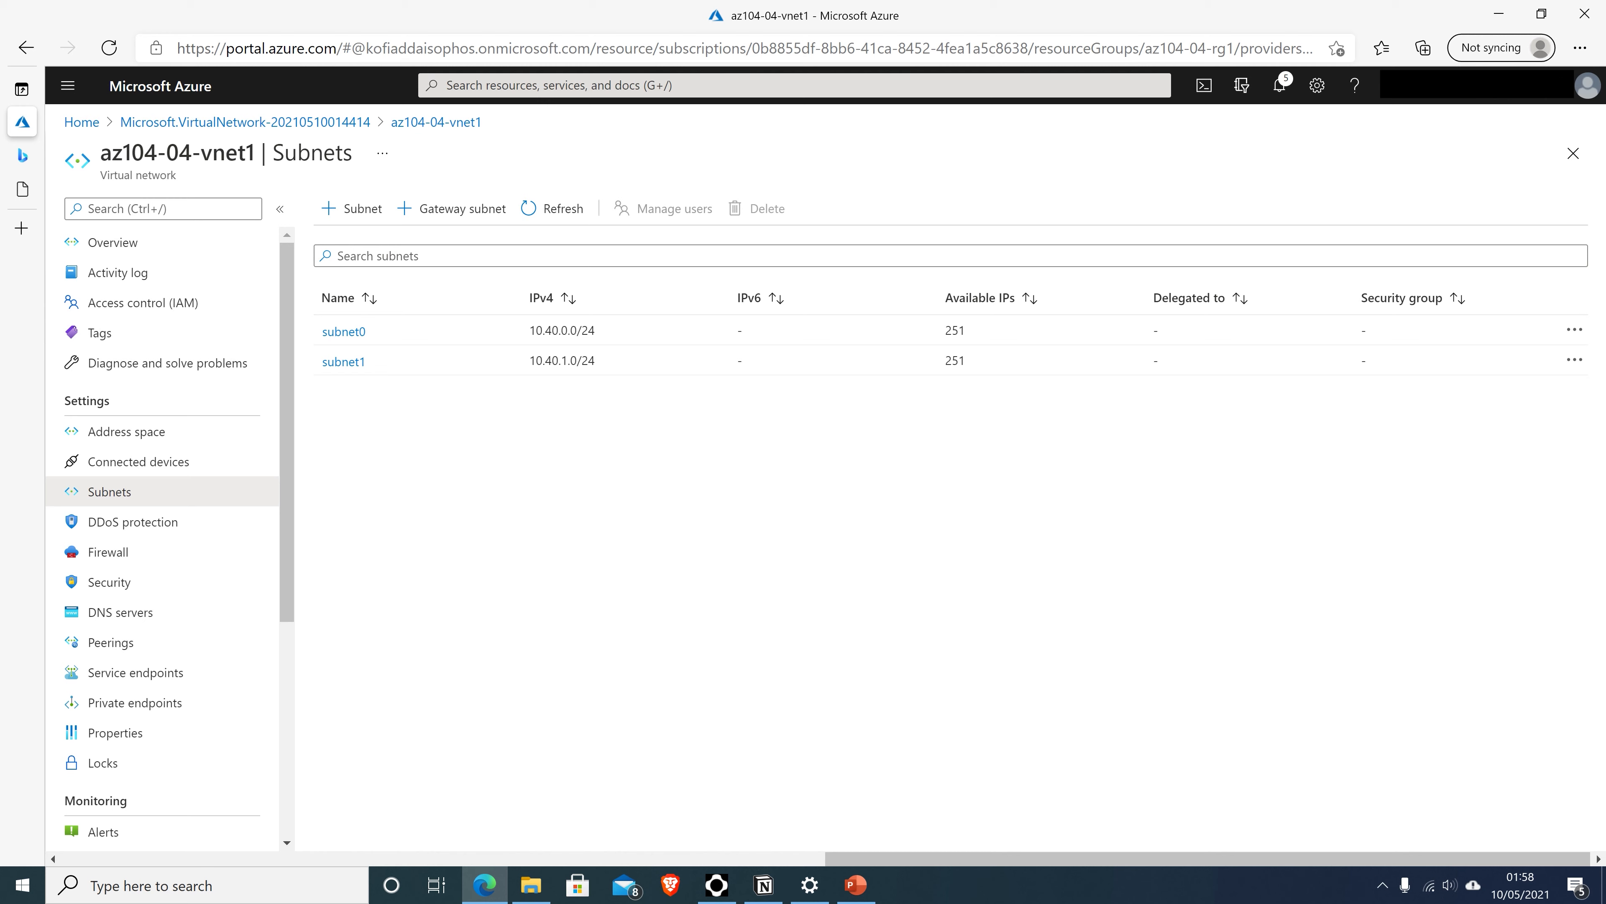
Step: Find the resource group az104-04-rg1 through the portal search and open its virtual network az104-04-vnet1
{"action": "key", "text": "g"}
{"action": "key", "text": "slash"}
{"action": "type", "text": "resouc"}
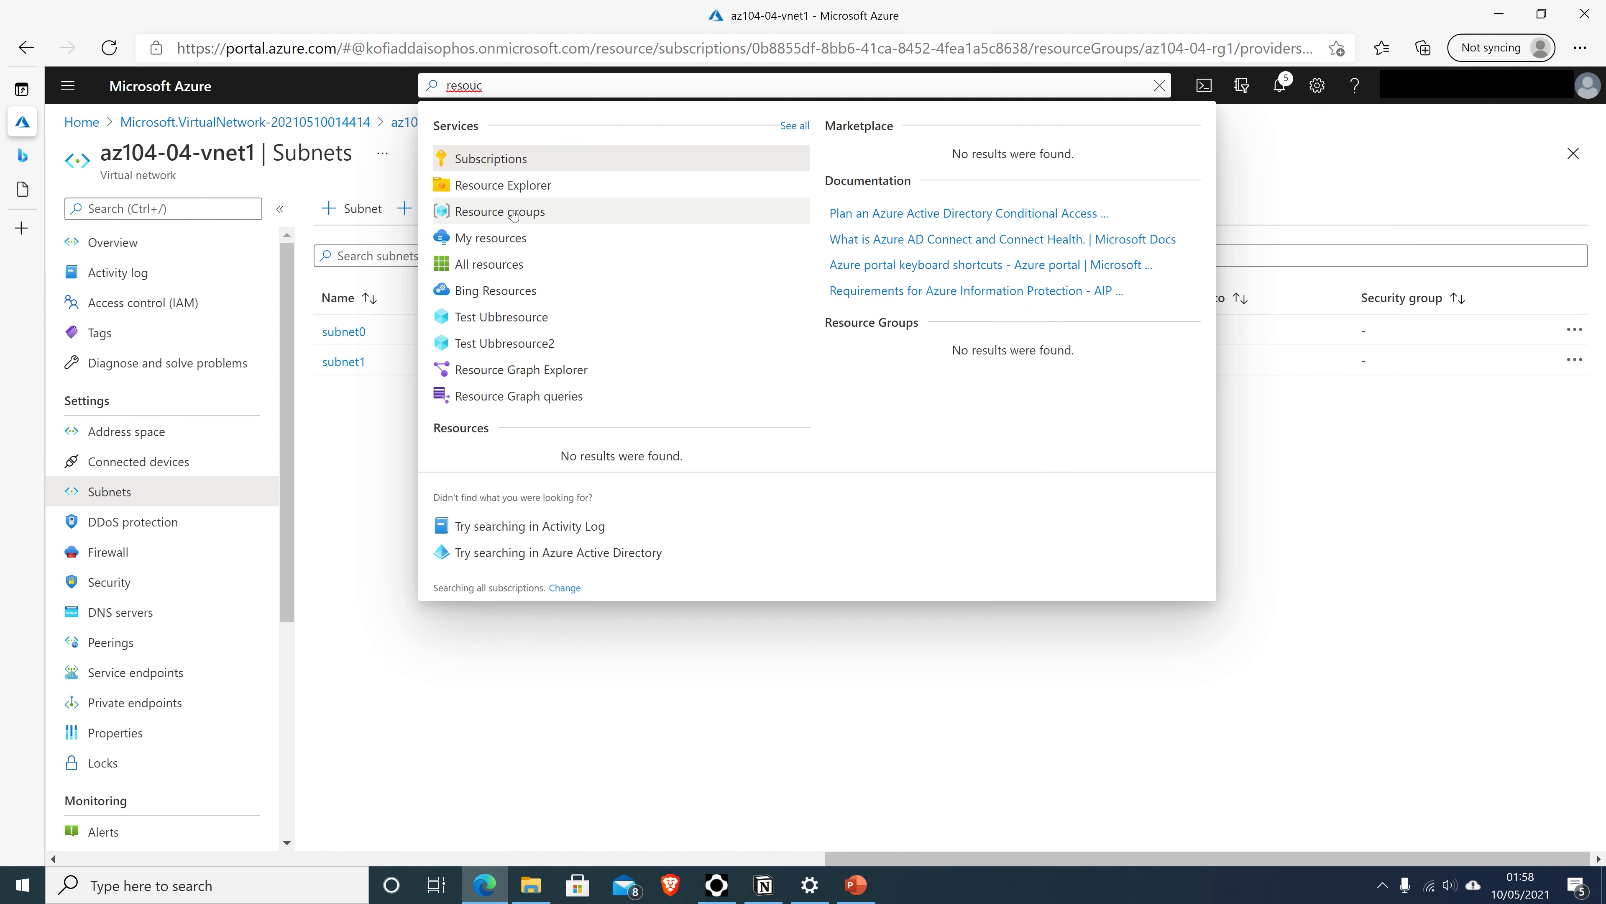
{"action": "left_click", "coordinate": [514, 214]}
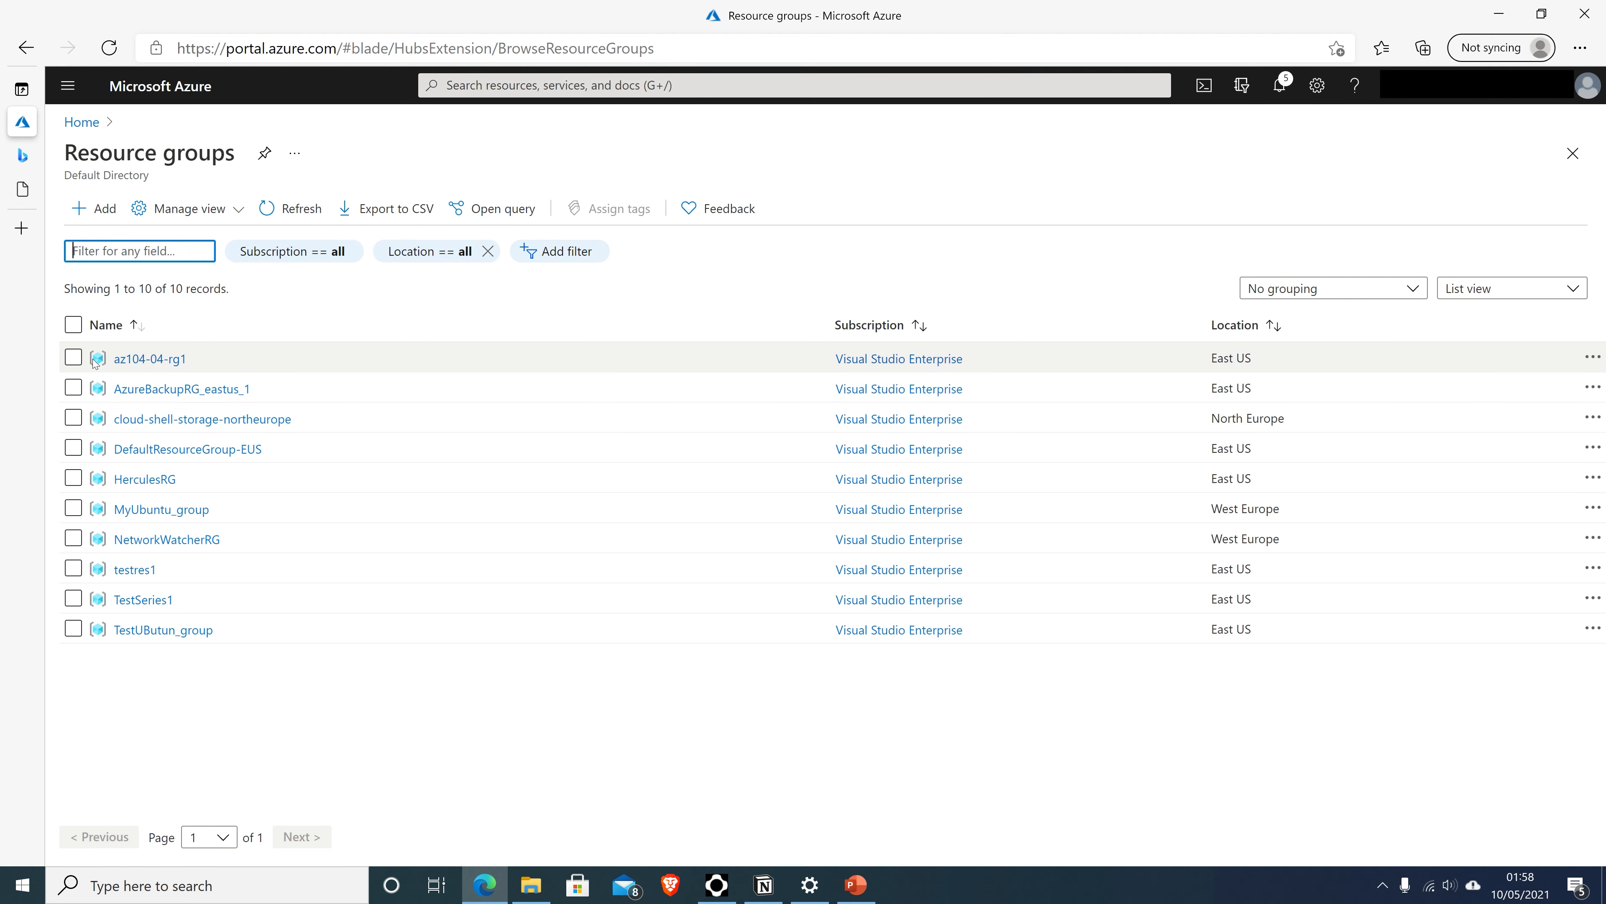
{"action": "left_click", "coordinate": [161, 360]}
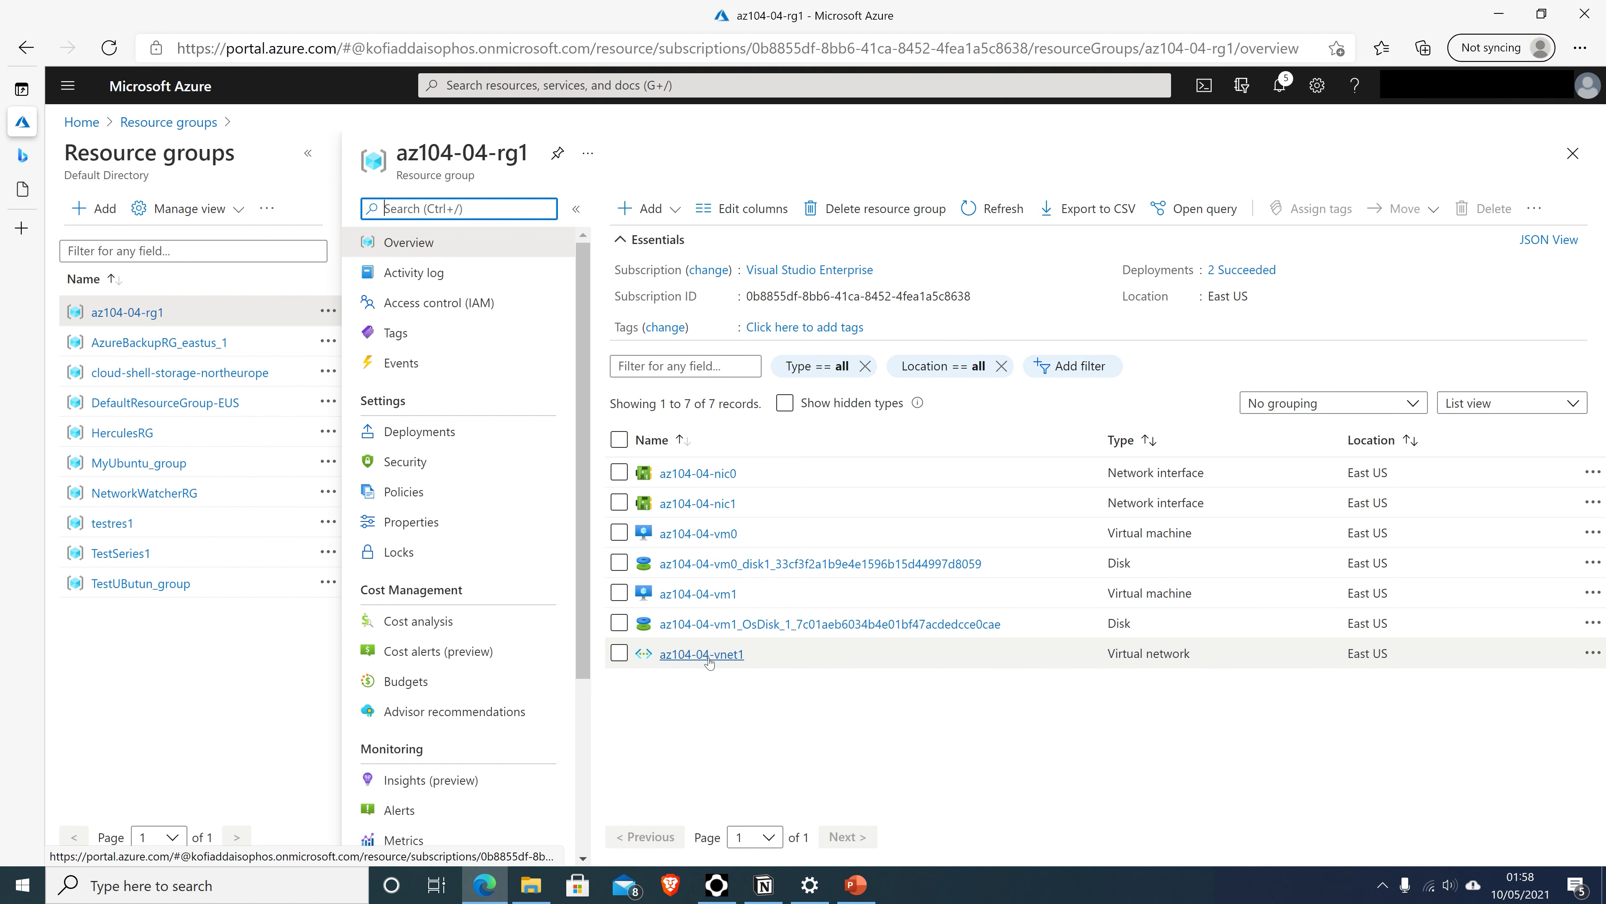
{"action": "left_click", "coordinate": [731, 658]}
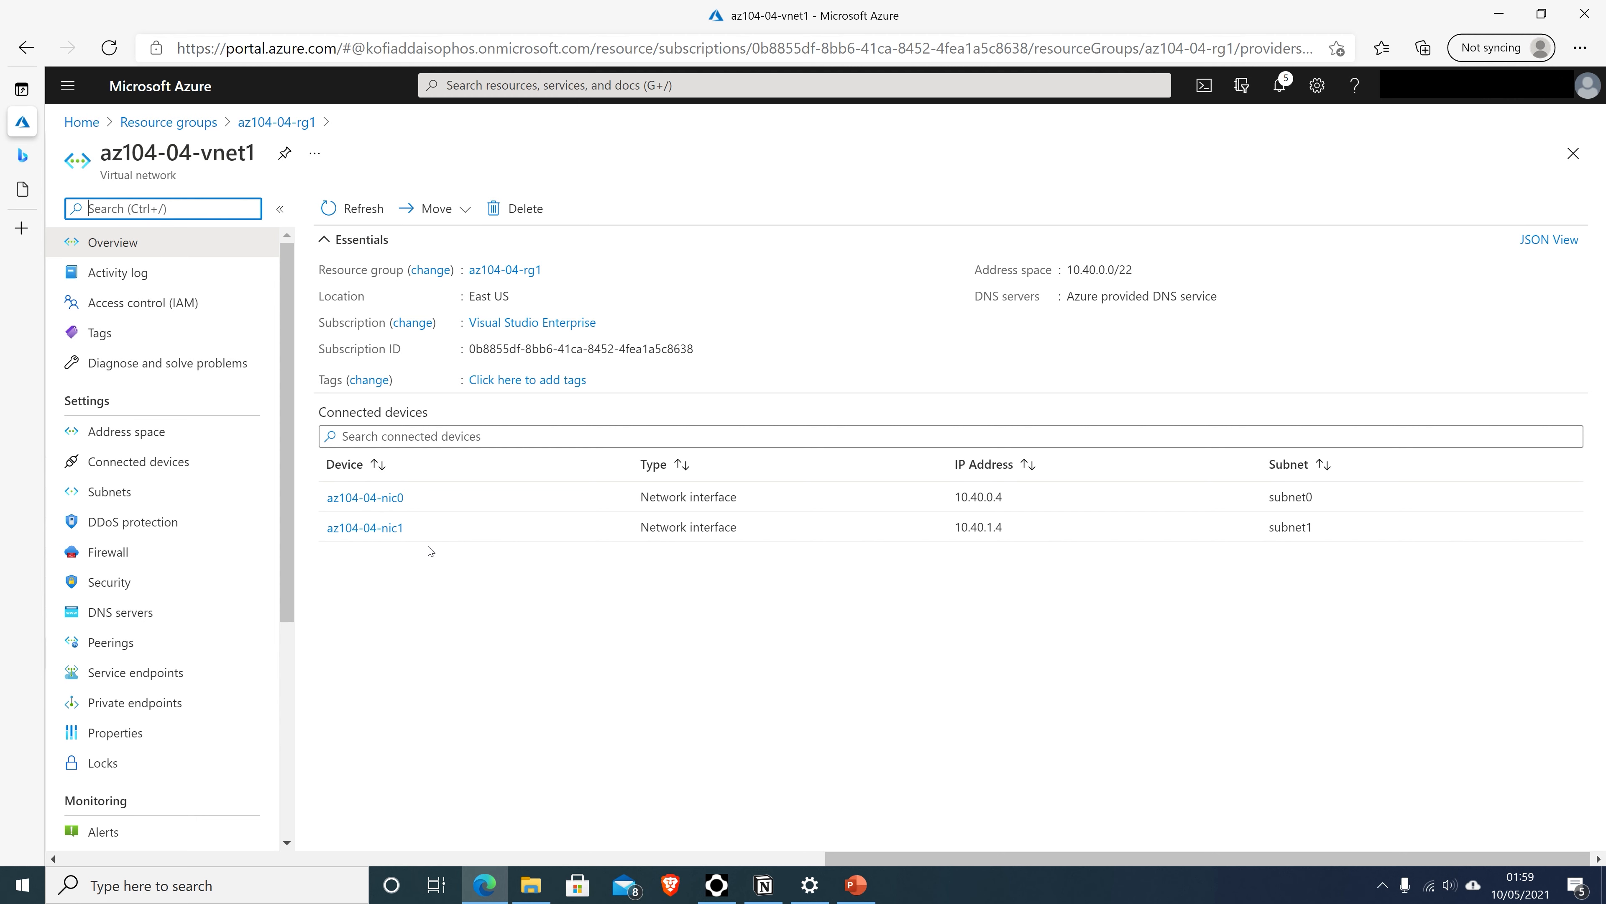
Step: Open the ipconfig1 IP configuration of the connected network interface az104-04-nic0
{"action": "left_click", "coordinate": [403, 500]}
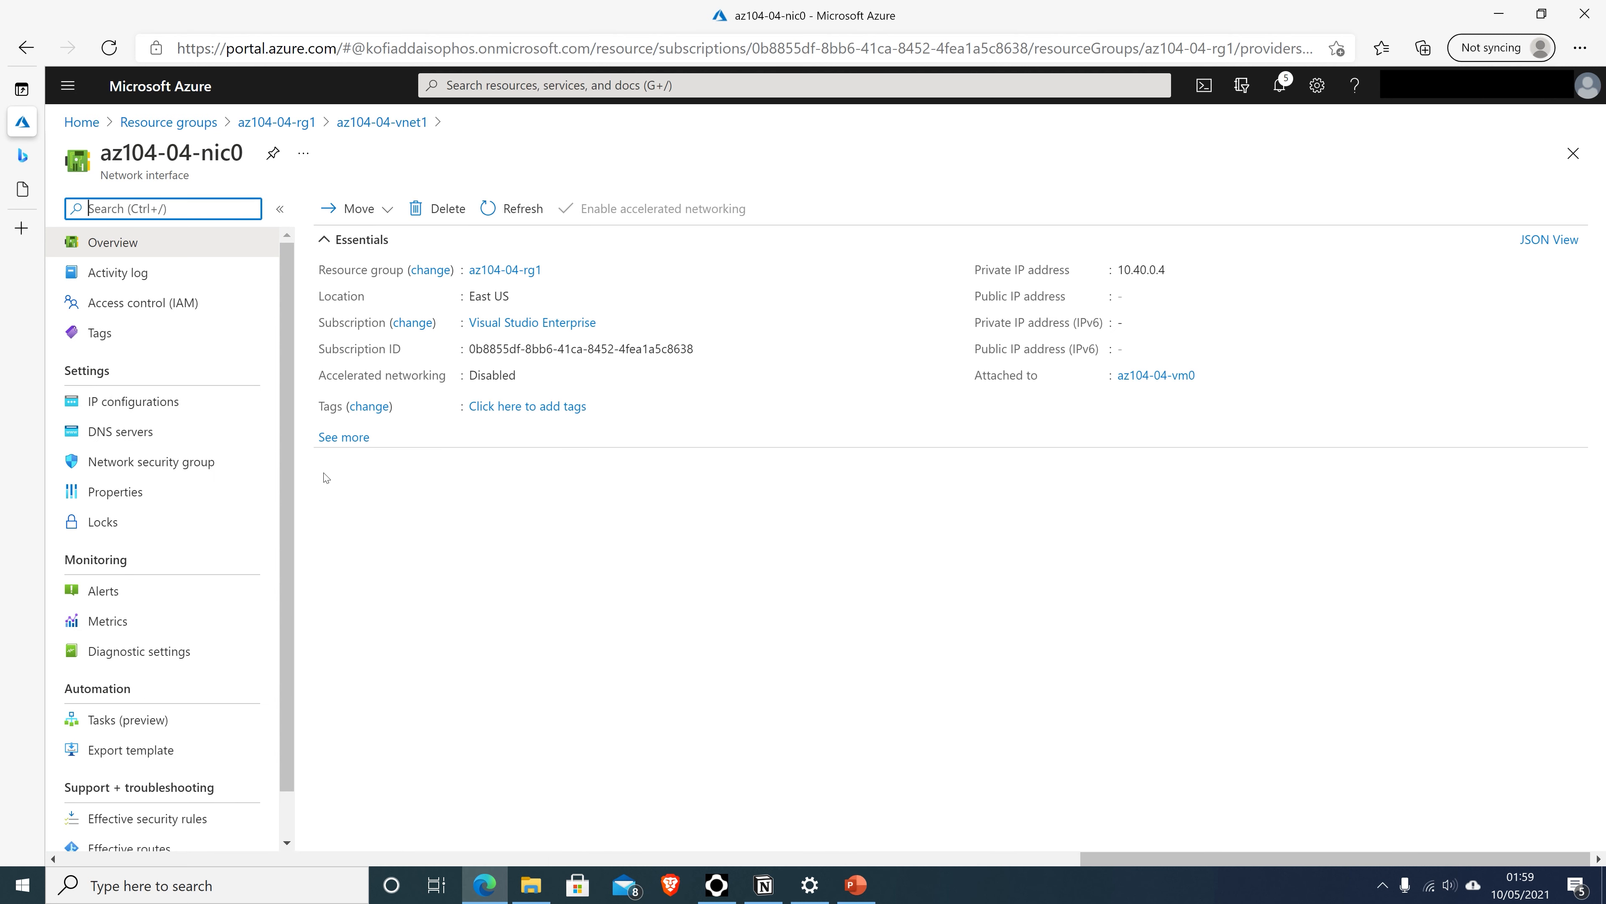
{"action": "left_click", "coordinate": [125, 410]}
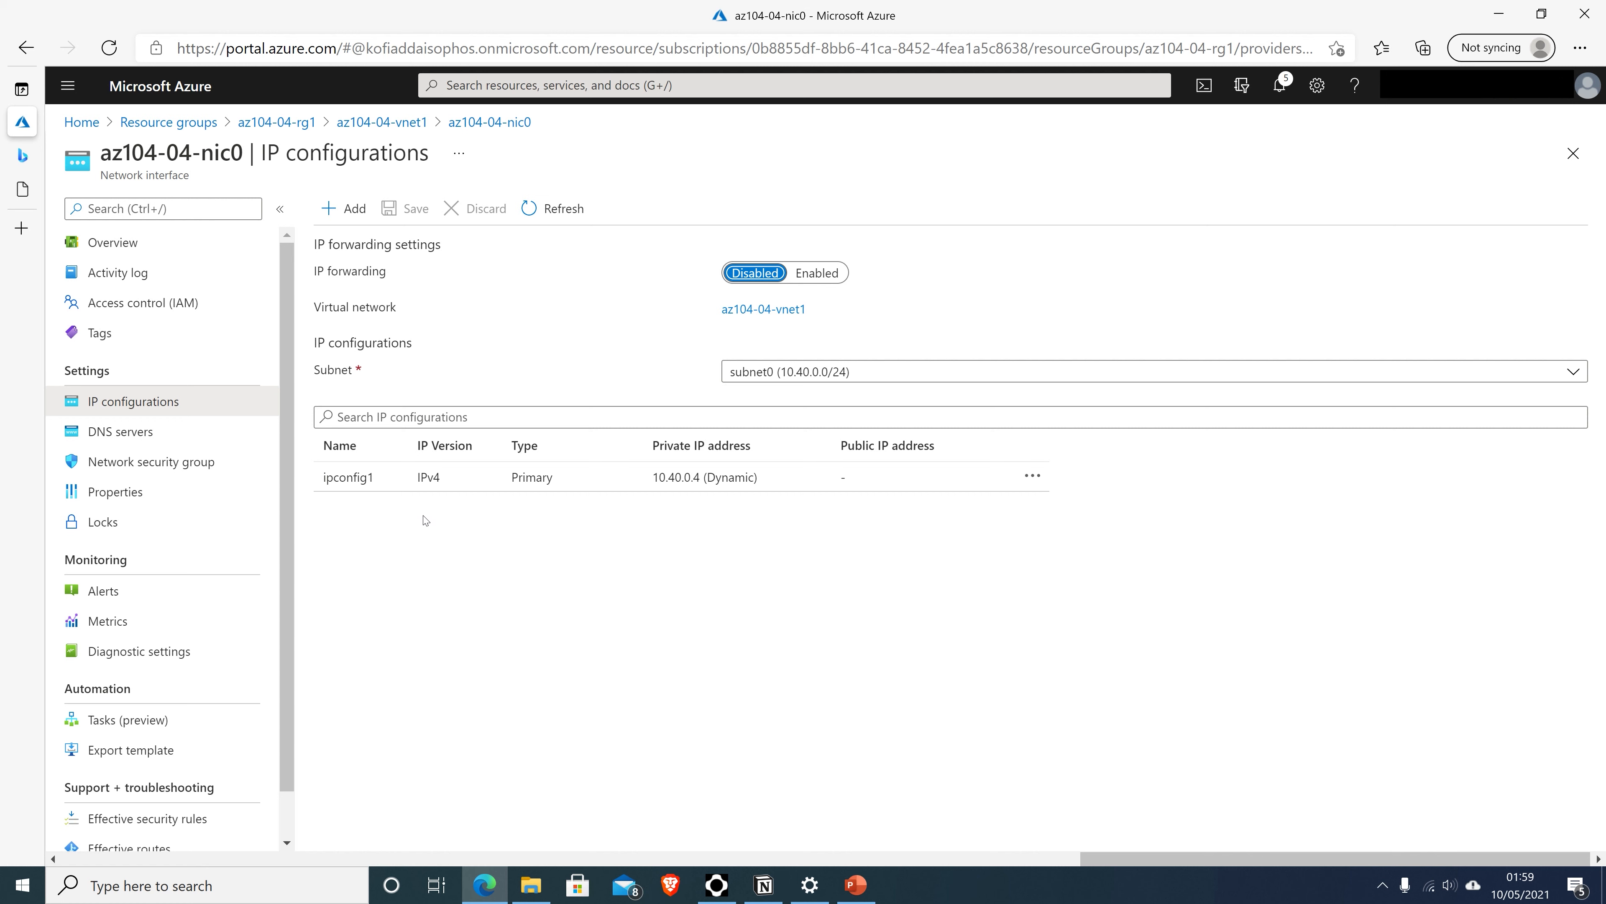
{"action": "left_click", "coordinate": [357, 482]}
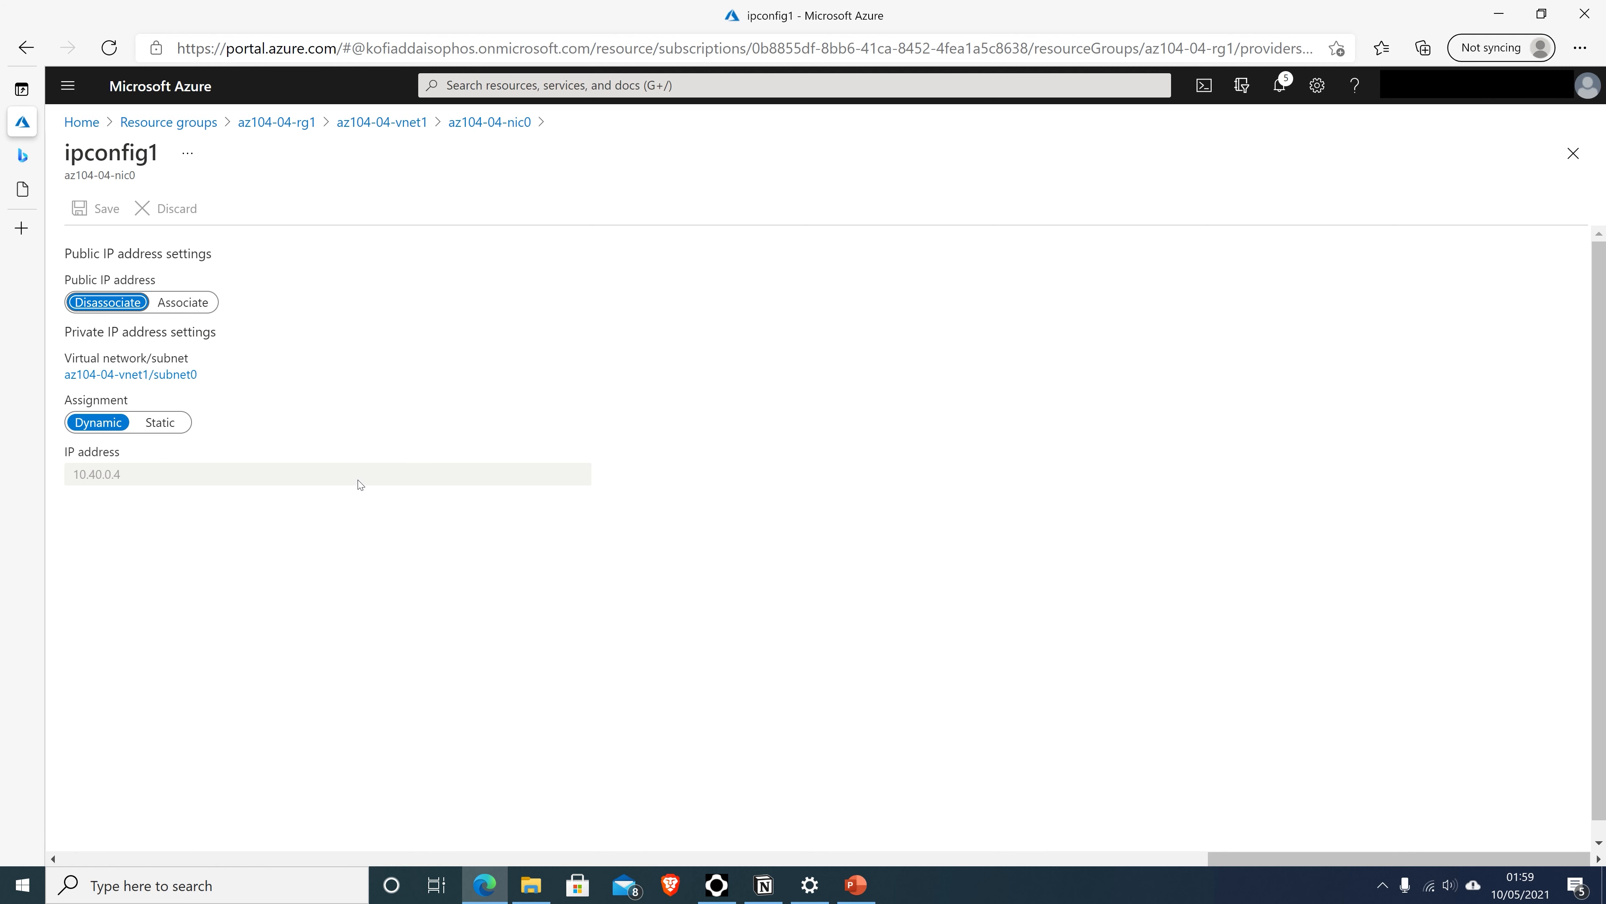
Step: Associate a new public IP address named az104-04-pip0 with the Standard SKU to ipconfig1 of az104-04-nic0
{"action": "left_click", "coordinate": [183, 302]}
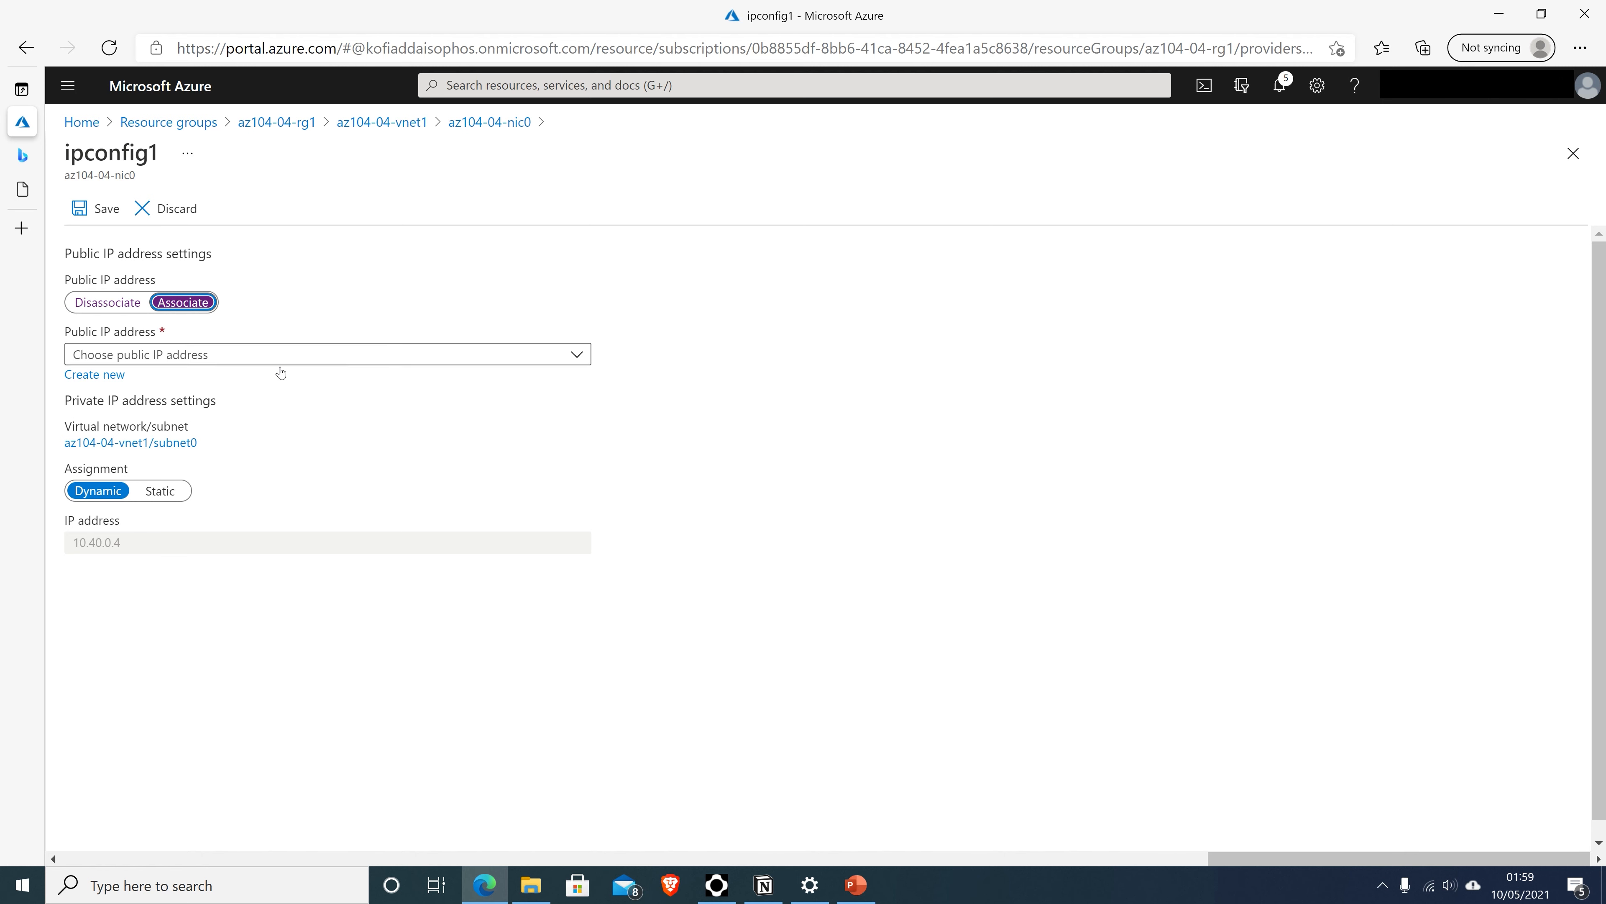
{"action": "left_click", "coordinate": [107, 379]}
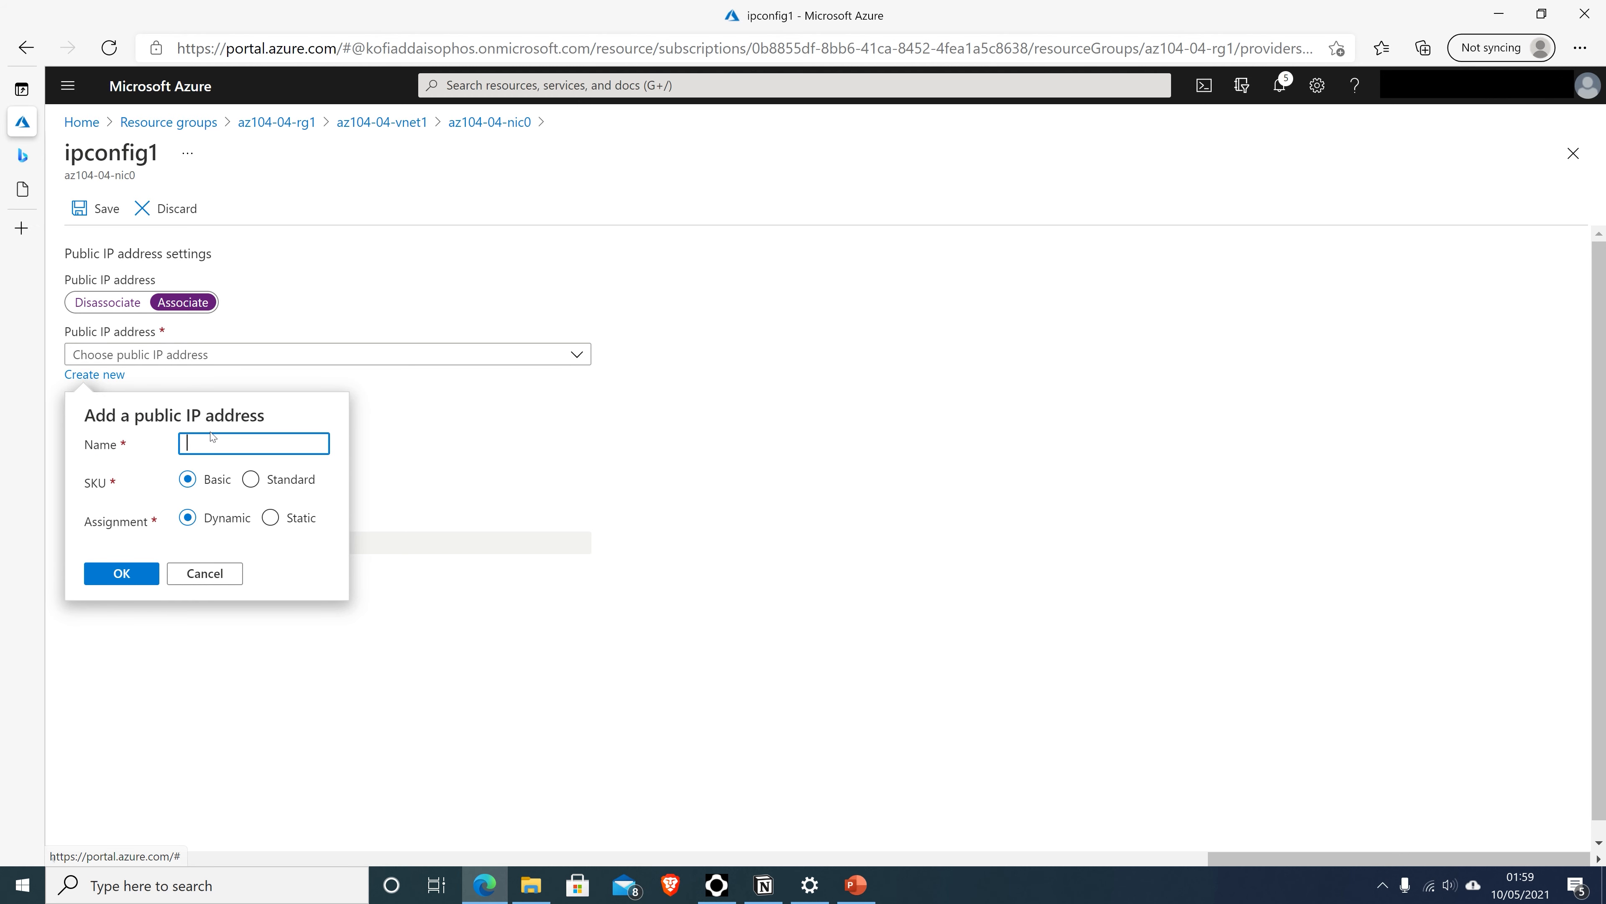
{"action": "type", "text": "a"}
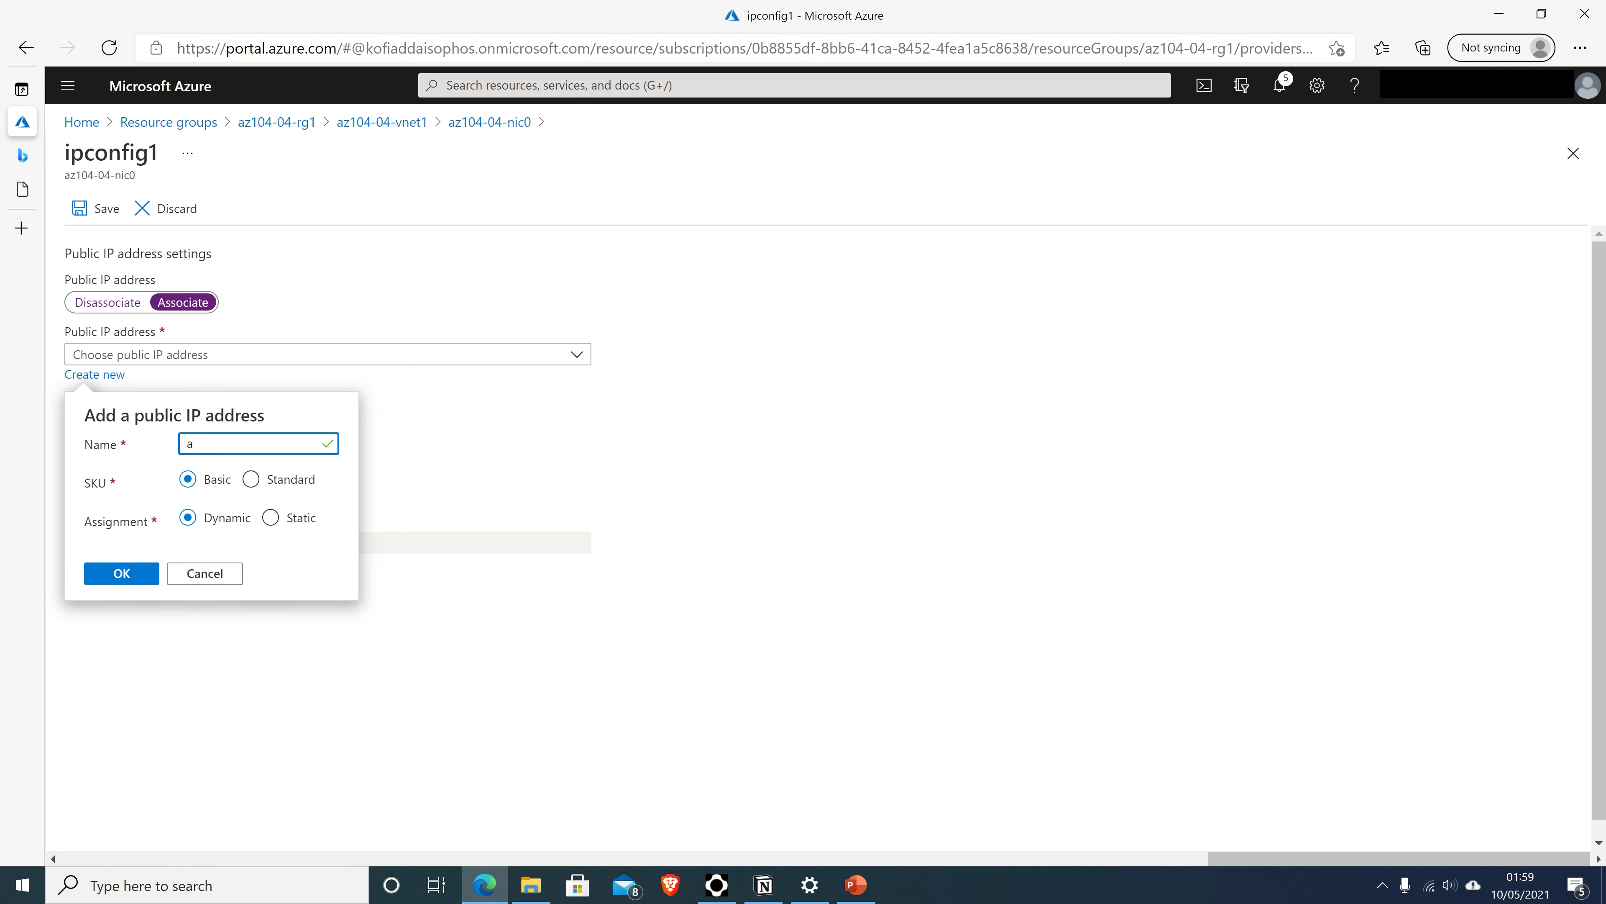
{"action": "type", "text": "z104-04-p"}
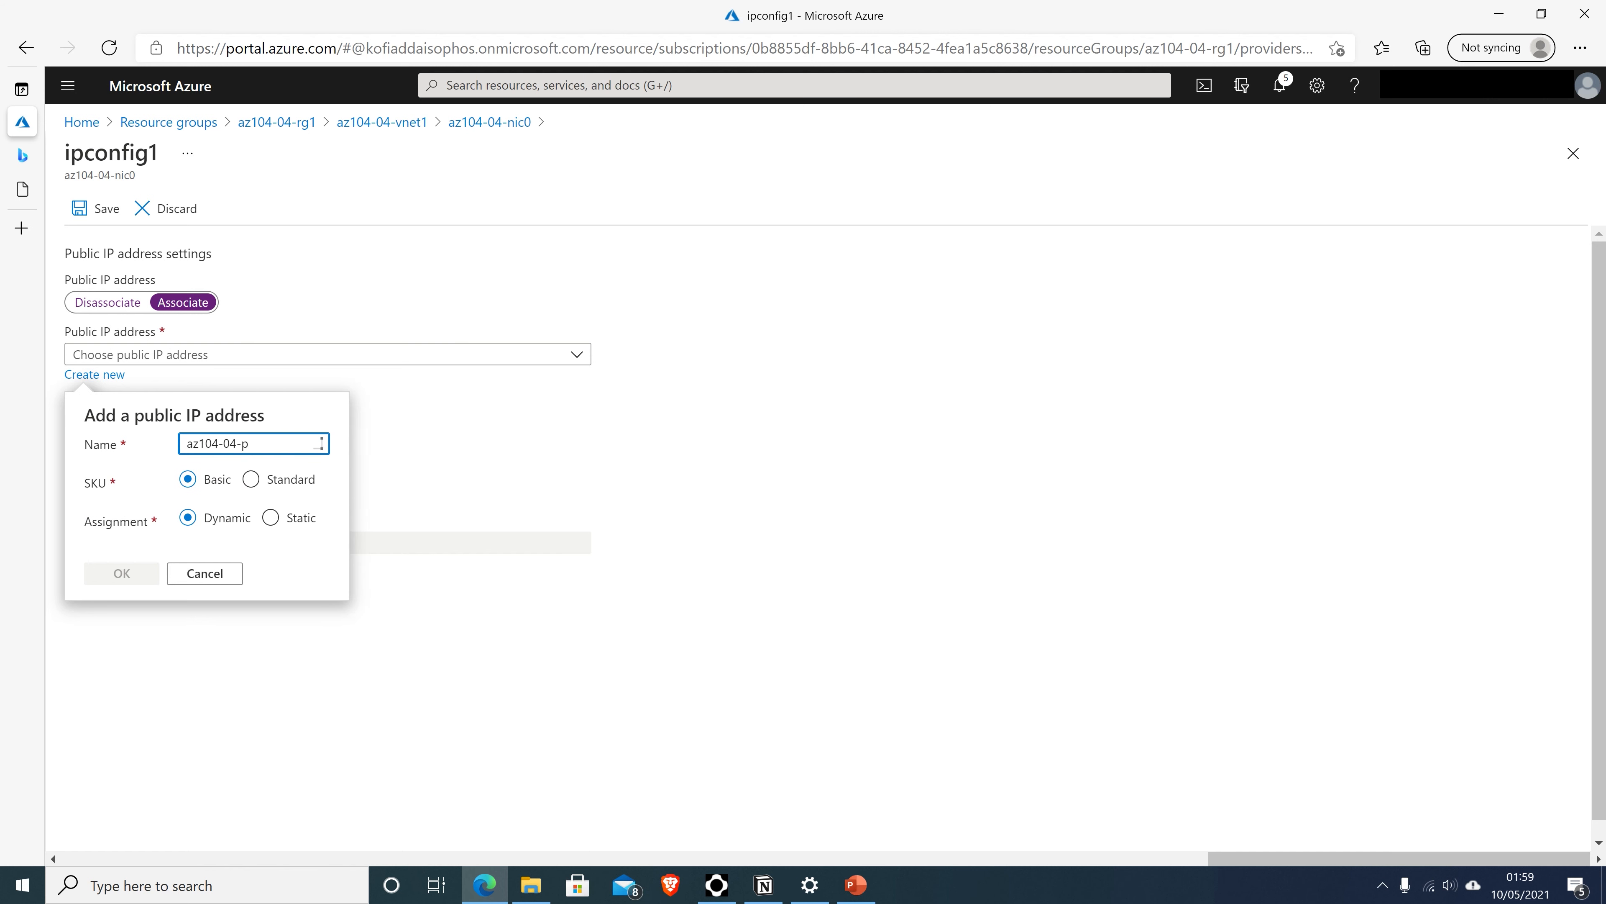
{"action": "type", "text": "ip0"}
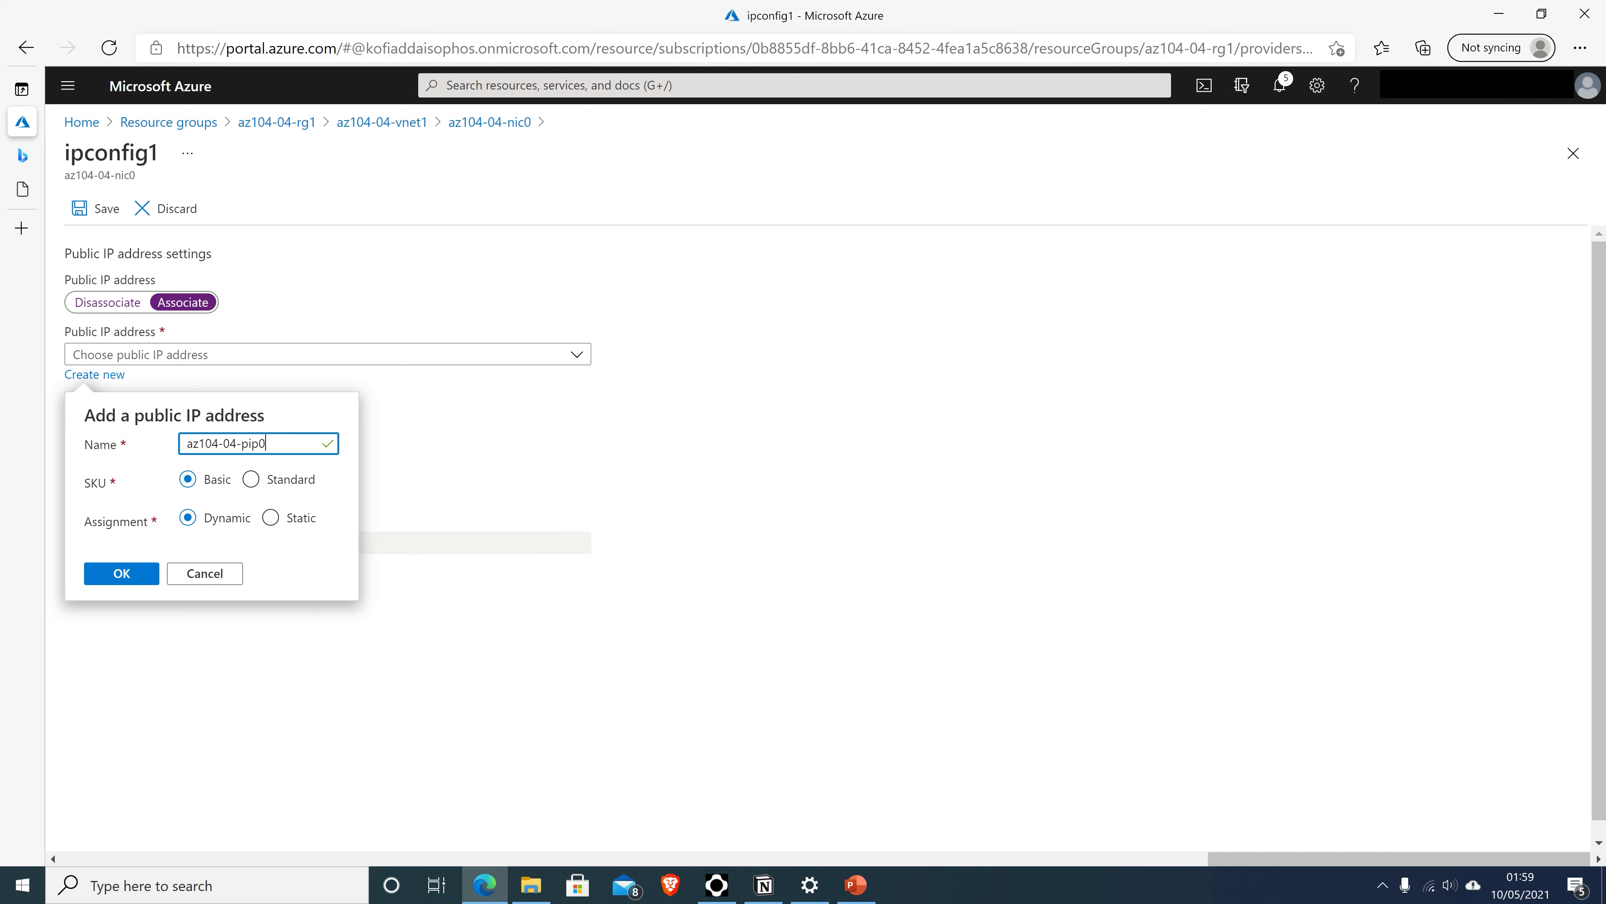
{"action": "left_click", "coordinate": [251, 480]}
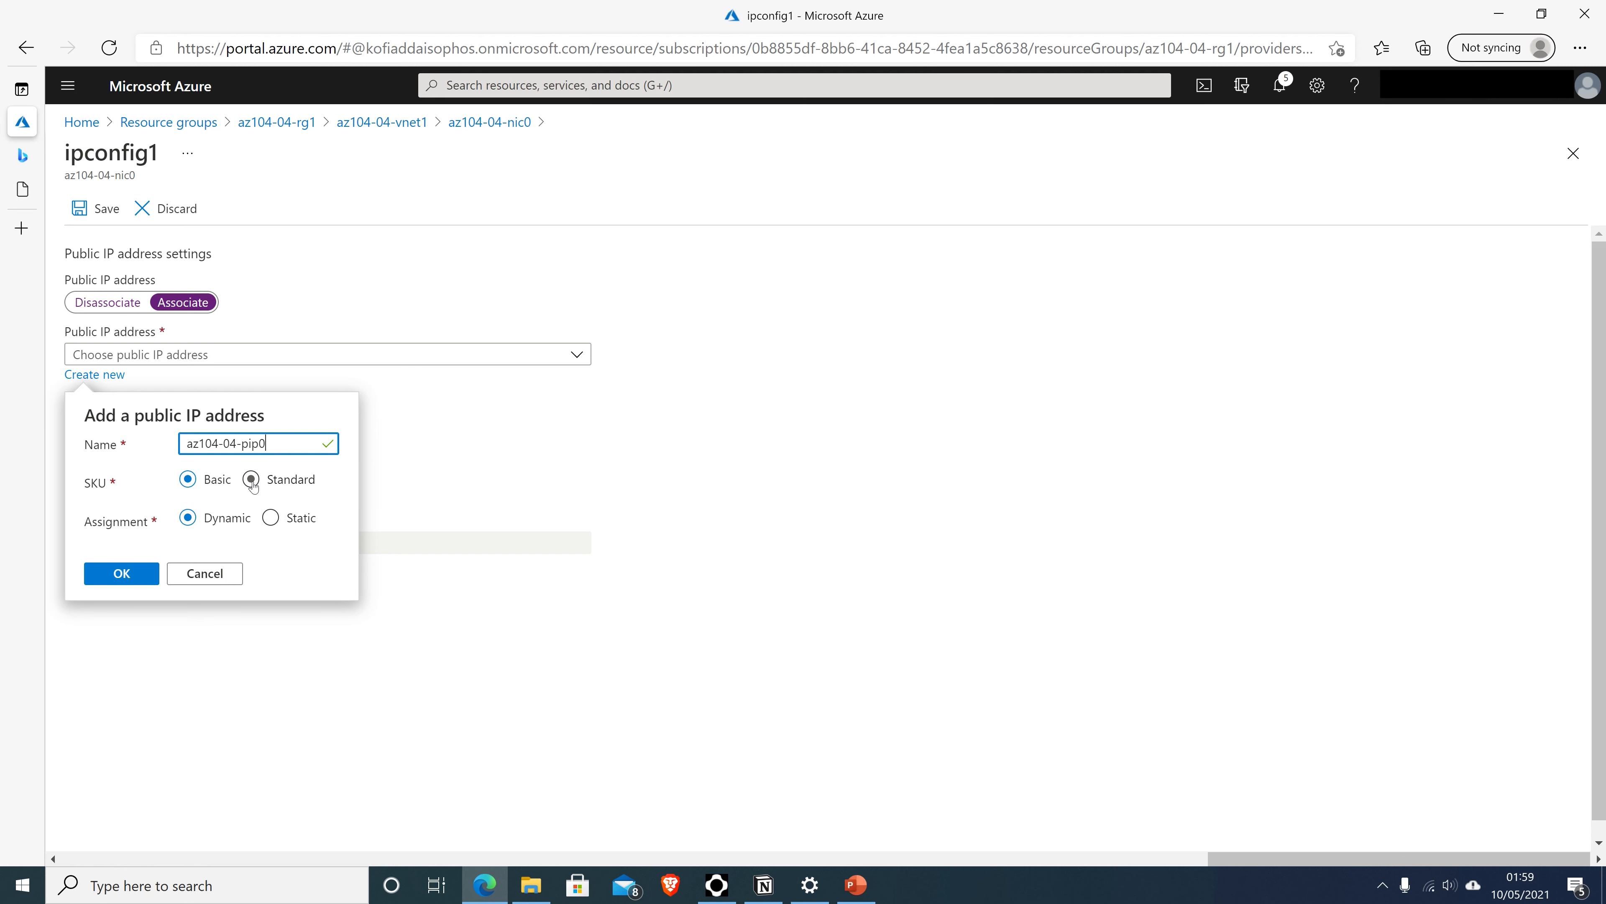
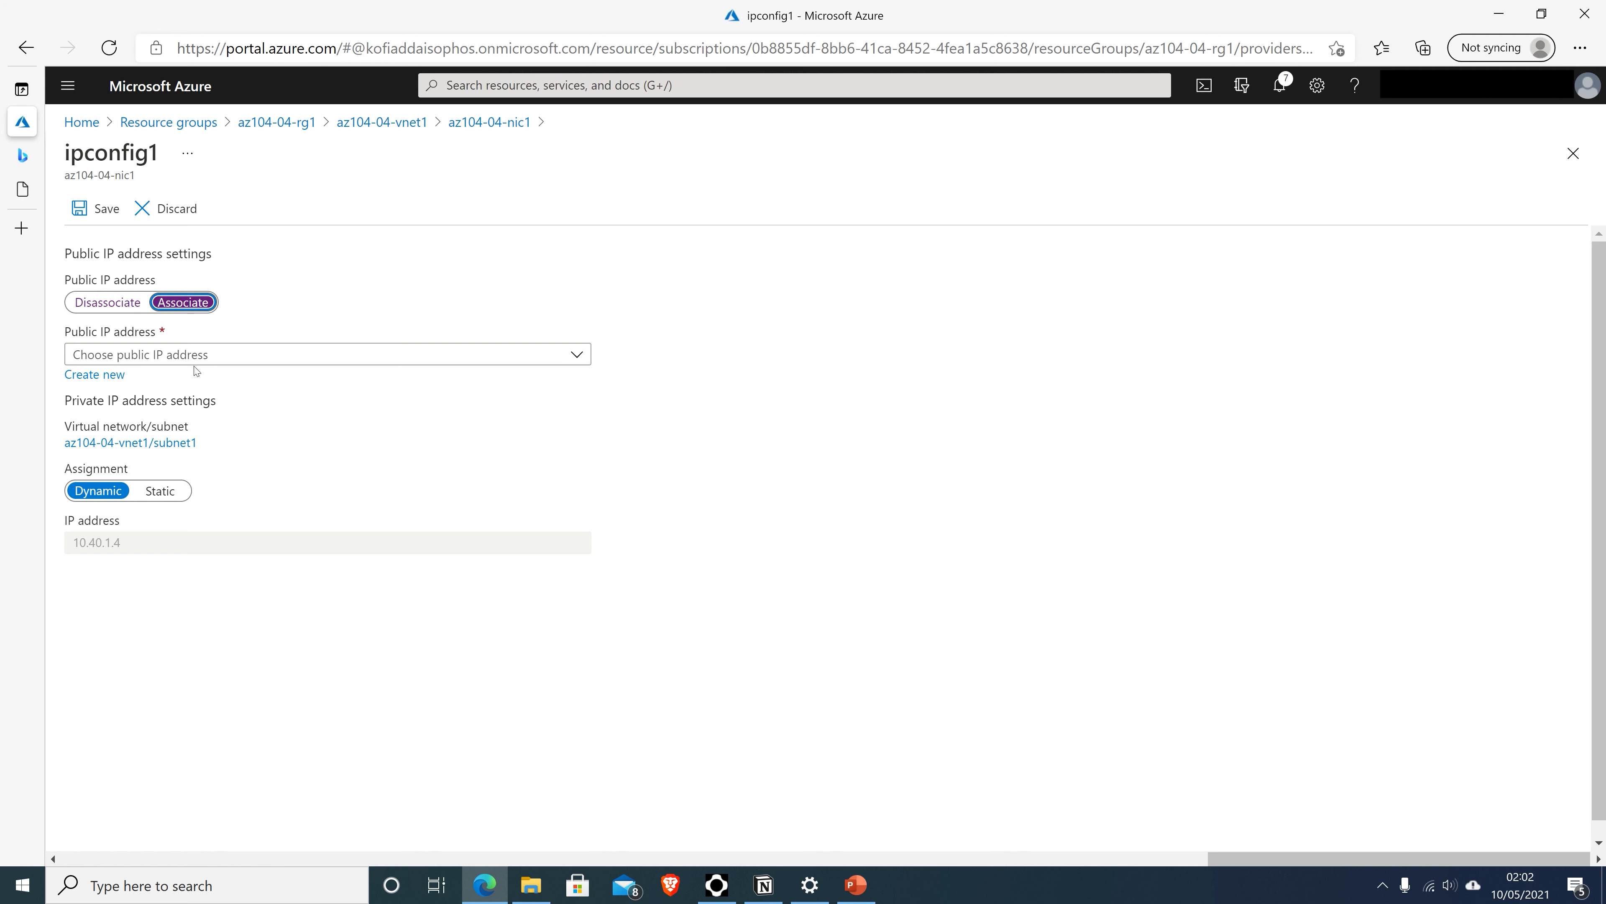
Step: Create the Standard SKU public IP az104-04-pip1 for ipconfig1 of az104-04-nic1, set the private address assignment to Static, and save
{"action": "left_click", "coordinate": [96, 376]}
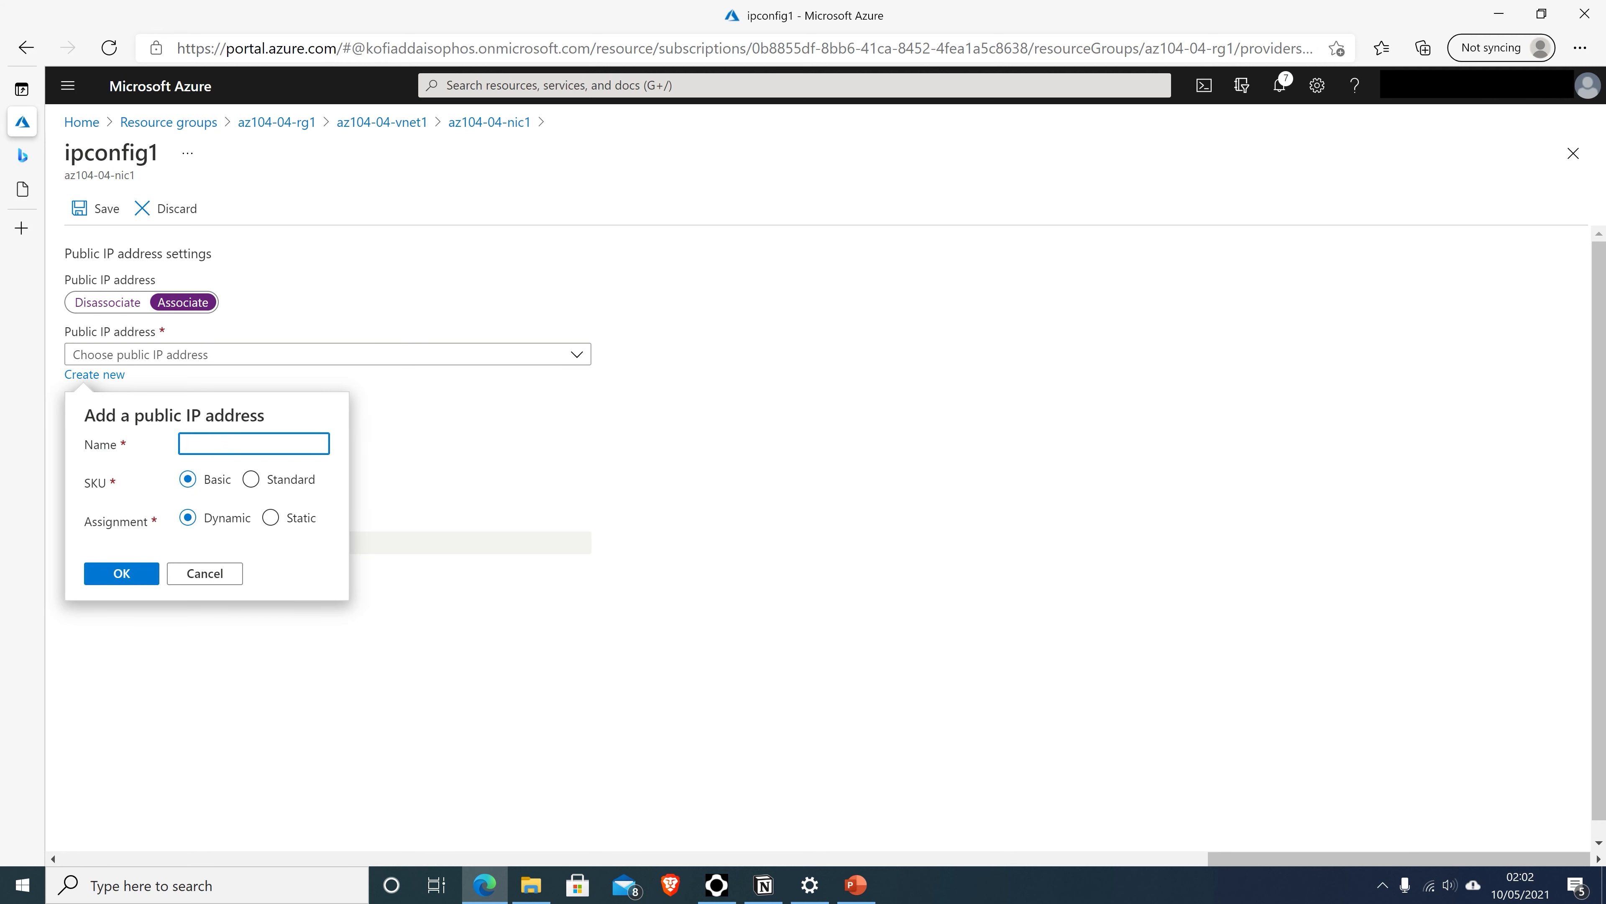
{"action": "type", "text": "az10"}
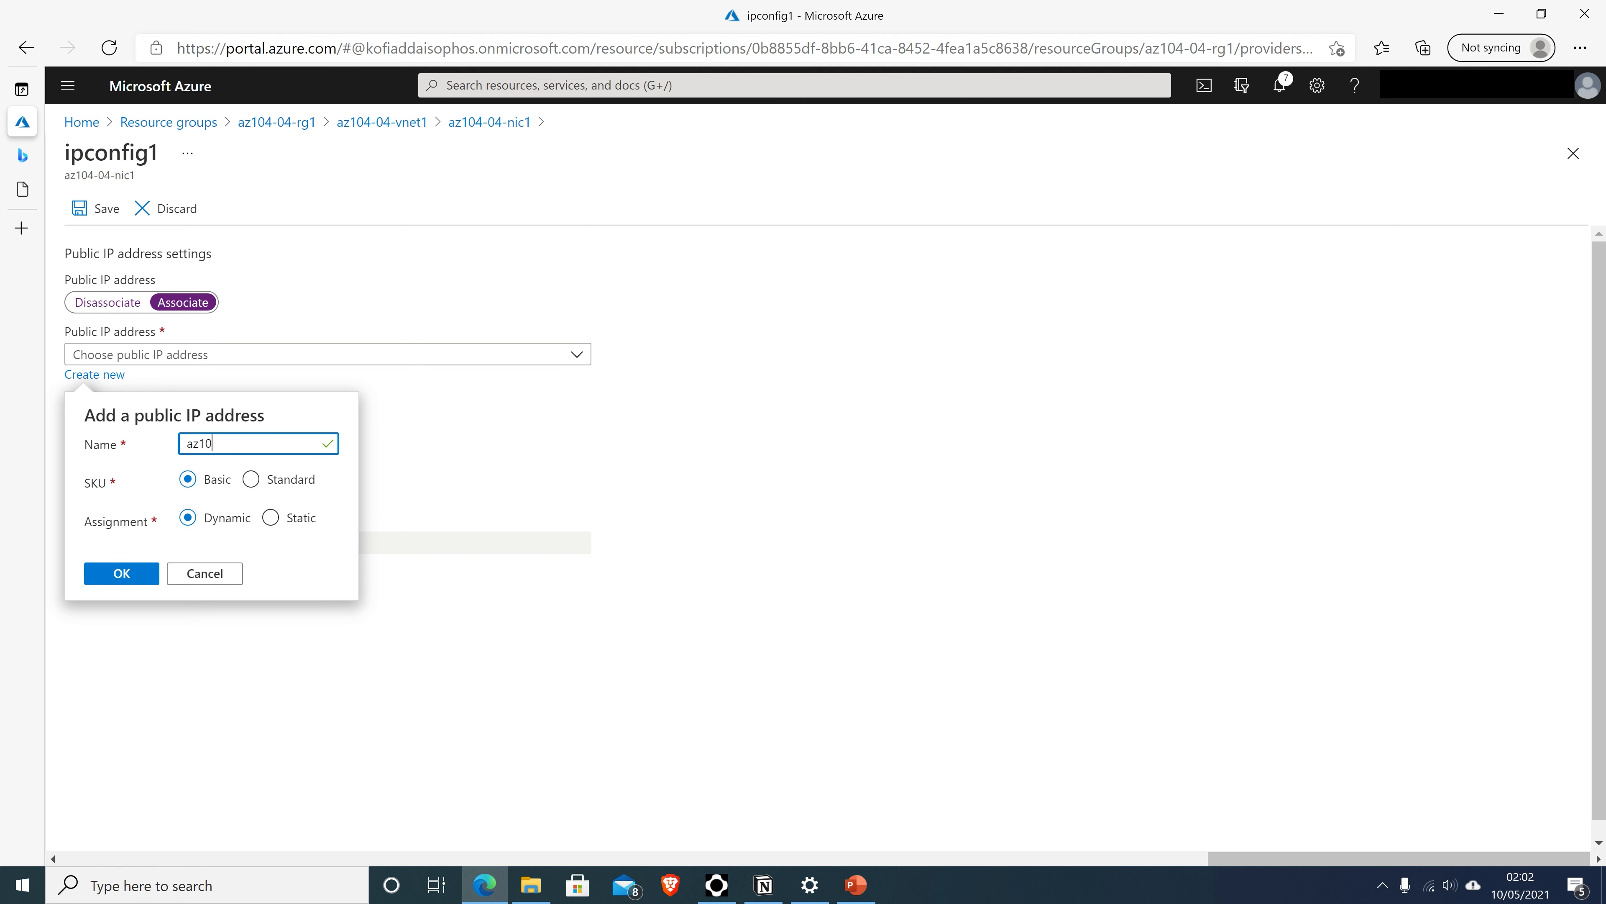
{"action": "type", "text": "4-04-pip"}
{"action": "left_click", "coordinate": [252, 480]}
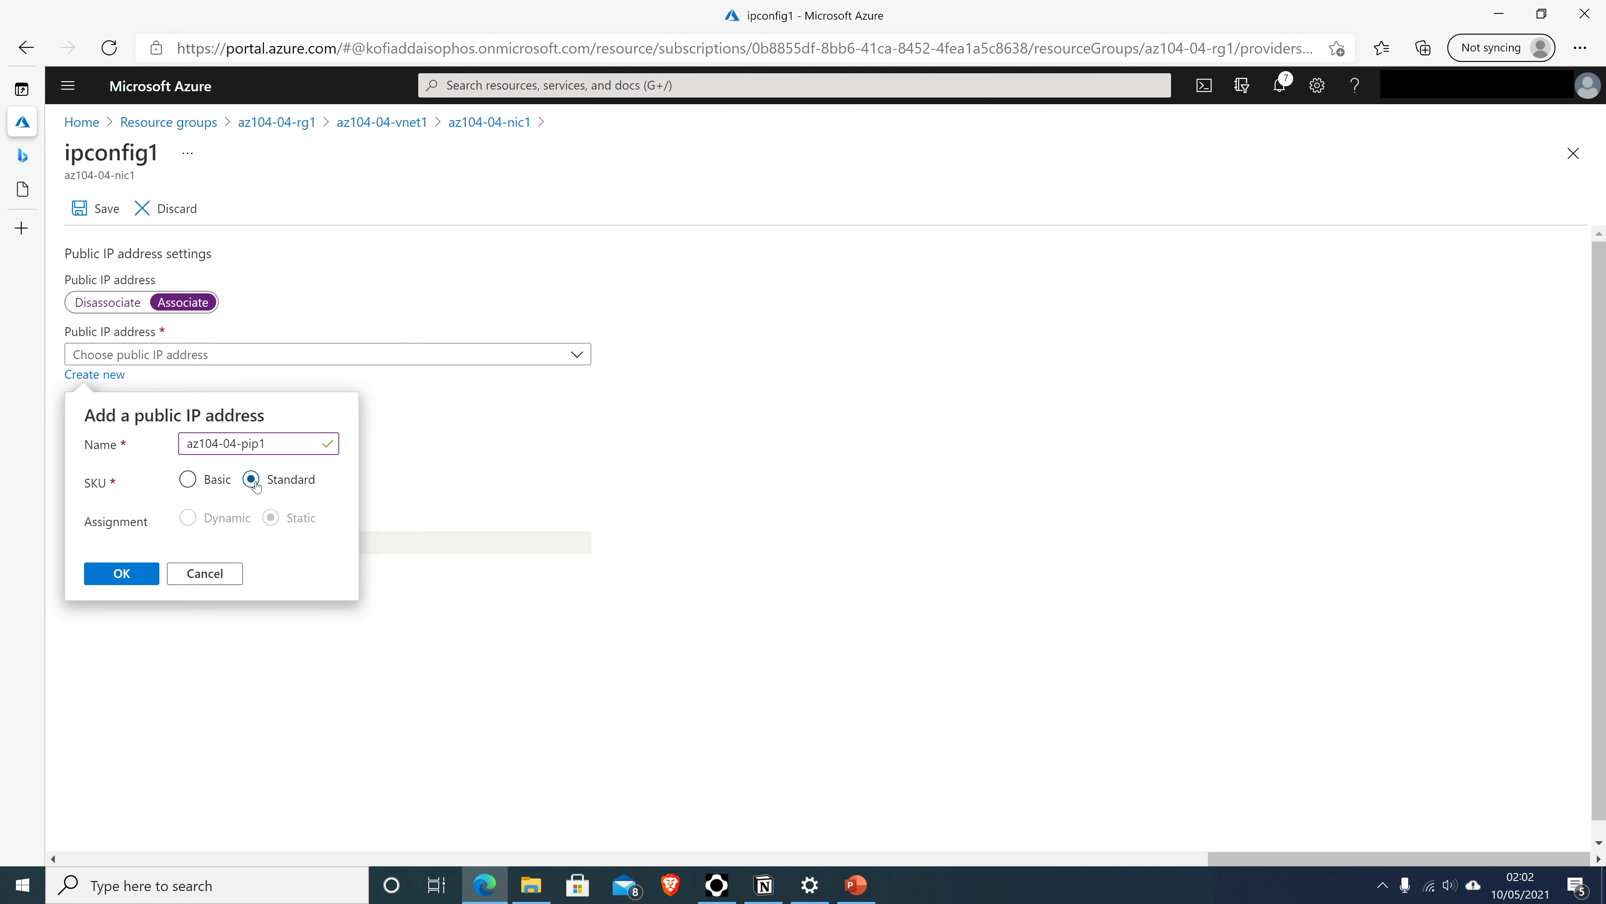
{"action": "left_click", "coordinate": [120, 576]}
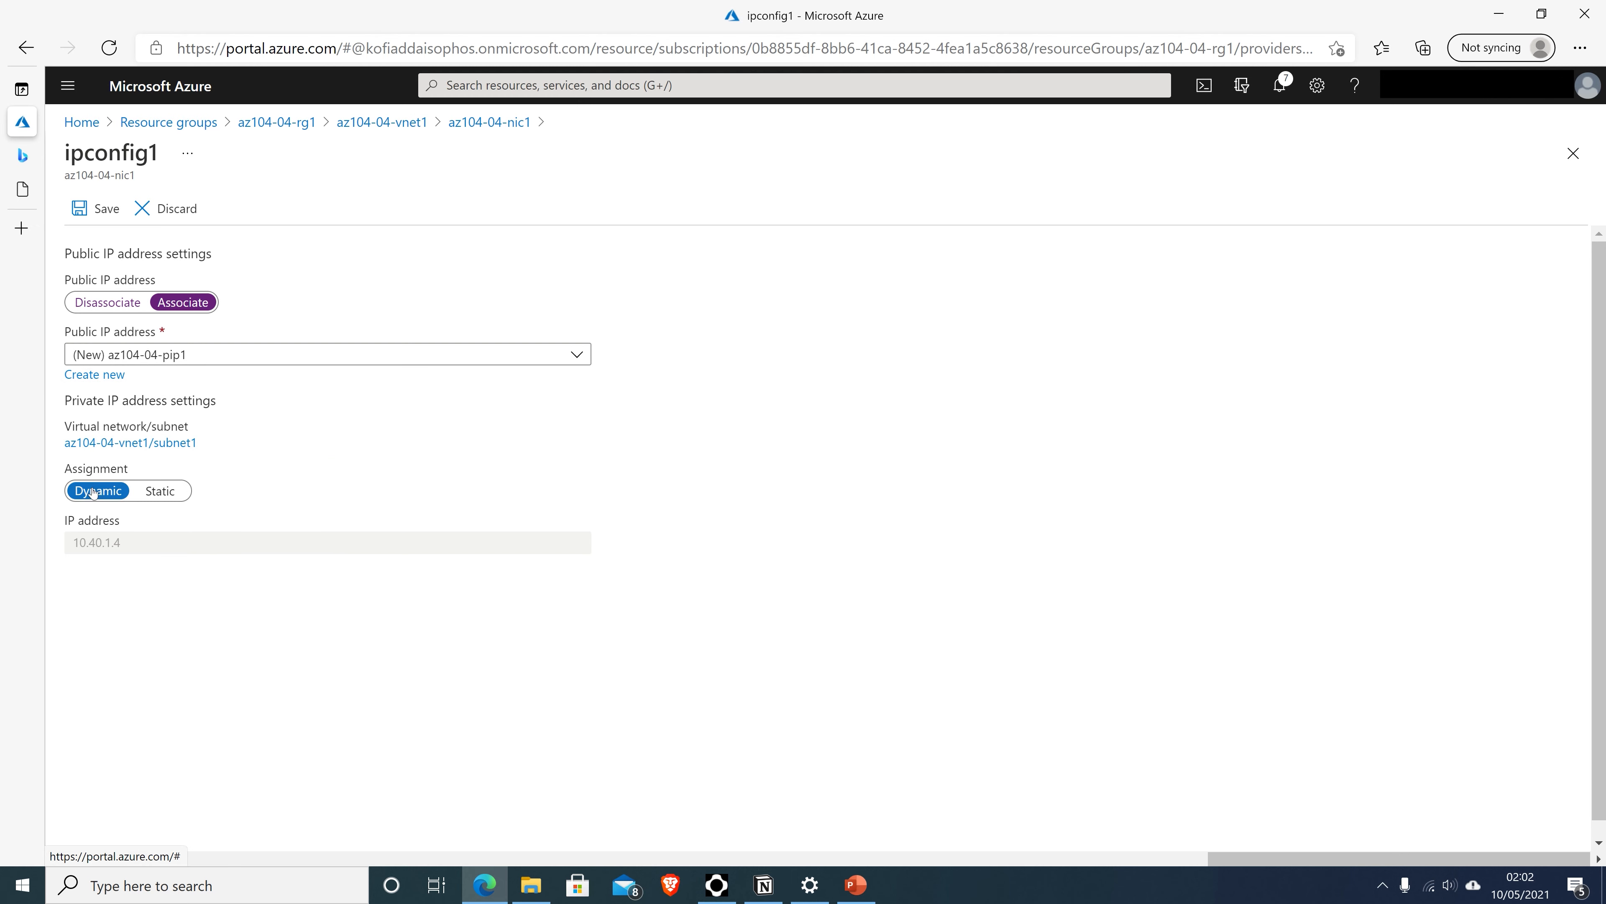
{"action": "left_click", "coordinate": [163, 497]}
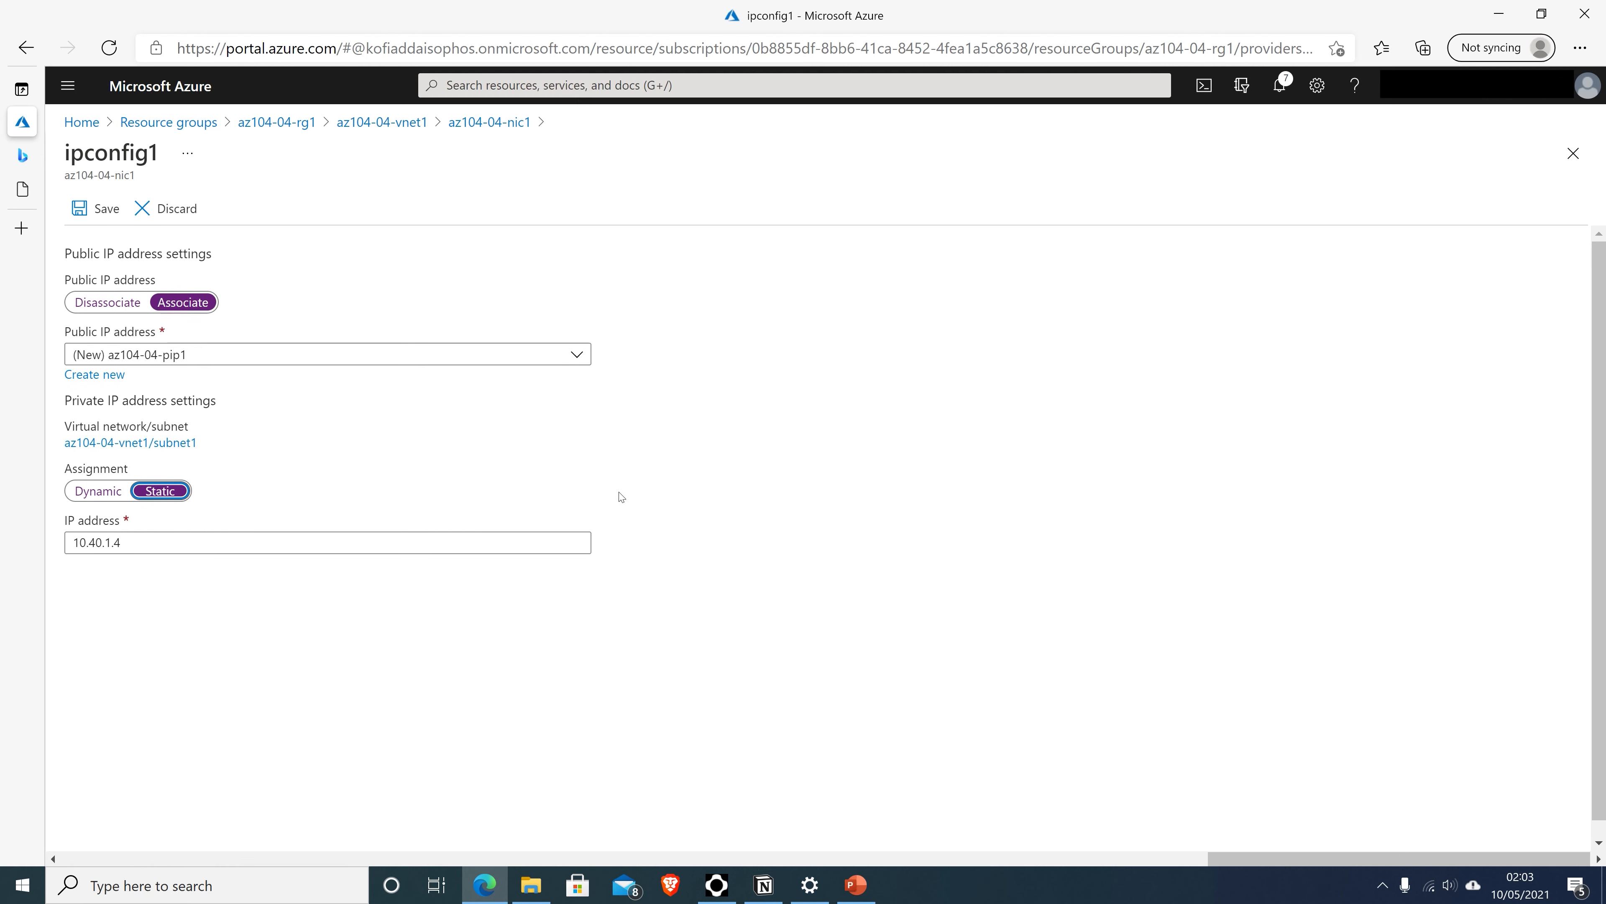
{"action": "left_click", "coordinate": [100, 210]}
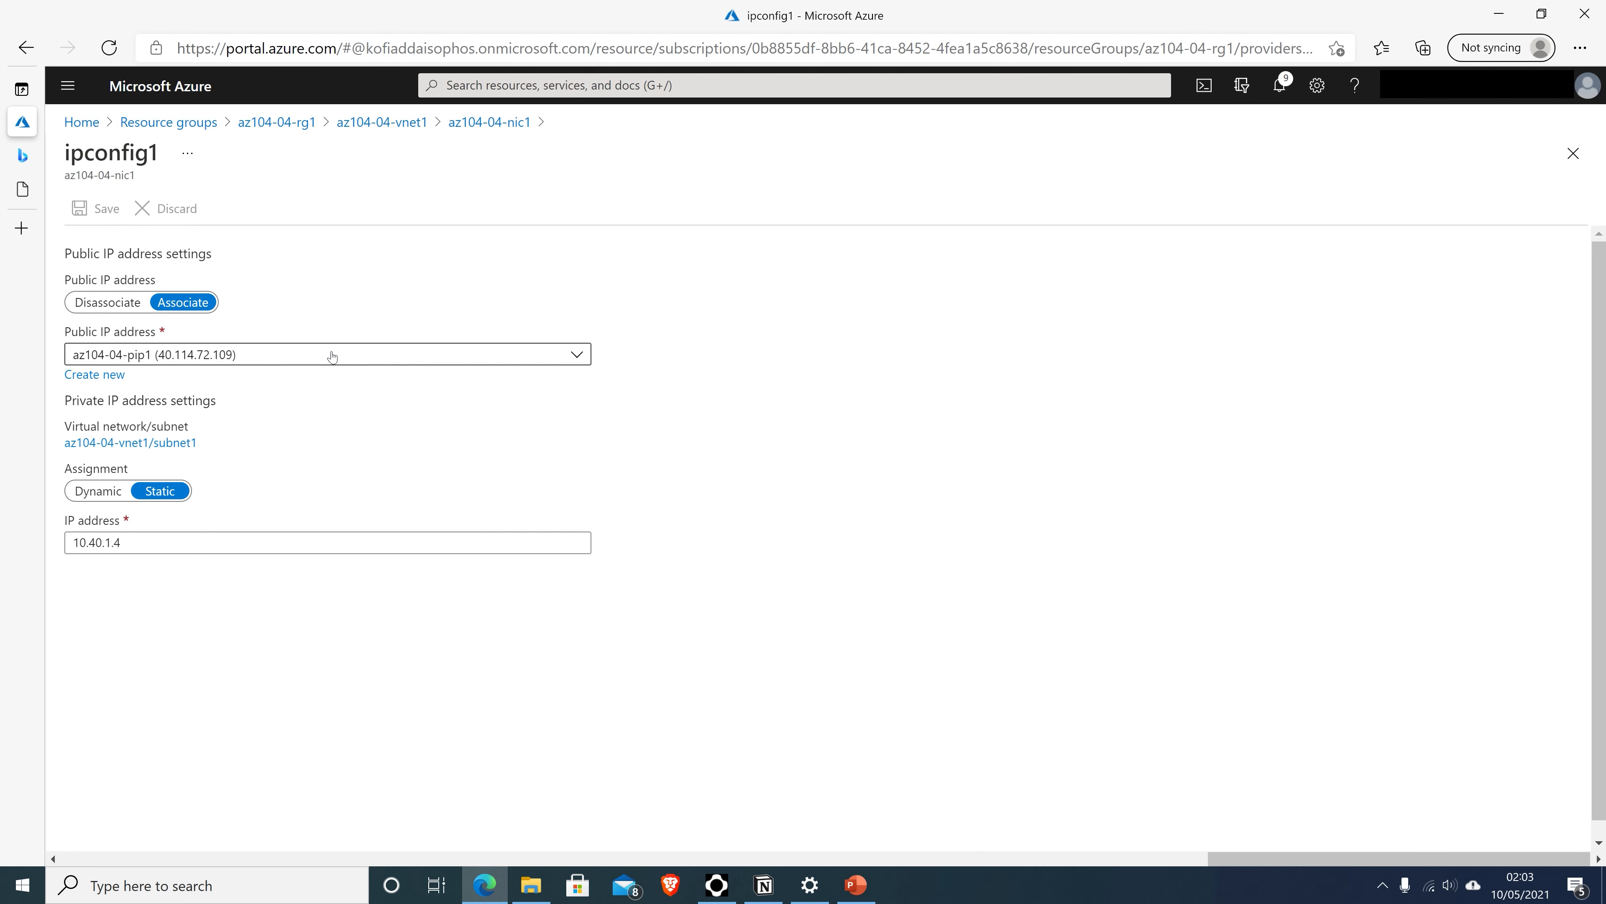
Step: Open the virtual machine az104-04-vm0 from resource group az104-04-rg1 and check its public and private IP addresses
{"action": "left_click", "coordinate": [273, 124]}
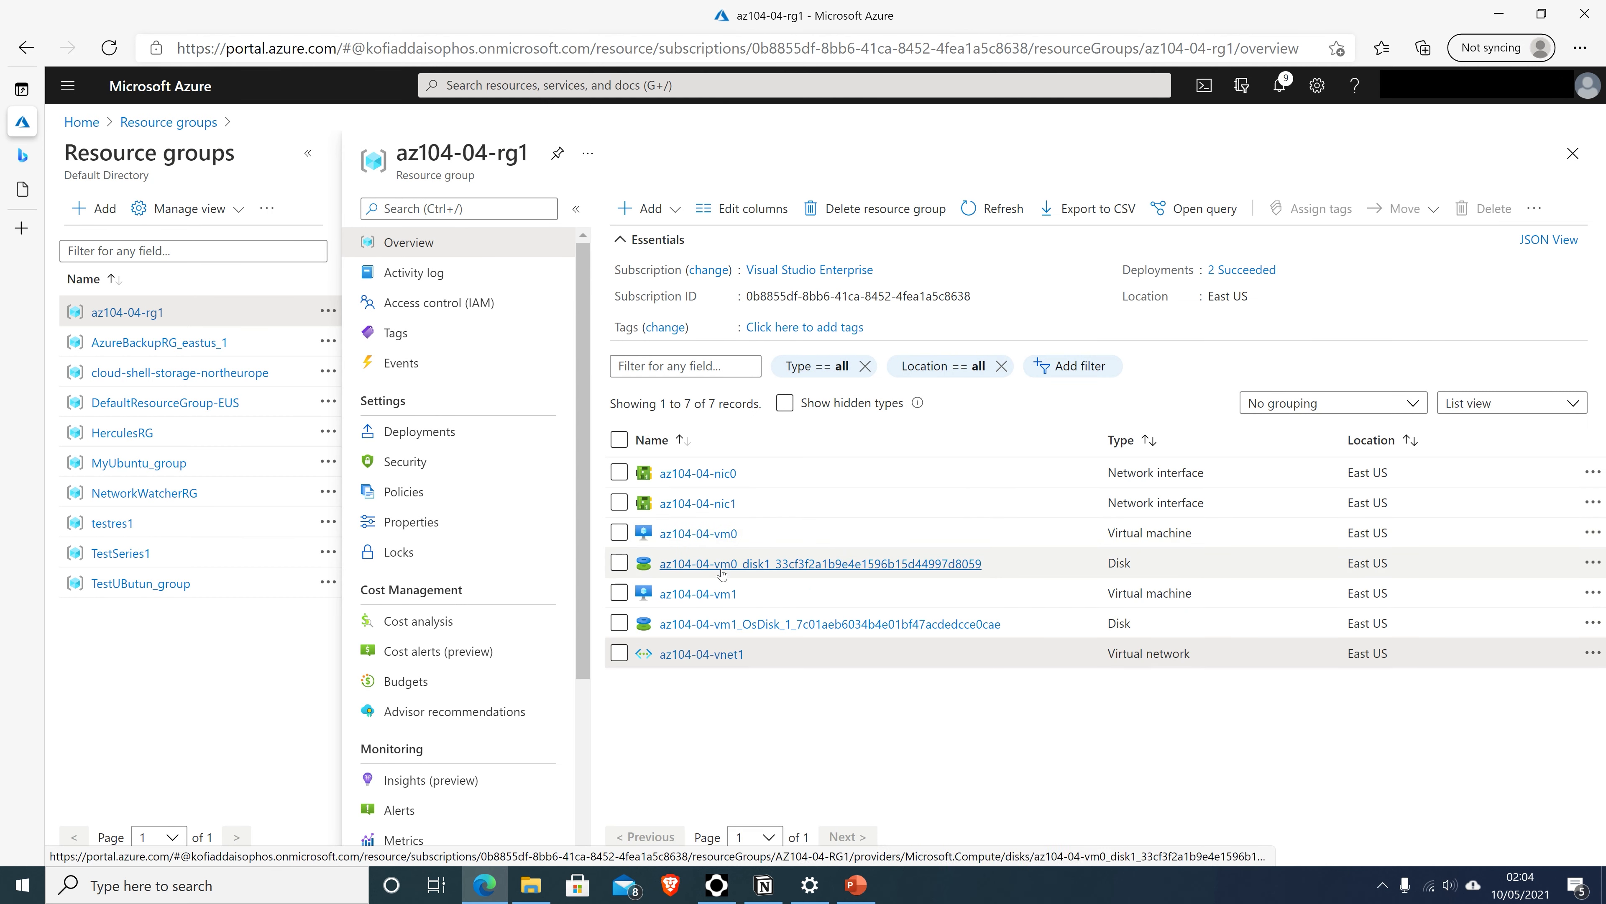
{"action": "left_click", "coordinate": [709, 538]}
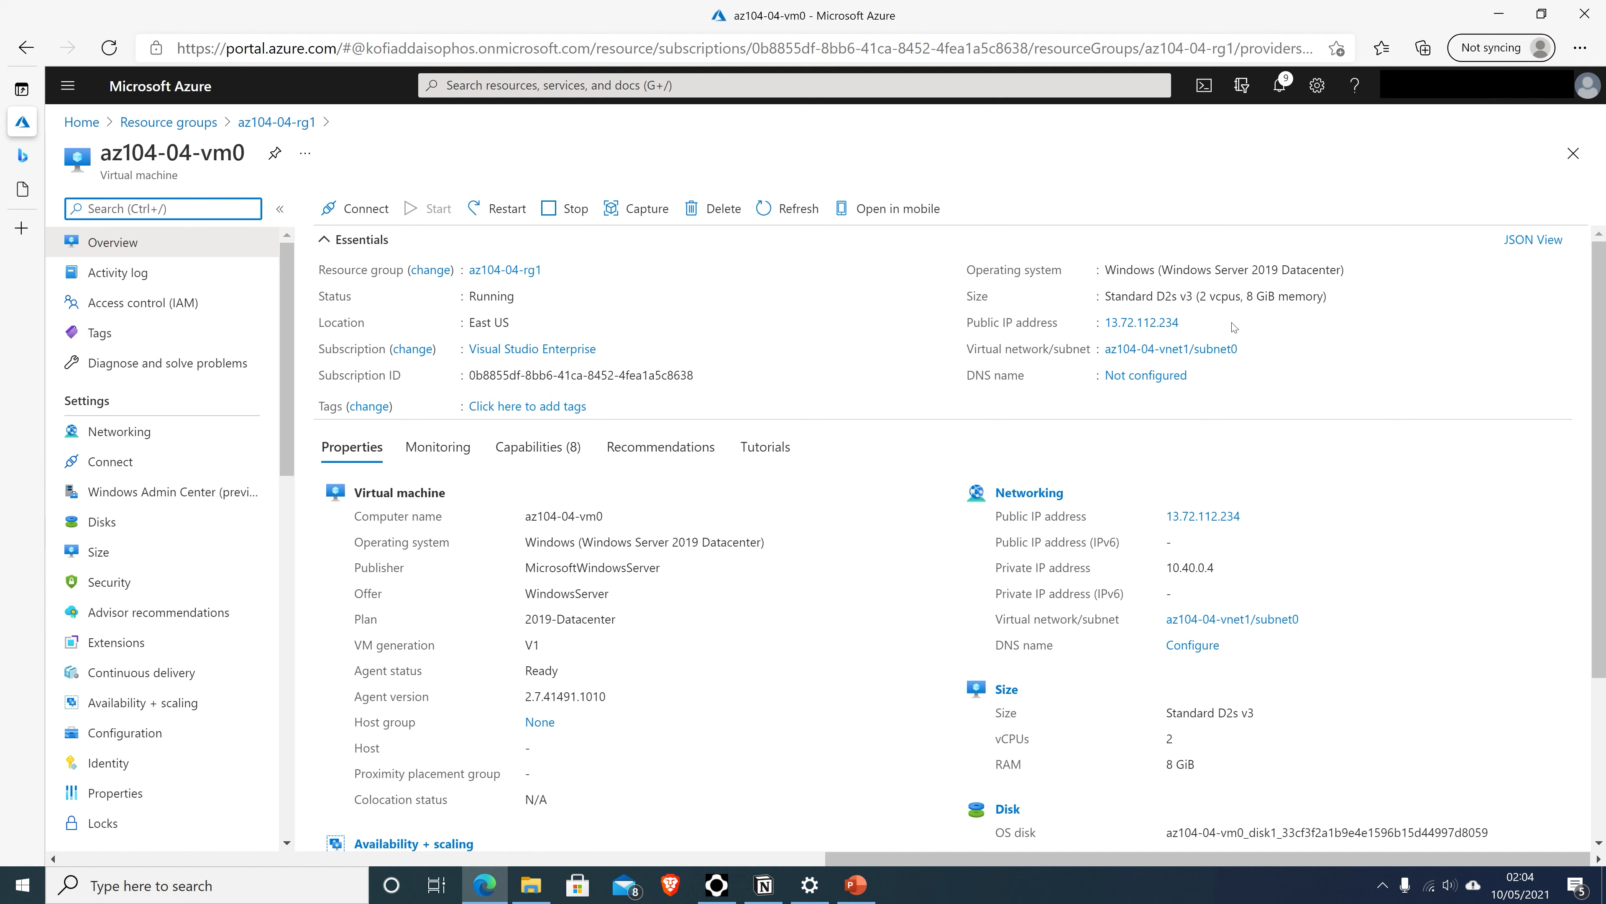
{"action": "left_click_drag", "start_coordinate": [1164, 568], "coordinate": [1238, 571]}
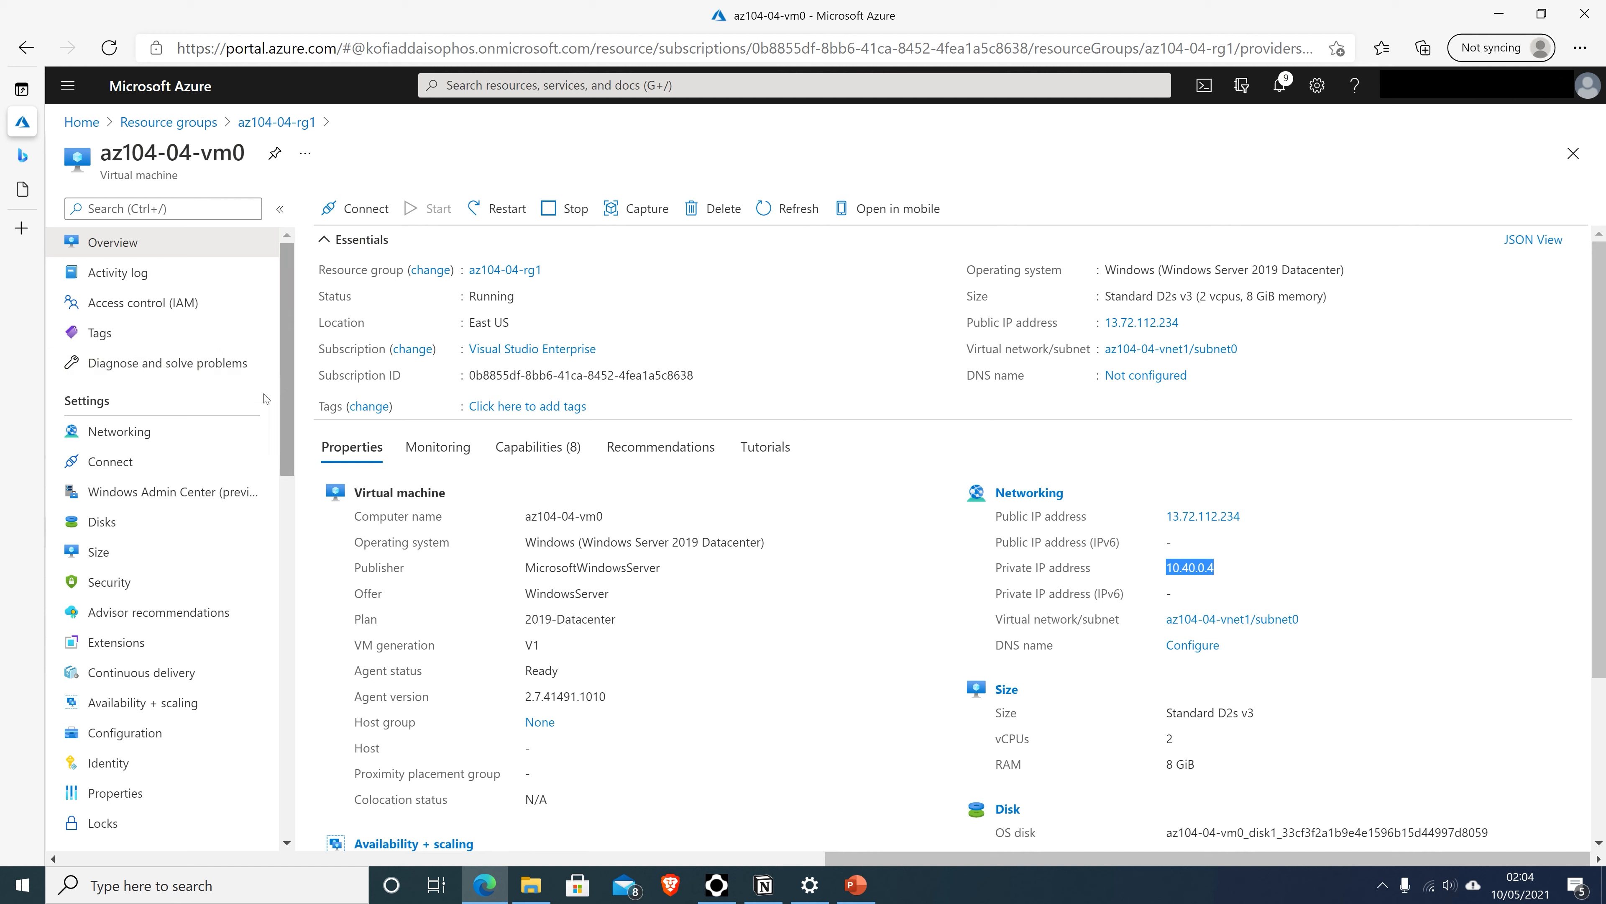
Step: Go back to resource group az104-04-rg1, open the virtual machine az104-04-vm1, and check its public and private IP addresses
{"action": "left_click", "coordinate": [202, 122]}
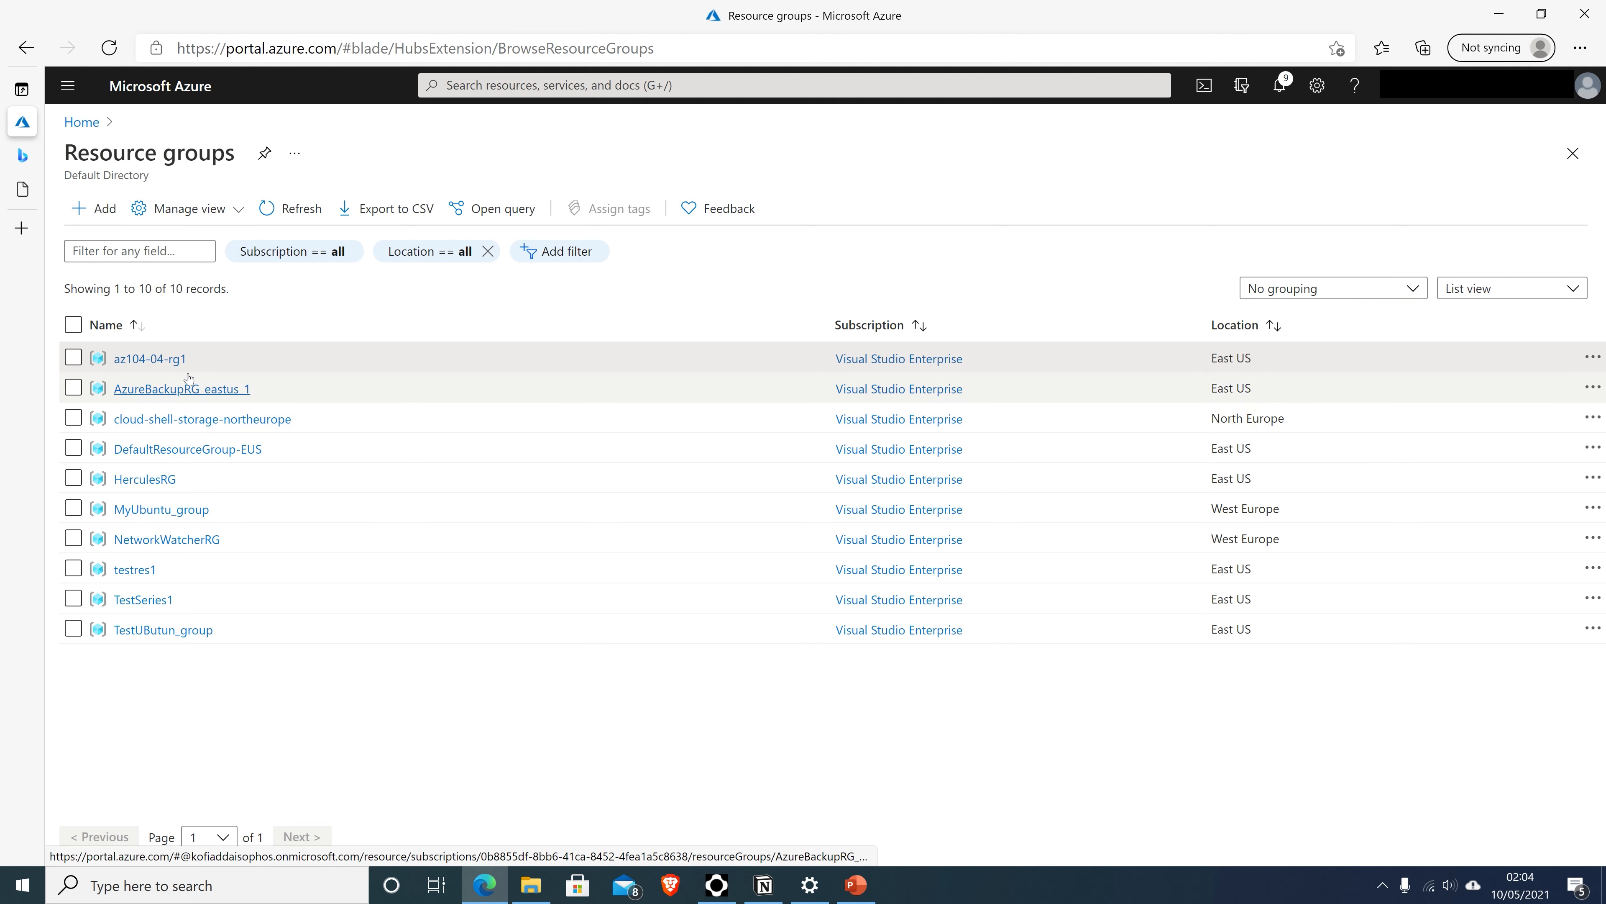
{"action": "left_click", "coordinate": [174, 359]}
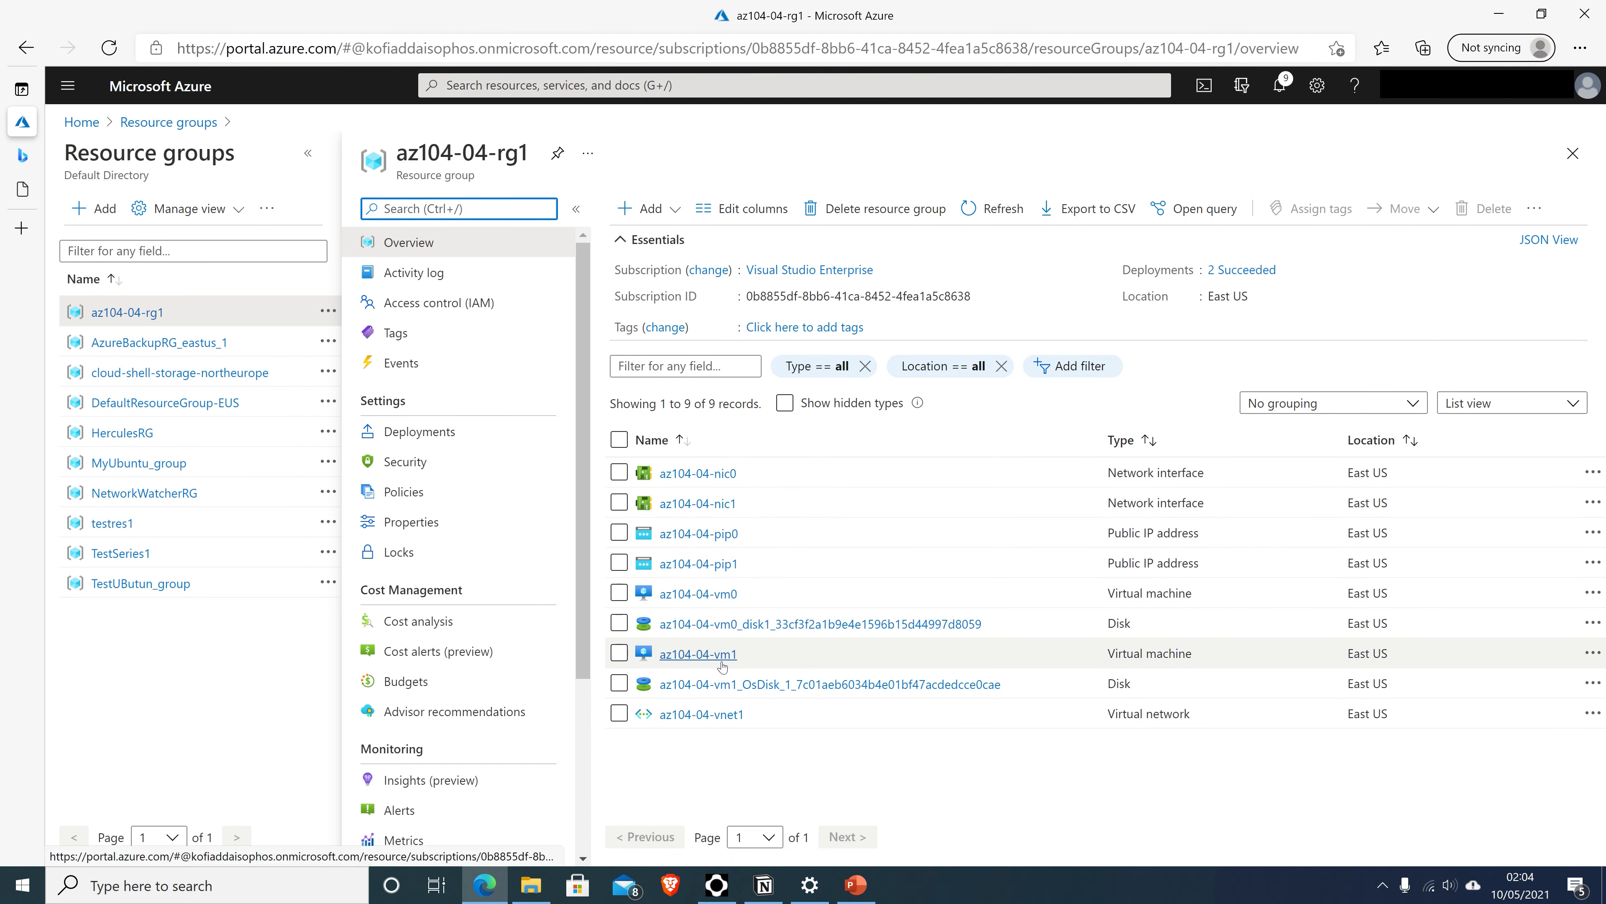
{"action": "left_click", "coordinate": [720, 660]}
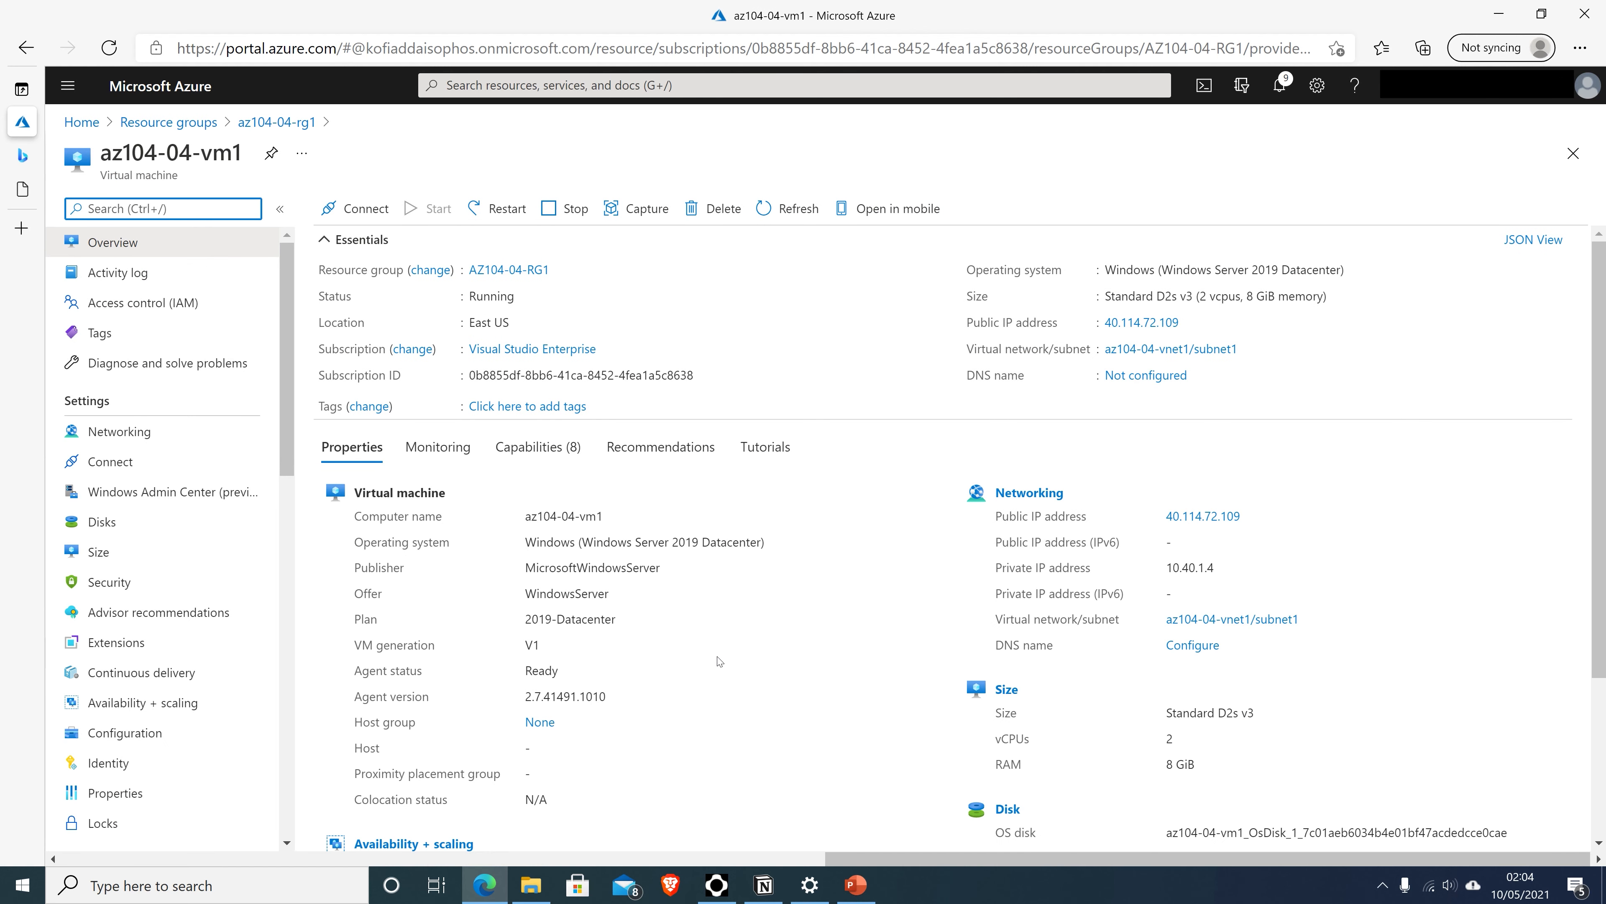
{"action": "left_click_drag", "start_coordinate": [1000, 323], "coordinate": [1050, 324]}
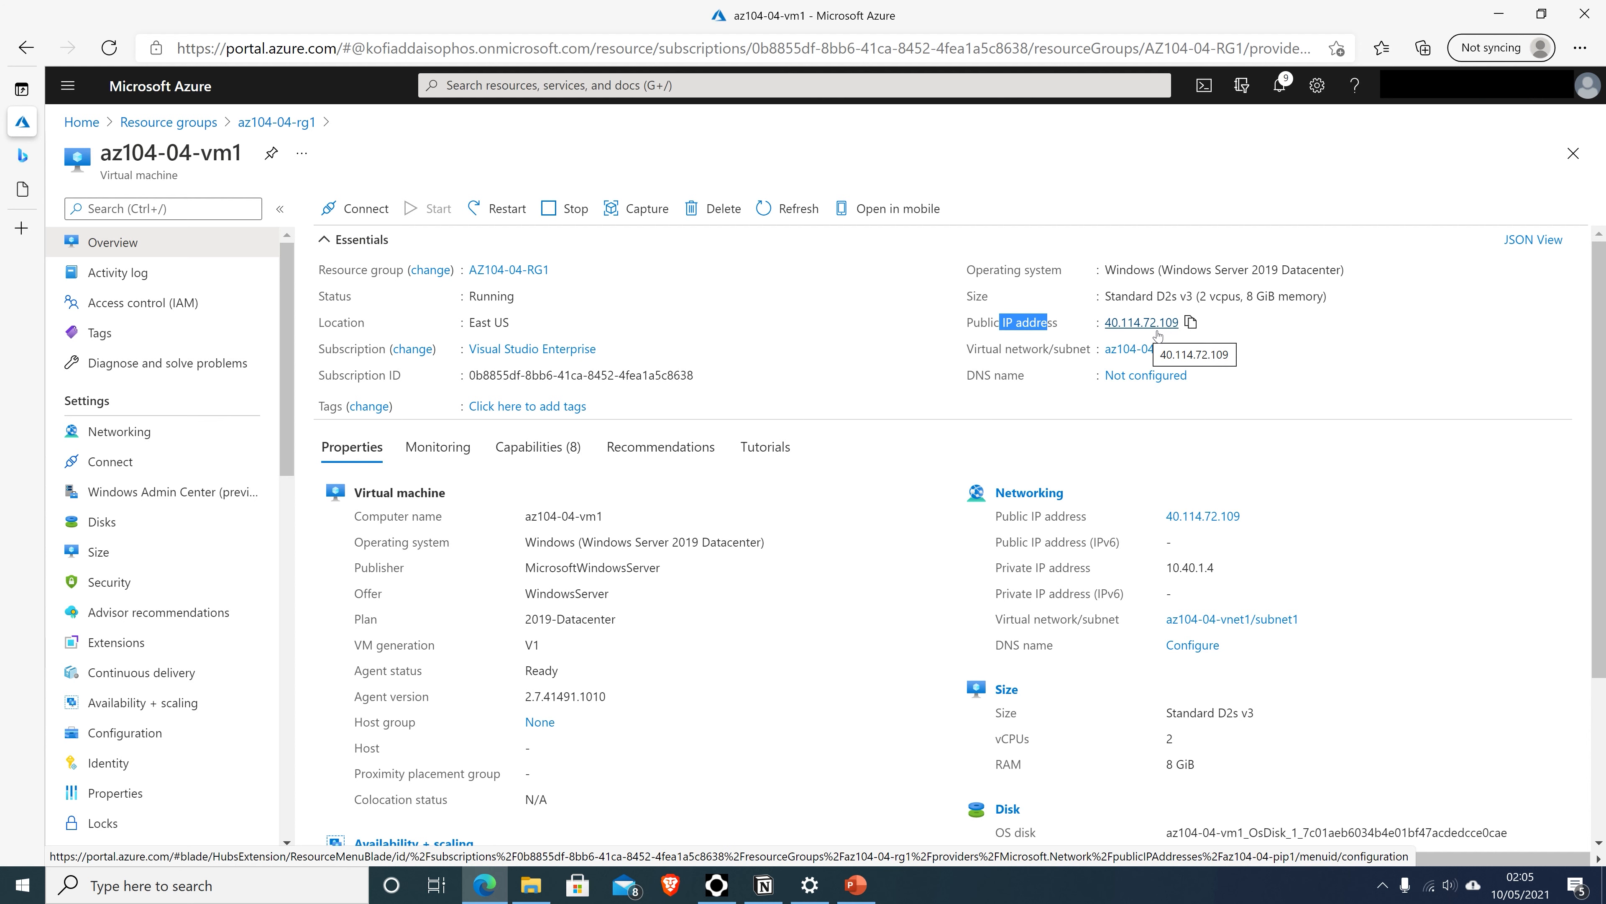
{"action": "left_click_drag", "start_coordinate": [1167, 568], "coordinate": [1205, 568]}
{"action": "left_click", "coordinate": [1205, 569]}
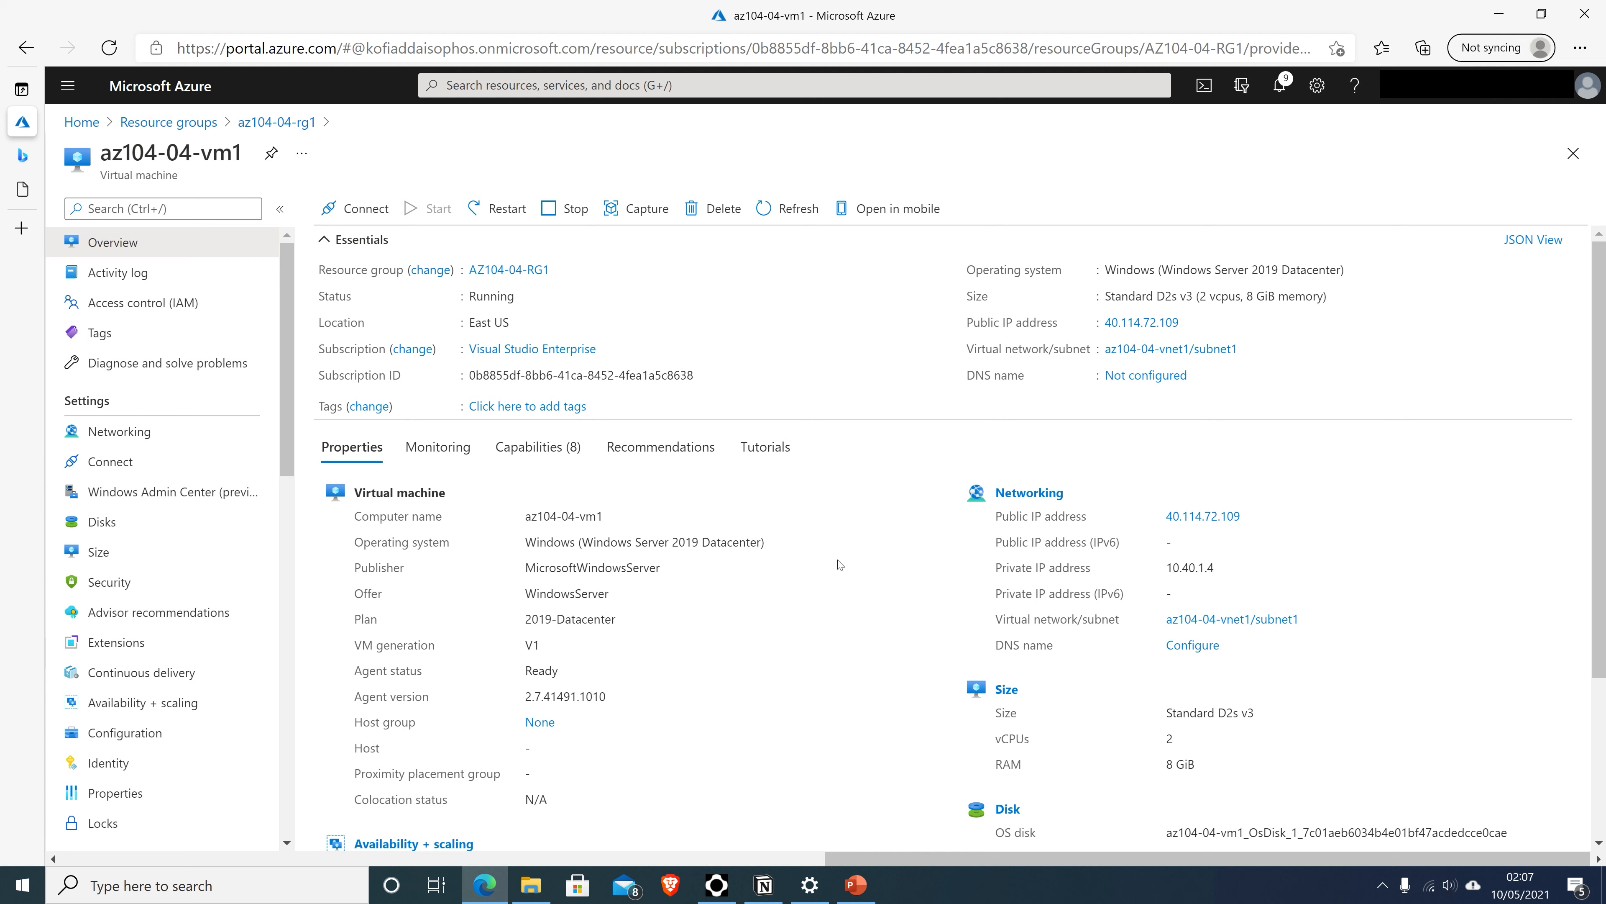
Step: Return to resource group az104-04-rg1 and open the connection settings of the virtual machine az104-04-vm0
{"action": "left_click", "coordinate": [203, 124]}
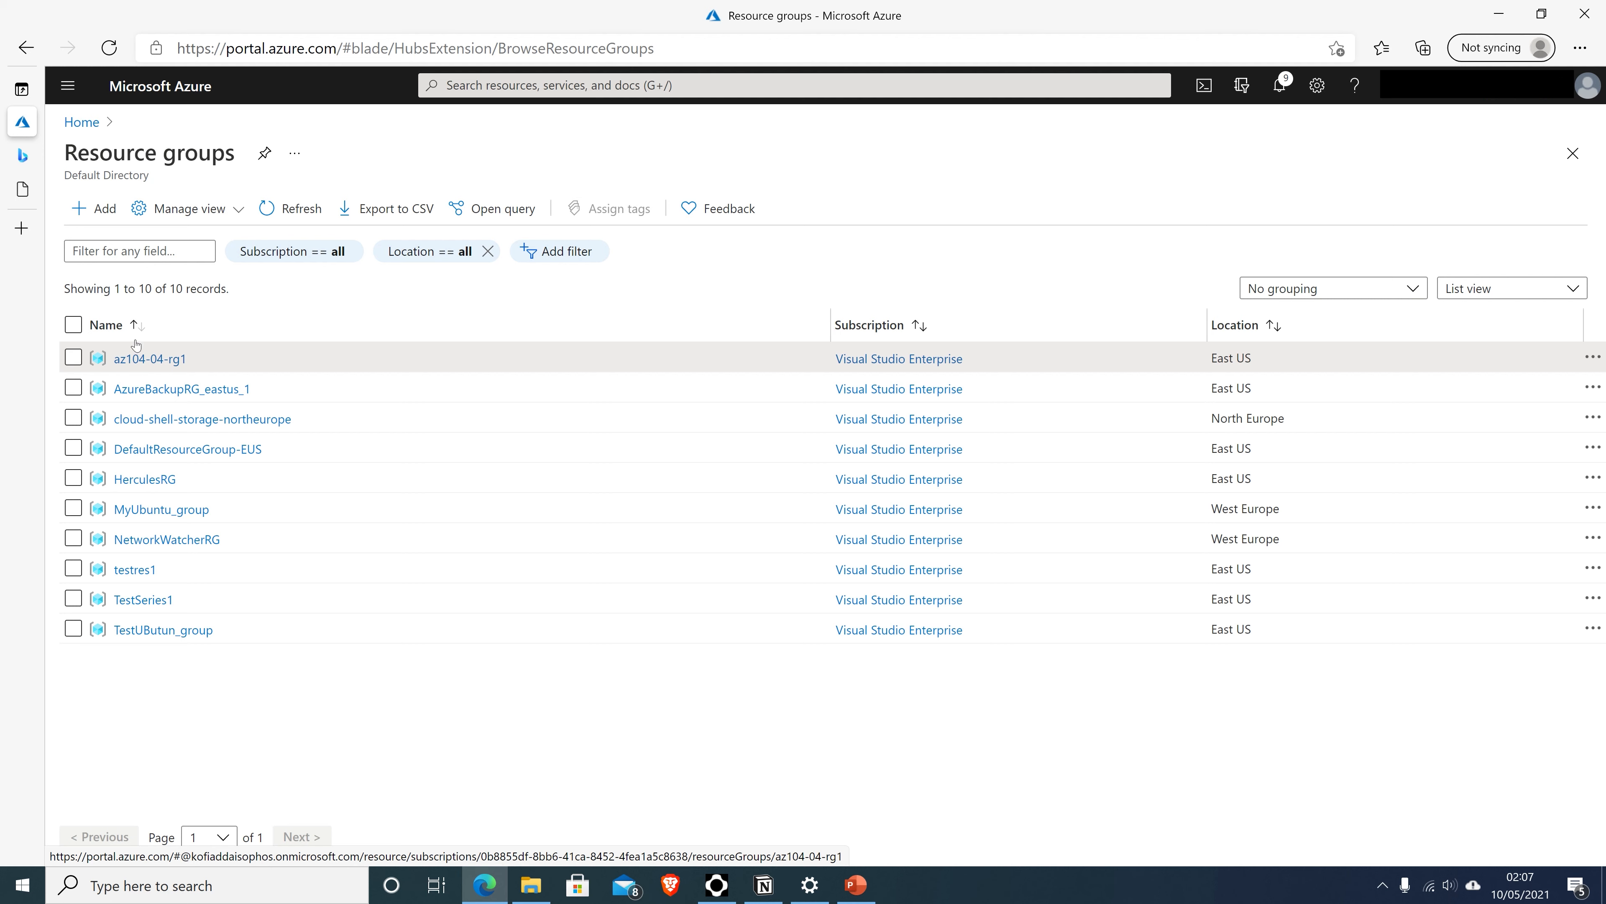
{"action": "left_click", "coordinate": [151, 359]}
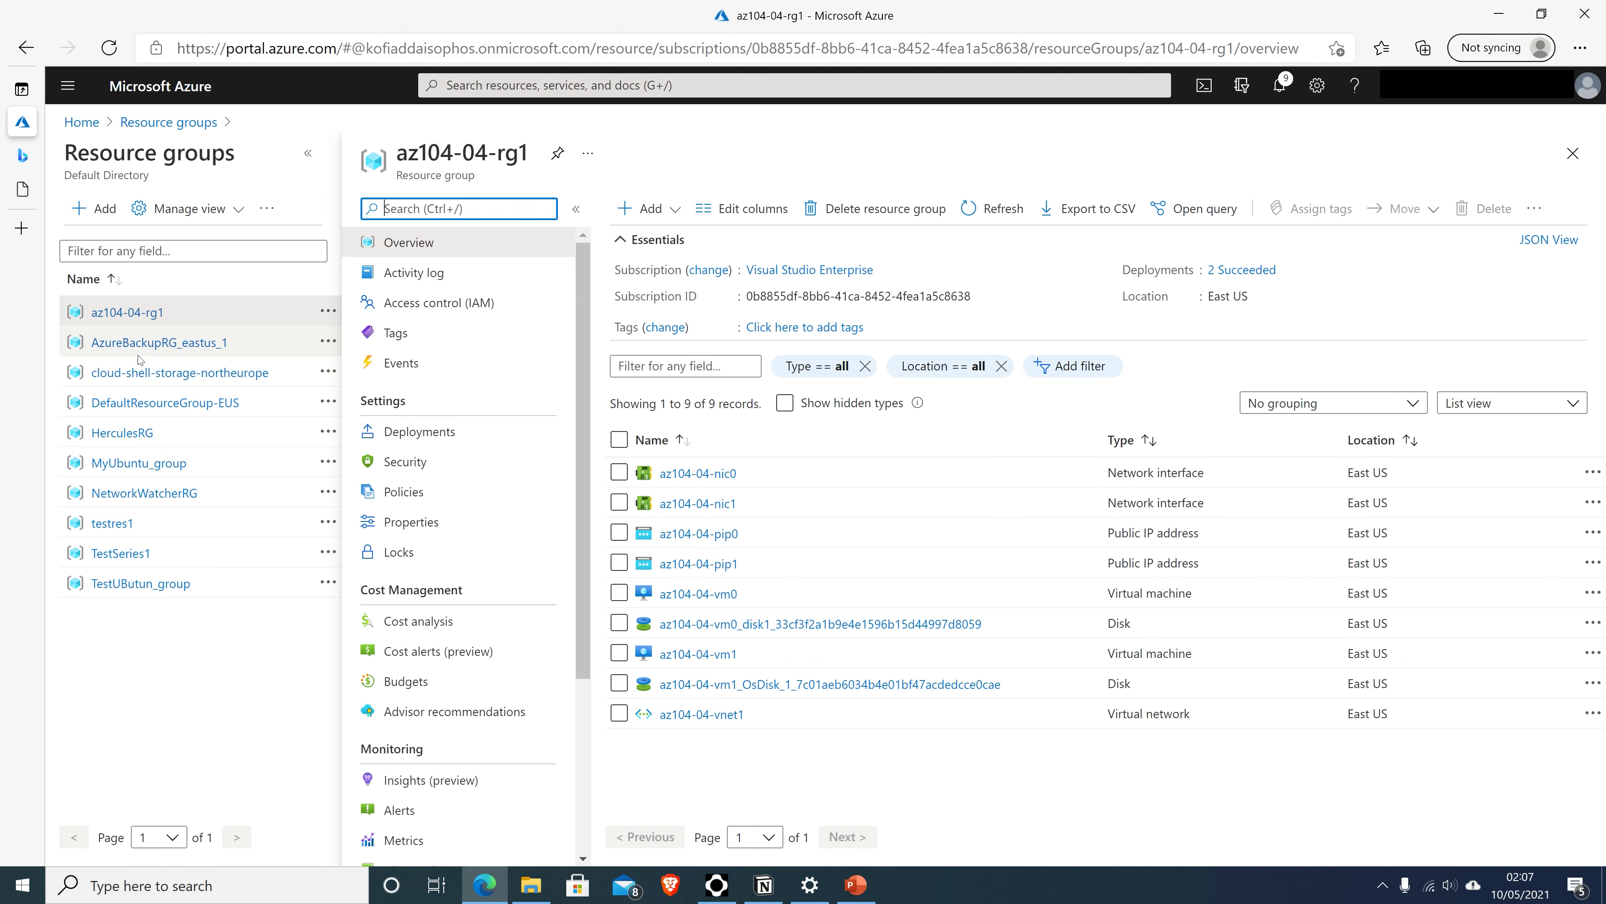
{"action": "left_click", "coordinate": [702, 595]}
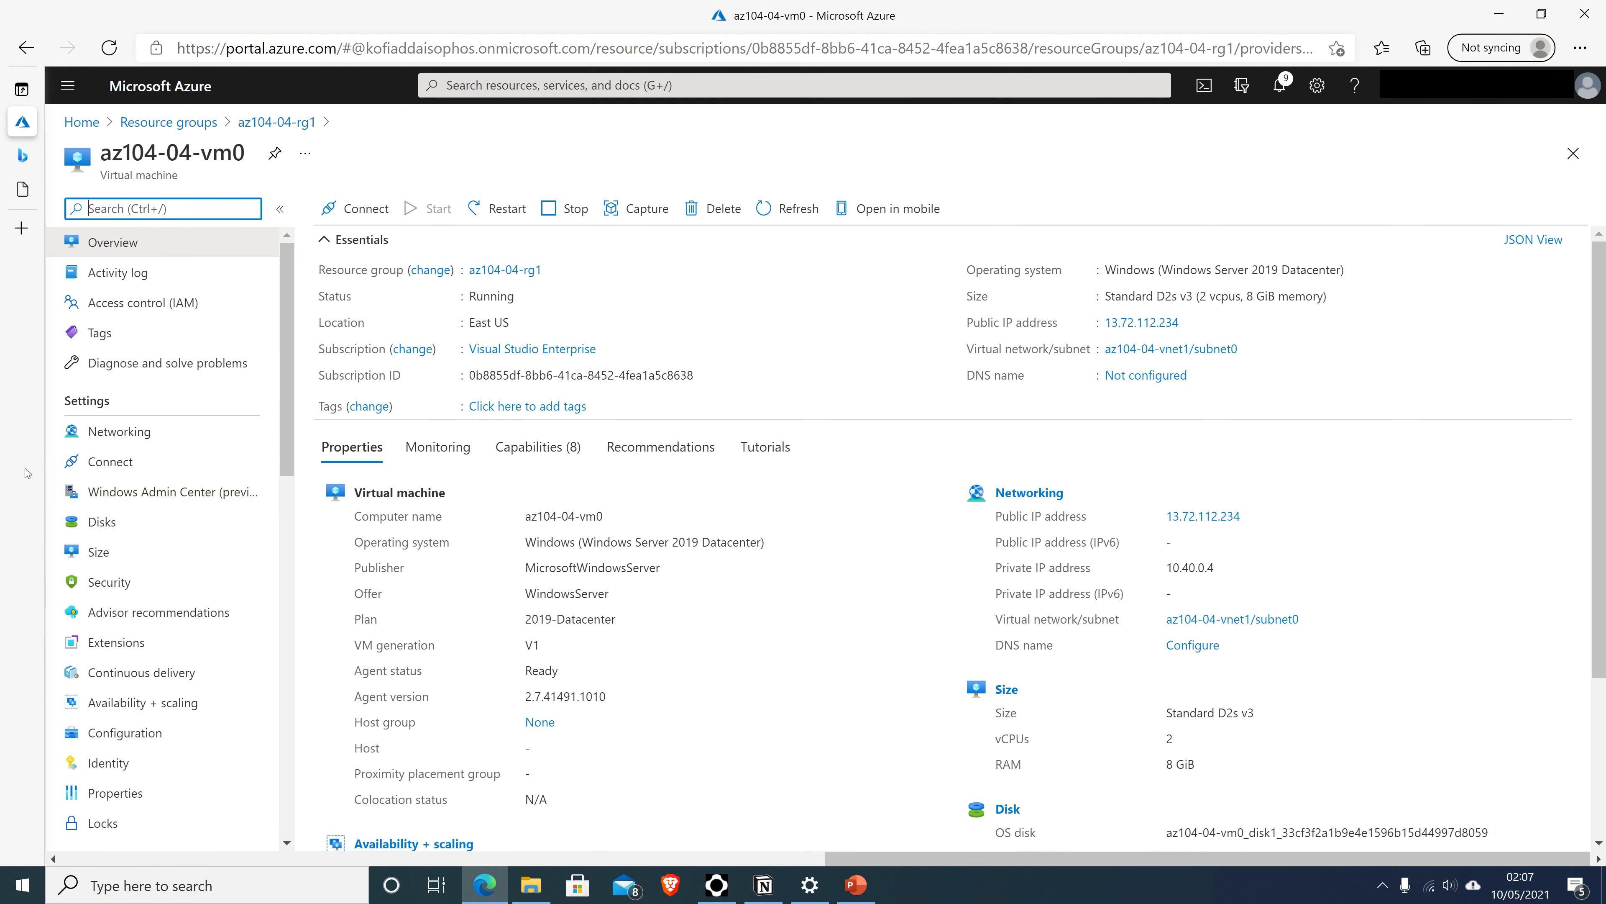
{"action": "left_click", "coordinate": [125, 464]}
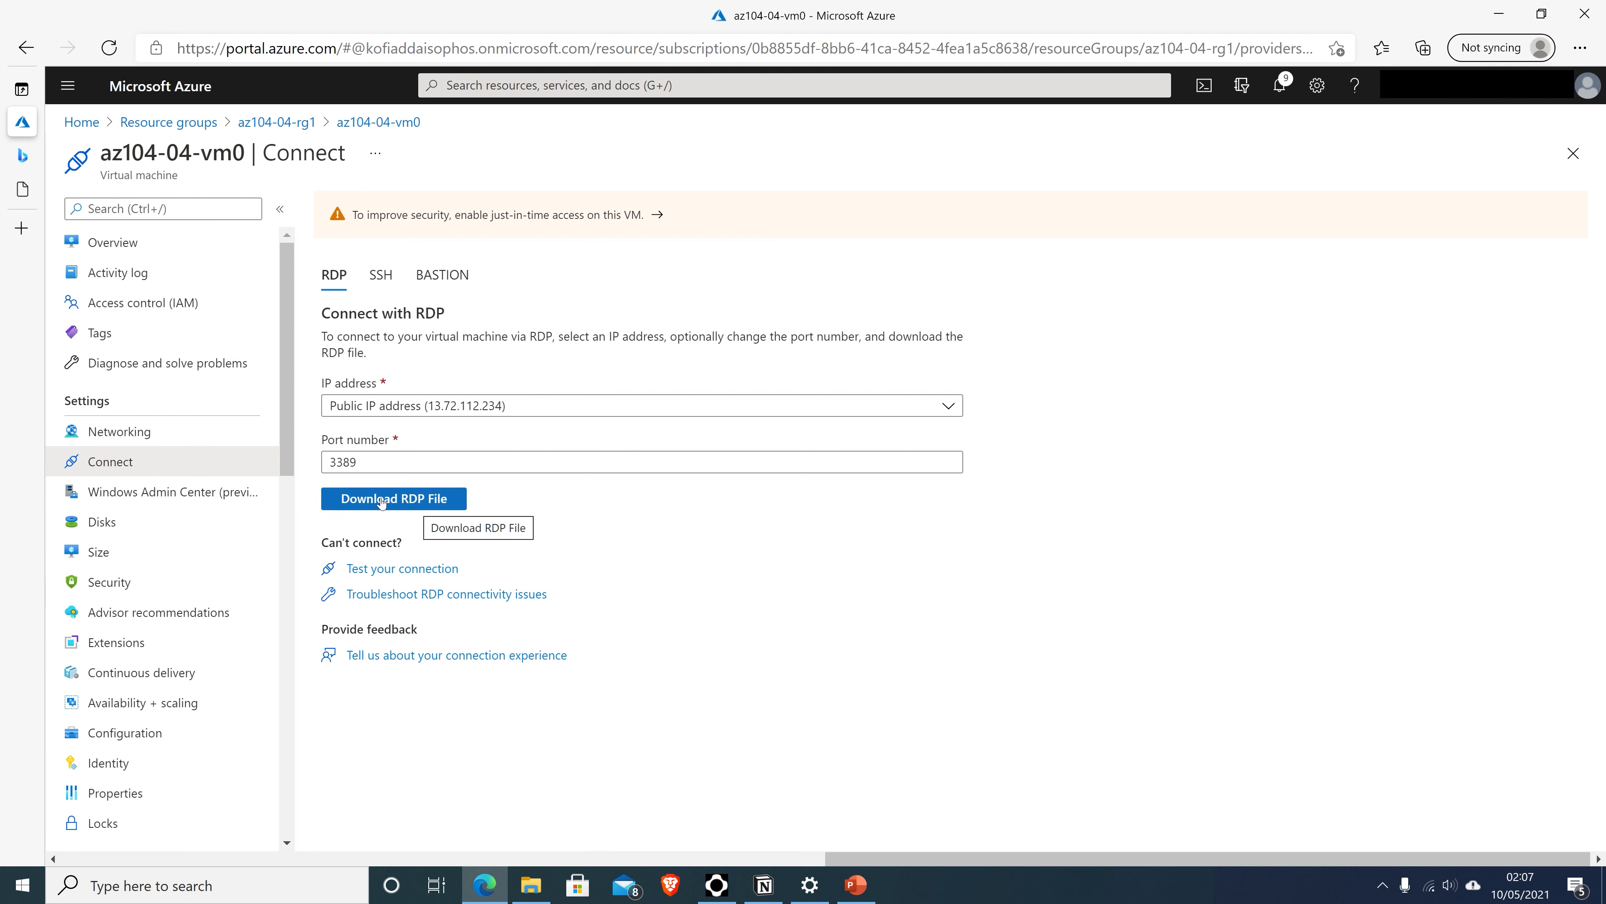
Step: Download the RDP file for az104-04-vm0 and try to connect to the virtual machine with it
{"action": "left_click", "coordinate": [390, 500]}
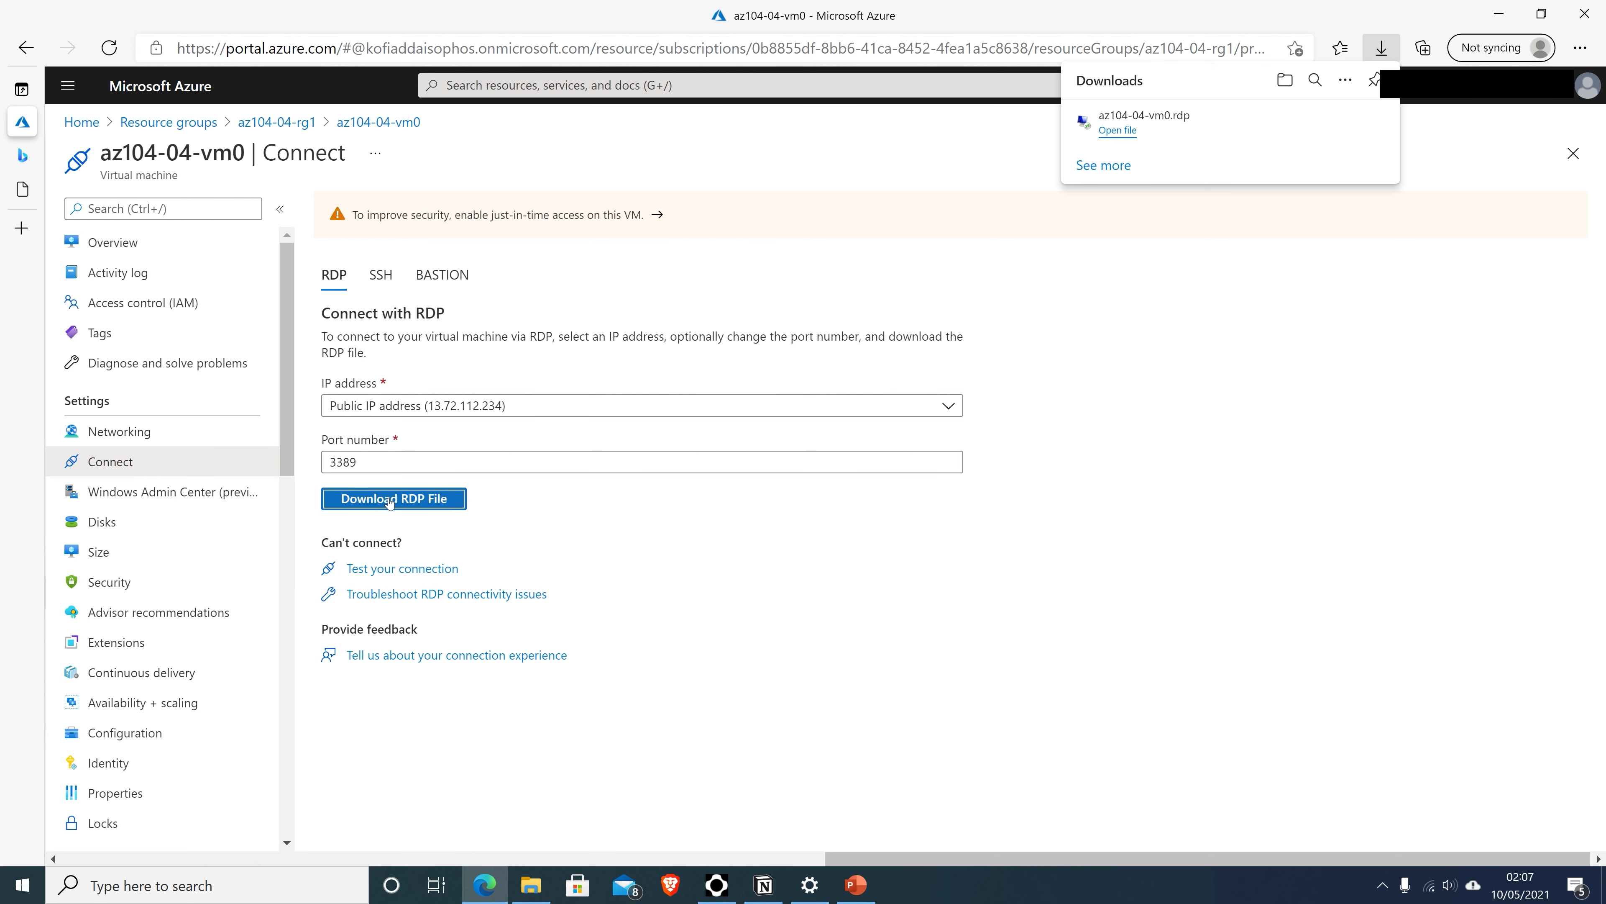
{"action": "left_click", "coordinate": [1130, 133]}
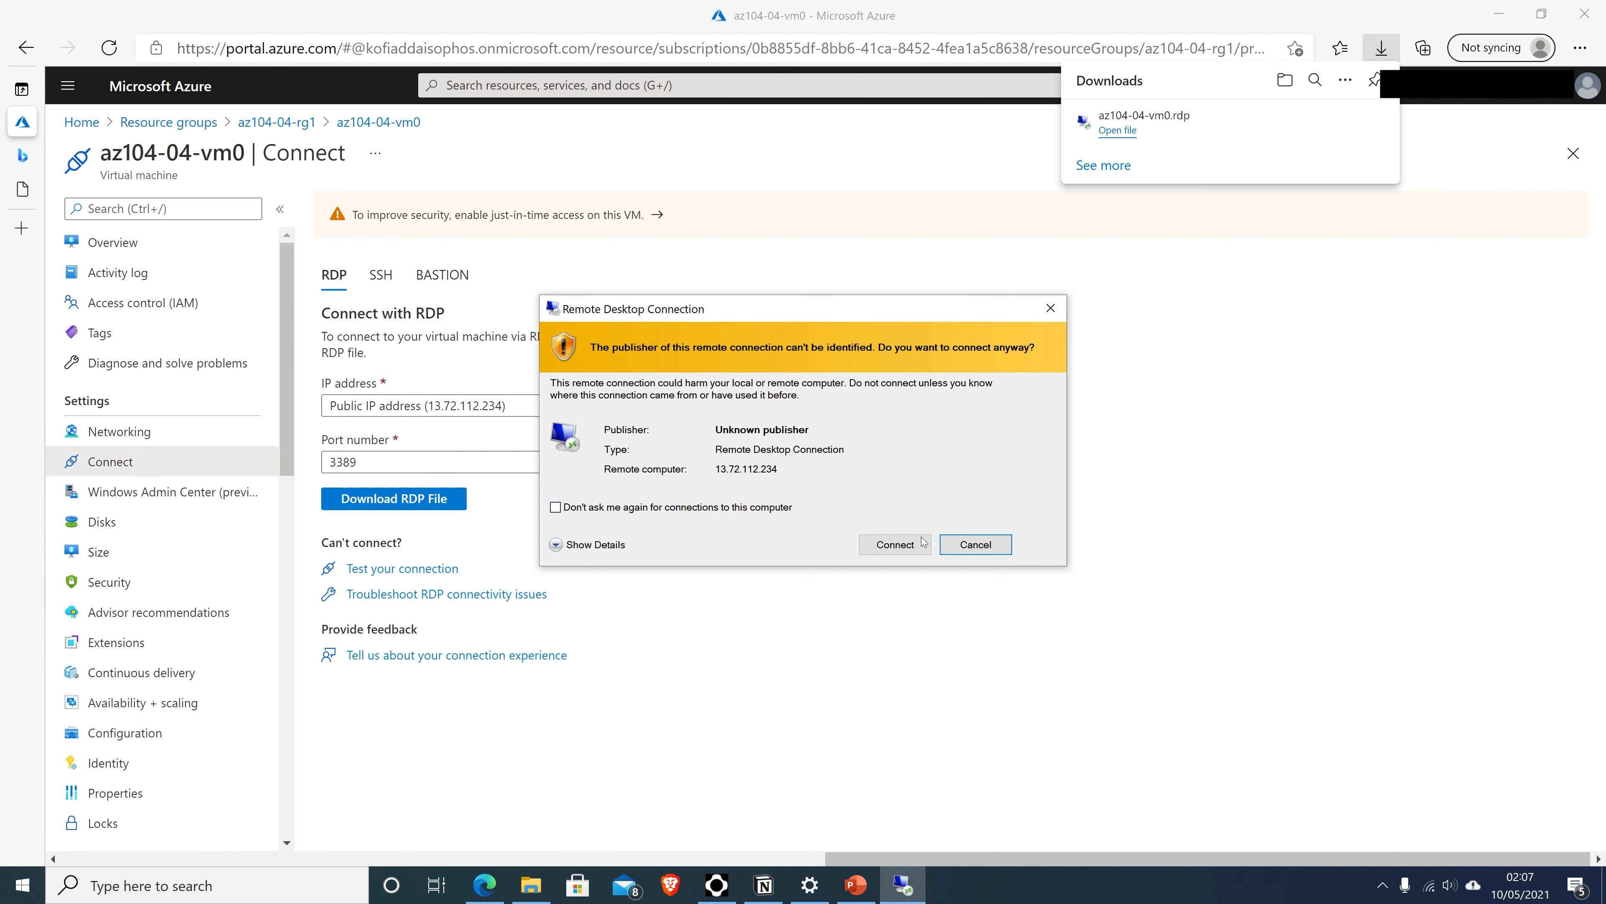
{"action": "left_click", "coordinate": [893, 546]}
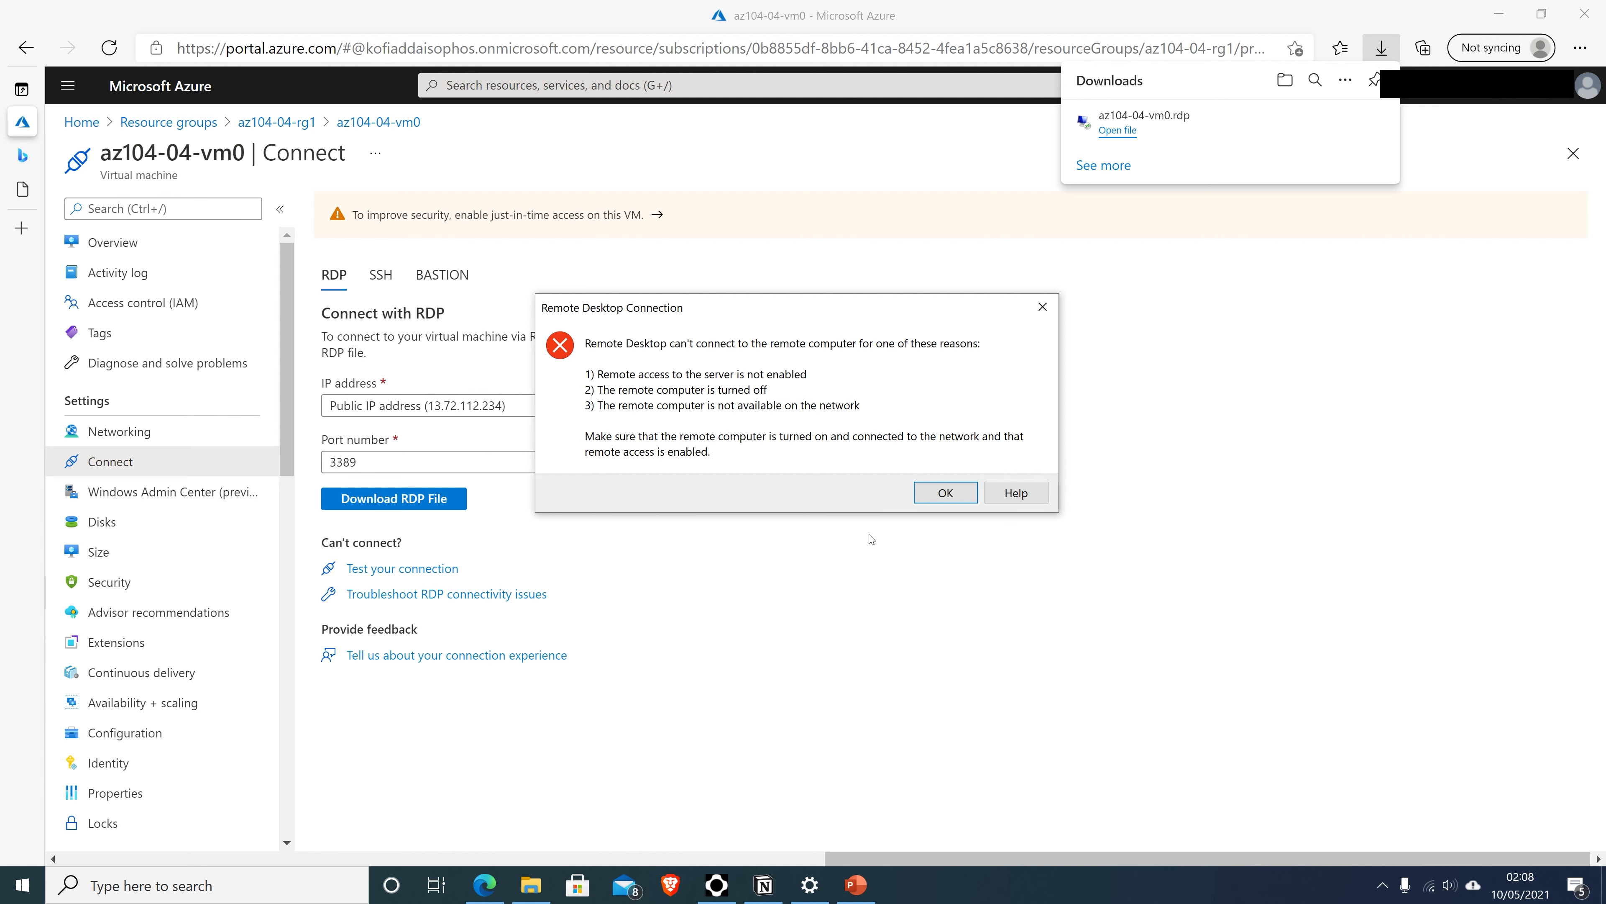
{"action": "left_click", "coordinate": [945, 493]}
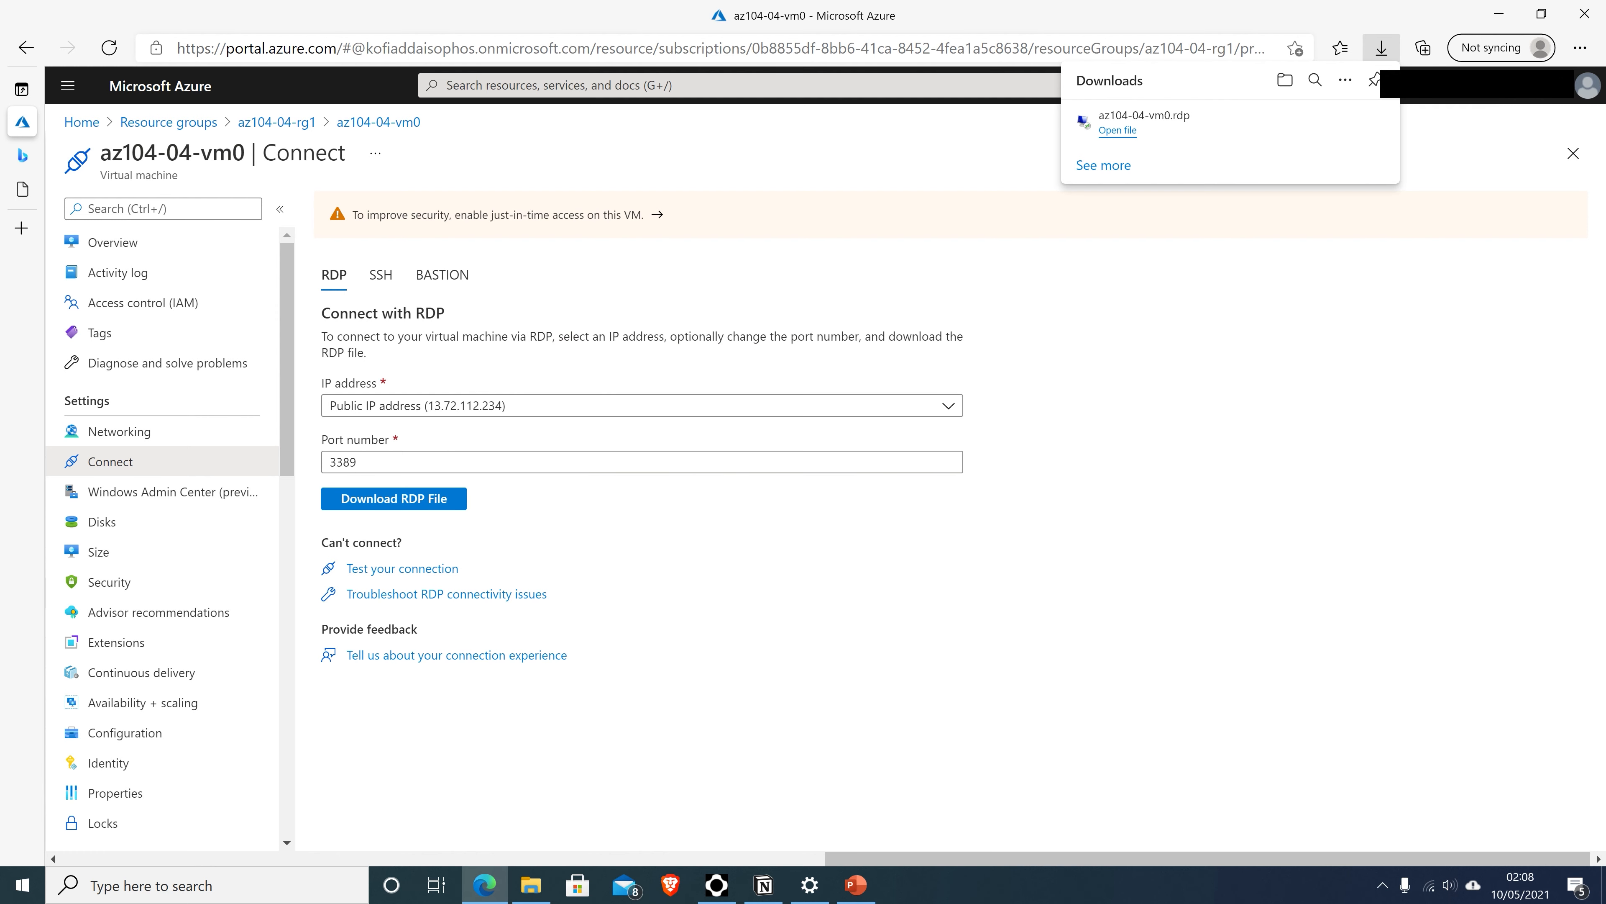
Step: Search the portal for "nsg" and open the Network security groups service
{"action": "key", "text": "g"}
{"action": "key", "text": "slash"}
{"action": "type", "text": "nsg"}
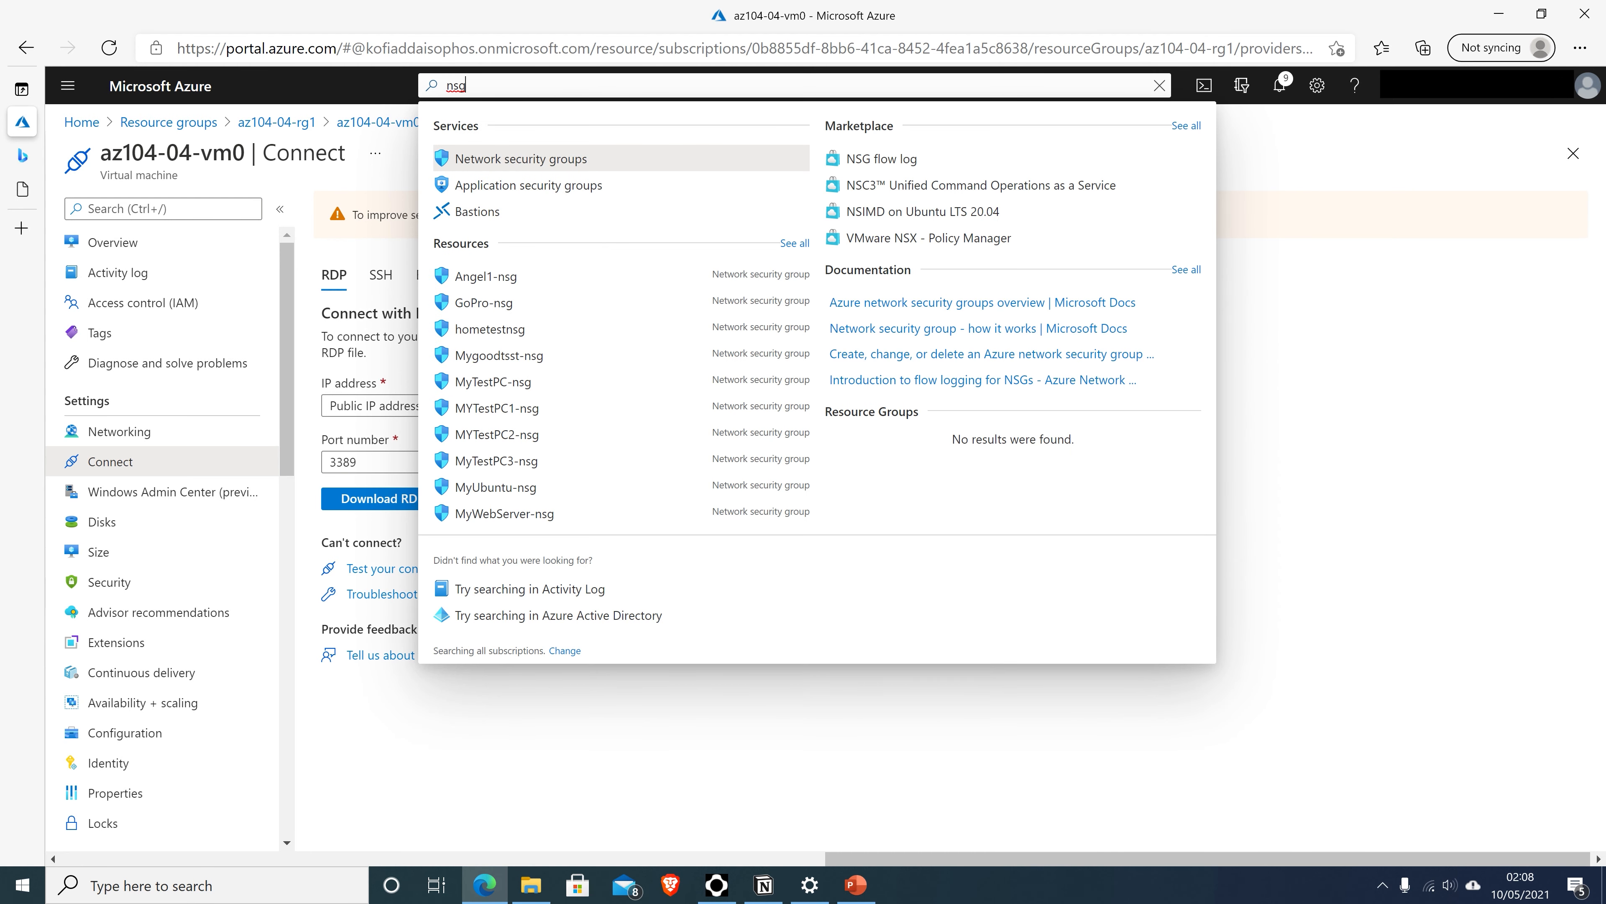
{"action": "left_click", "coordinate": [545, 159]}
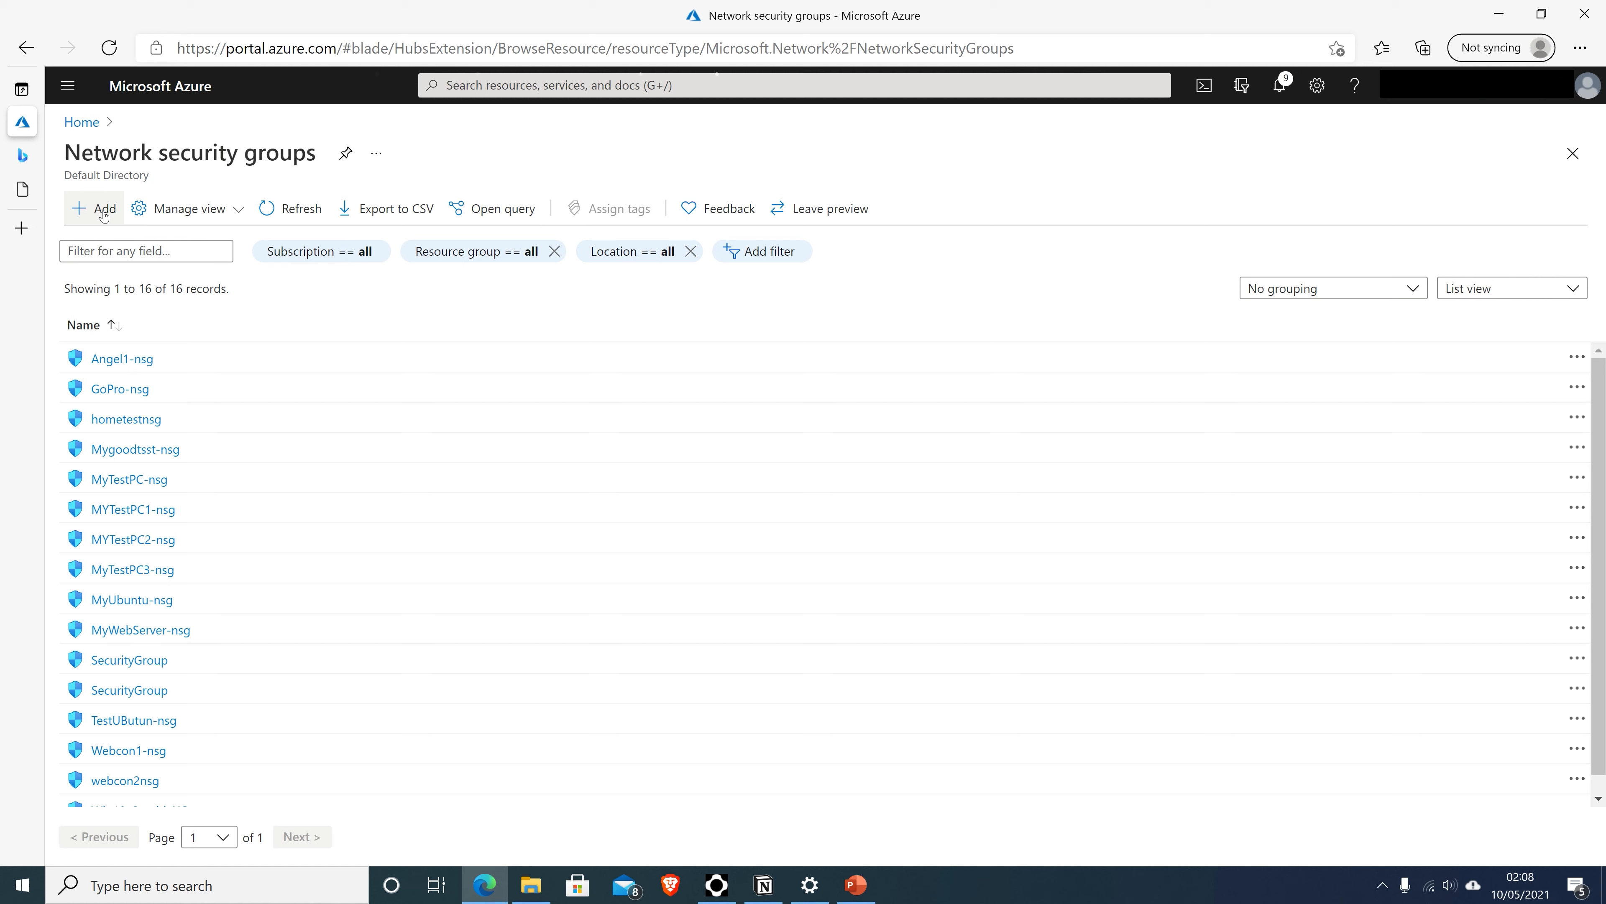
Step: Create a network security group named az104-04-nsg01 in resource group az104-04-rg1
{"action": "left_click", "coordinate": [103, 212]}
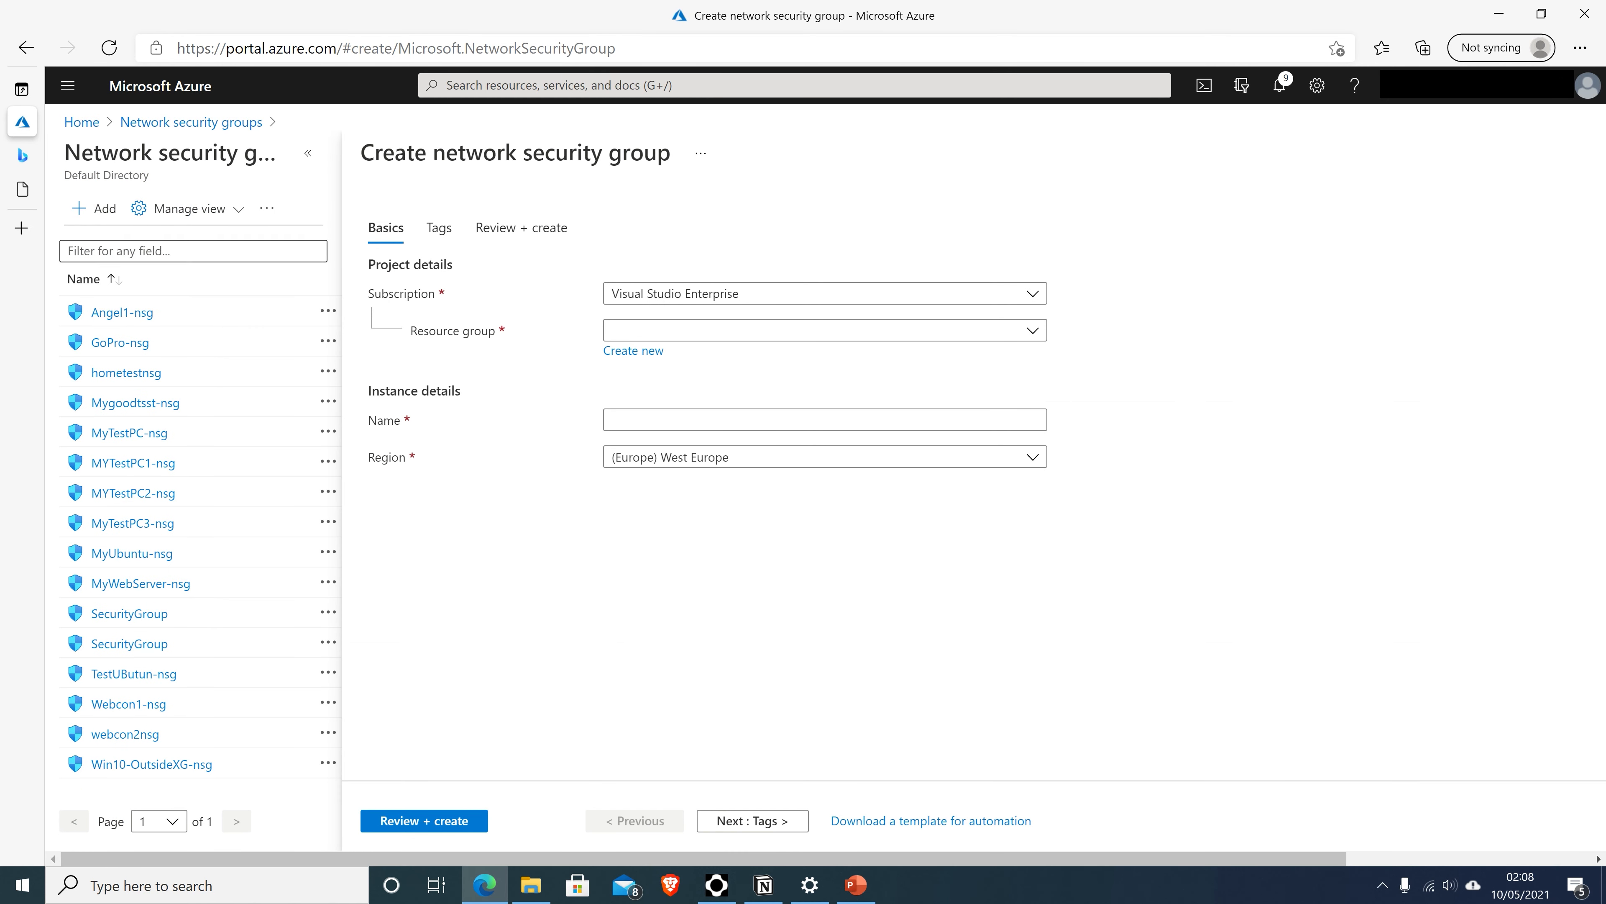
{"action": "left_click", "coordinate": [1033, 331]}
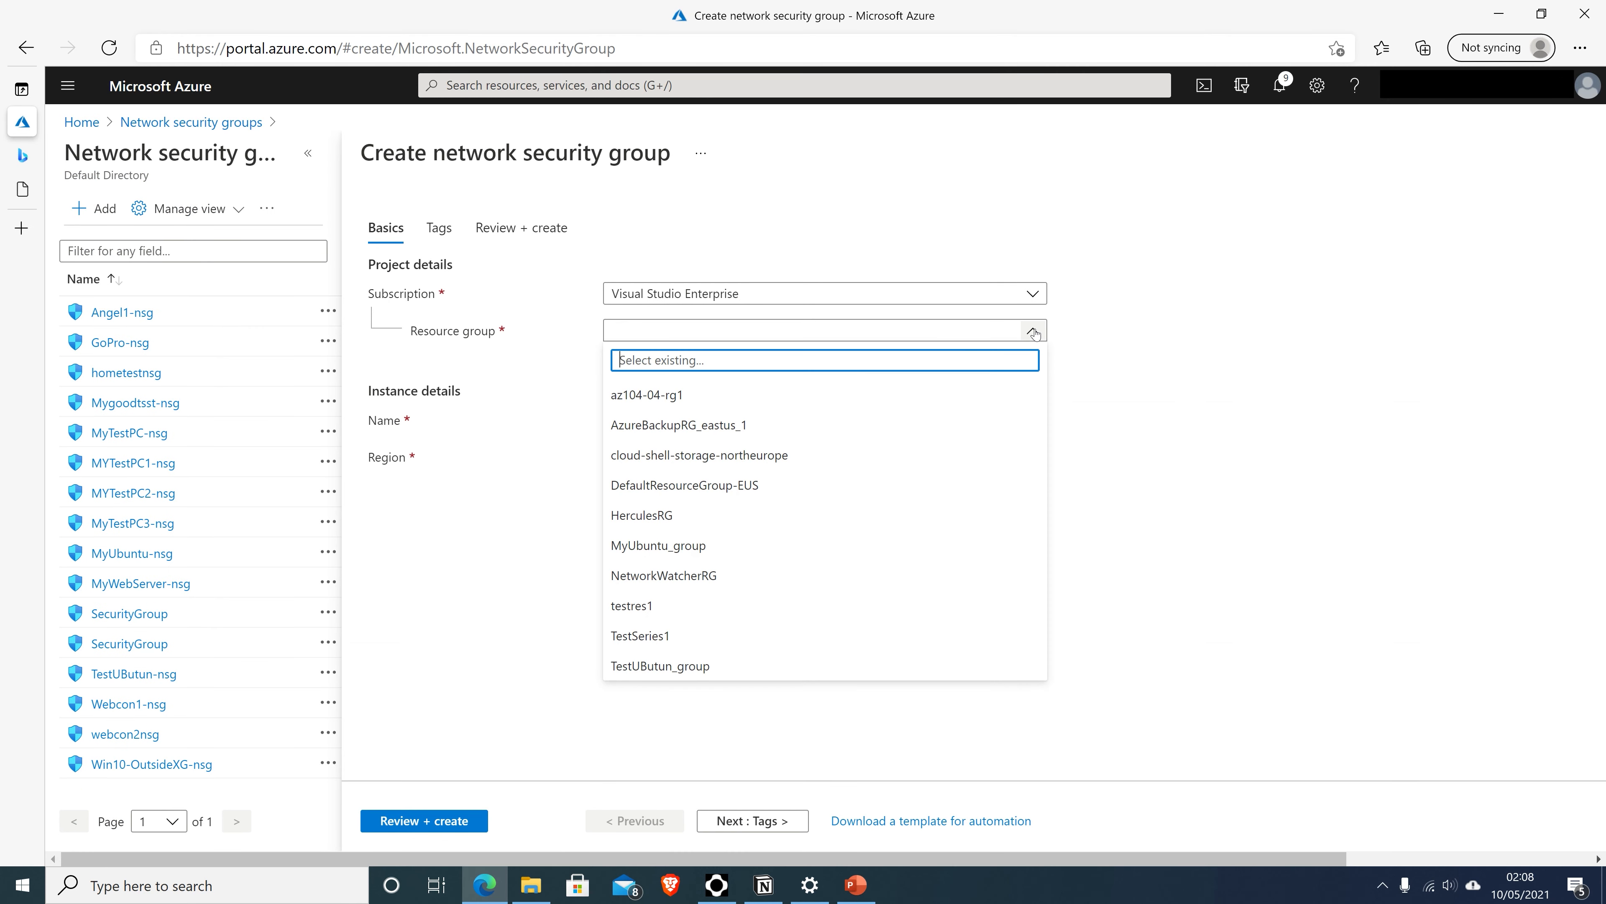
{"action": "left_click", "coordinate": [642, 399]}
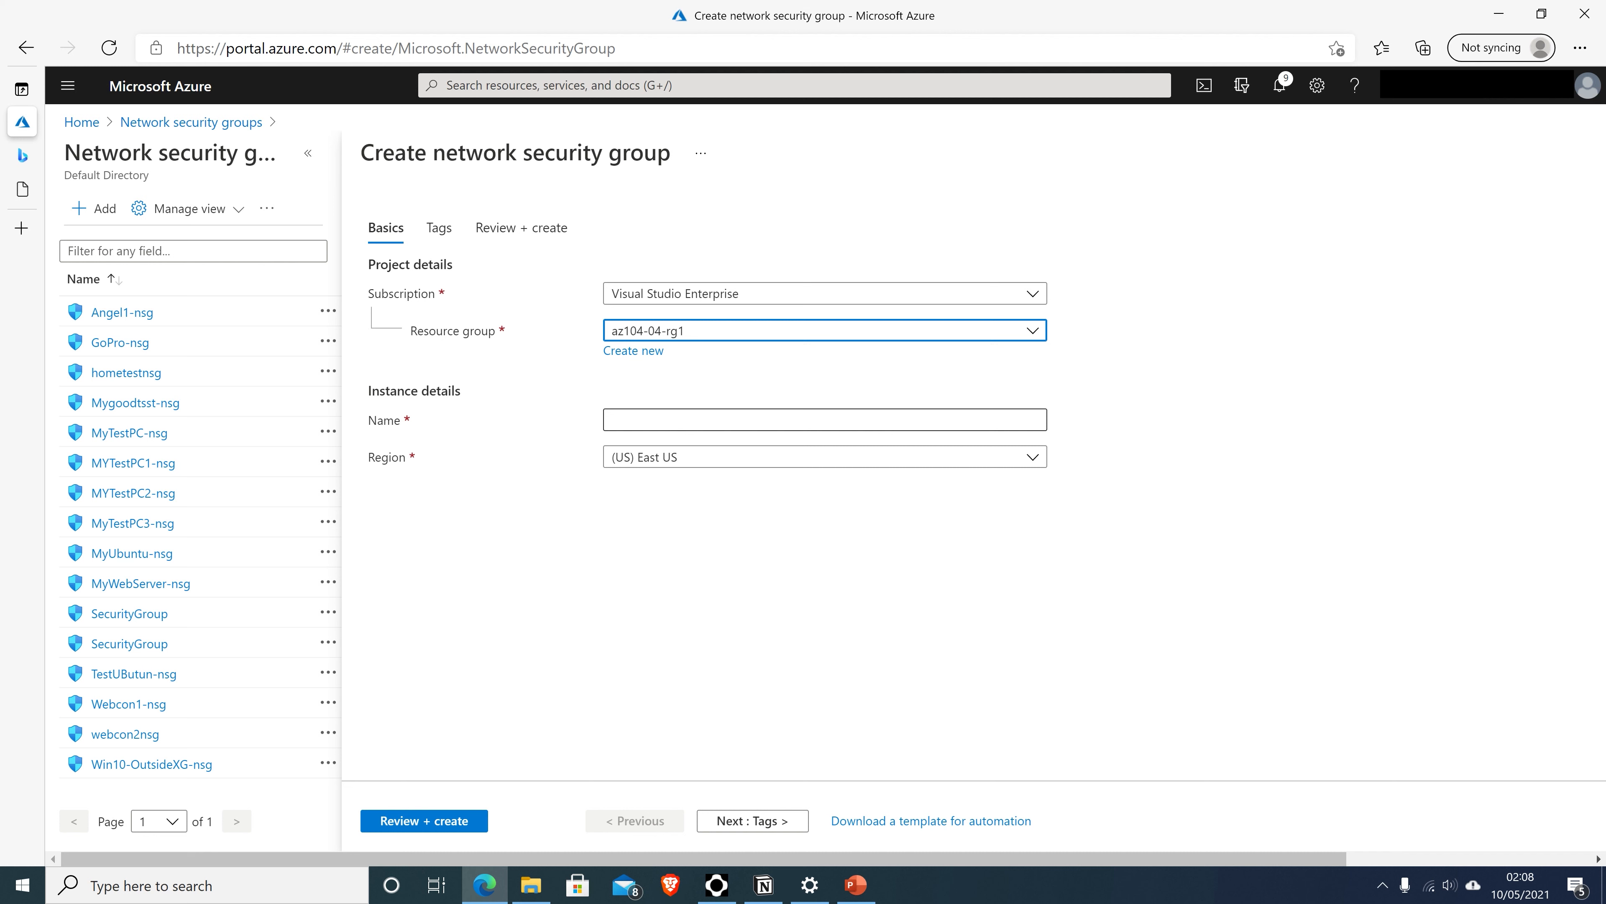
{"action": "left_click", "coordinate": [825, 420]}
{"action": "type", "text": "az10"}
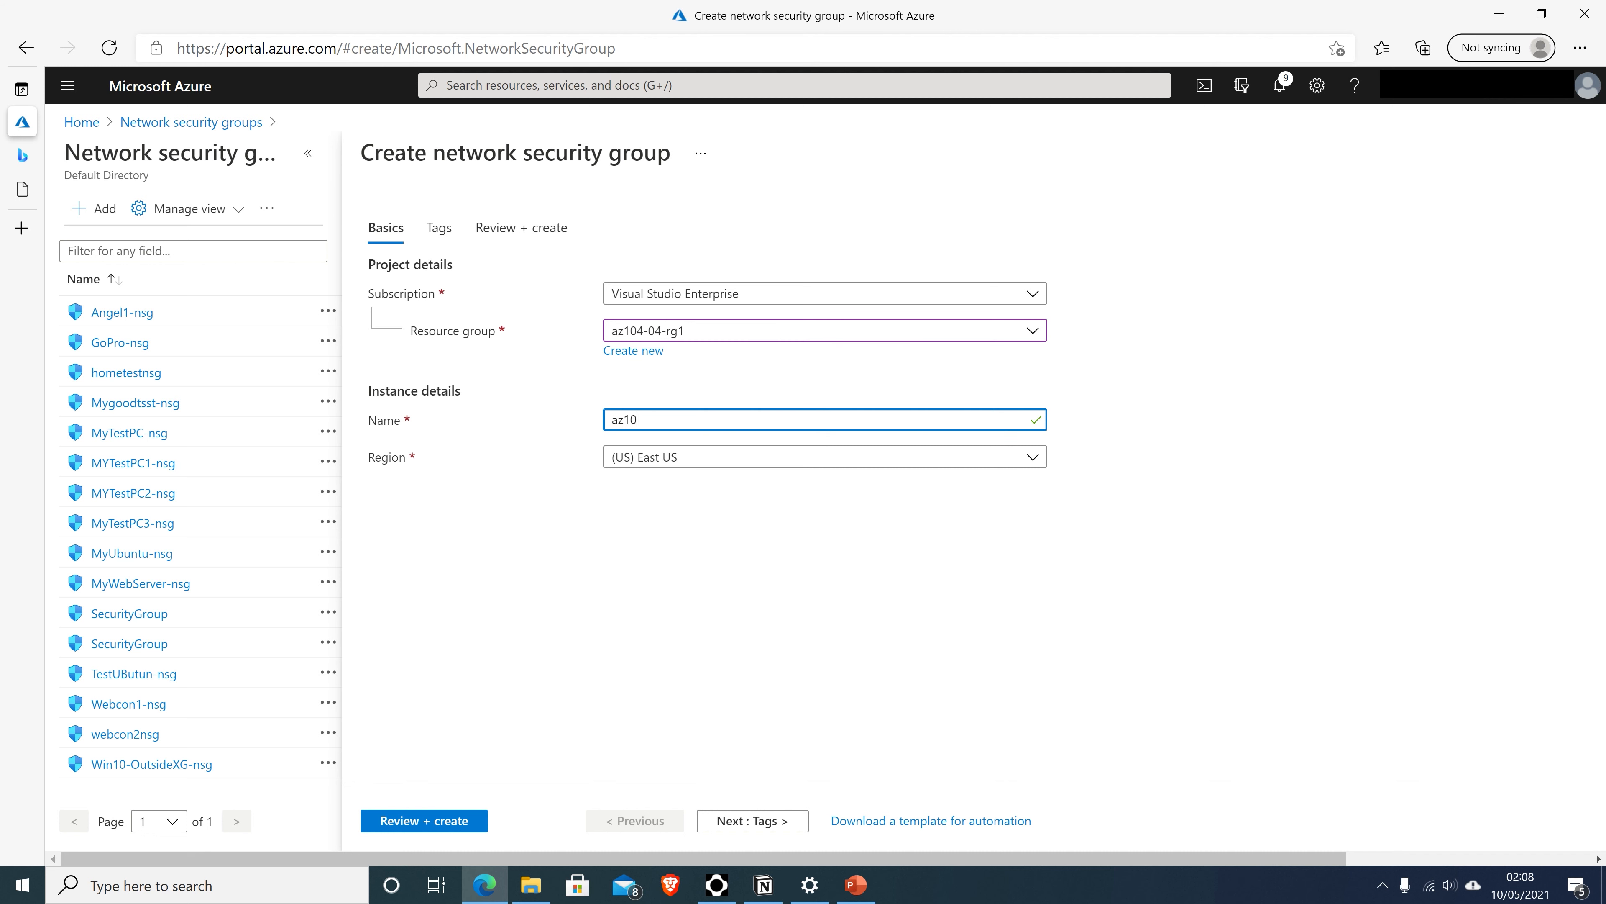
{"action": "type", "text": "4-04-nsg01"}
{"action": "left_click", "coordinate": [468, 823]}
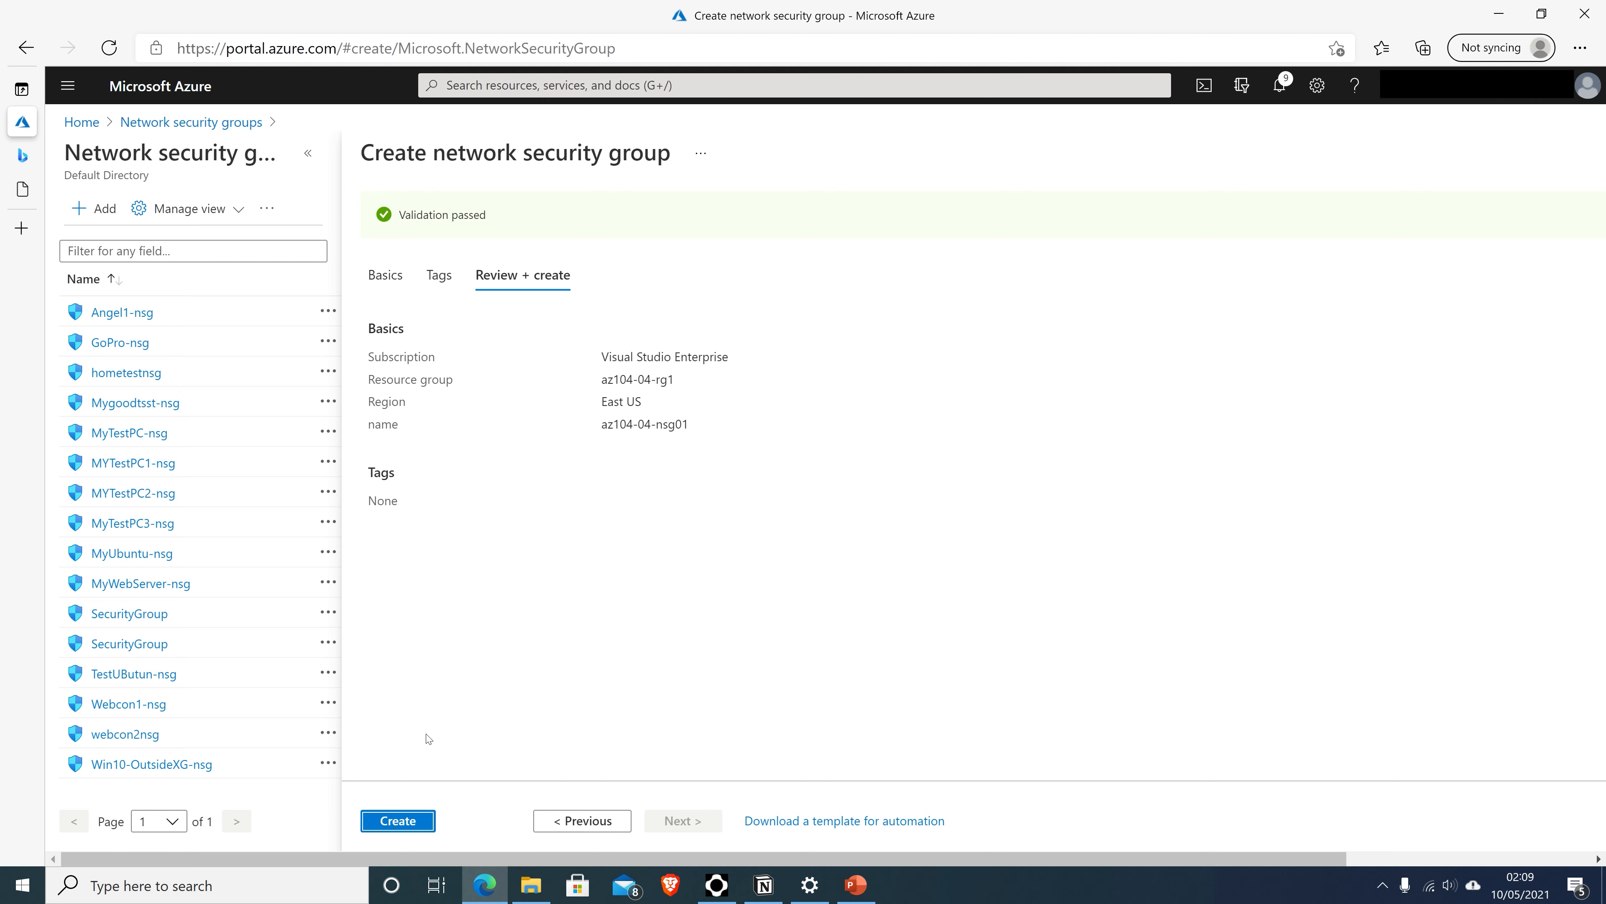
{"action": "left_click", "coordinate": [397, 821]}
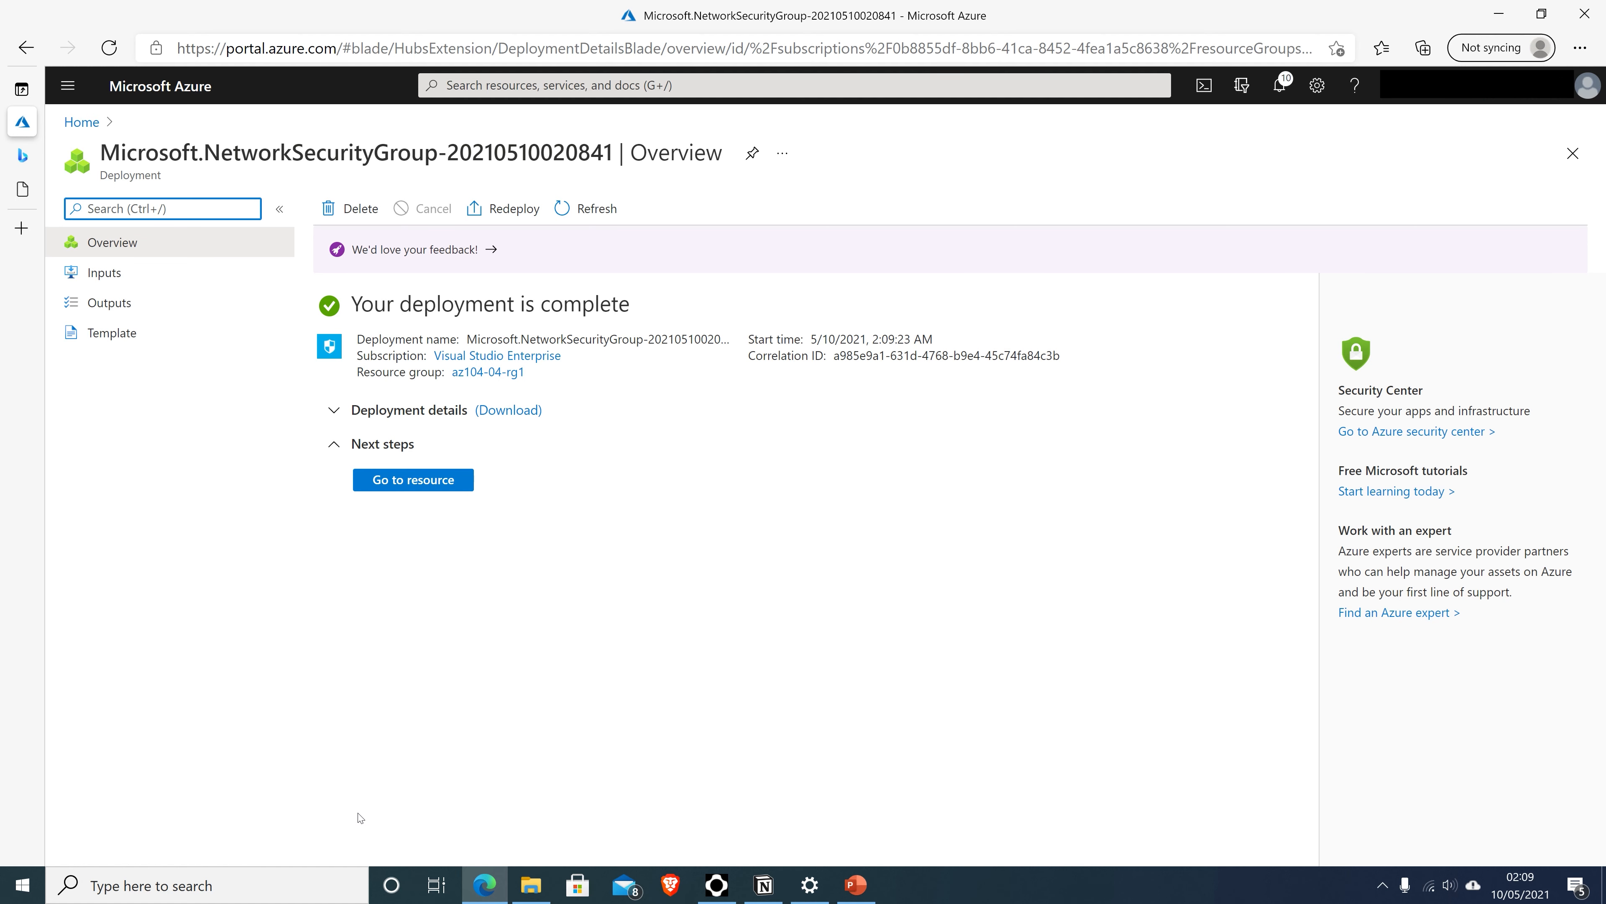
Step: Open the inbound security rules of az104-04-nsg01 and start a new rule with RDP as the service
{"action": "left_click", "coordinate": [393, 481]}
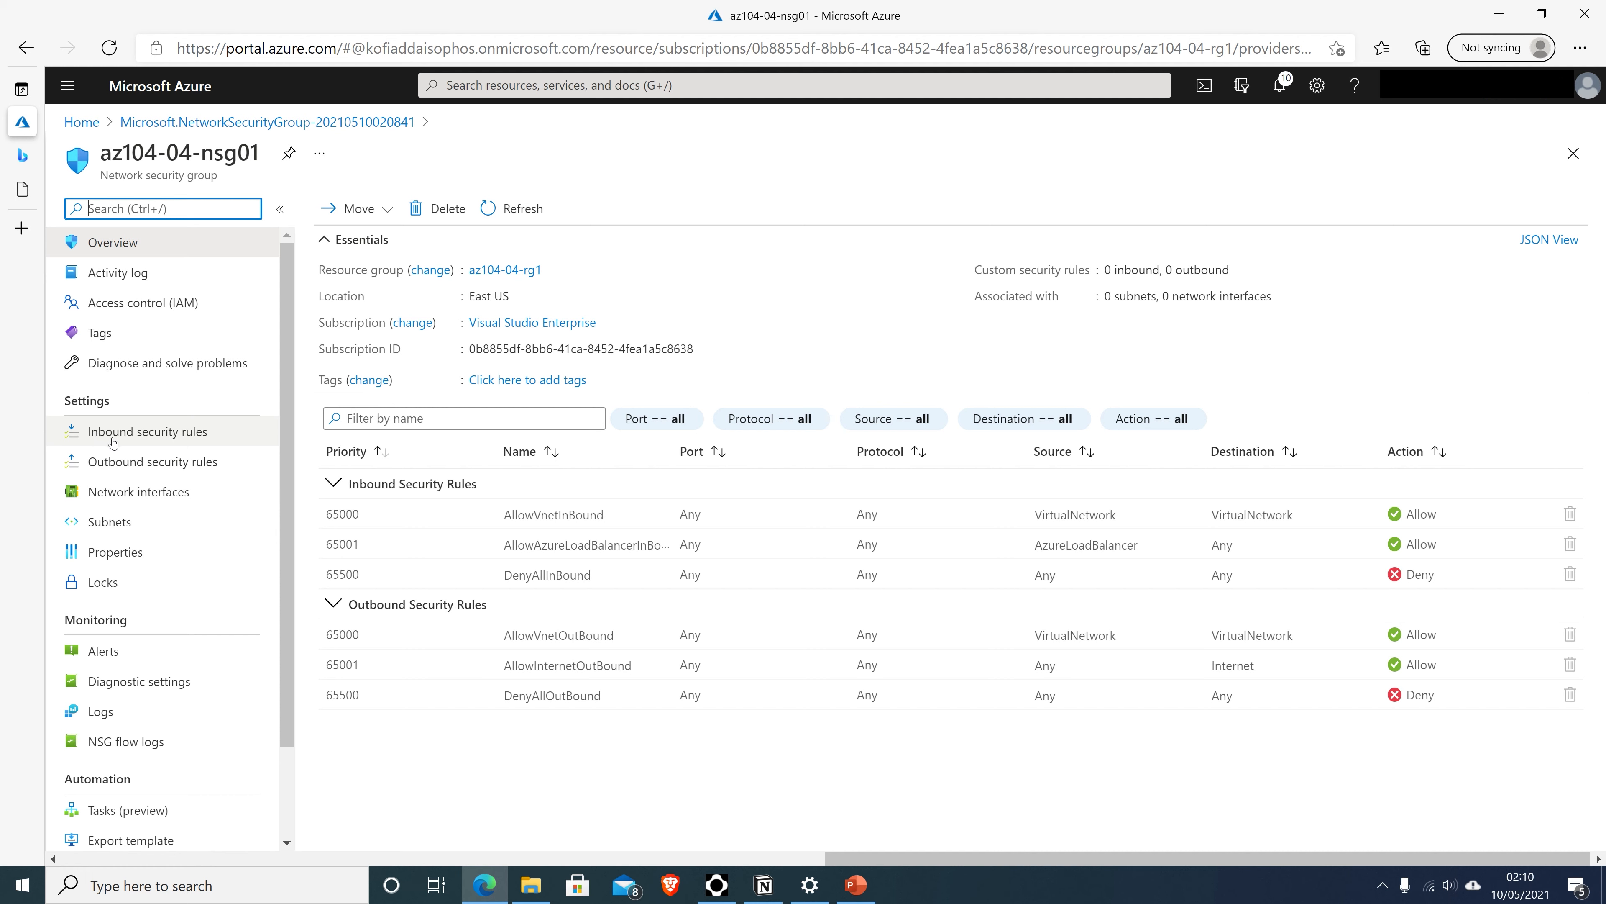
{"action": "left_click", "coordinate": [134, 438]}
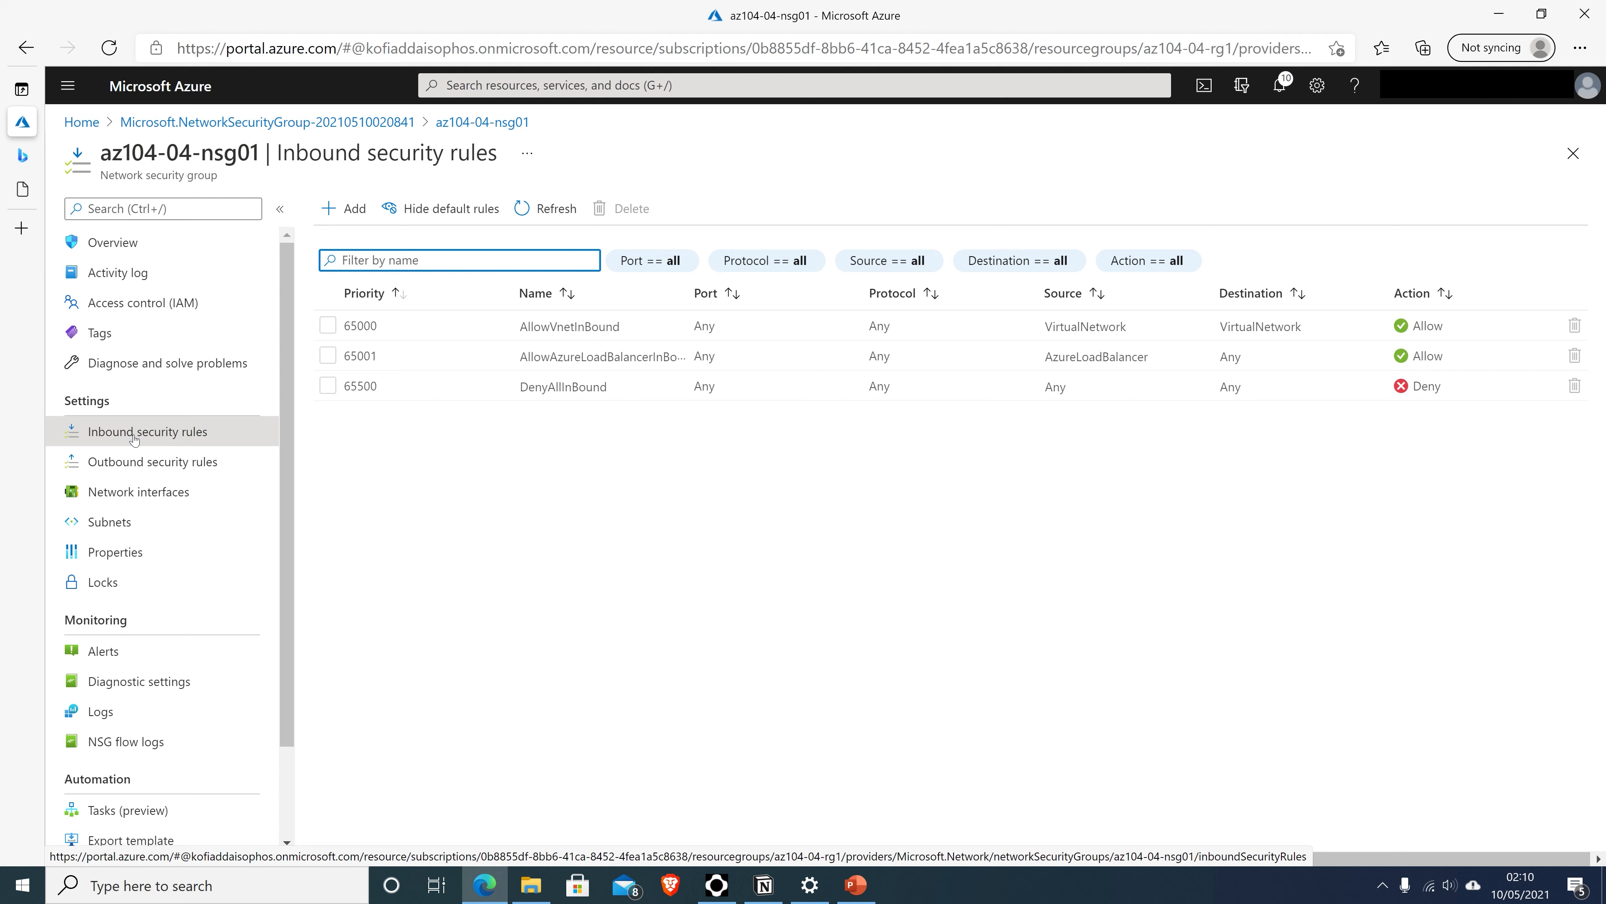
{"action": "left_click", "coordinate": [626, 527]}
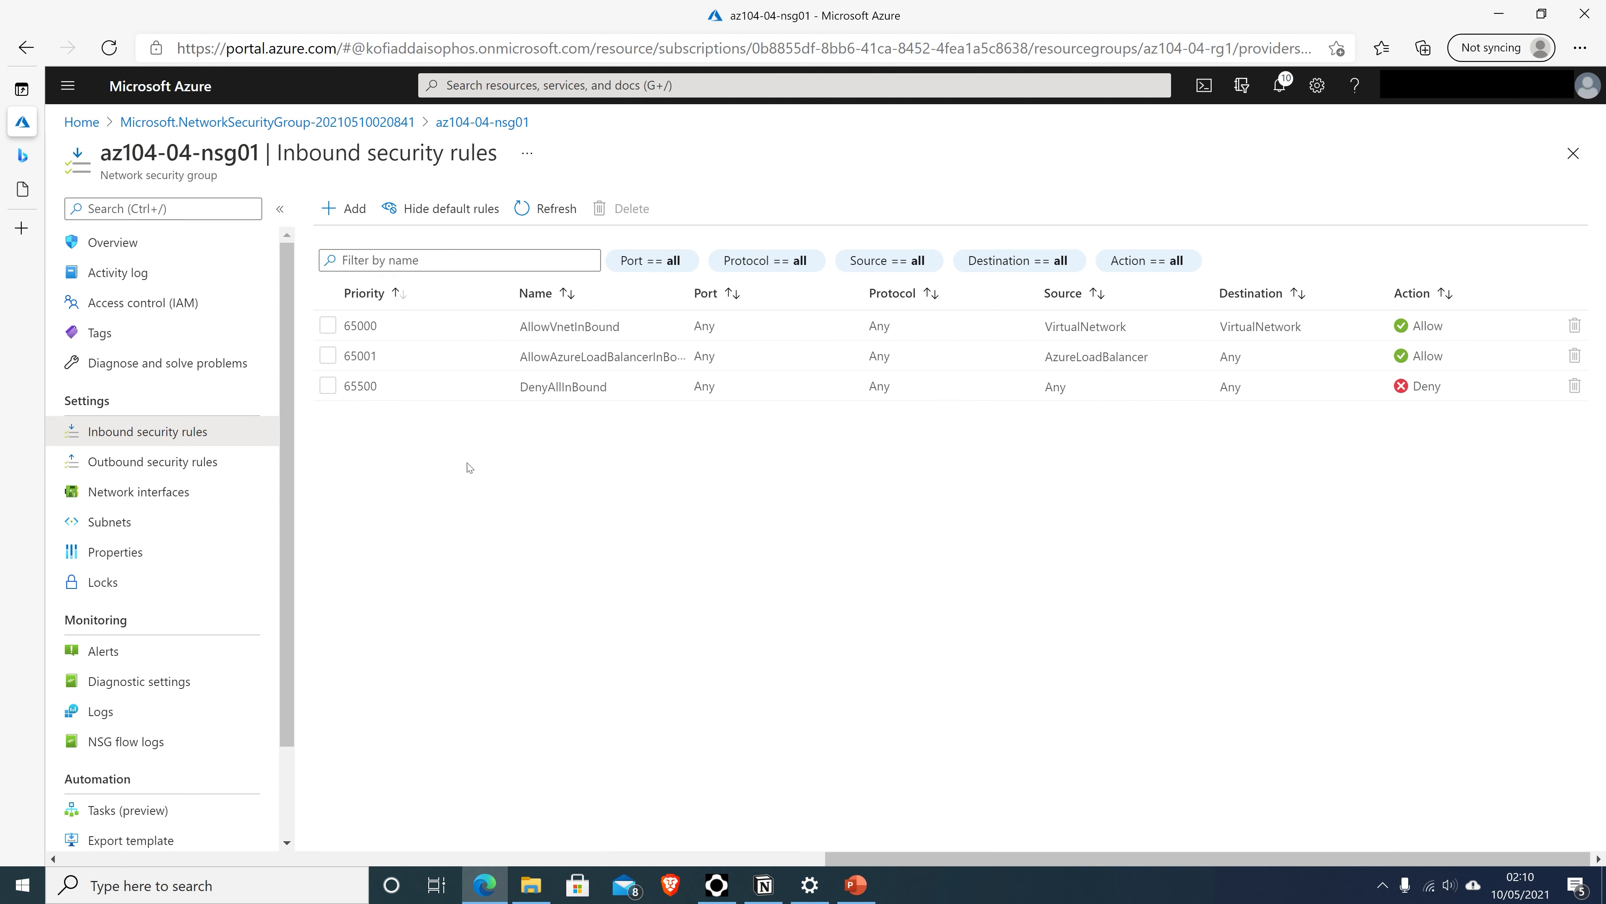
{"action": "left_click", "coordinate": [355, 209]}
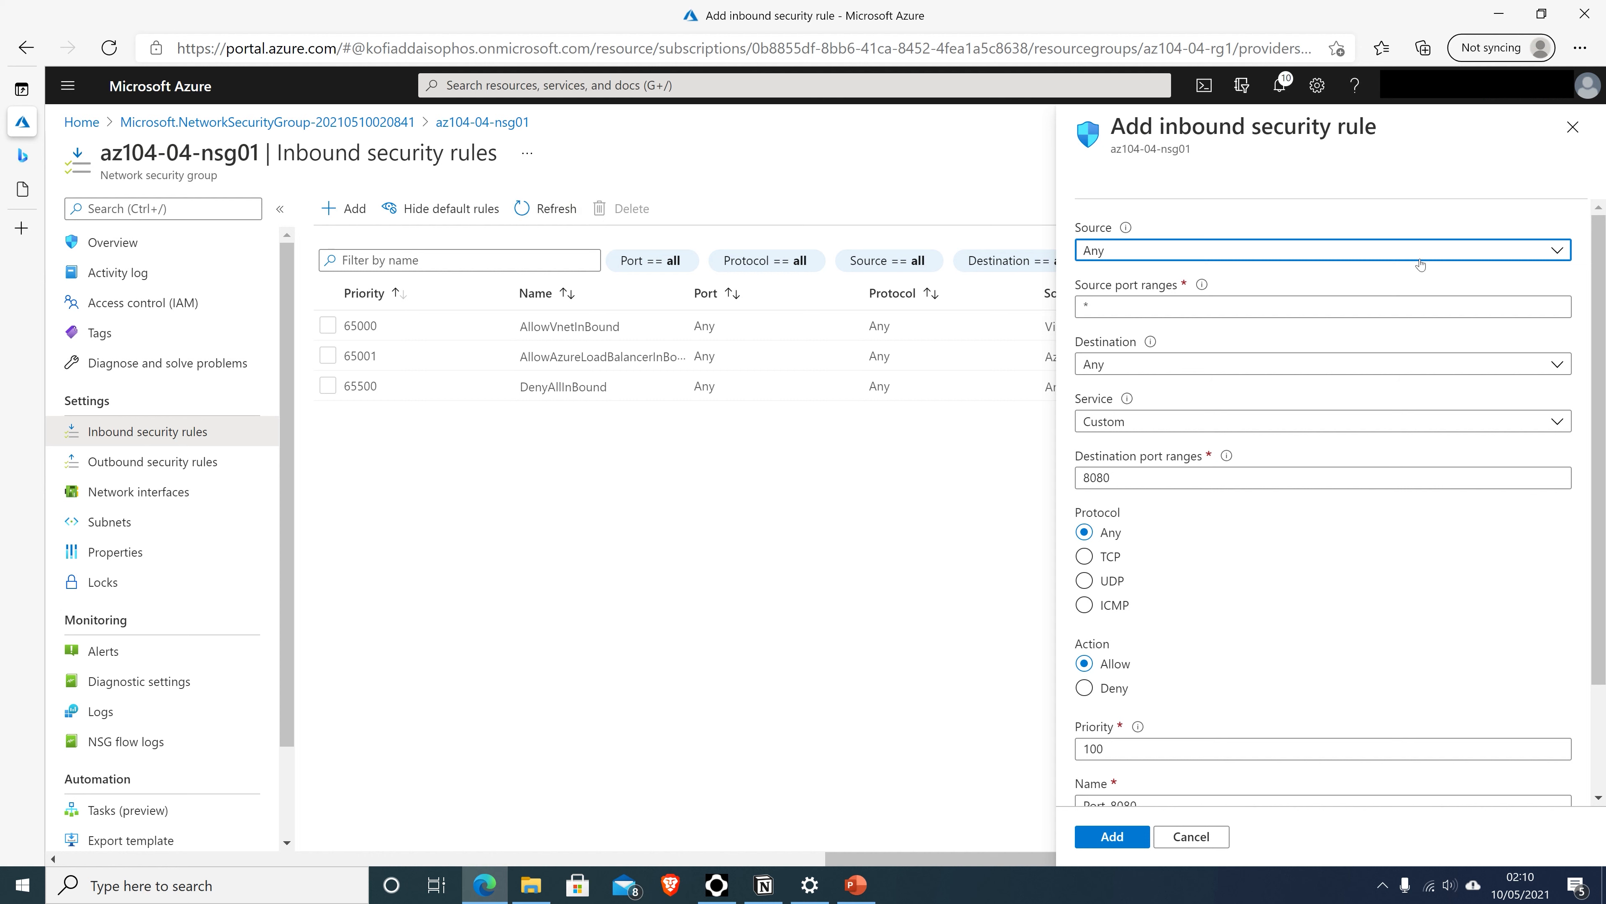
{"action": "left_click", "coordinate": [1164, 424]}
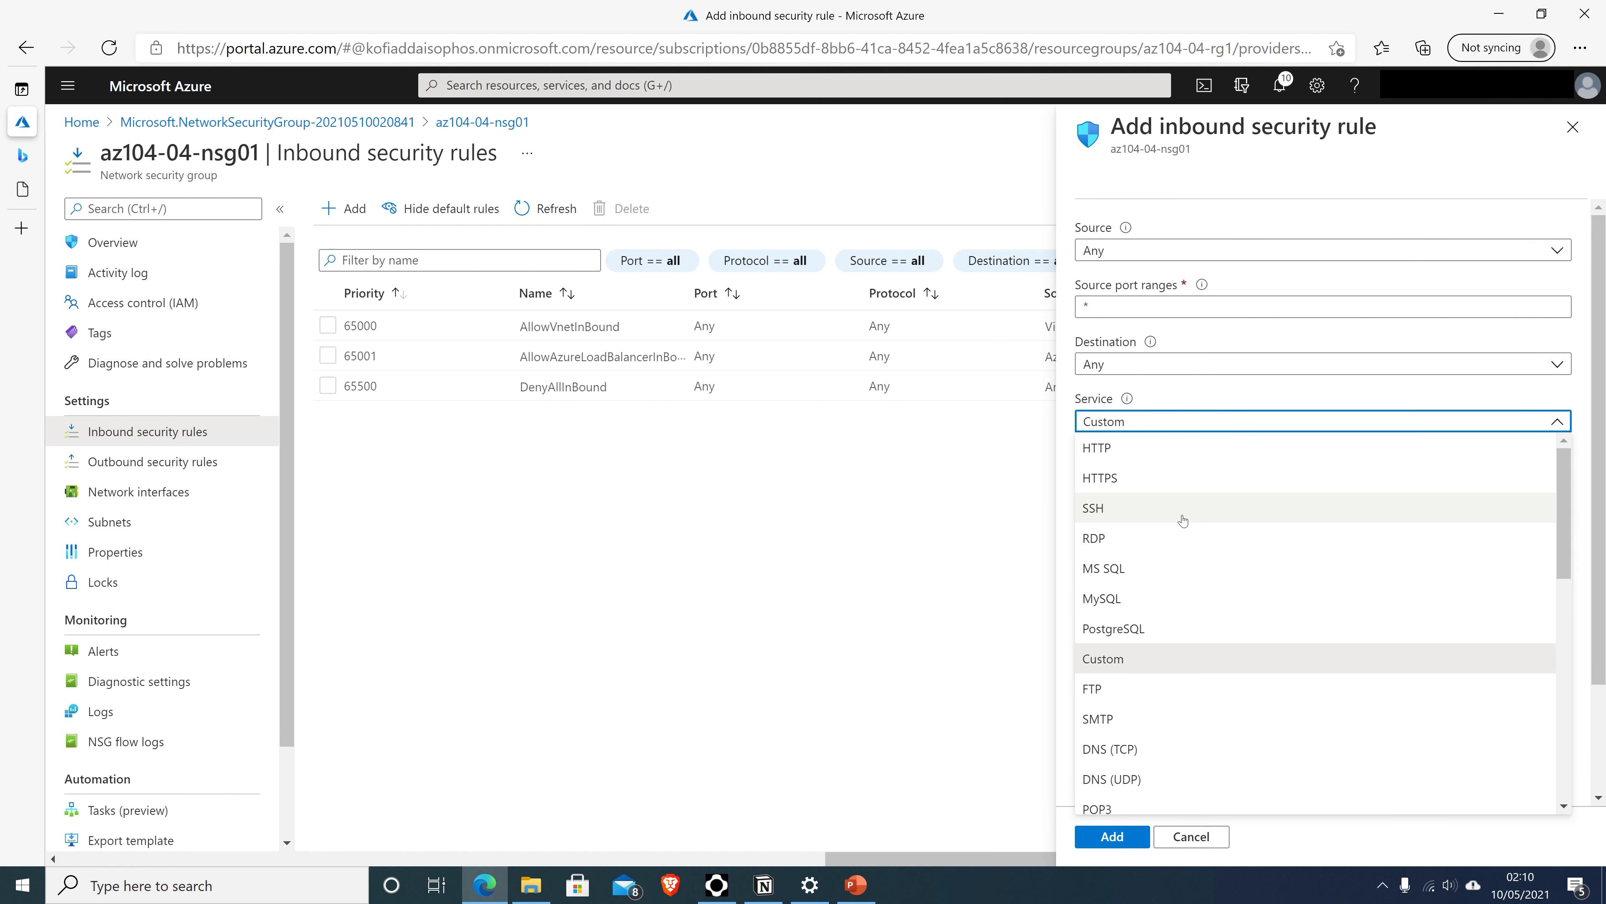
{"action": "scroll", "coordinate": [1180, 523], "scroll_direction": "down", "scroll_amount": 2}
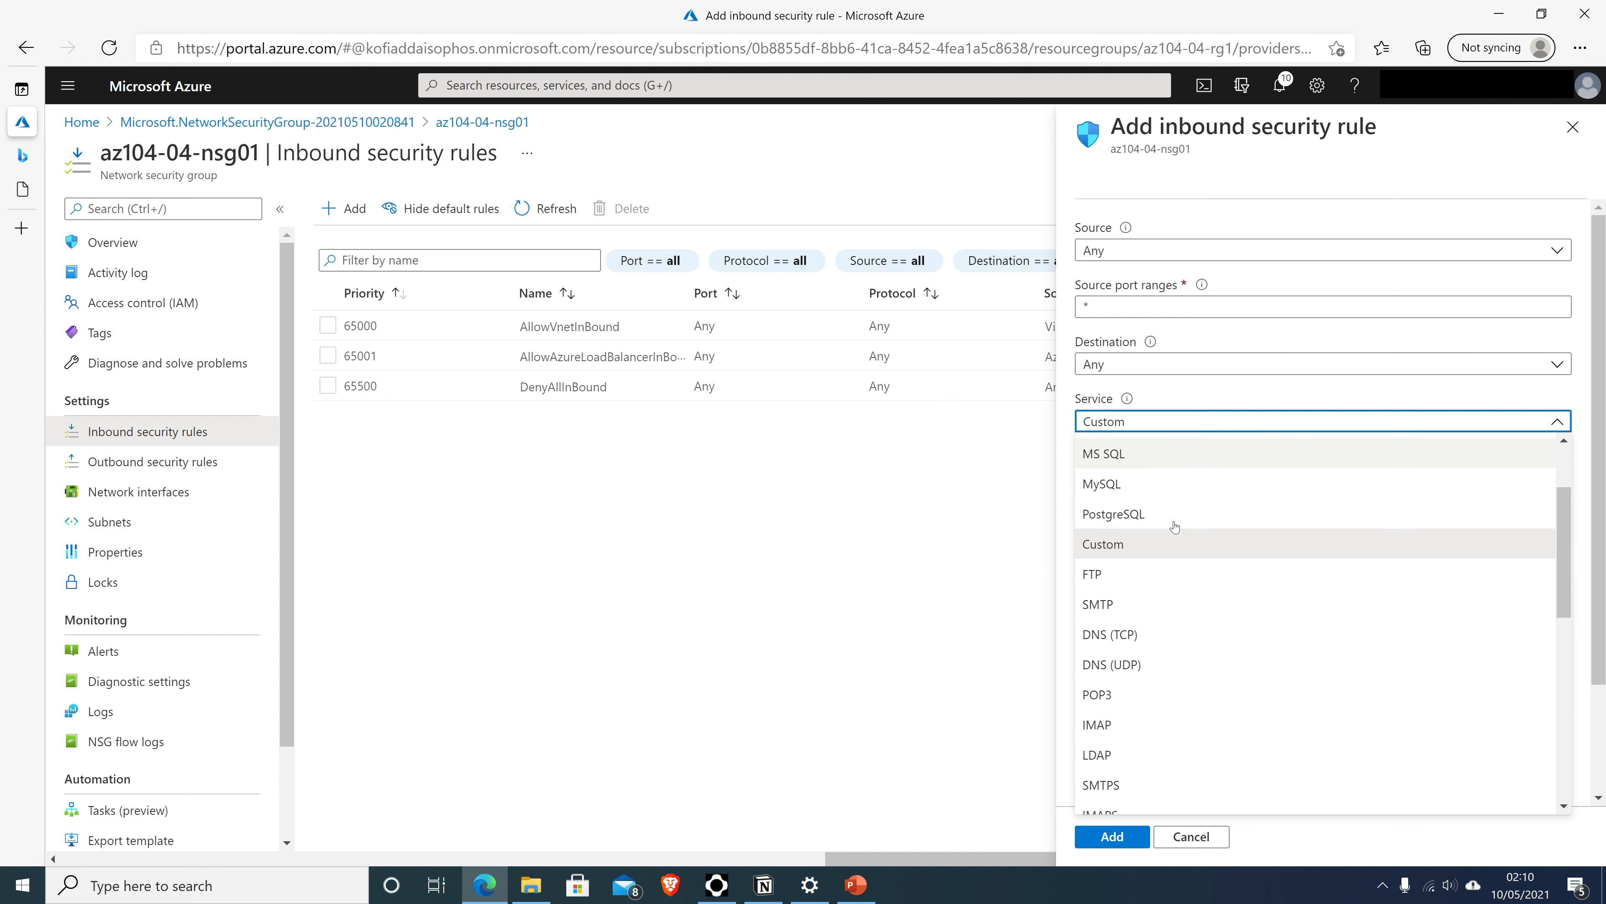
{"action": "scroll", "coordinate": [1174, 526], "scroll_direction": "down", "scroll_amount": 3}
{"action": "scroll", "coordinate": [1174, 526], "scroll_direction": "down", "scroll_amount": 2}
{"action": "scroll", "coordinate": [1175, 526], "scroll_direction": "up", "scroll_amount": 5}
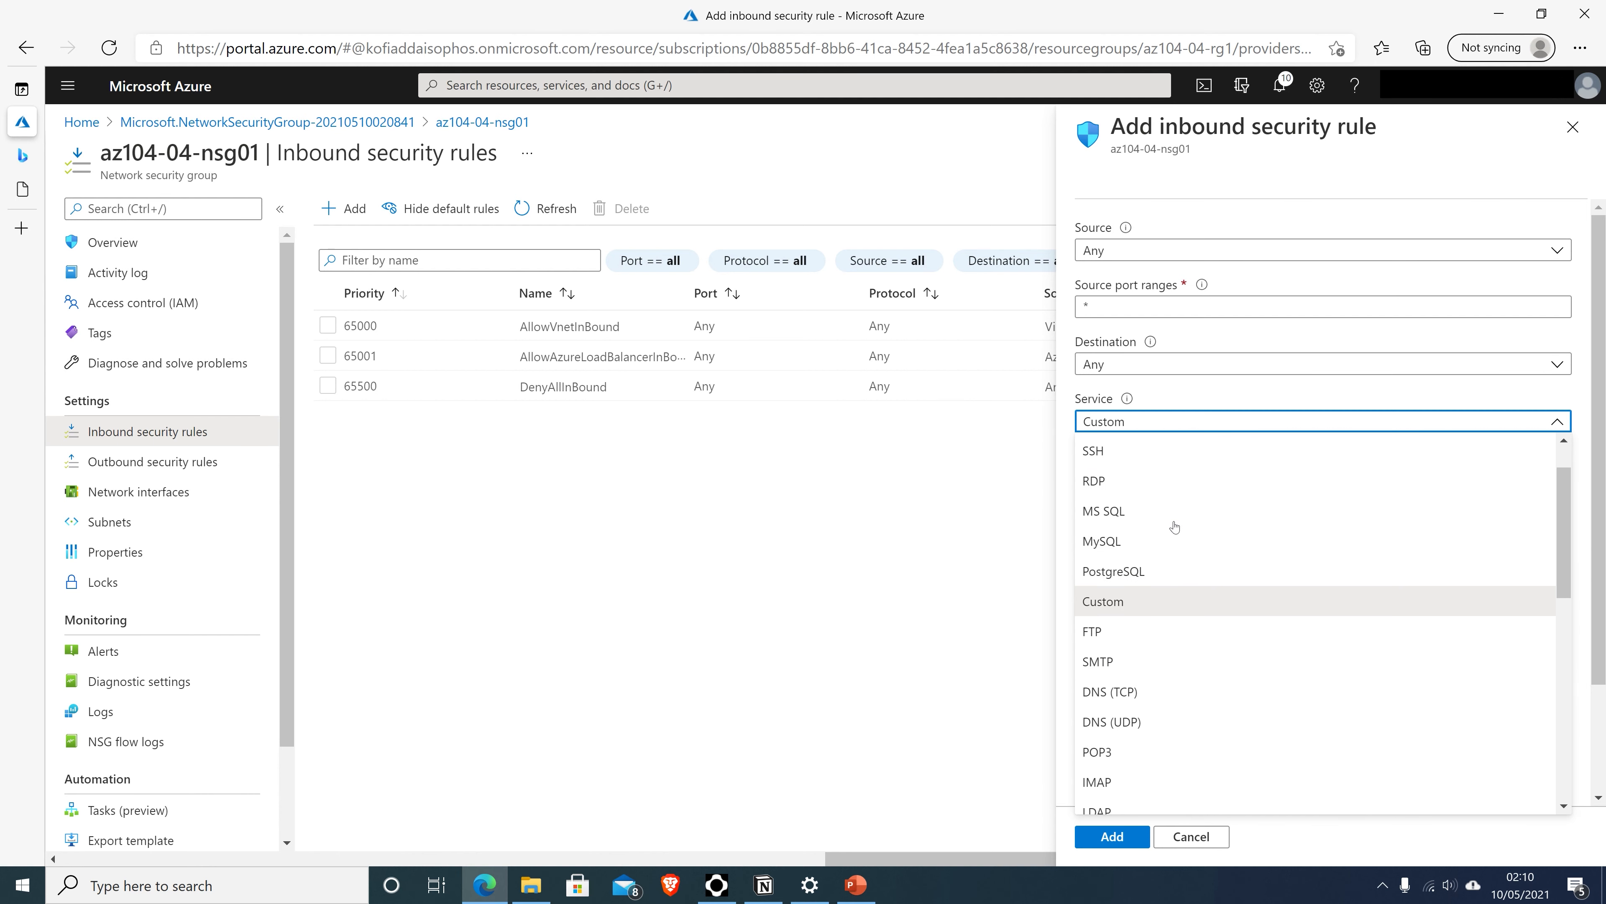
{"action": "left_click", "coordinate": [1108, 480]}
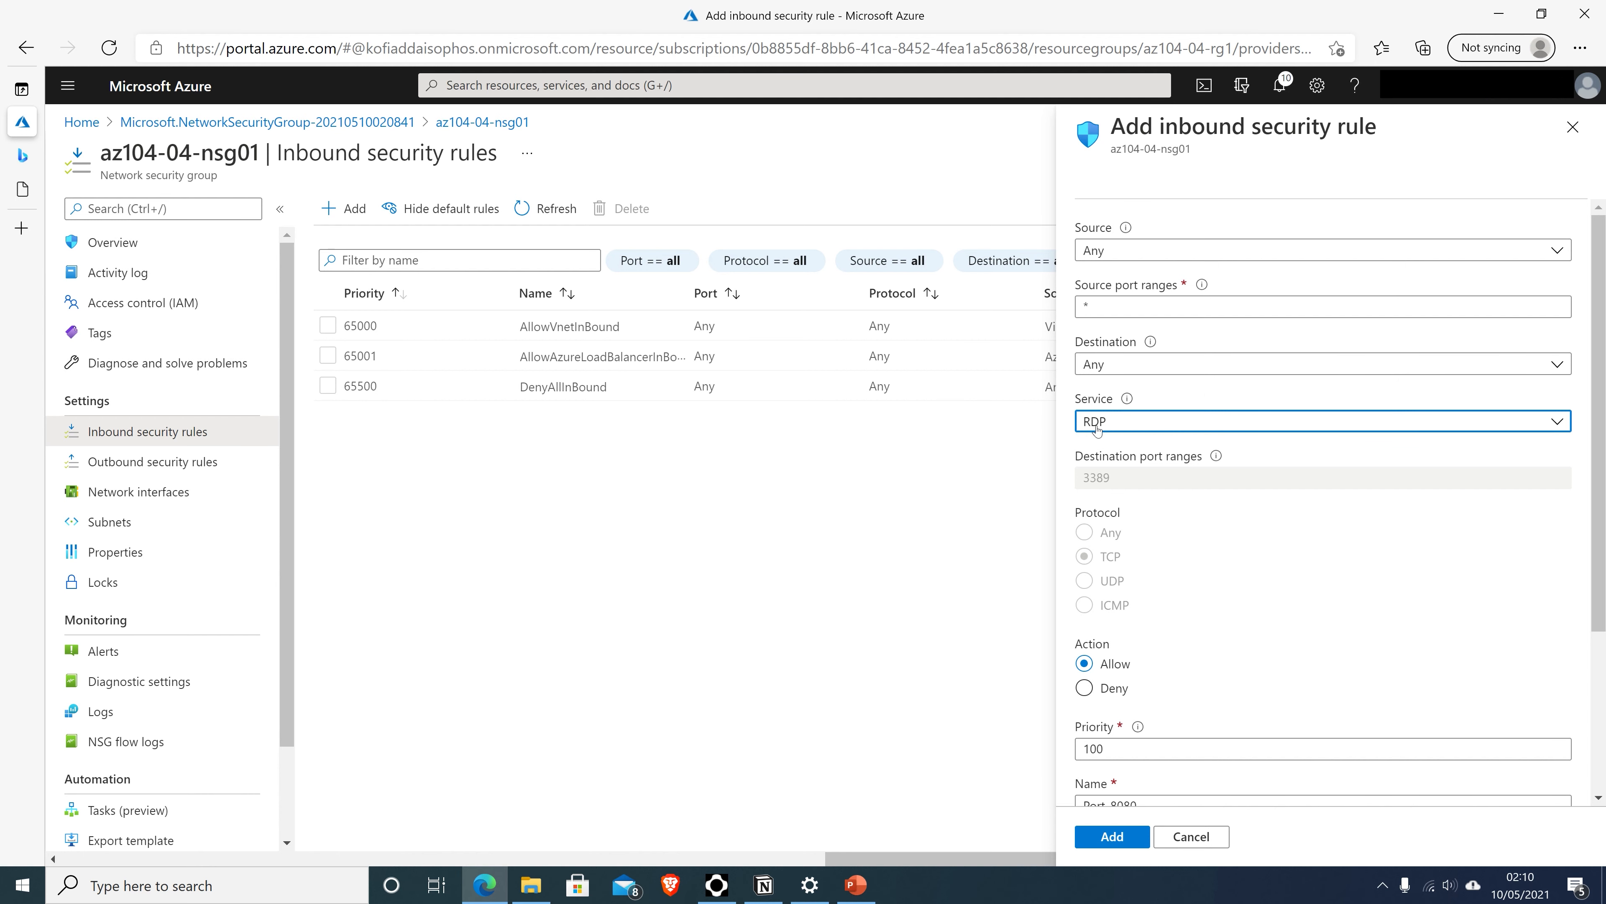
Step: Give the RDP rule priority 300 and the name AllowRDPBound, add it, and refresh the list of inbound rules
{"action": "scroll", "coordinate": [1117, 498], "scroll_direction": "down", "scroll_amount": 3}
{"action": "left_click", "coordinate": [1089, 566]}
{"action": "key", "text": "BackSpace"}
{"action": "key", "text": "BackSpace"}
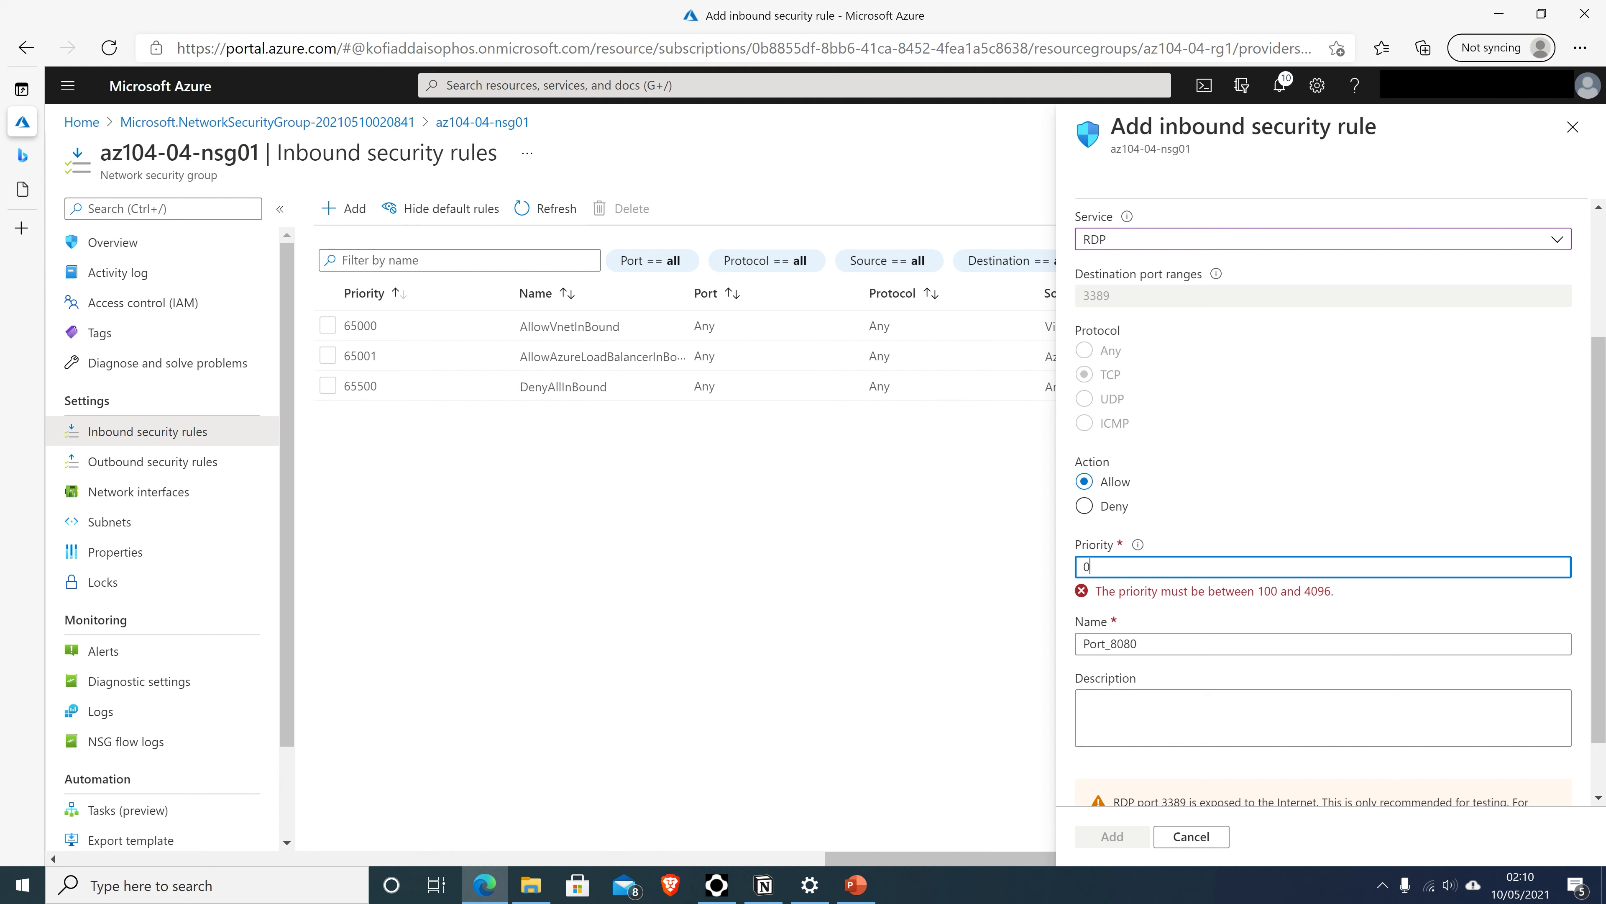
{"action": "key", "text": "BackSpace"}
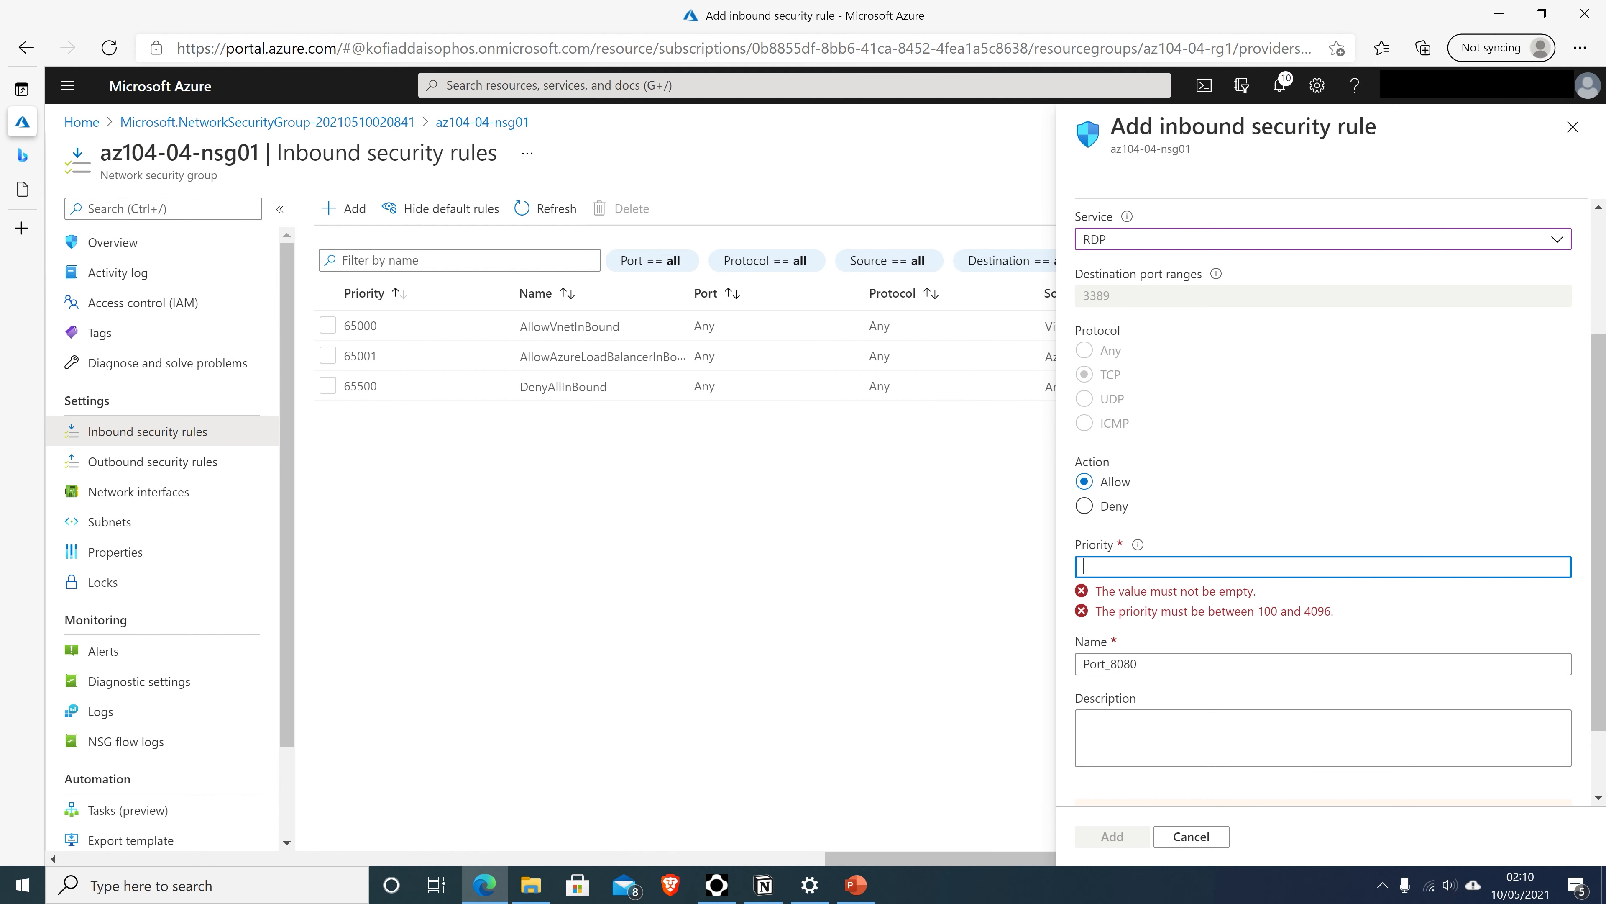
{"action": "type", "text": "300"}
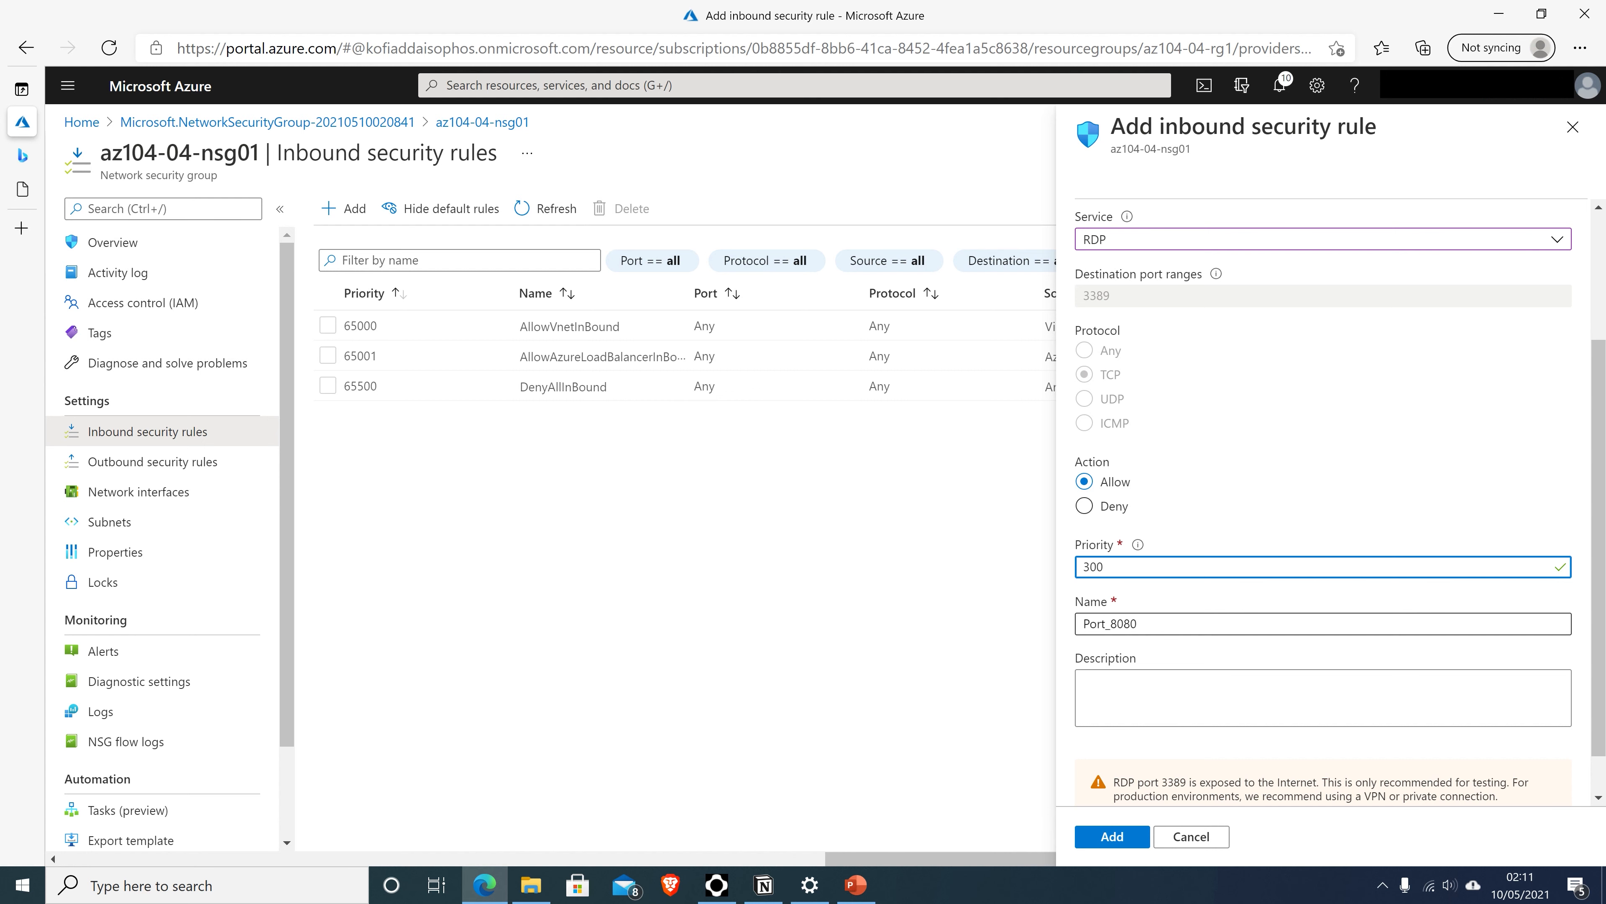
{"action": "key", "text": "Tab"}
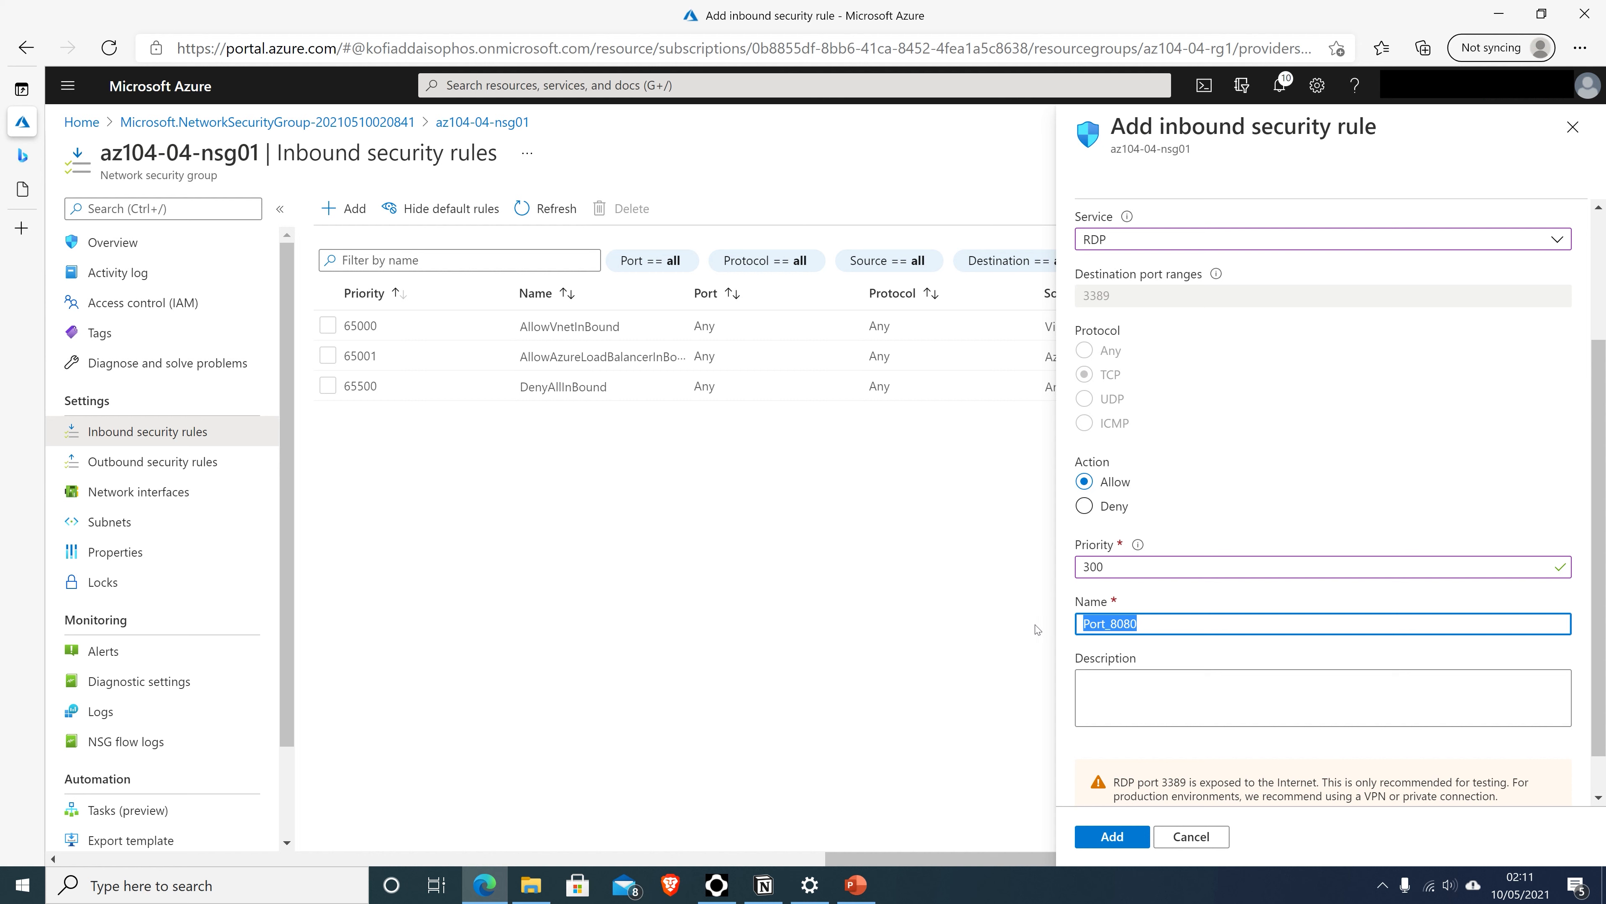
{"action": "type", "text": "Allo"}
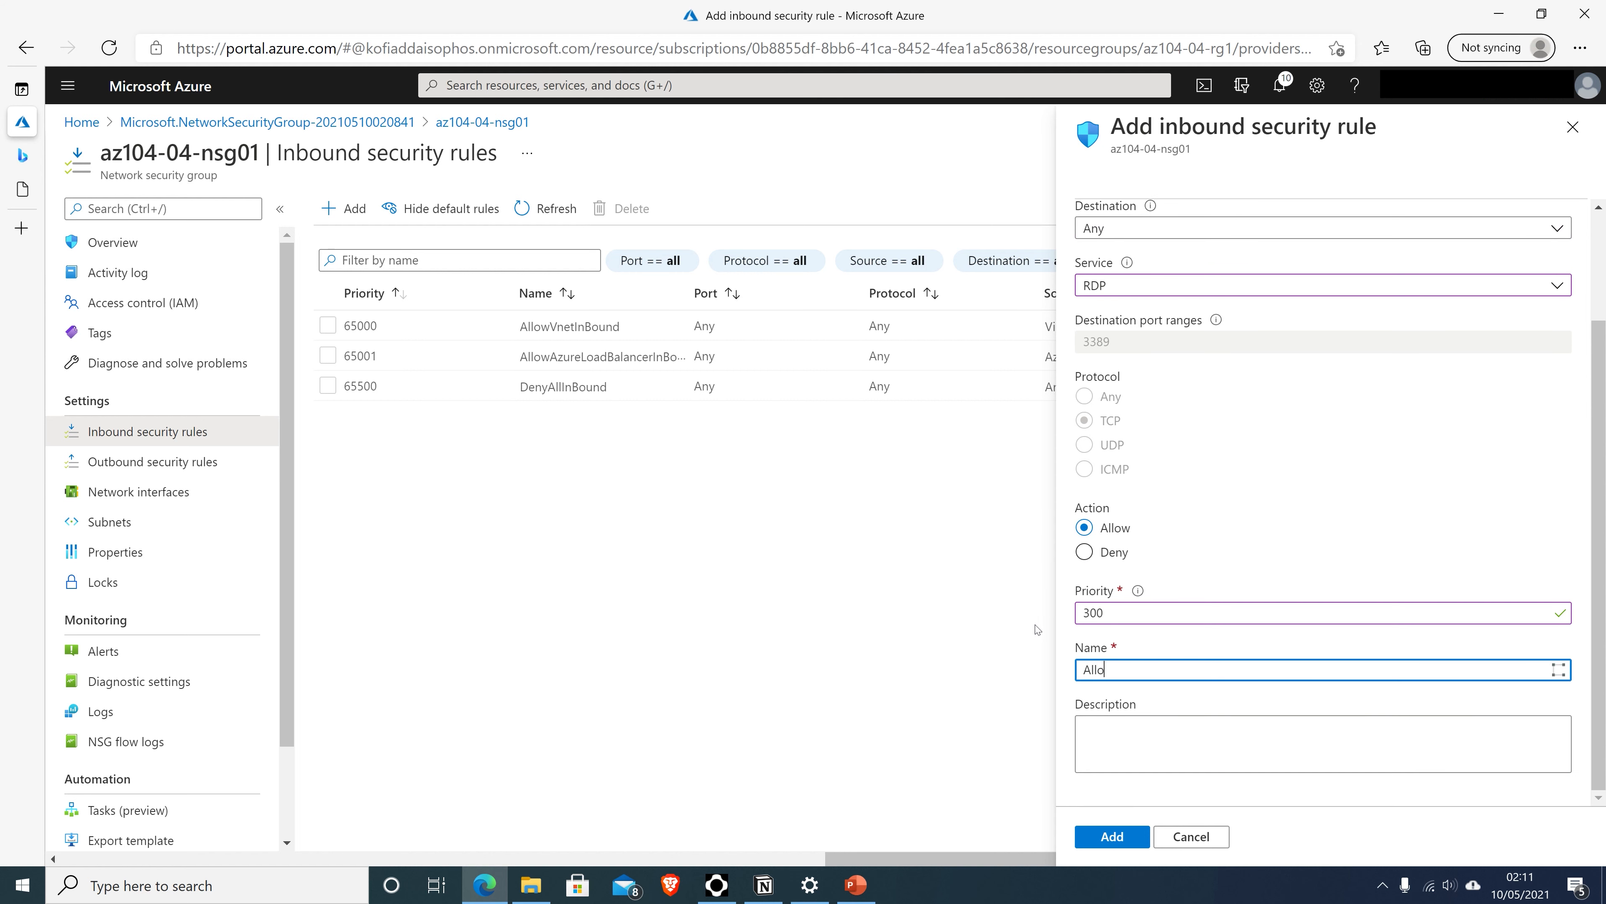
{"action": "type", "text": "wRDPBound"}
{"action": "left_click", "coordinate": [1110, 838]}
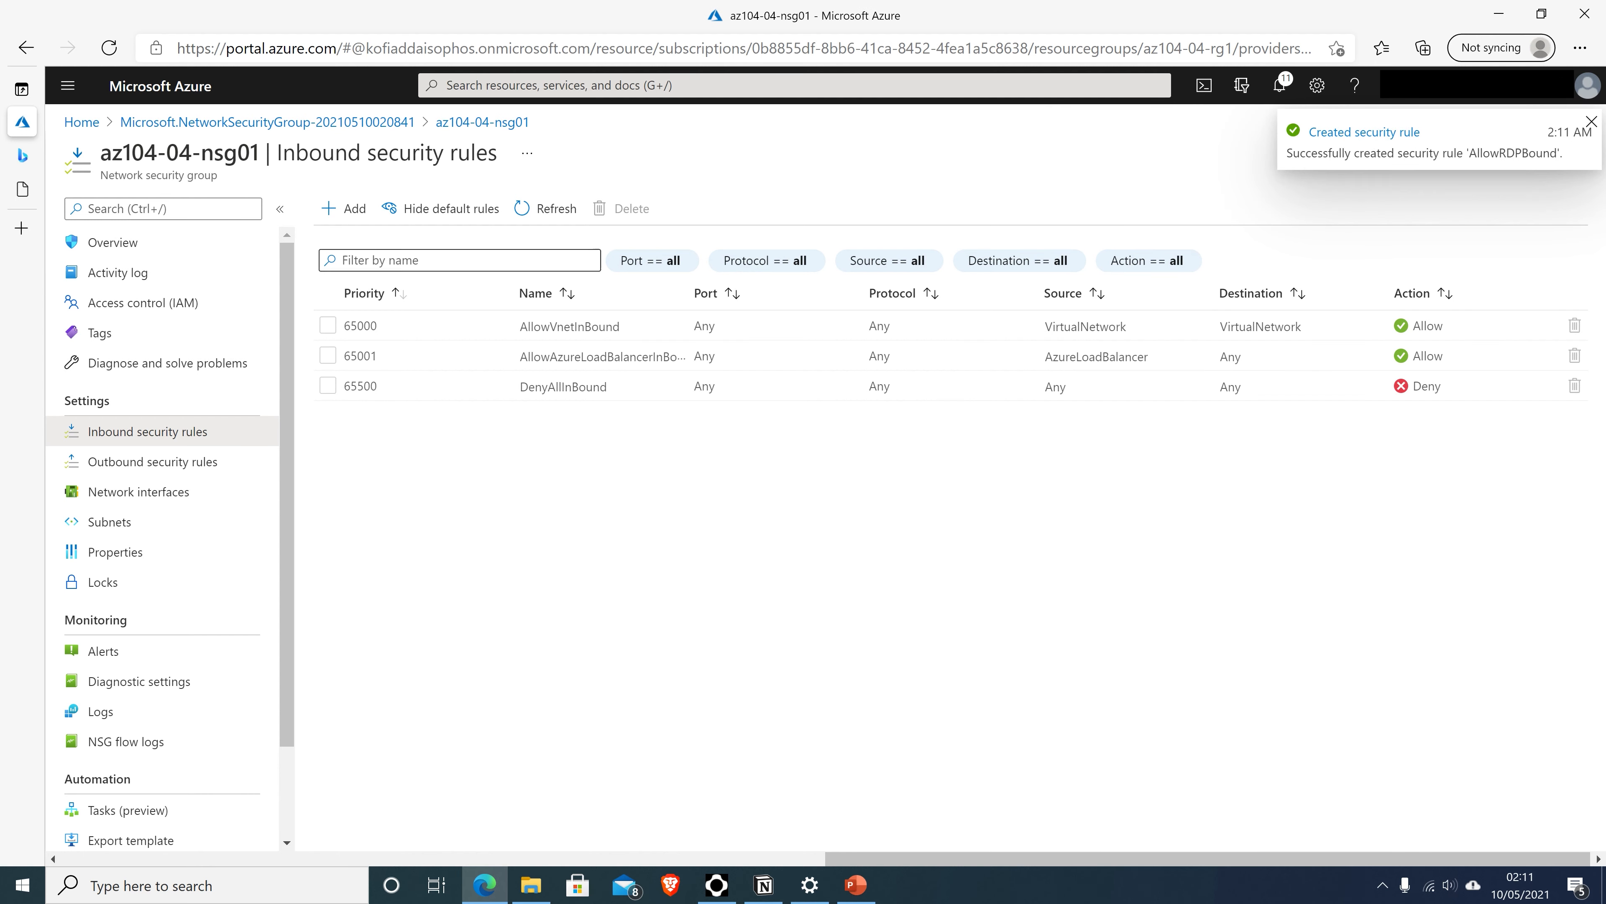
{"action": "left_click", "coordinate": [544, 215]}
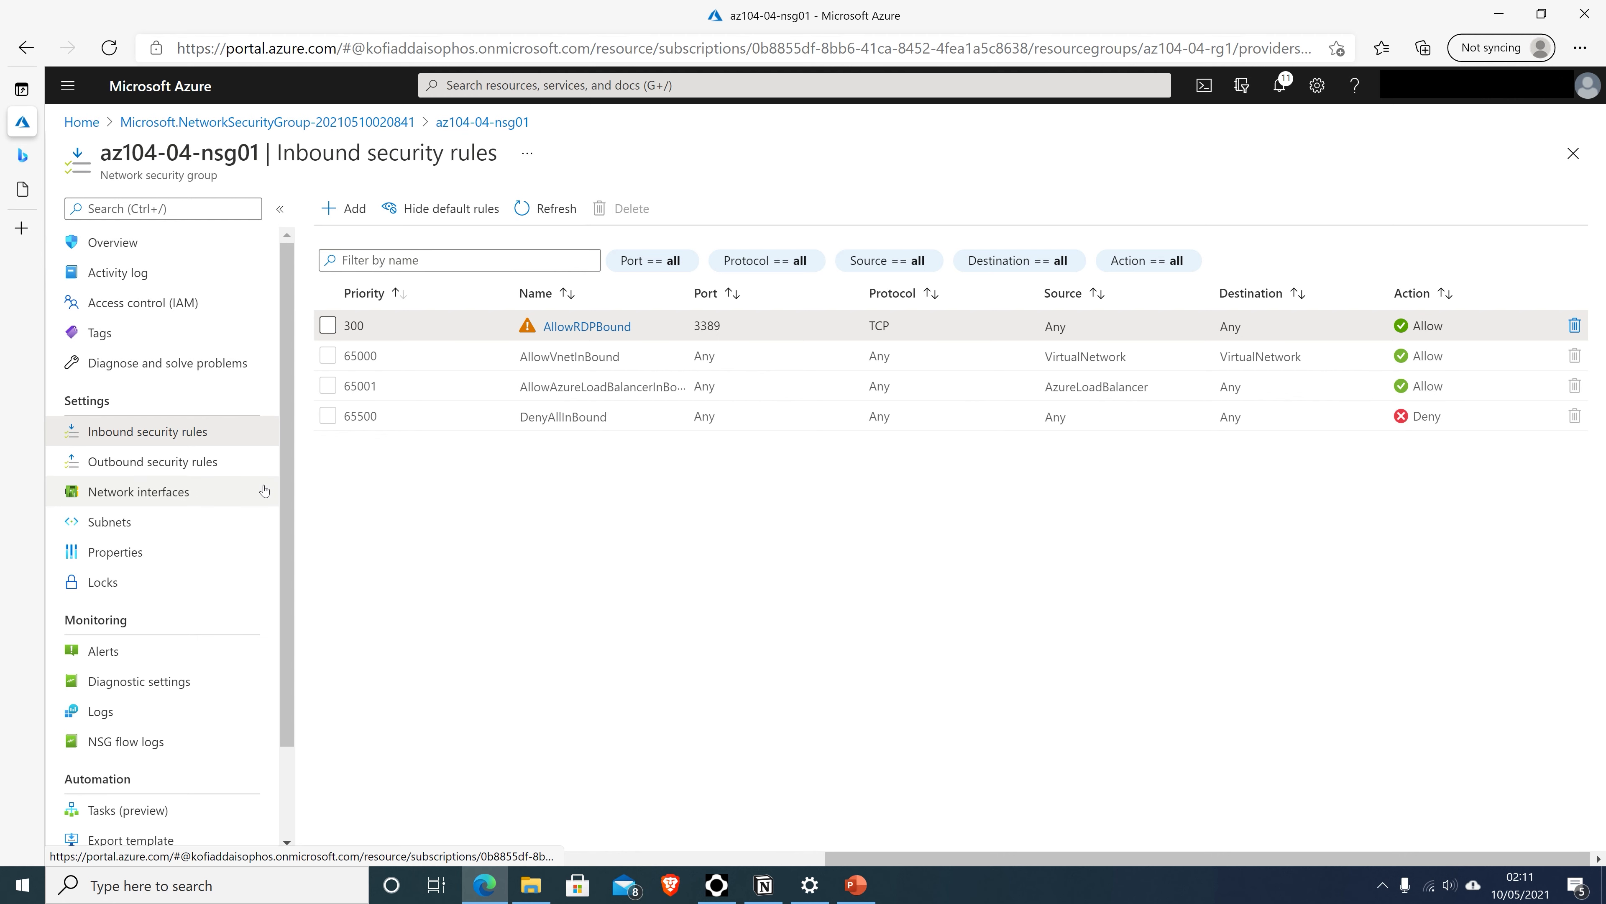
Step: Associate the network interfaces az104-04-nic0 and az104-04-nic1 with the network security group az104-04-nsg01
{"action": "scroll", "coordinate": [265, 491], "scroll_direction": "down", "scroll_amount": 2}
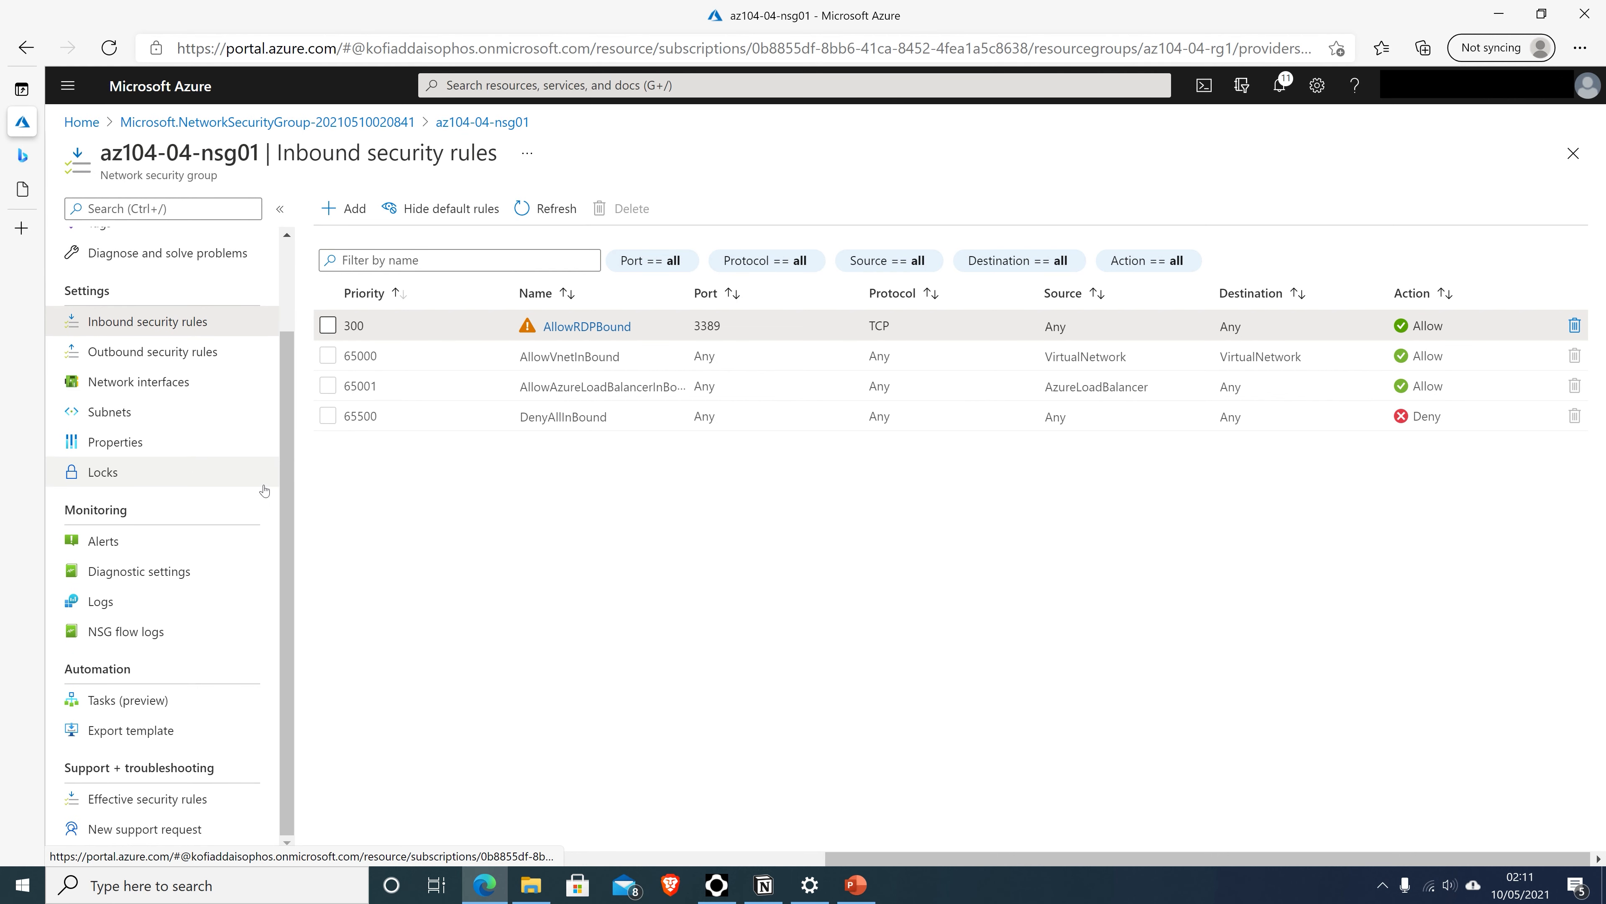
{"action": "scroll", "coordinate": [264, 491], "scroll_direction": "up", "scroll_amount": 2}
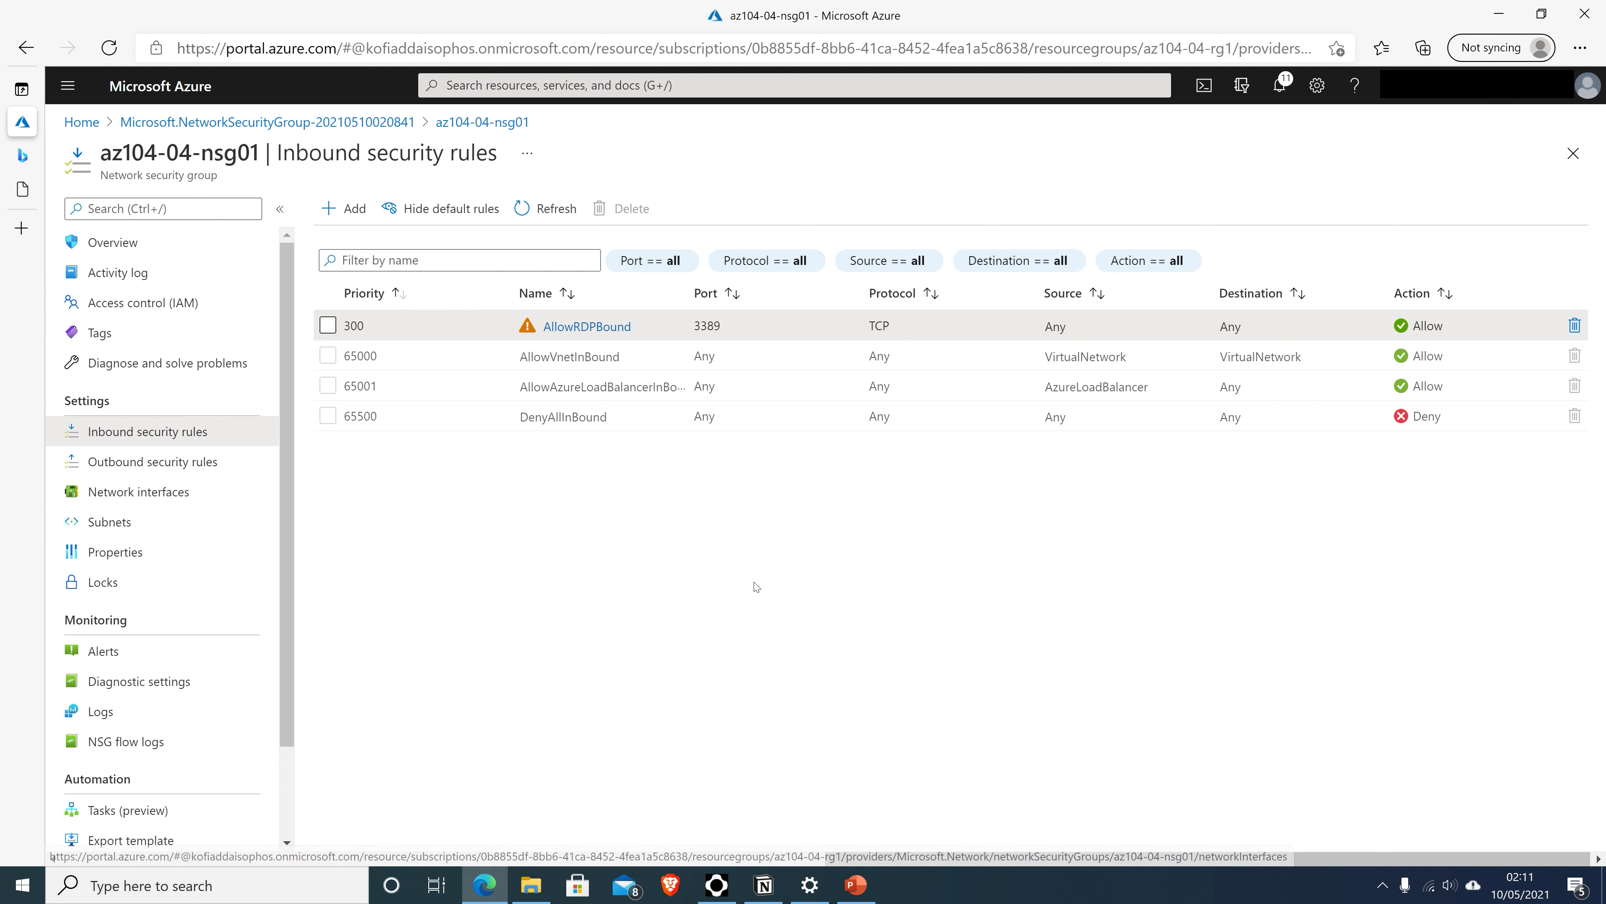
{"action": "left_click", "coordinate": [146, 501]}
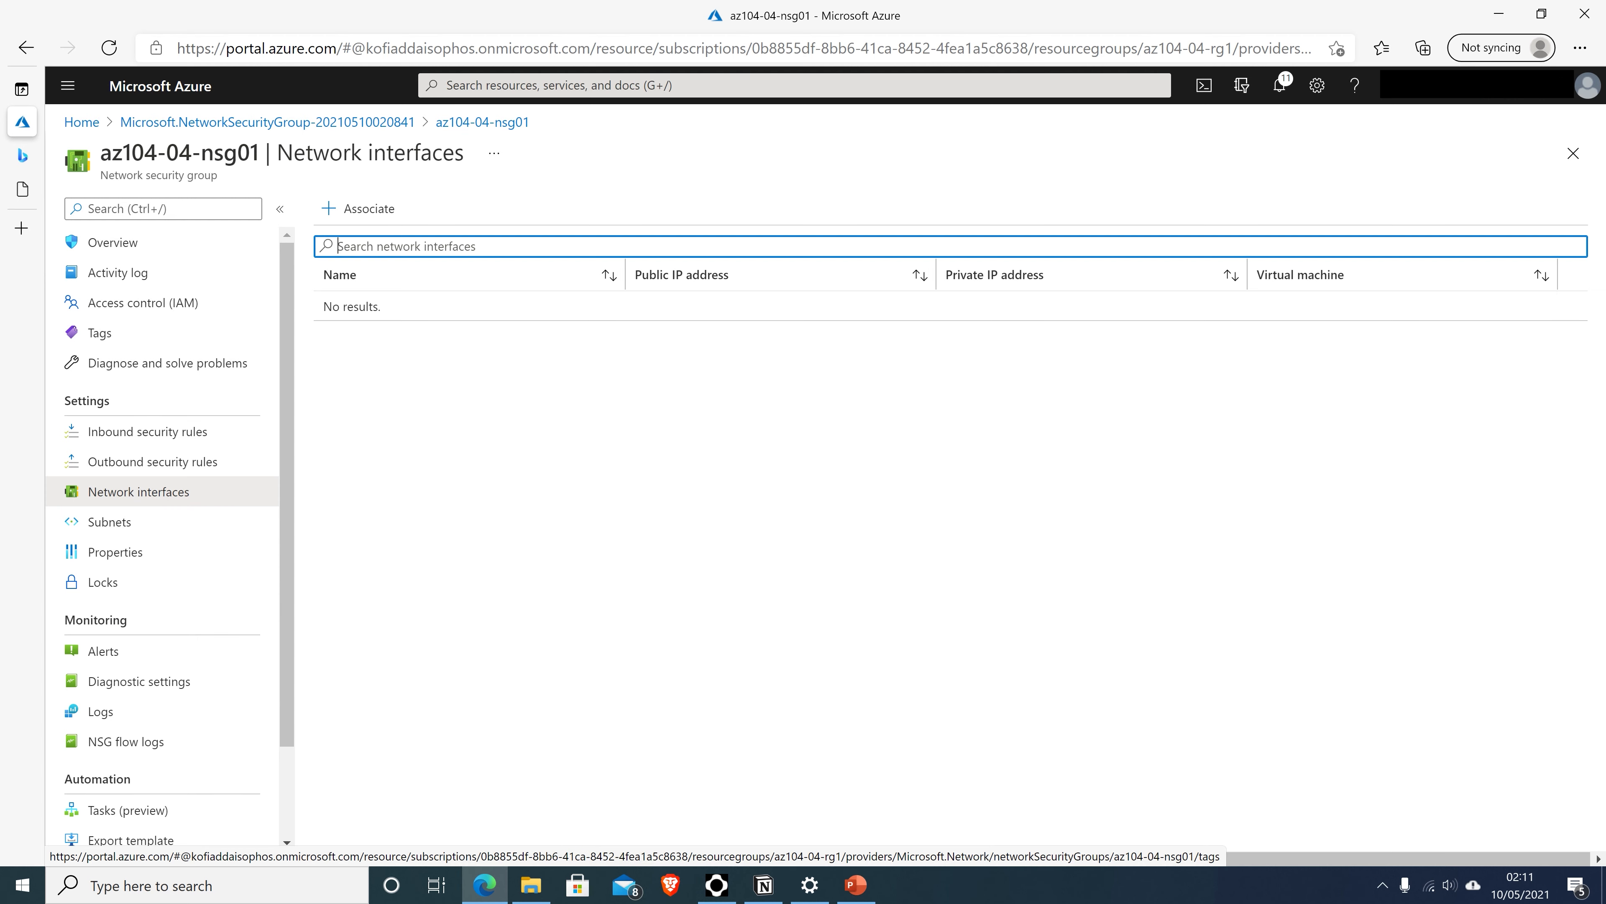
{"action": "left_click", "coordinate": [372, 209]}
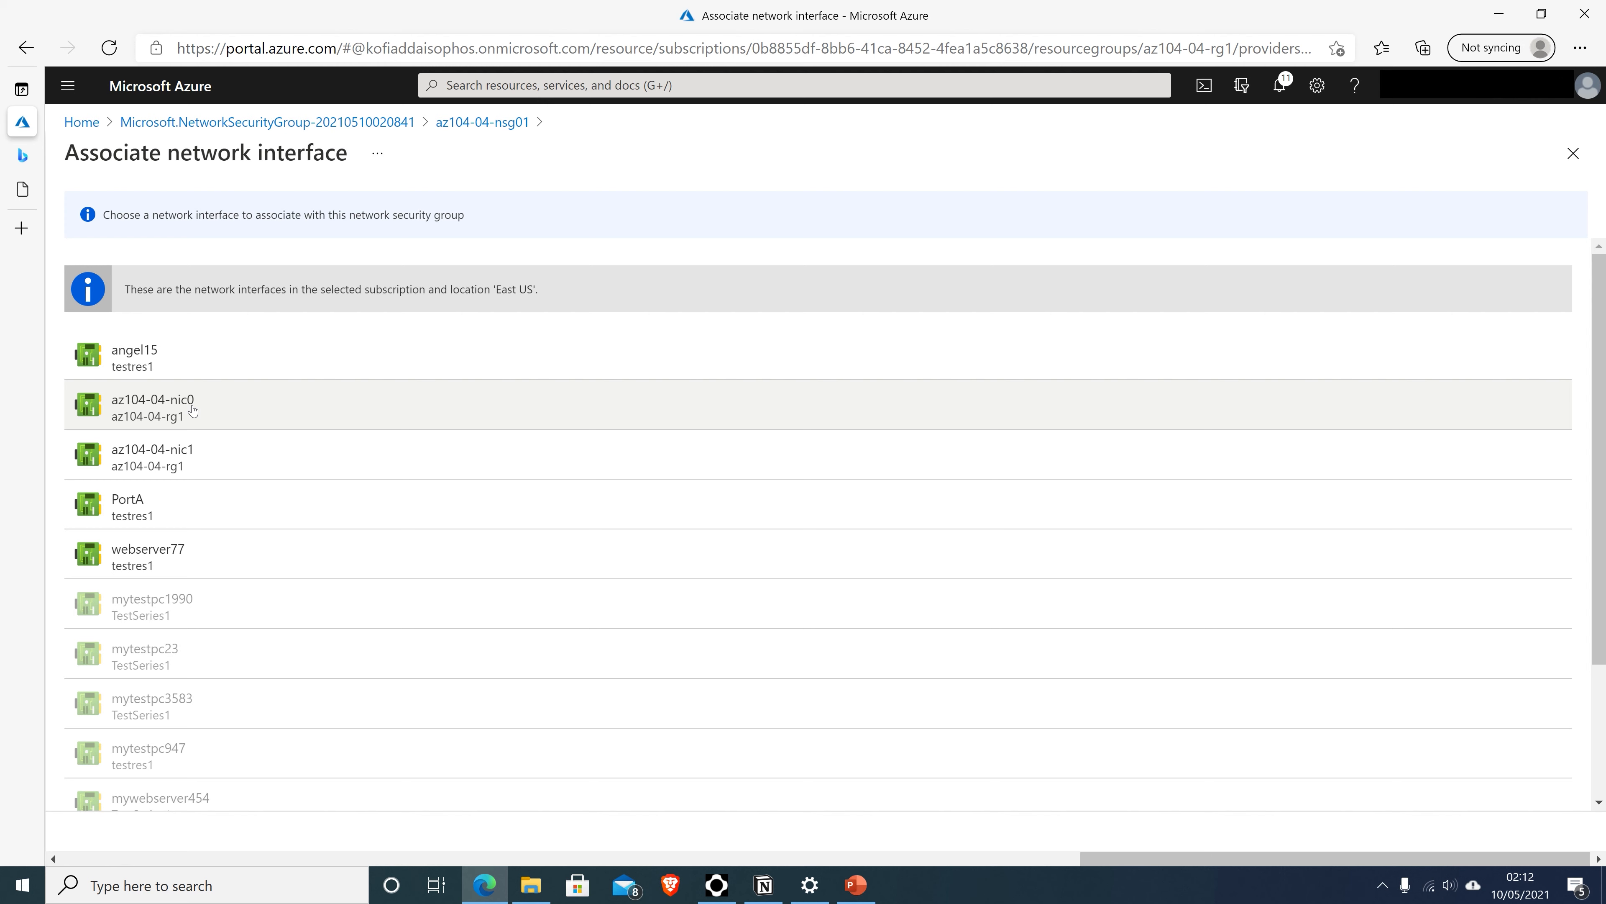
{"action": "left_click", "coordinate": [221, 410]}
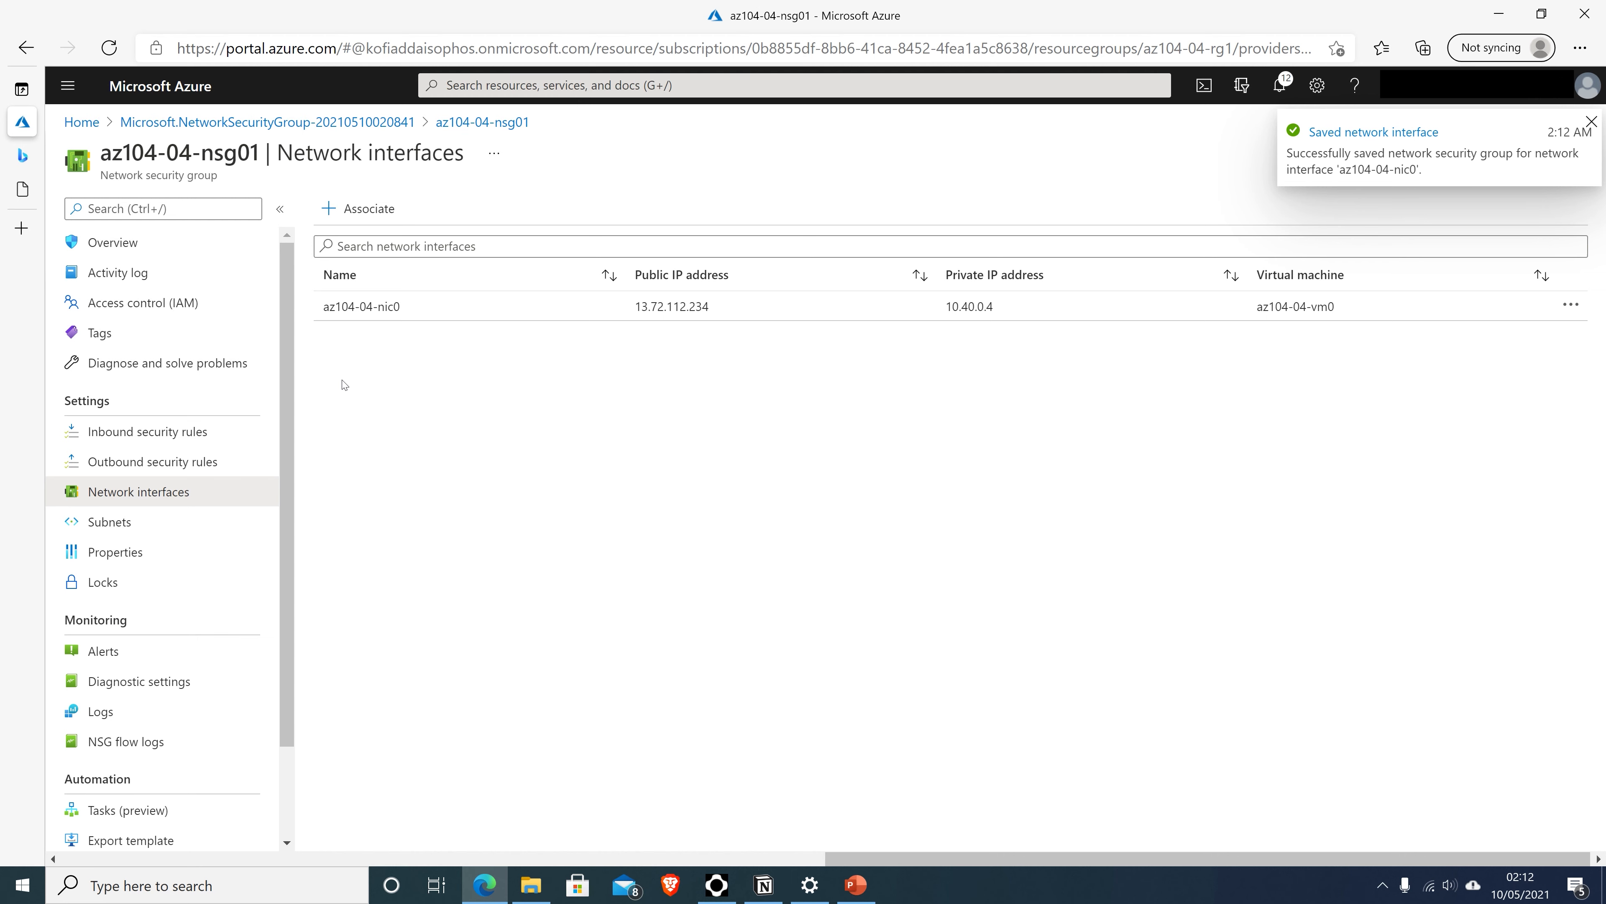
{"action": "left_click", "coordinate": [361, 212]}
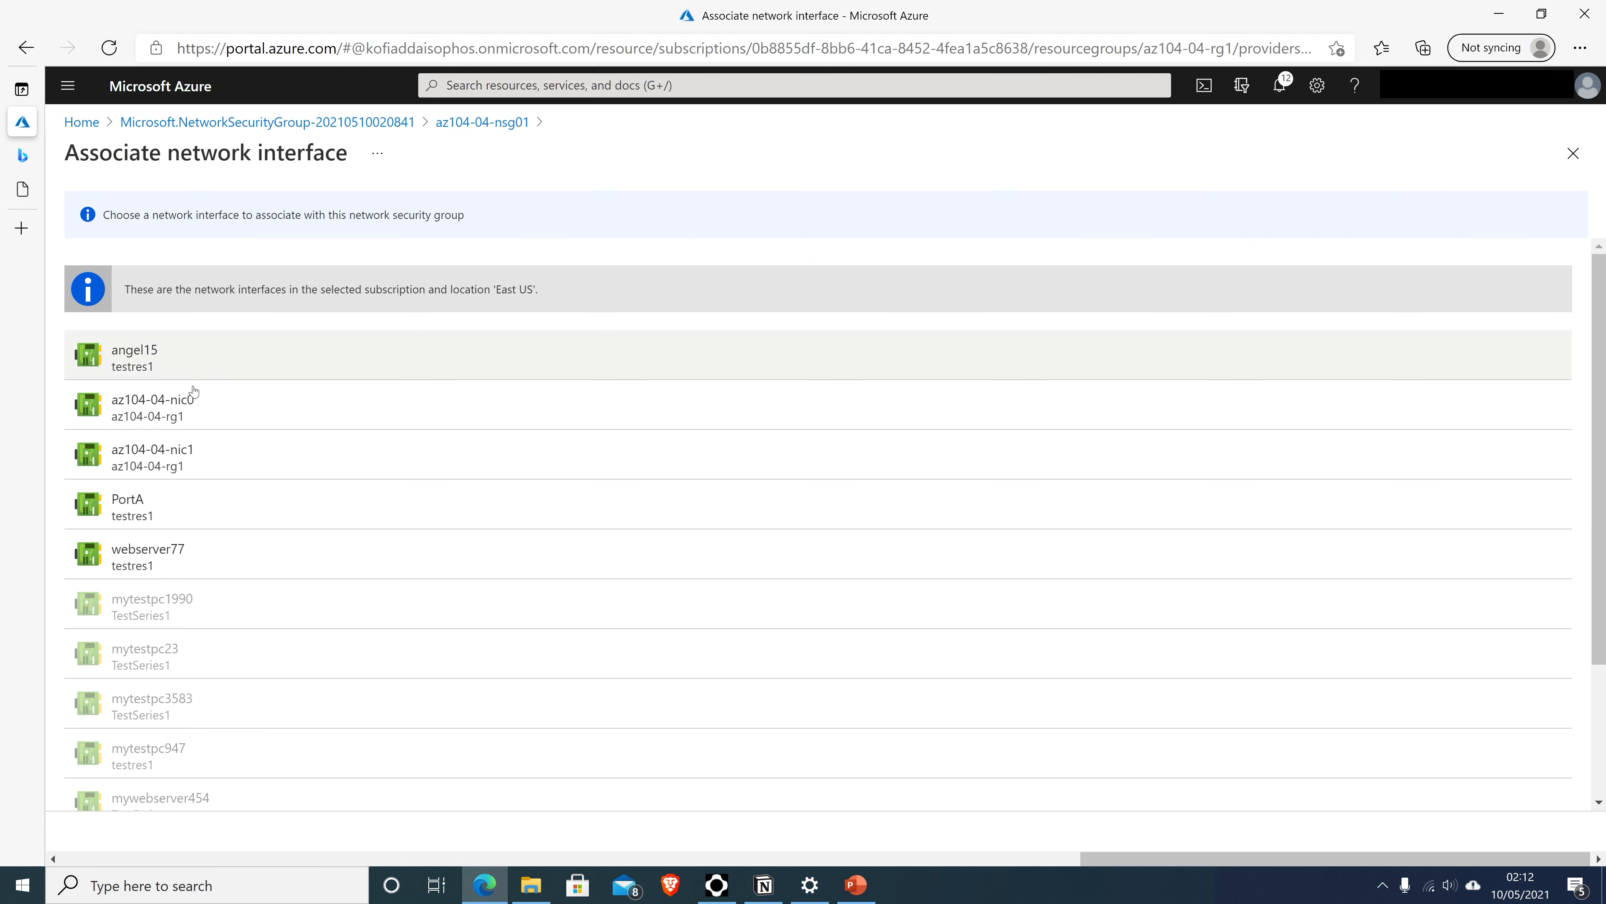
{"action": "left_click", "coordinate": [169, 456]}
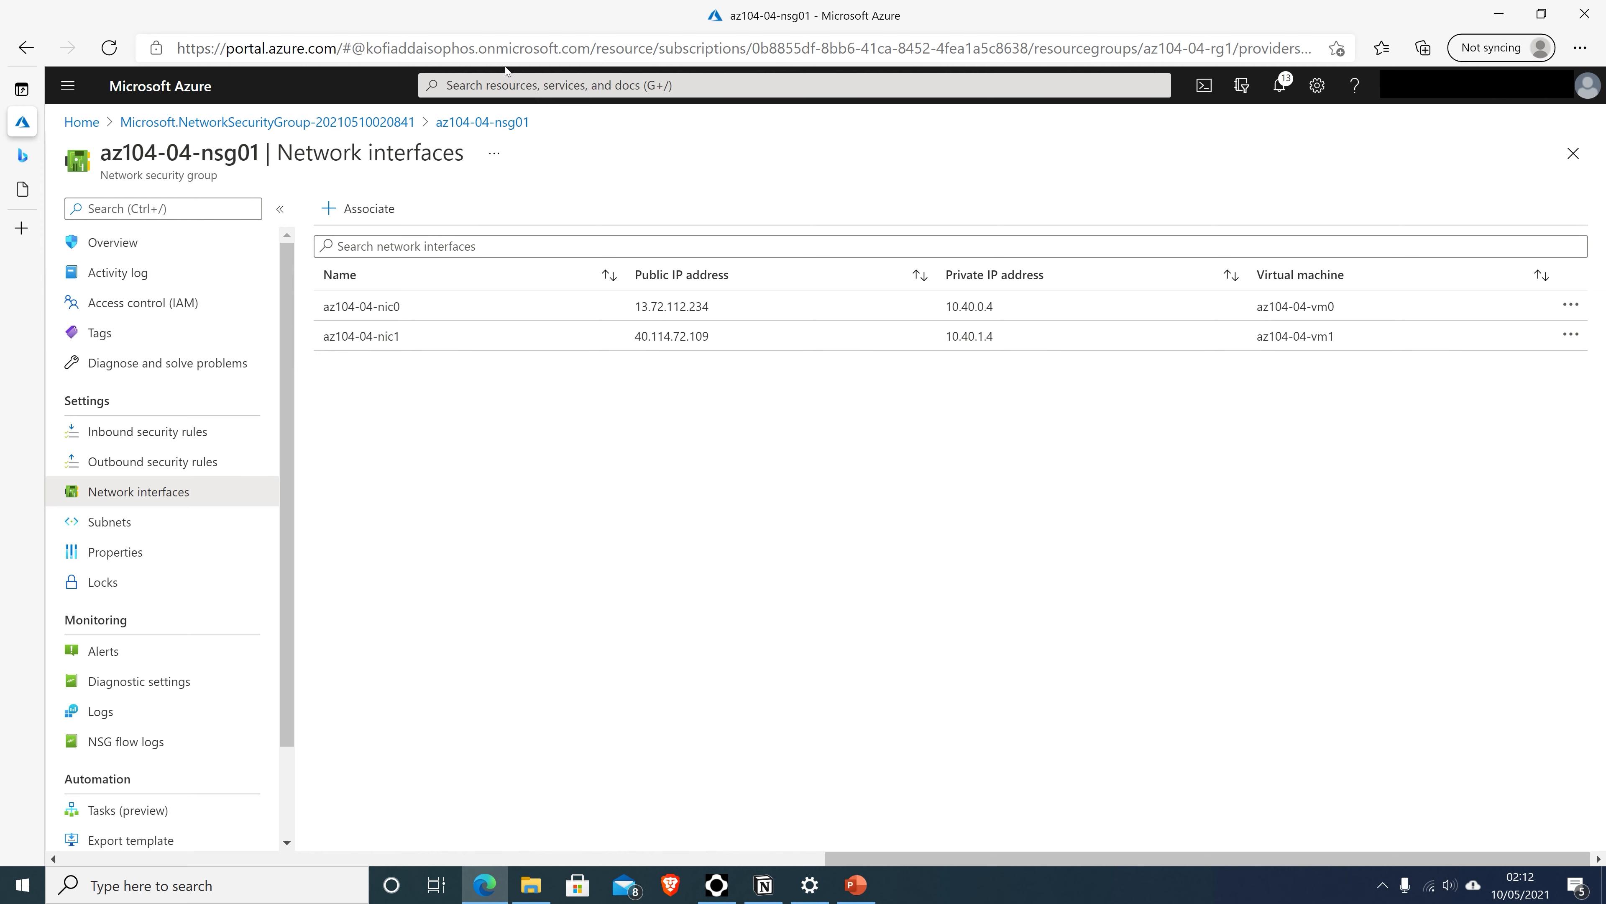
Step: Search the portal for resource groups, open az104-04-rg1, and go to the connection settings of virtual machine az104-04-vm0
{"action": "left_click", "coordinate": [633, 86]}
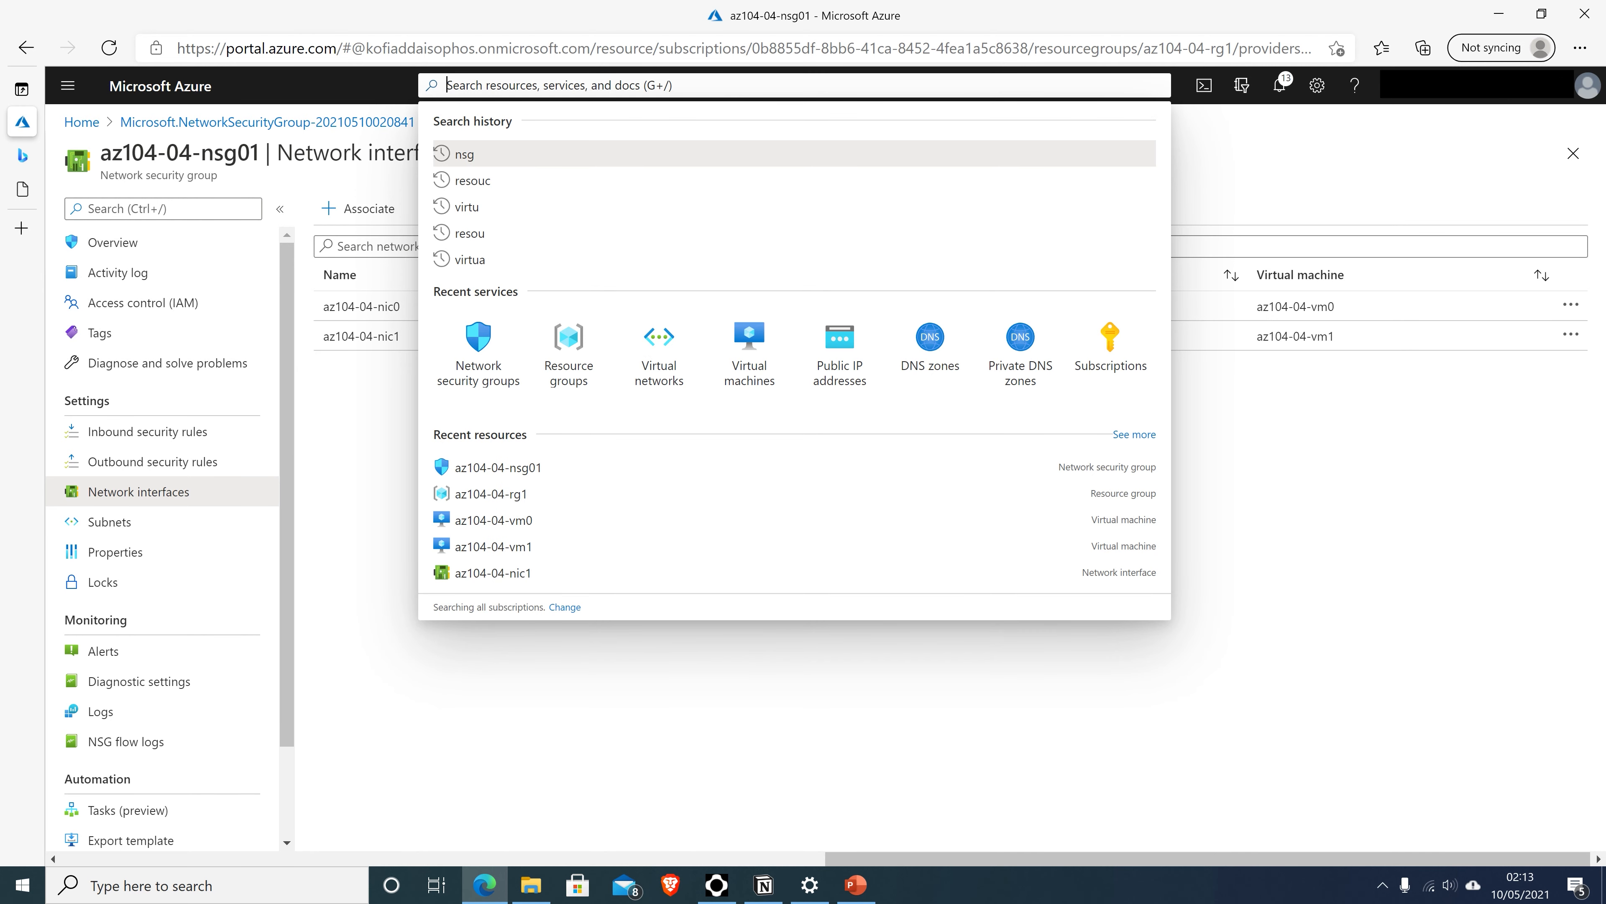
{"action": "type", "text": "resou"}
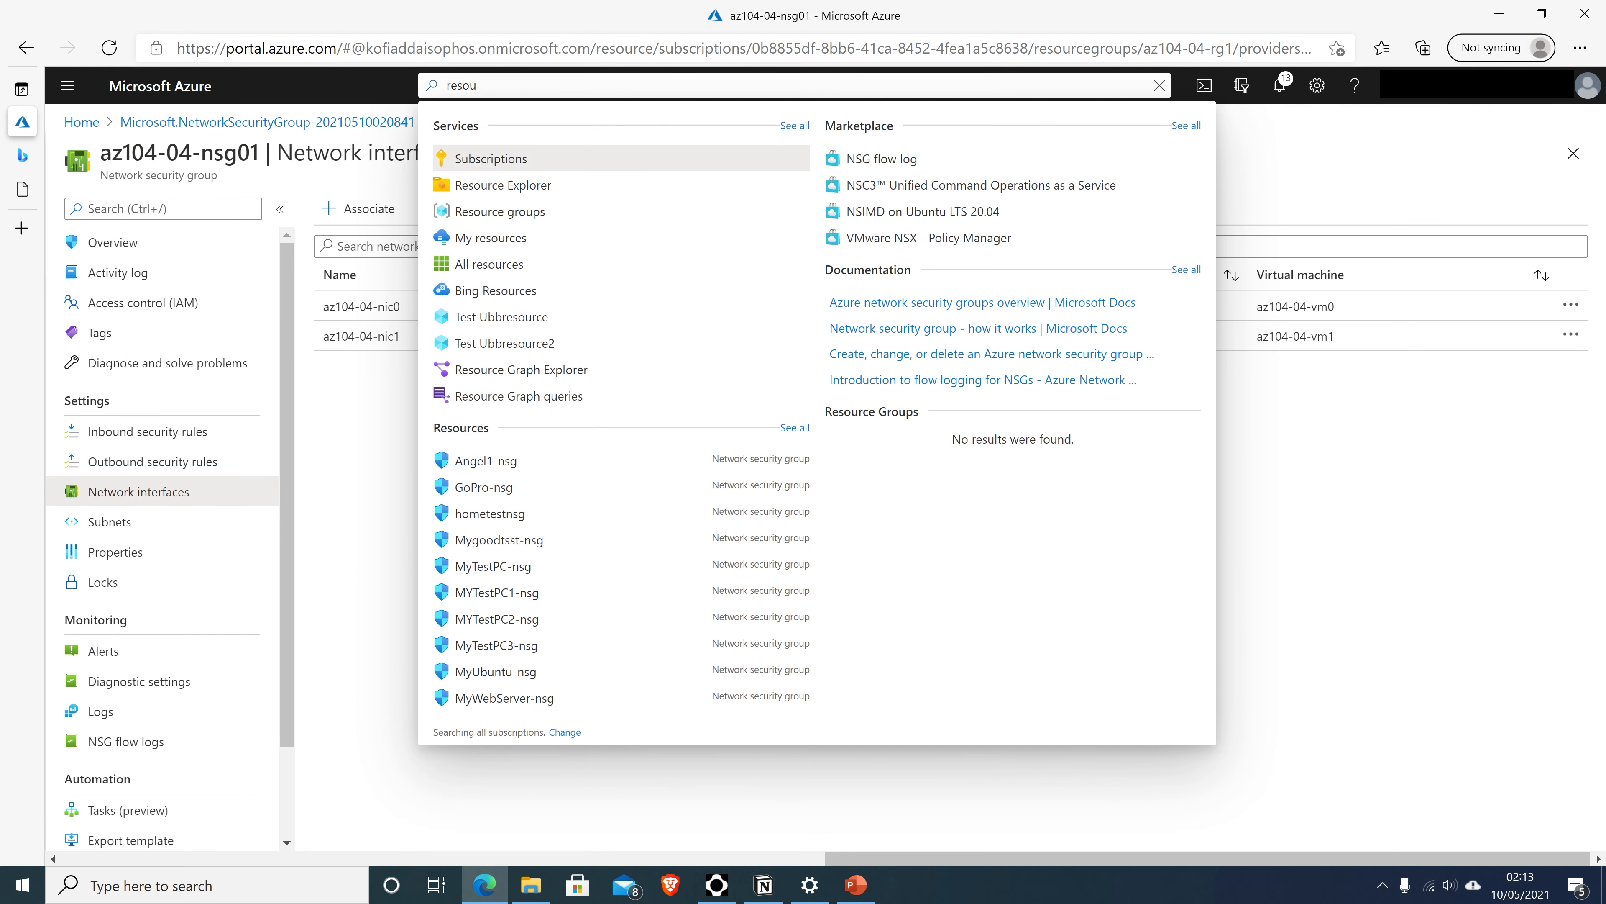
{"action": "type", "text": "rc"}
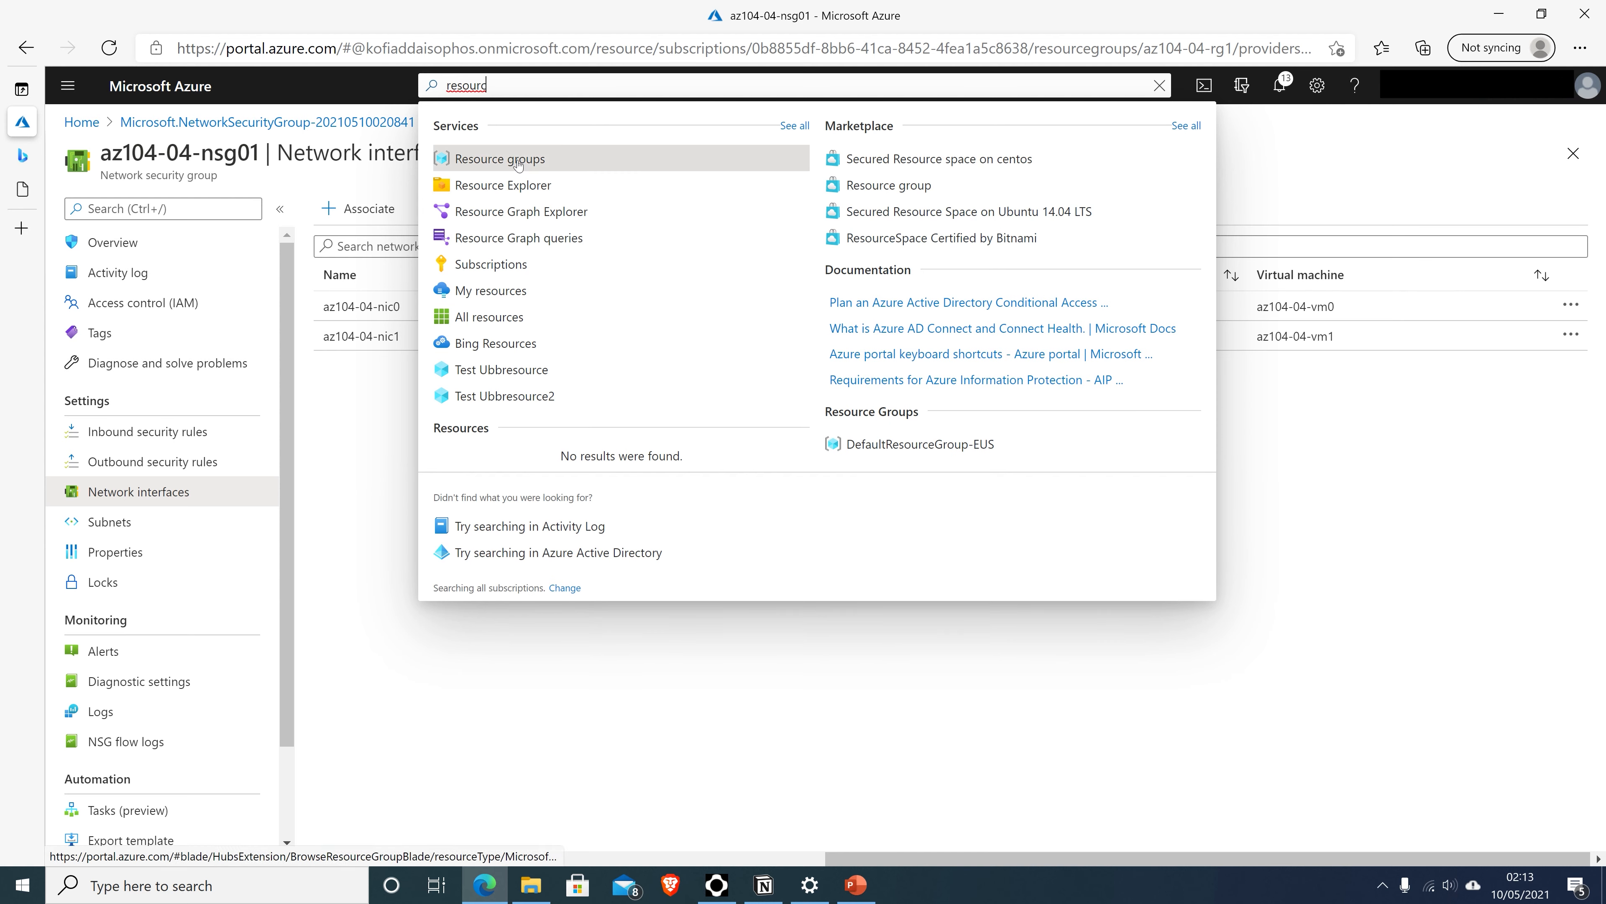
{"action": "left_click", "coordinate": [518, 164]}
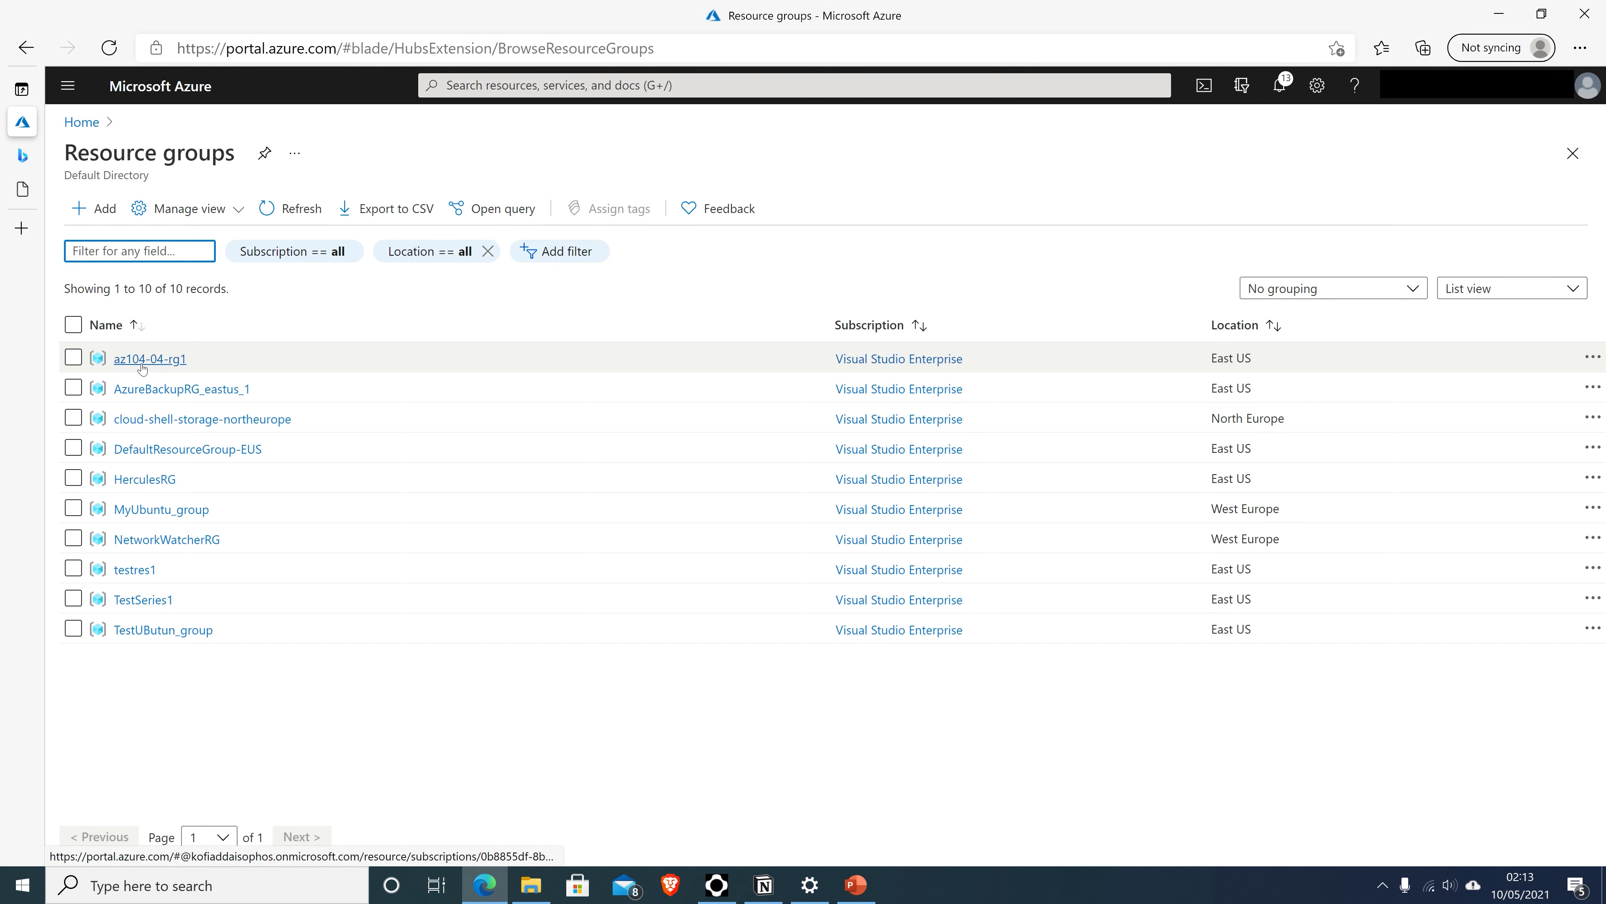
{"action": "left_click", "coordinate": [143, 360]}
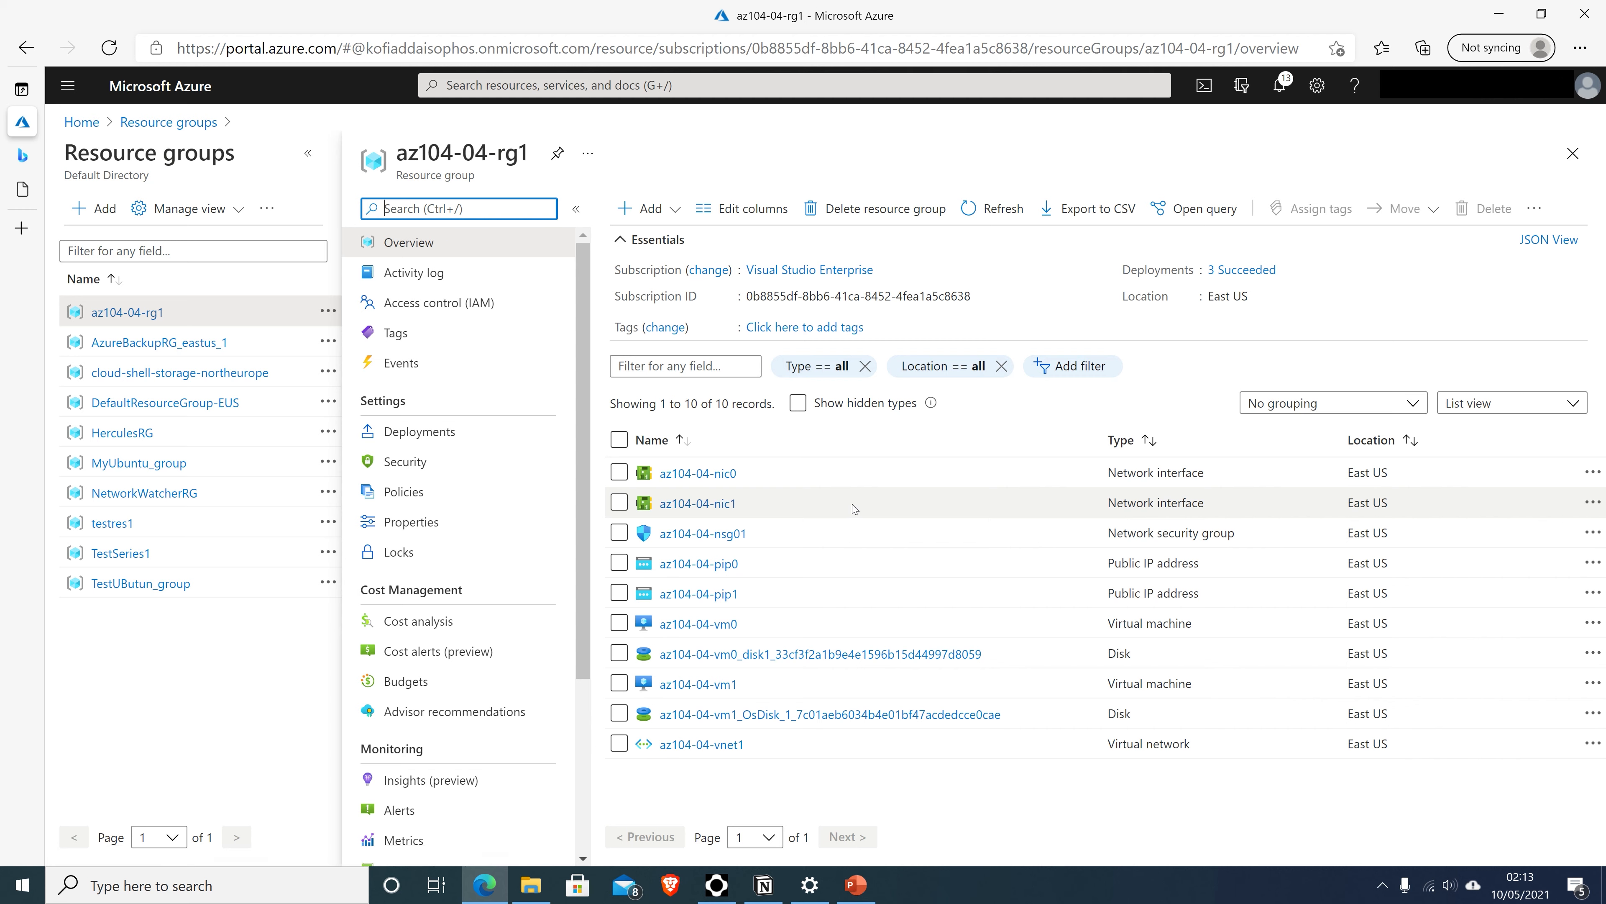
{"action": "left_click", "coordinate": [717, 625]}
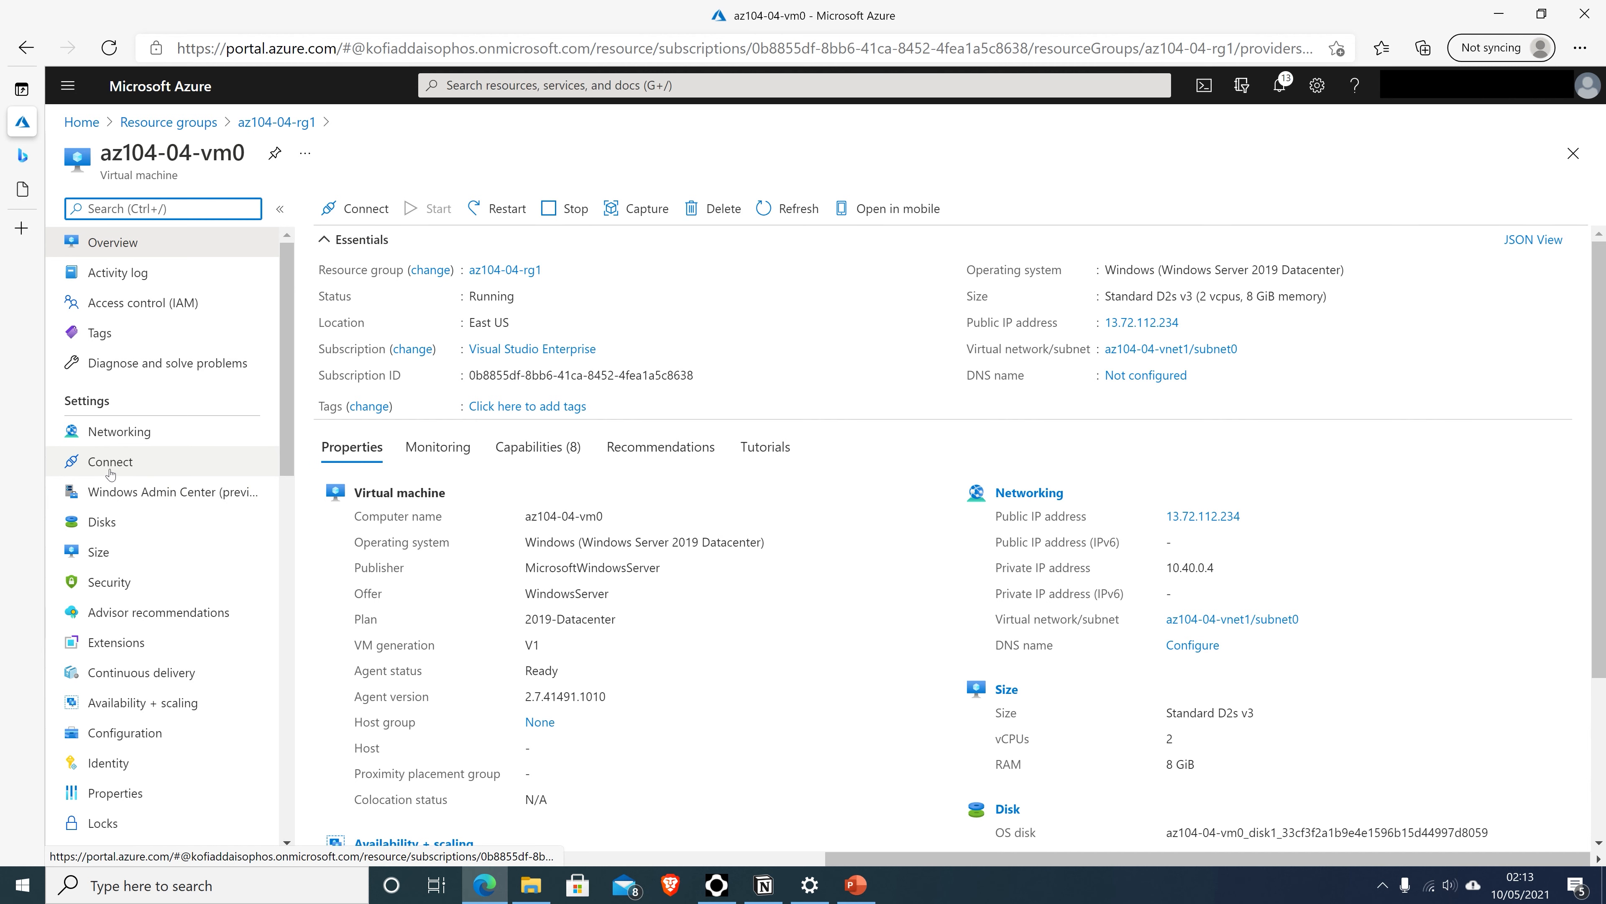
{"action": "left_click", "coordinate": [113, 470]}
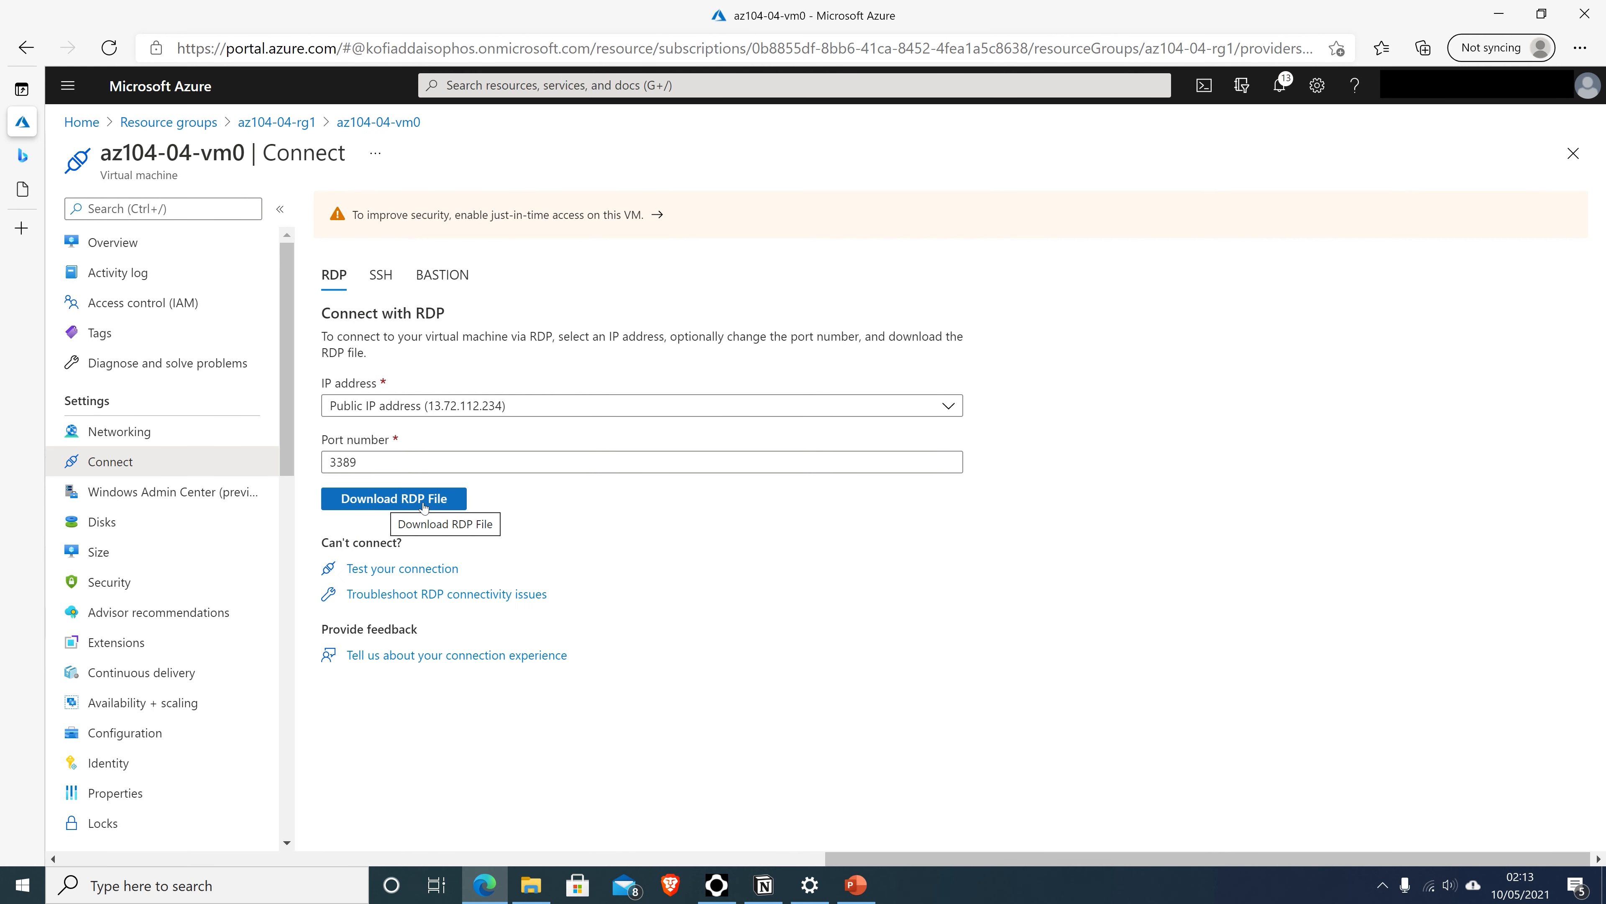
Step: Download the RDP file for az104-04-vm0, open it, and agree to connect to the remote computer
{"action": "left_click", "coordinate": [423, 506]}
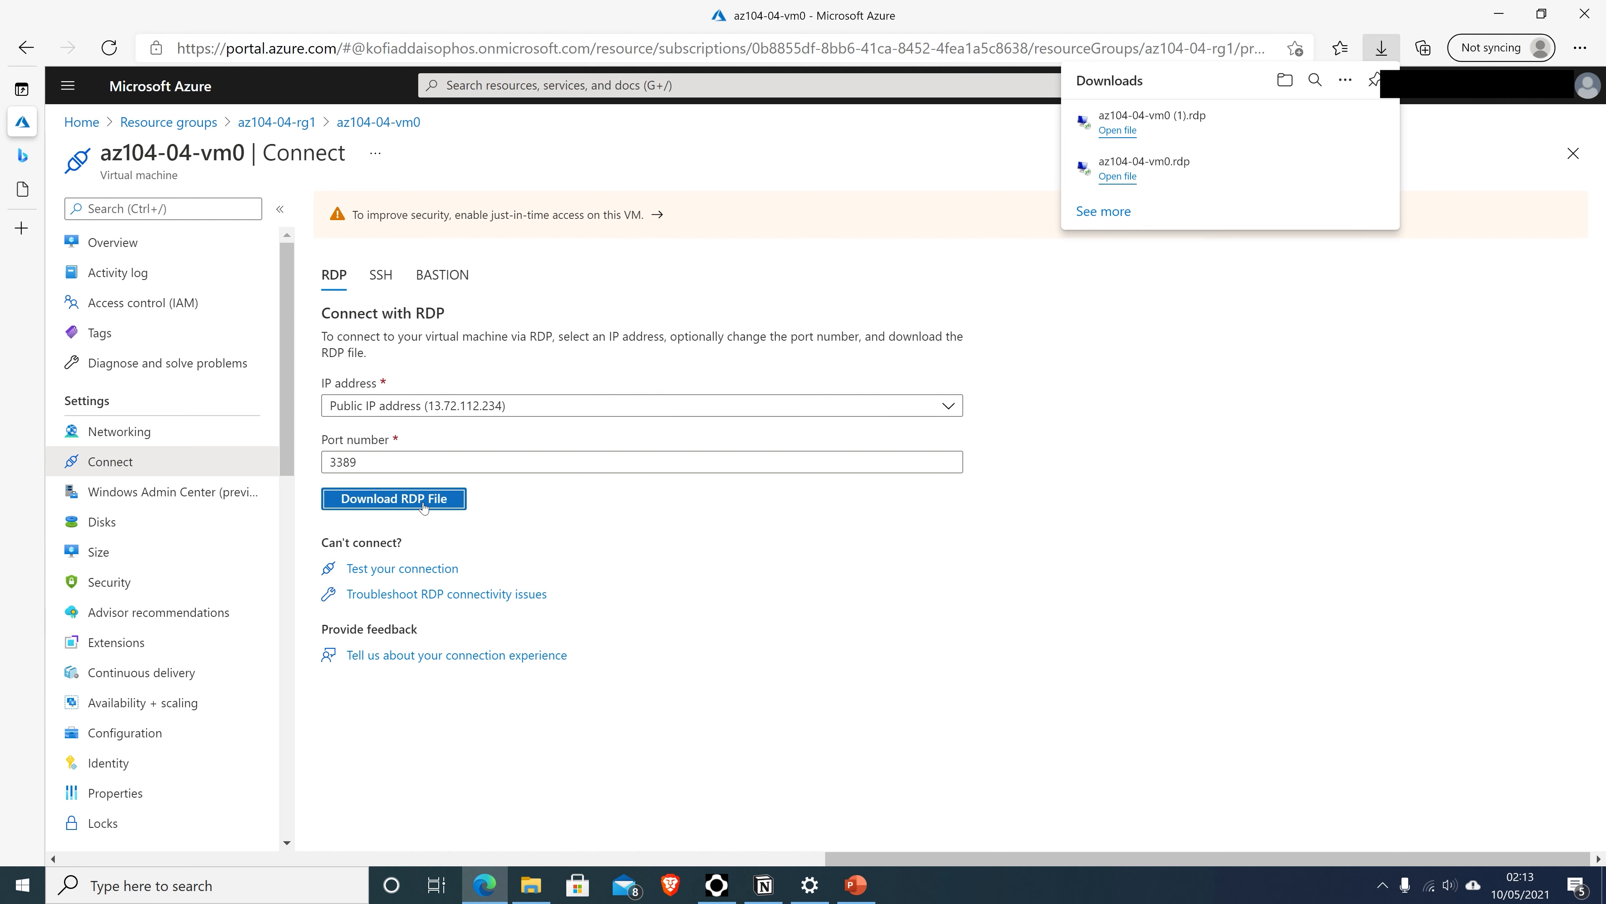
{"action": "left_click", "coordinate": [1120, 131]}
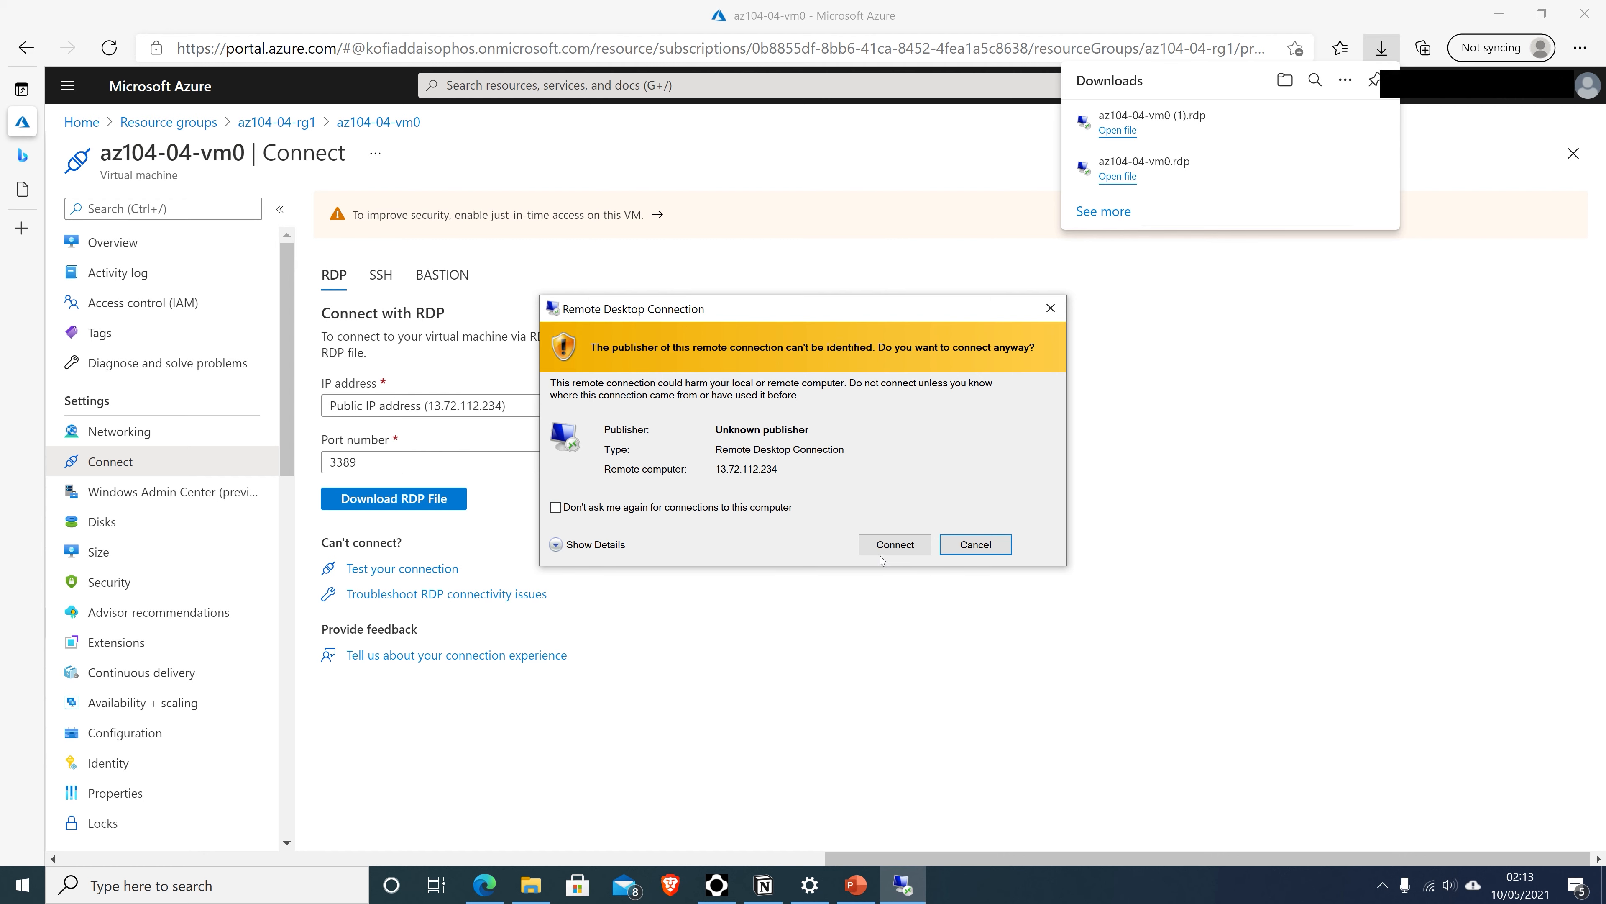
{"action": "left_click", "coordinate": [885, 549]}
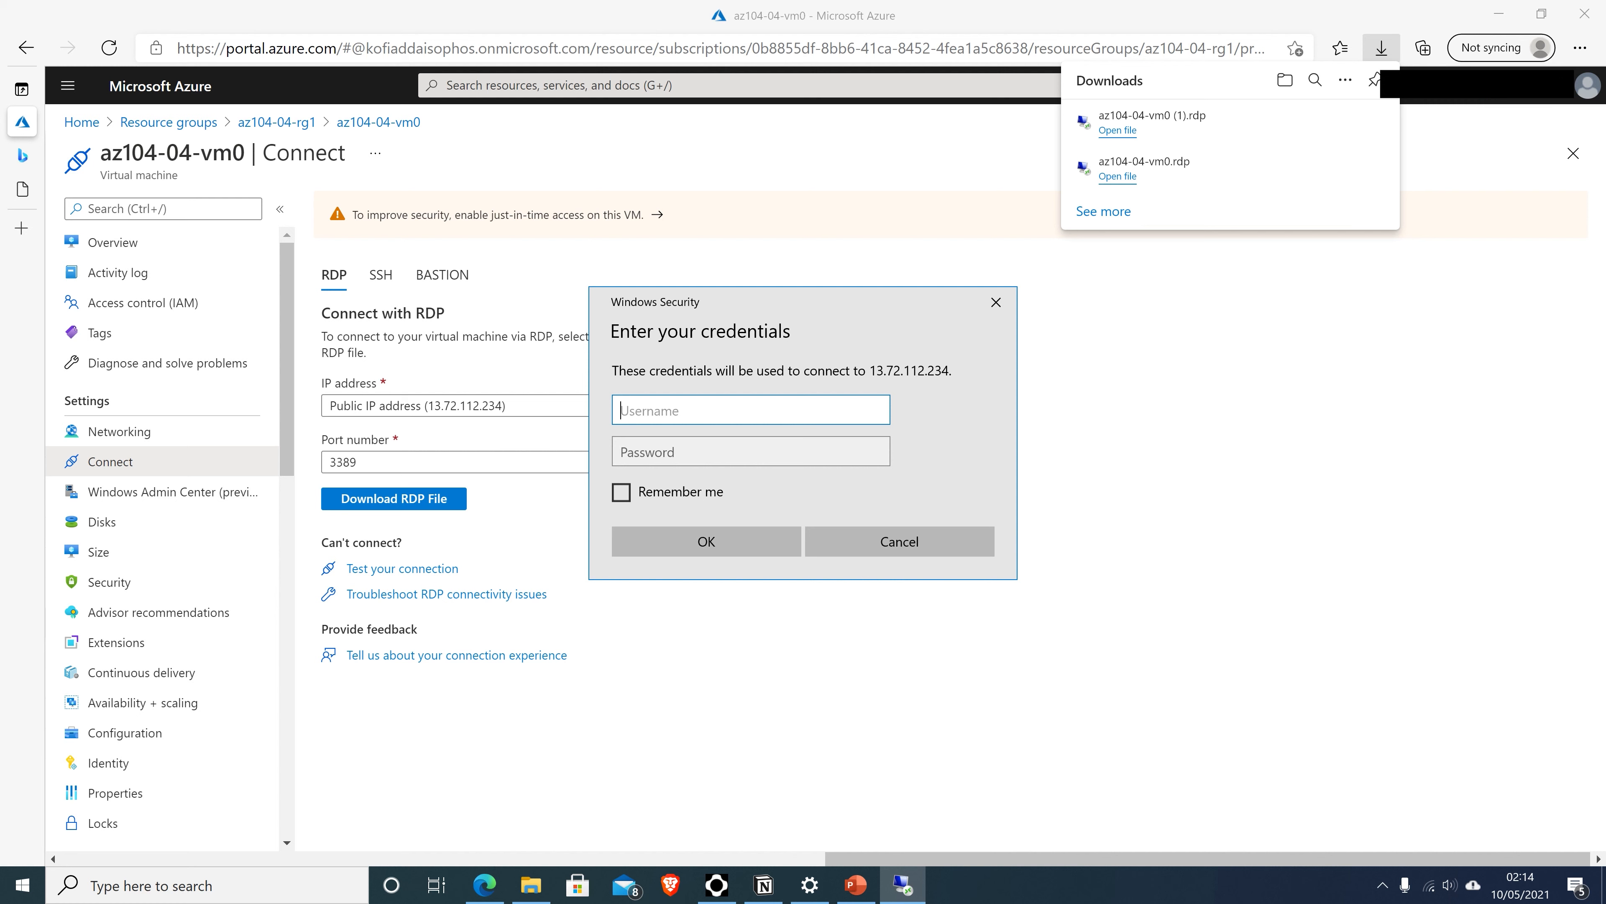
Step: Sign in to the remote desktop session as Student with the account password and confirm the connection
{"action": "type", "text": "Student"}
{"action": "key", "text": "Tab"}
{"action": "type", "text": "••"}
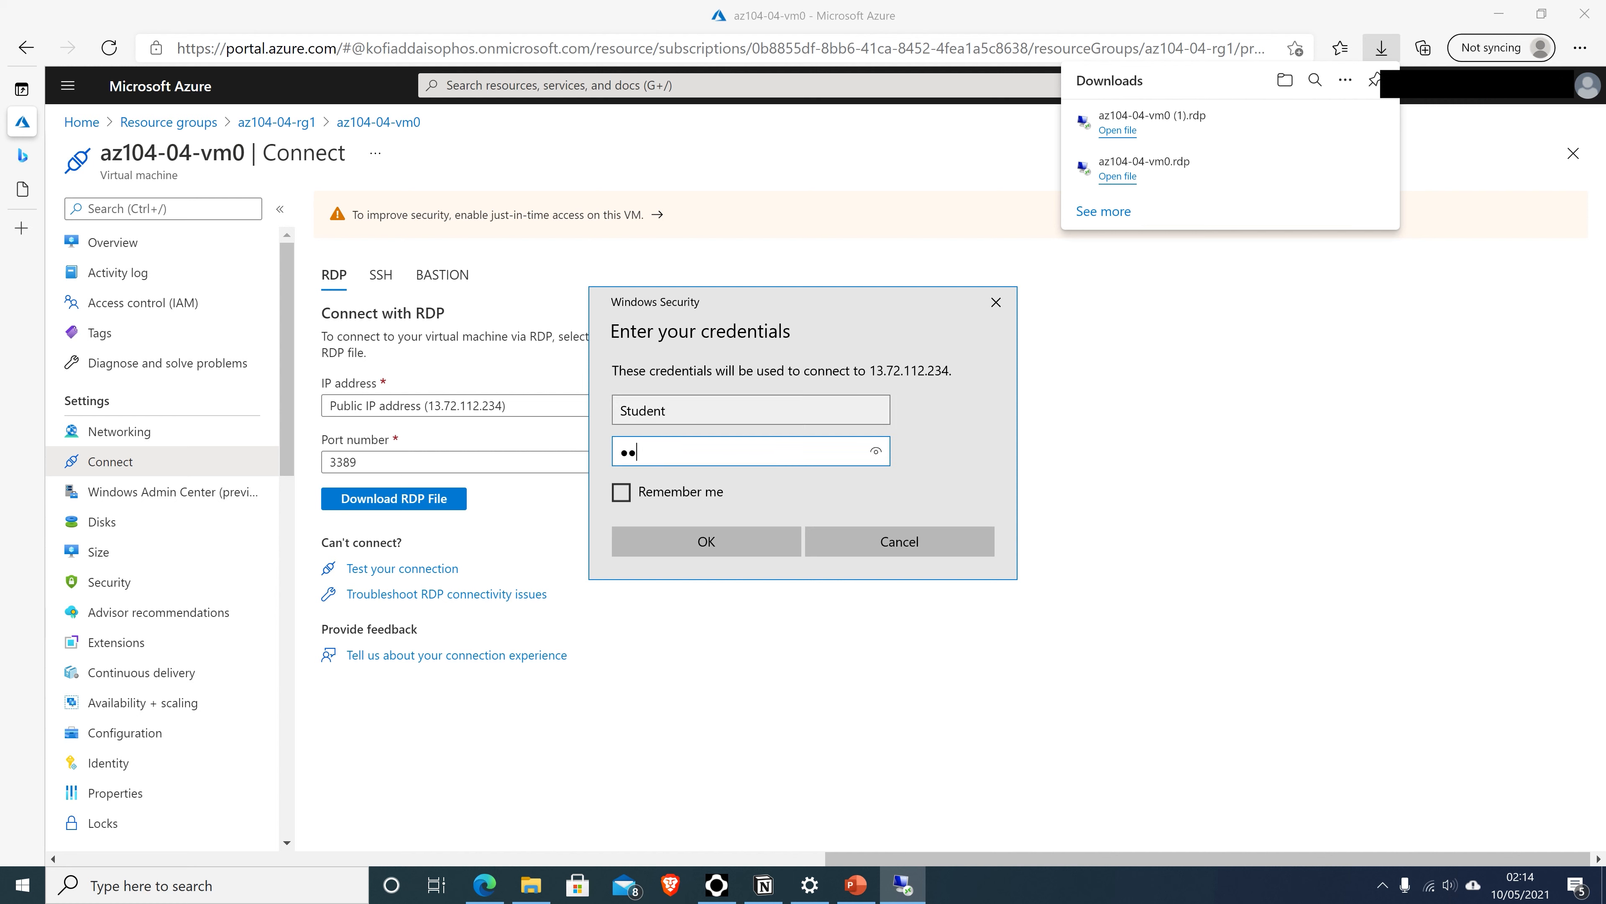
{"action": "type", "text": "••••••••••"}
{"action": "key", "text": "Return"}
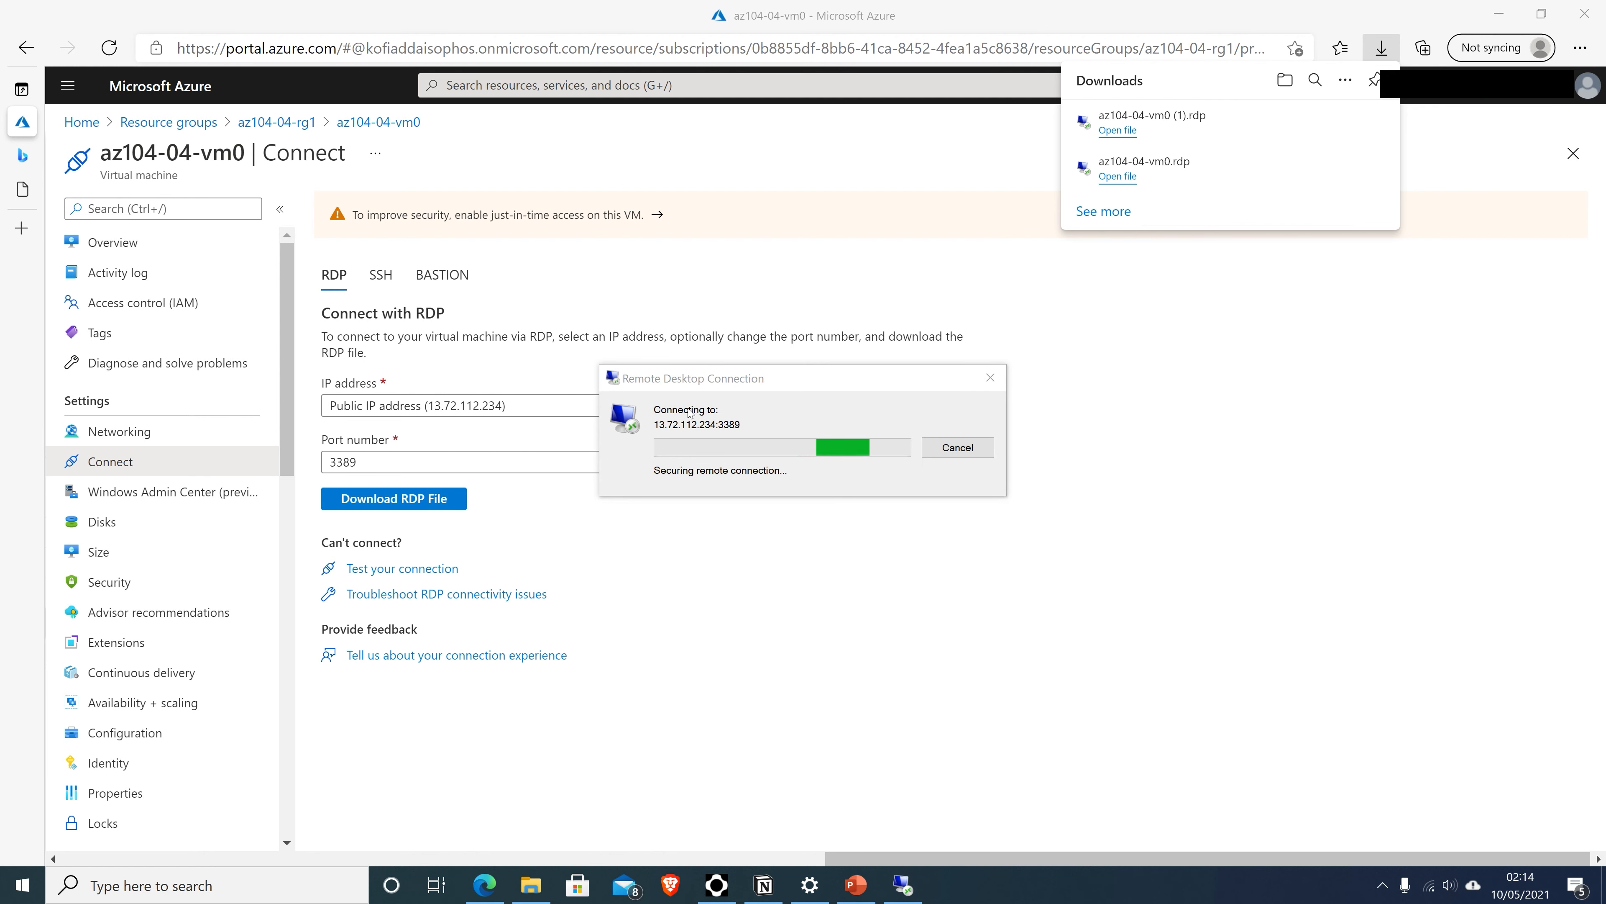
{"action": "left_click", "coordinate": [884, 597]}
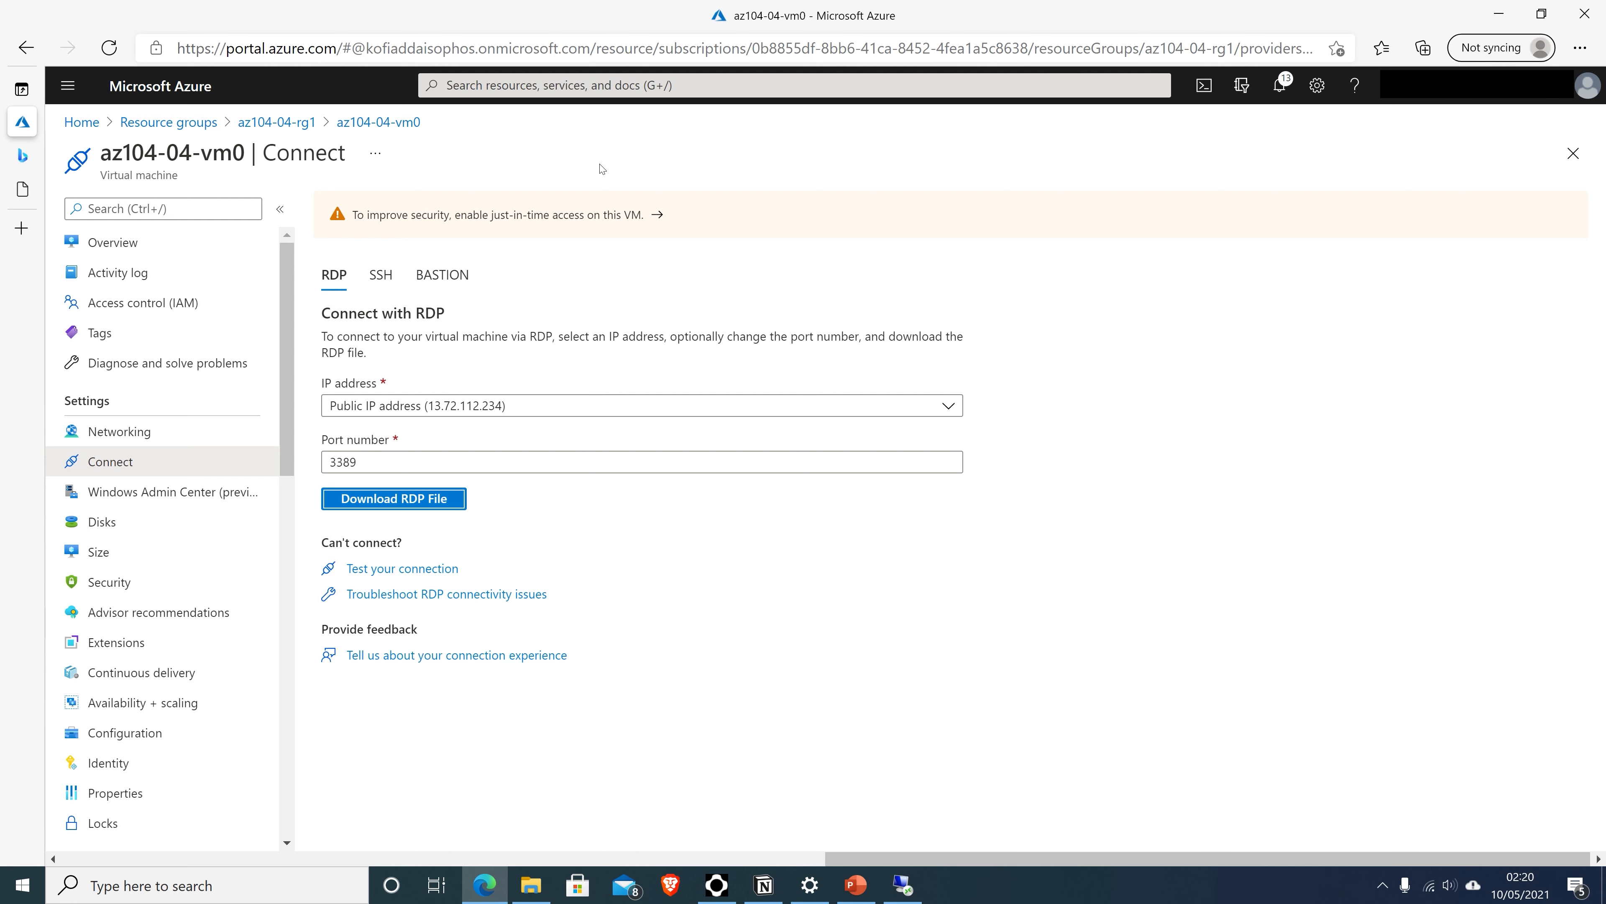
Step: Search the portal for private DNS zones, open that service, and start creating a new zone
{"action": "left_click", "coordinate": [559, 85]}
{"action": "type", "text": "priv"}
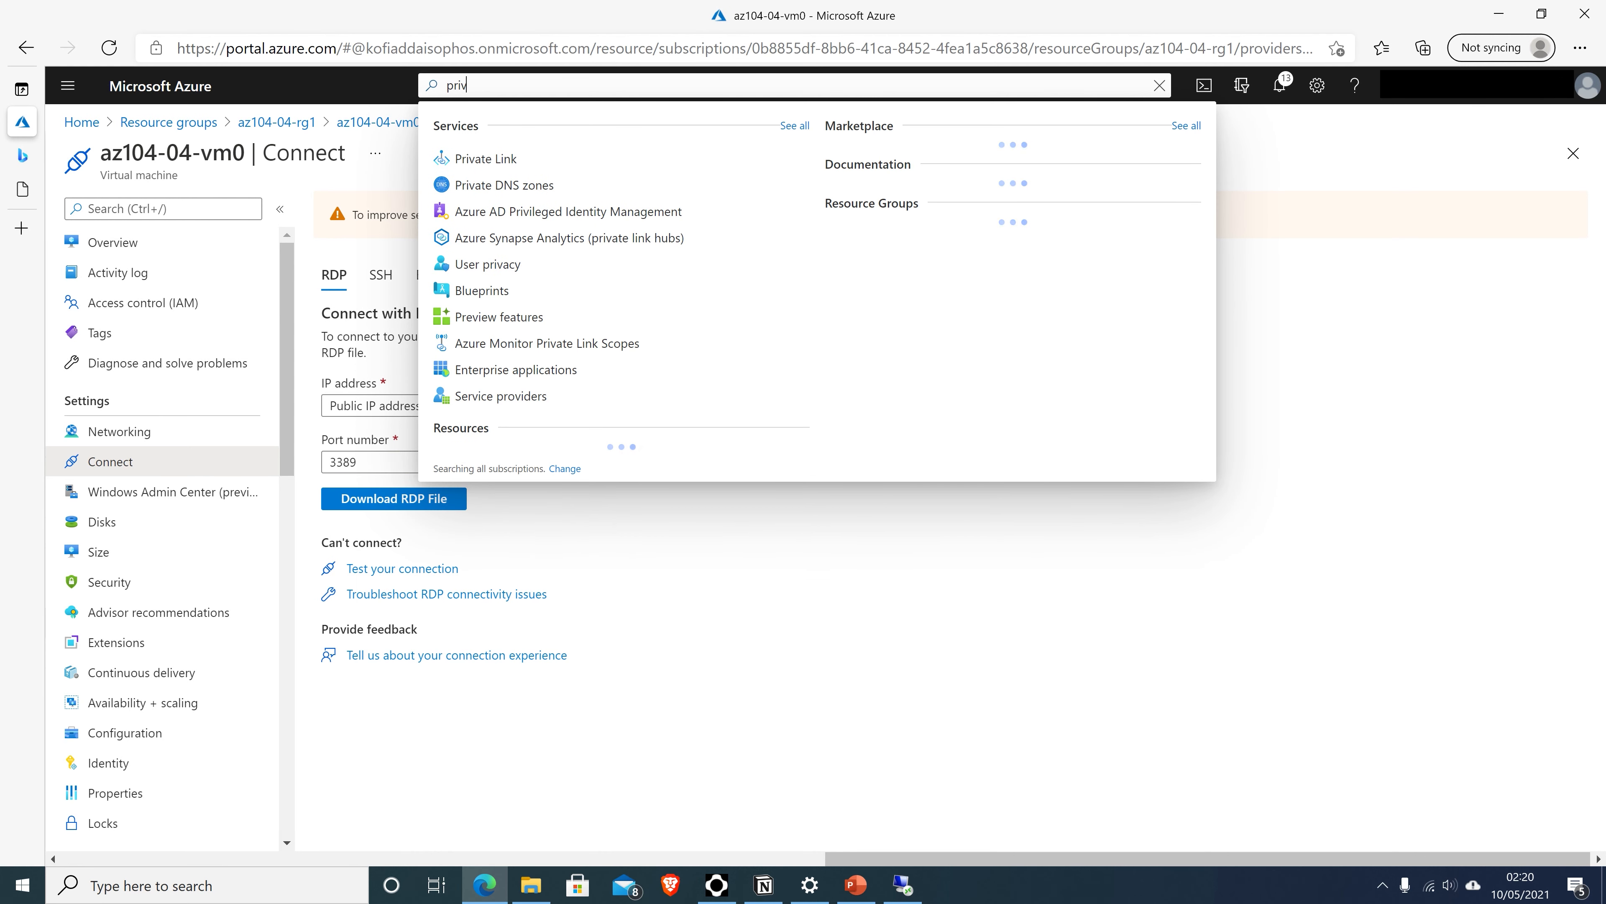
{"action": "type", "text": "a"}
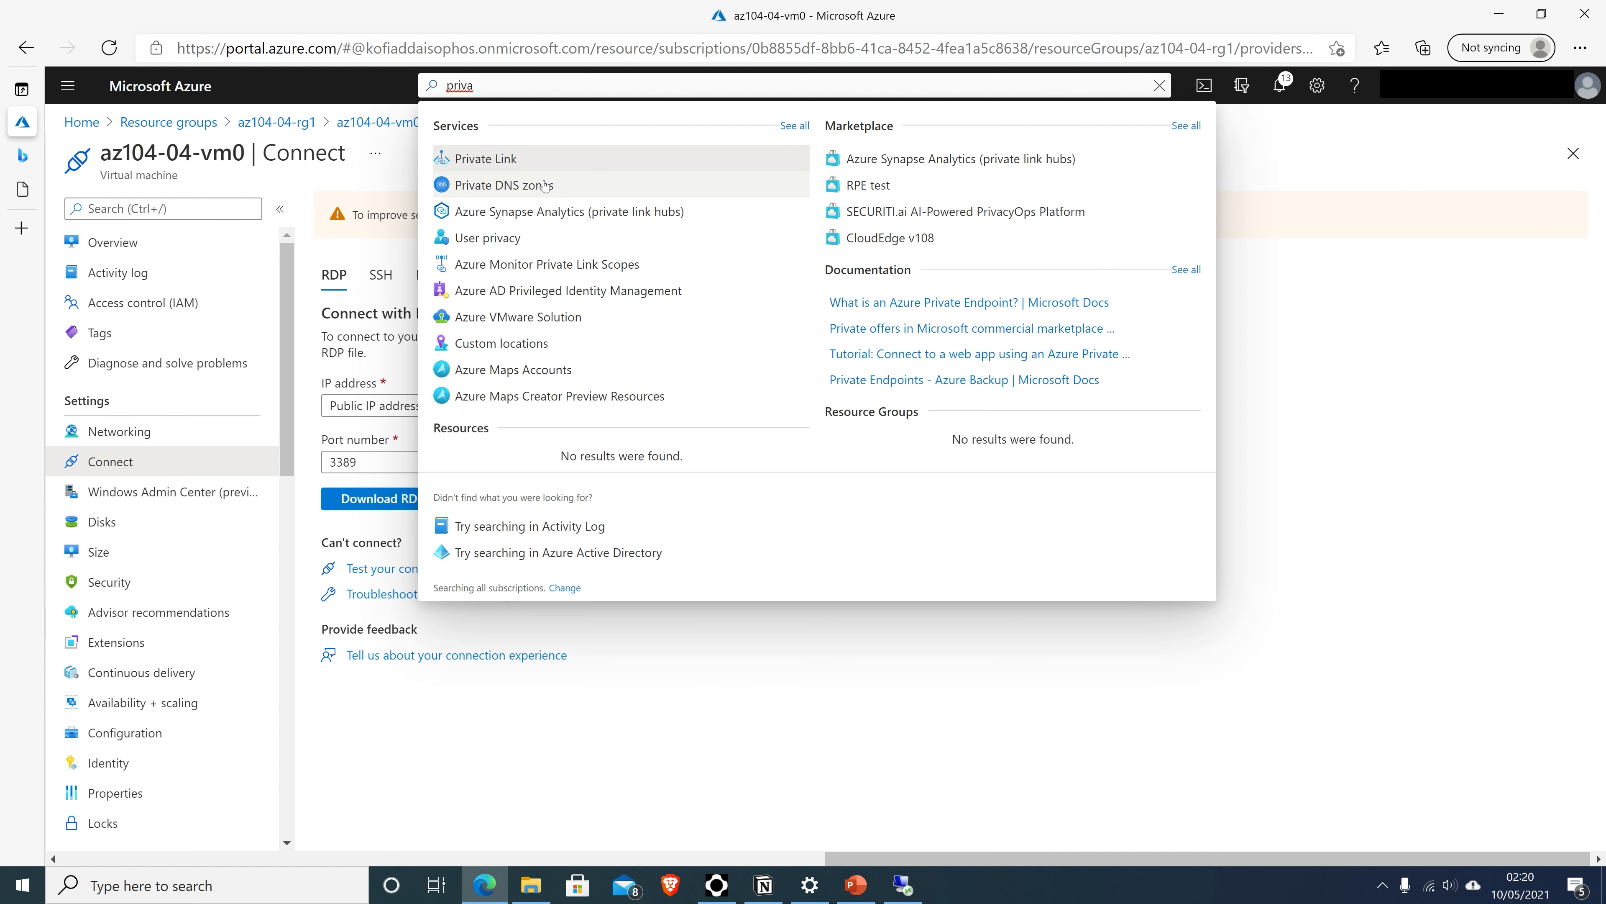
{"action": "left_click", "coordinate": [547, 185]}
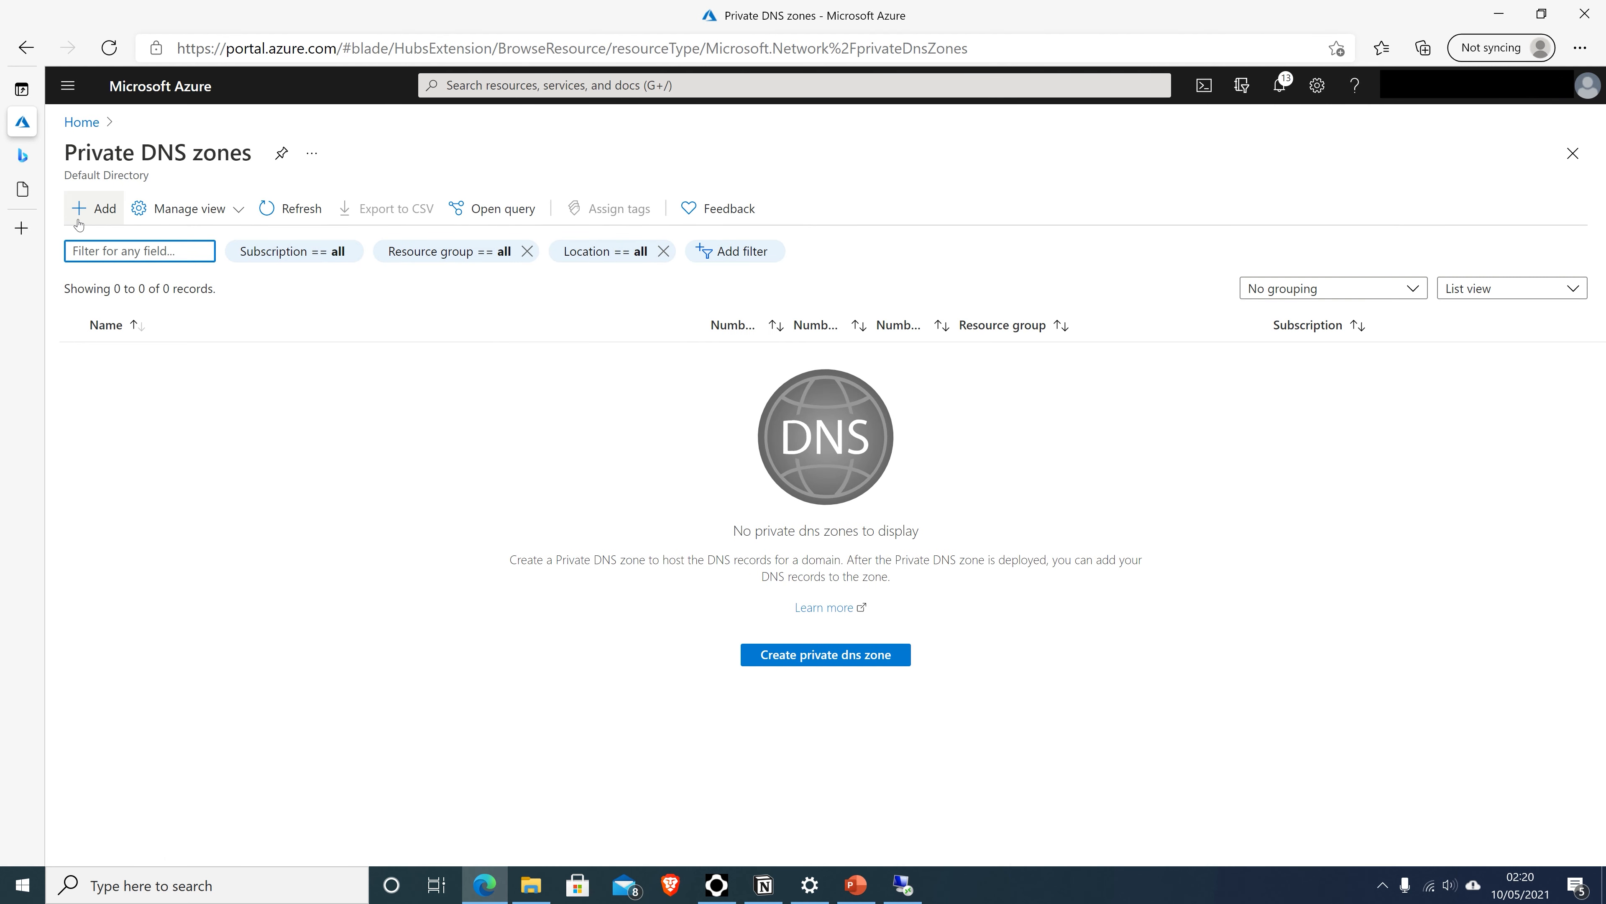
{"action": "left_click", "coordinate": [95, 211]}
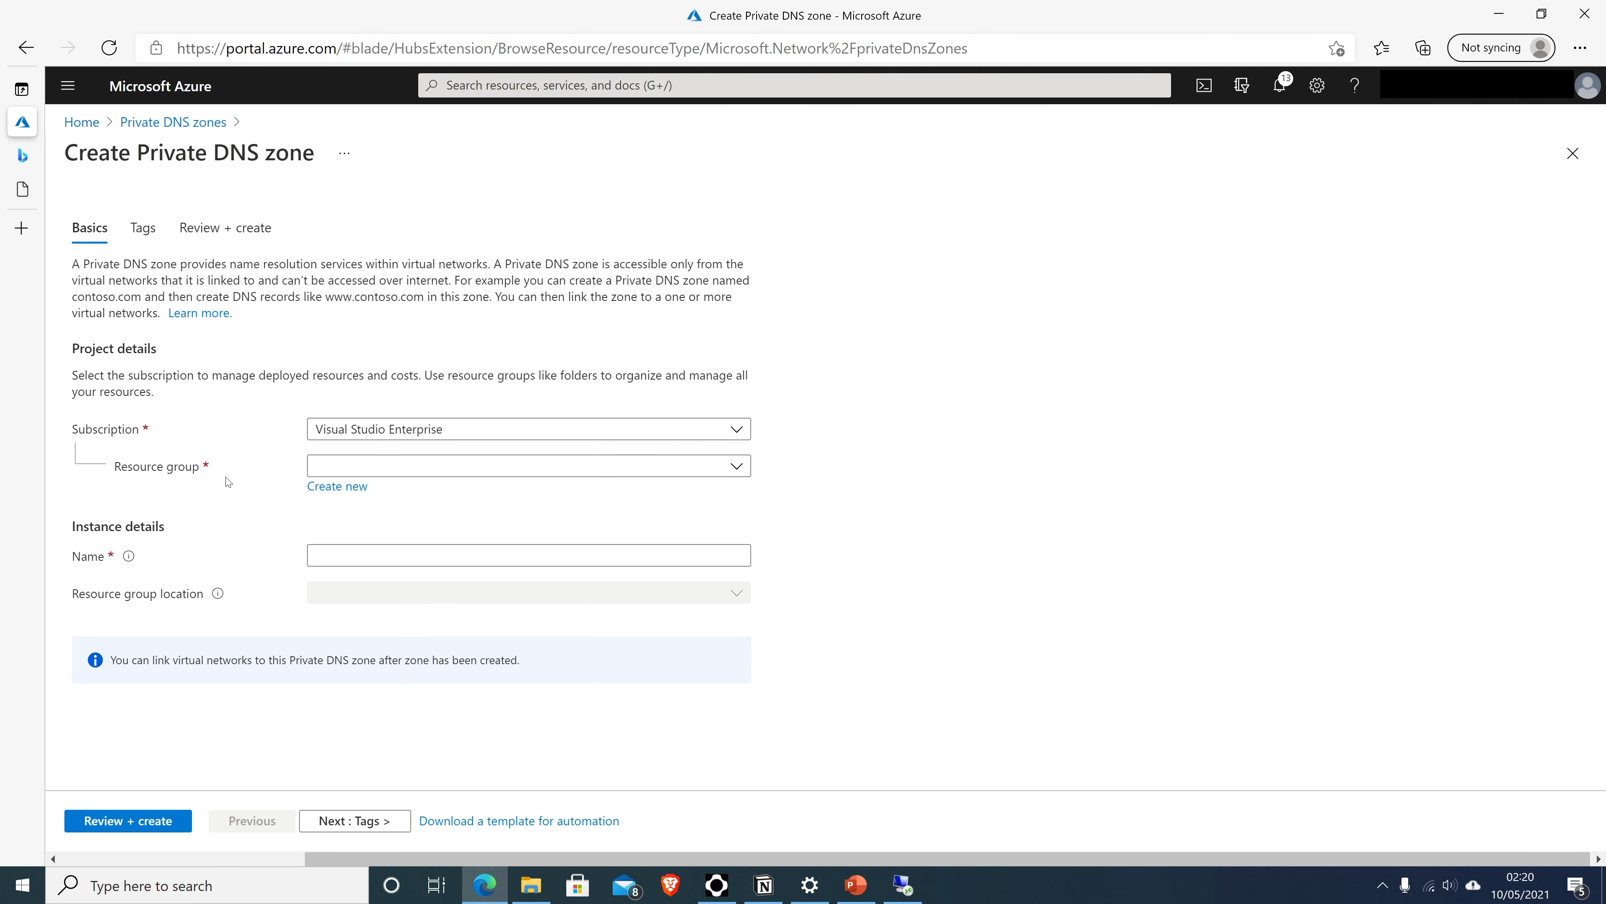
Step: Create the private DNS zone contoso.org in resource group az104-04-rg1
{"action": "left_click", "coordinate": [358, 468]}
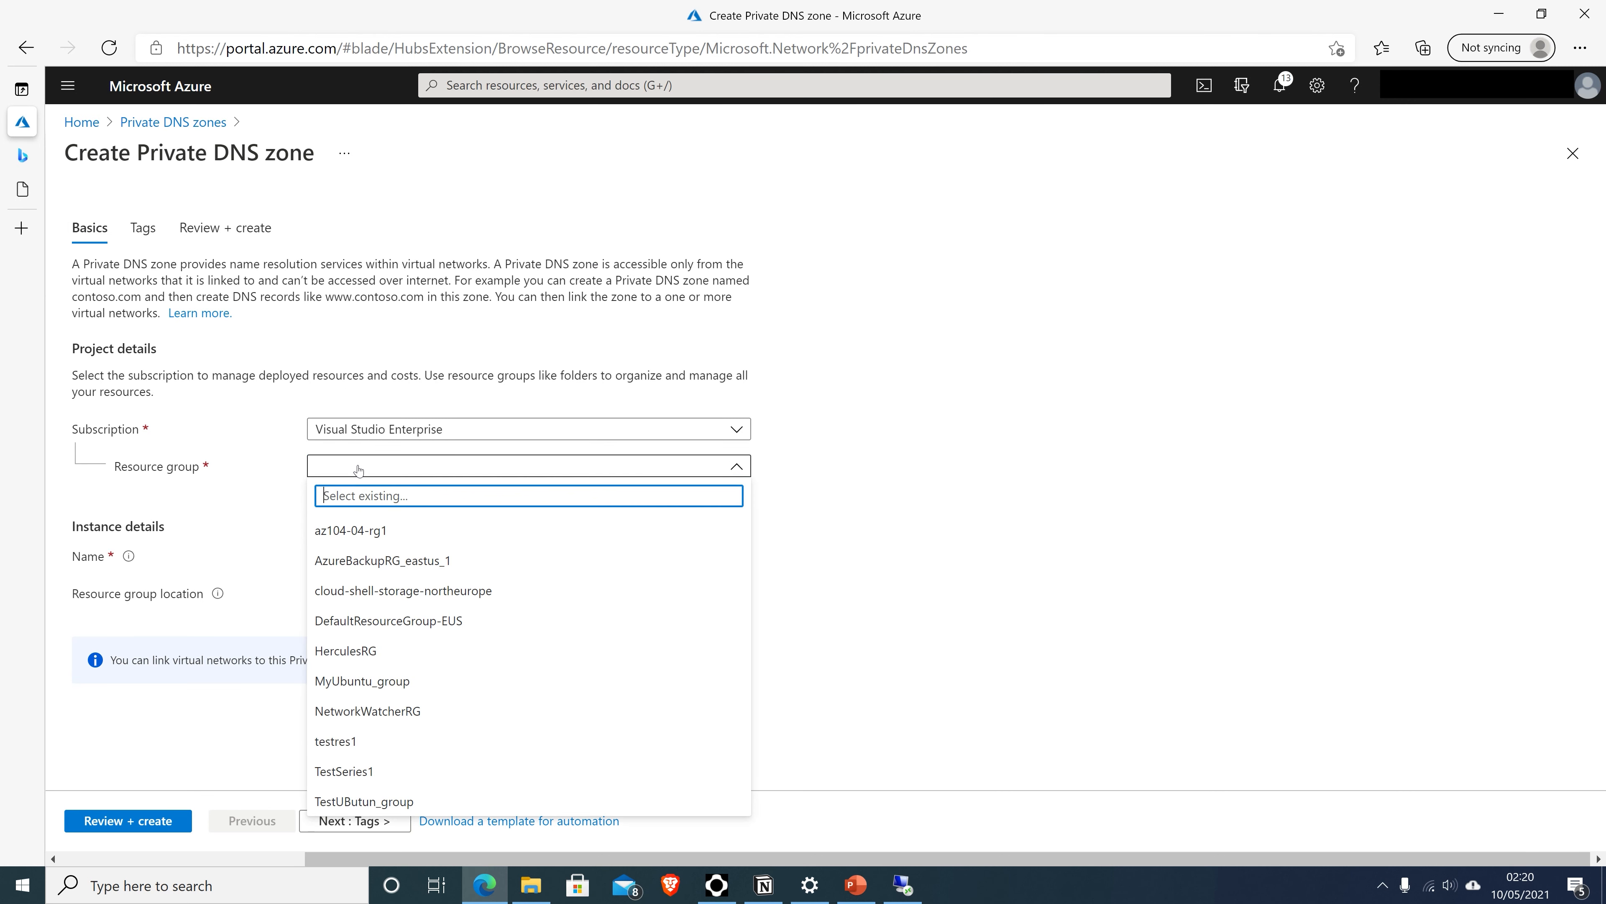
{"action": "left_click", "coordinate": [361, 530]}
{"action": "left_click", "coordinate": [358, 555]}
{"action": "type", "text": "contoso"}
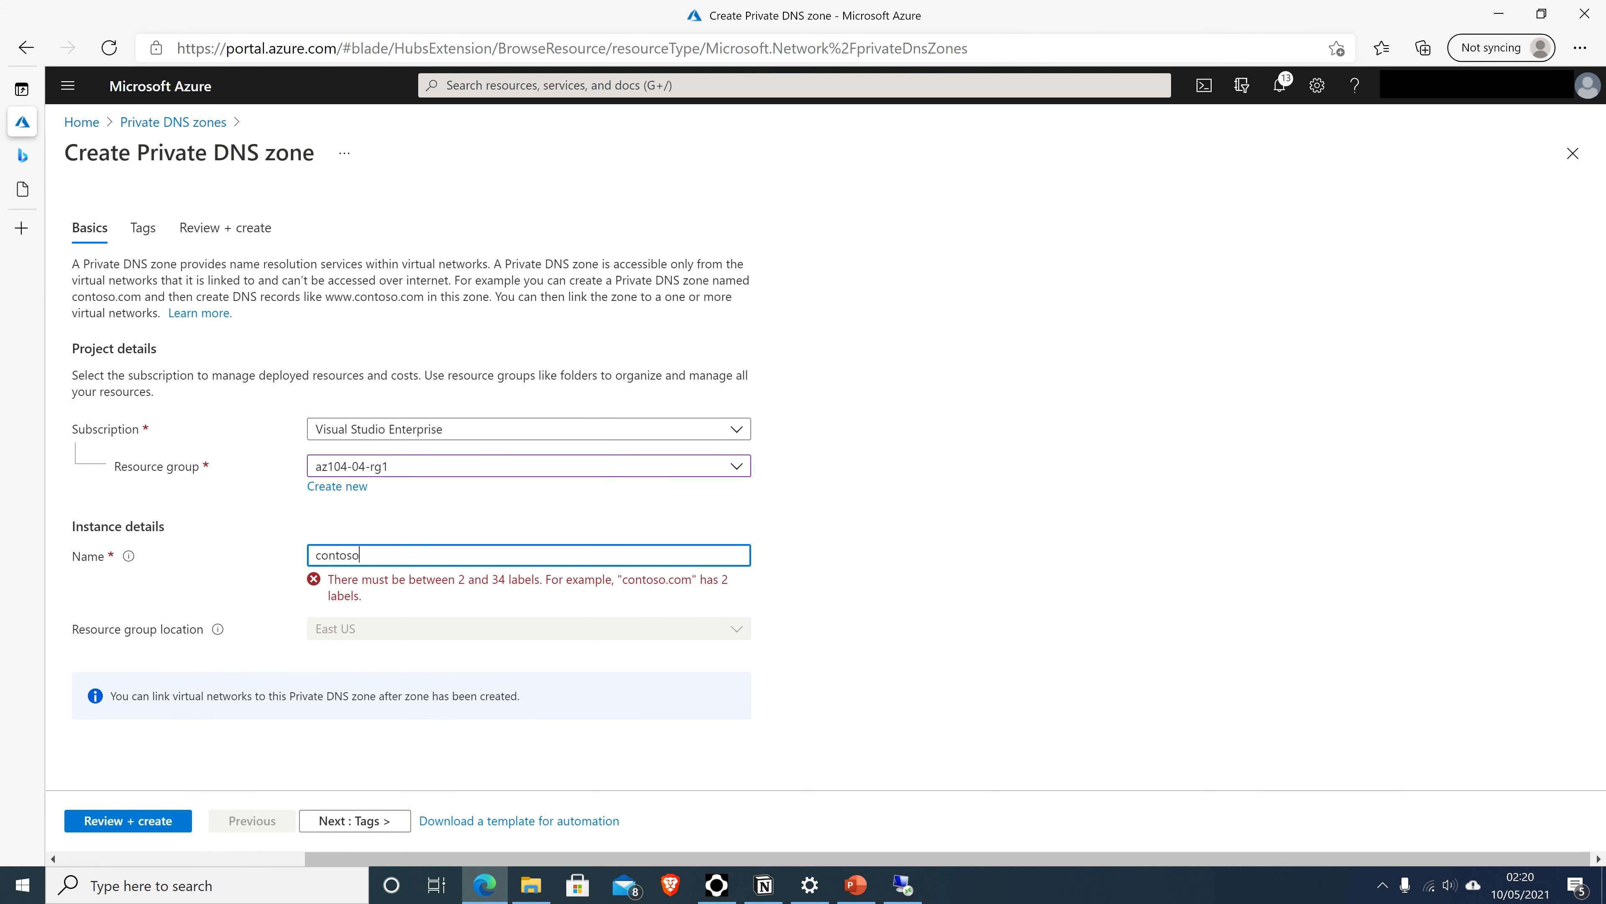
{"action": "type", "text": ".org"}
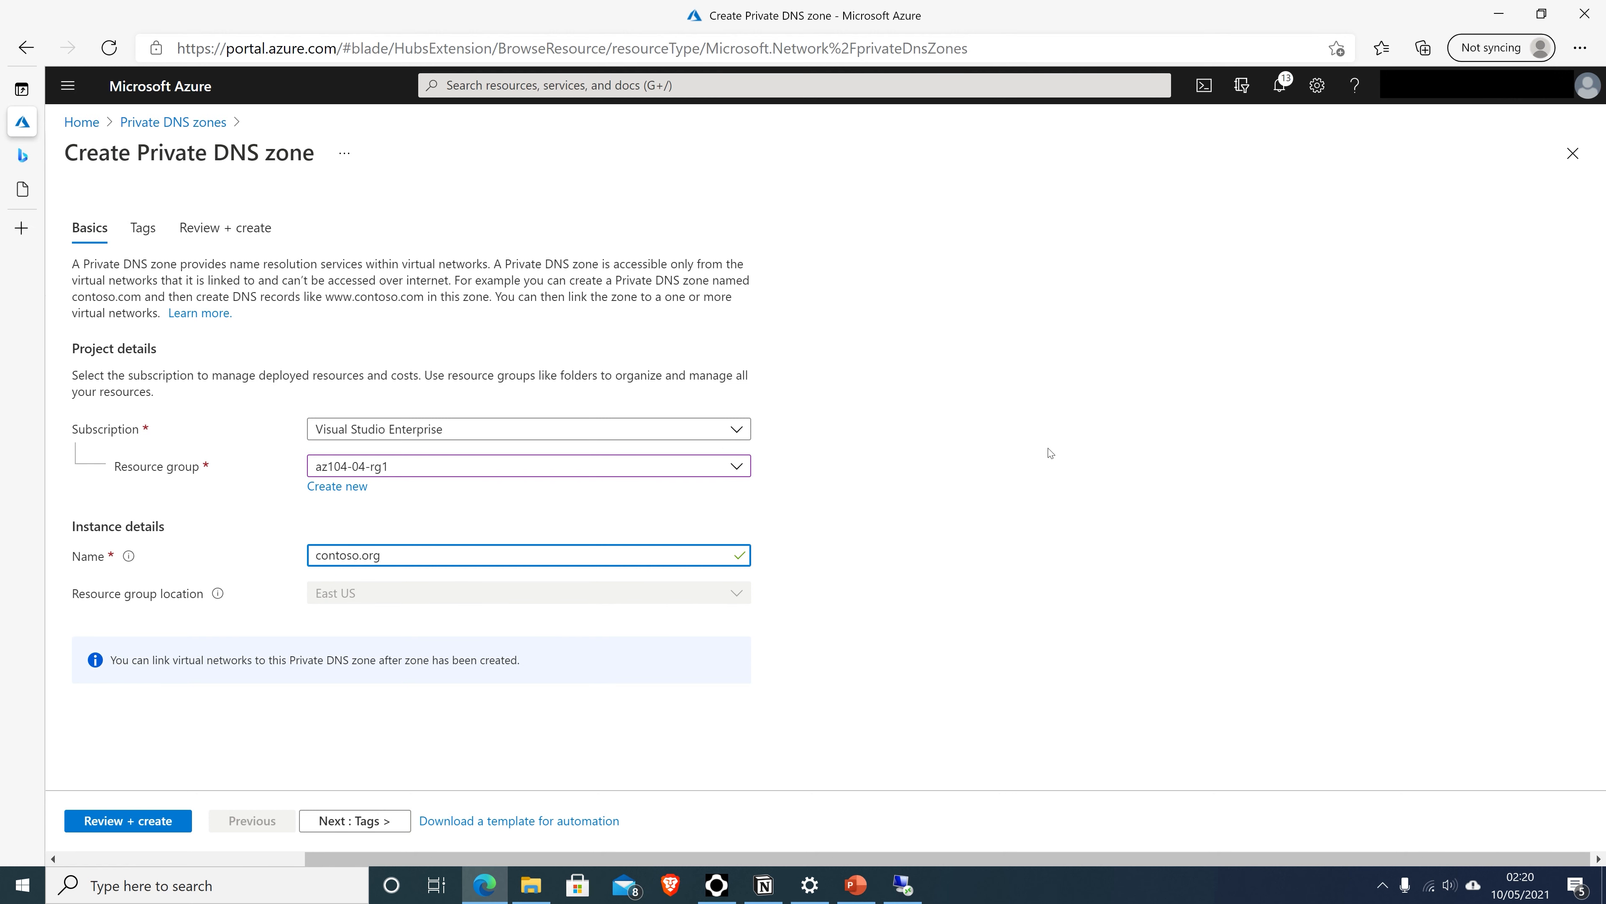
{"action": "left_click", "coordinate": [128, 820]}
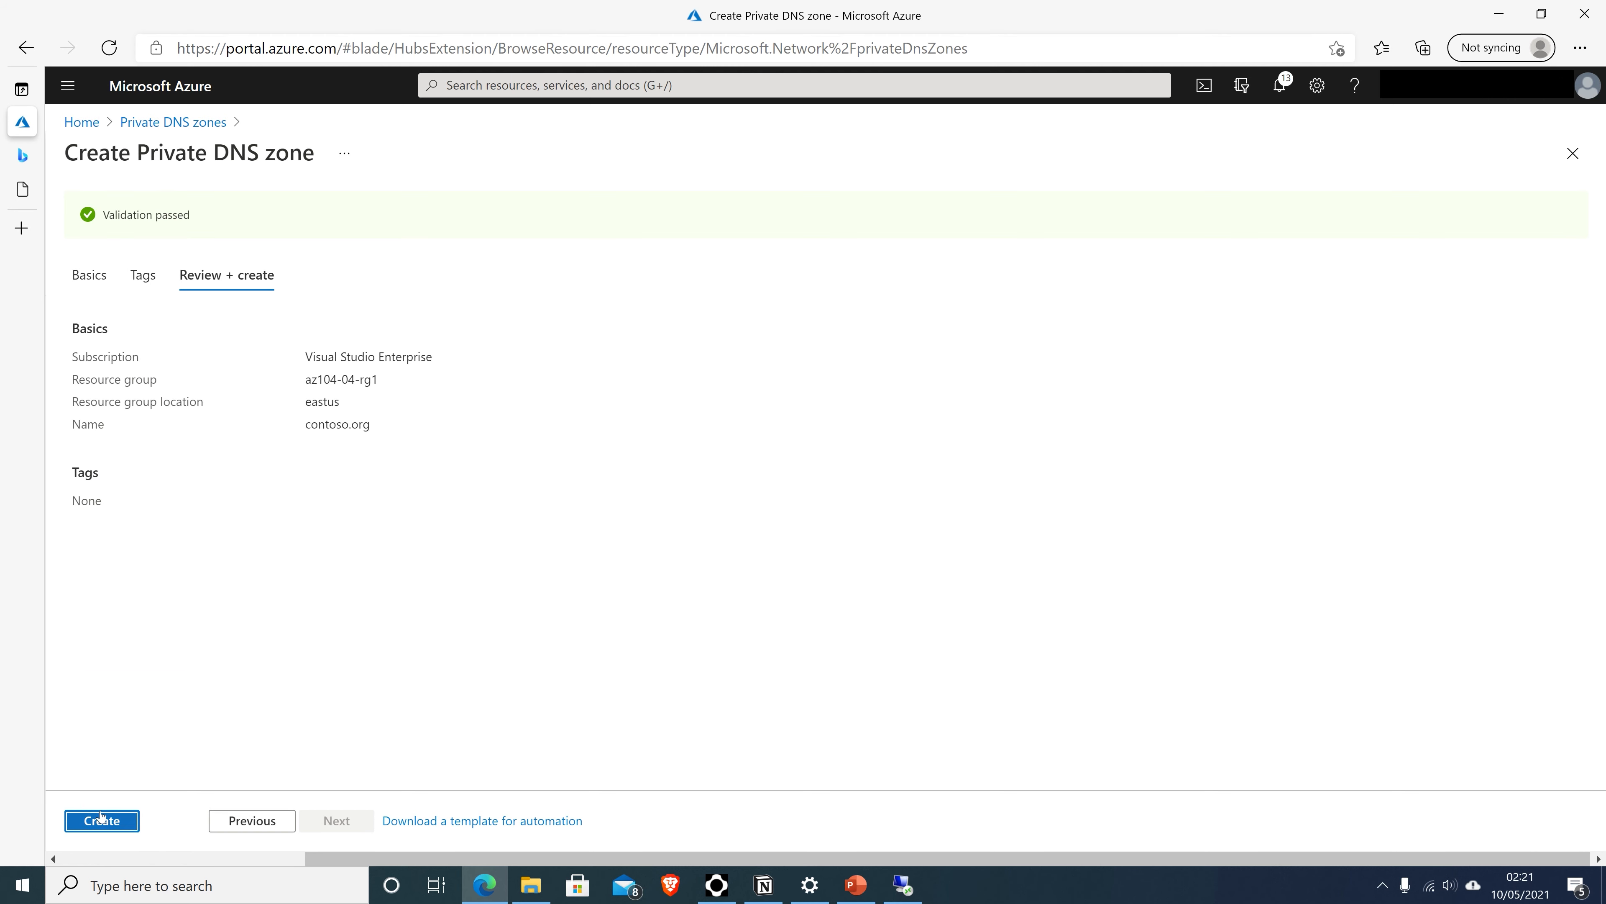
{"action": "left_click", "coordinate": [117, 821]}
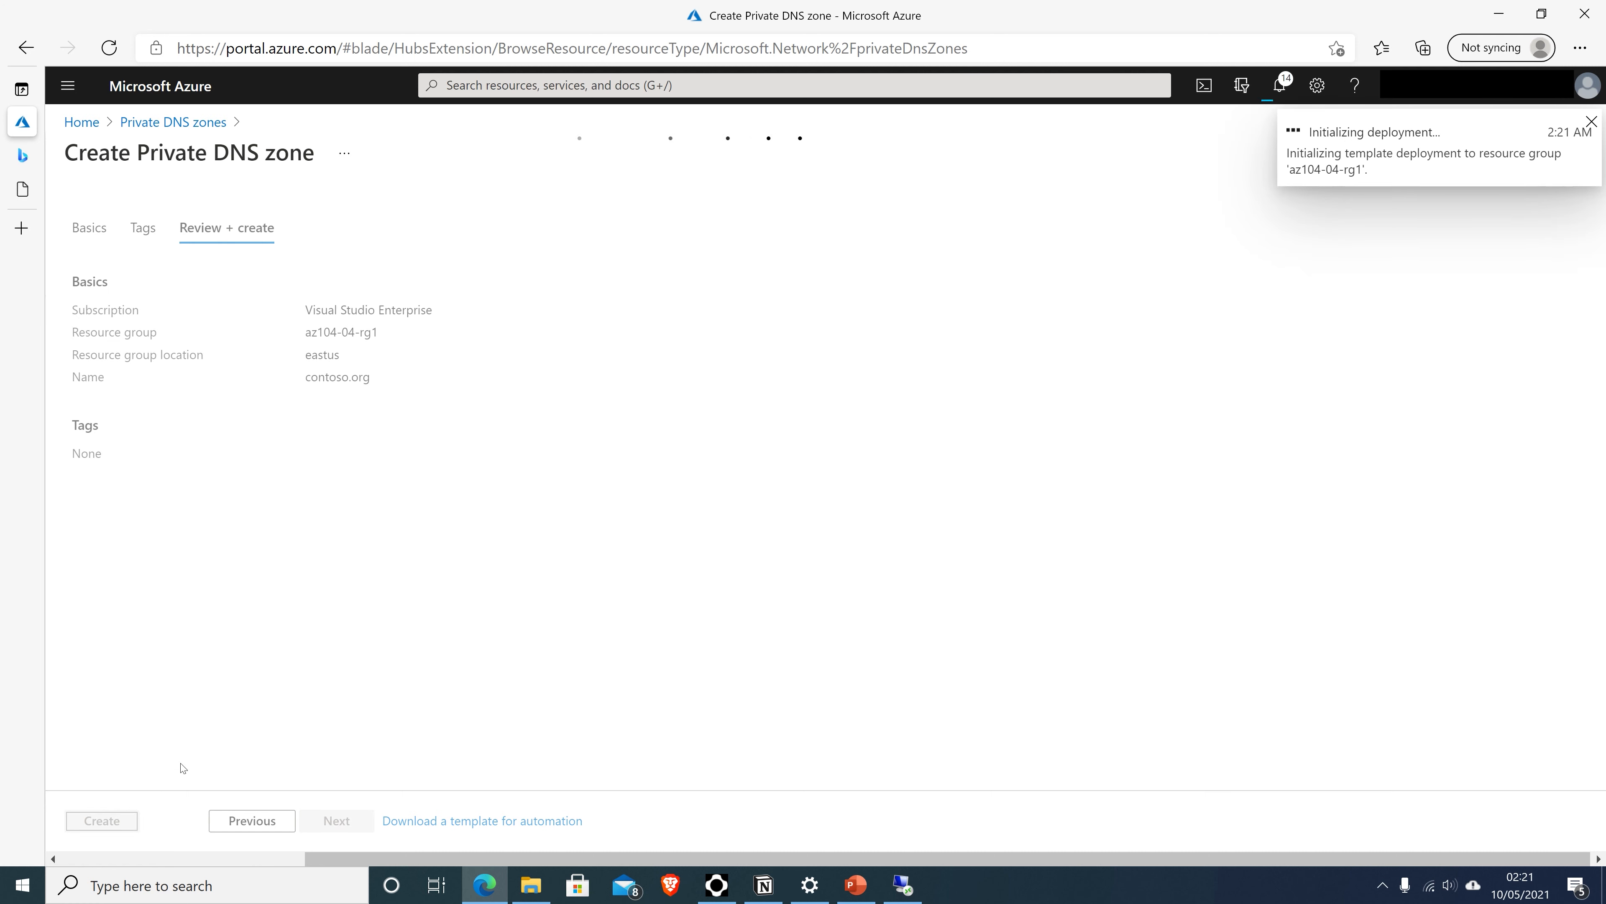
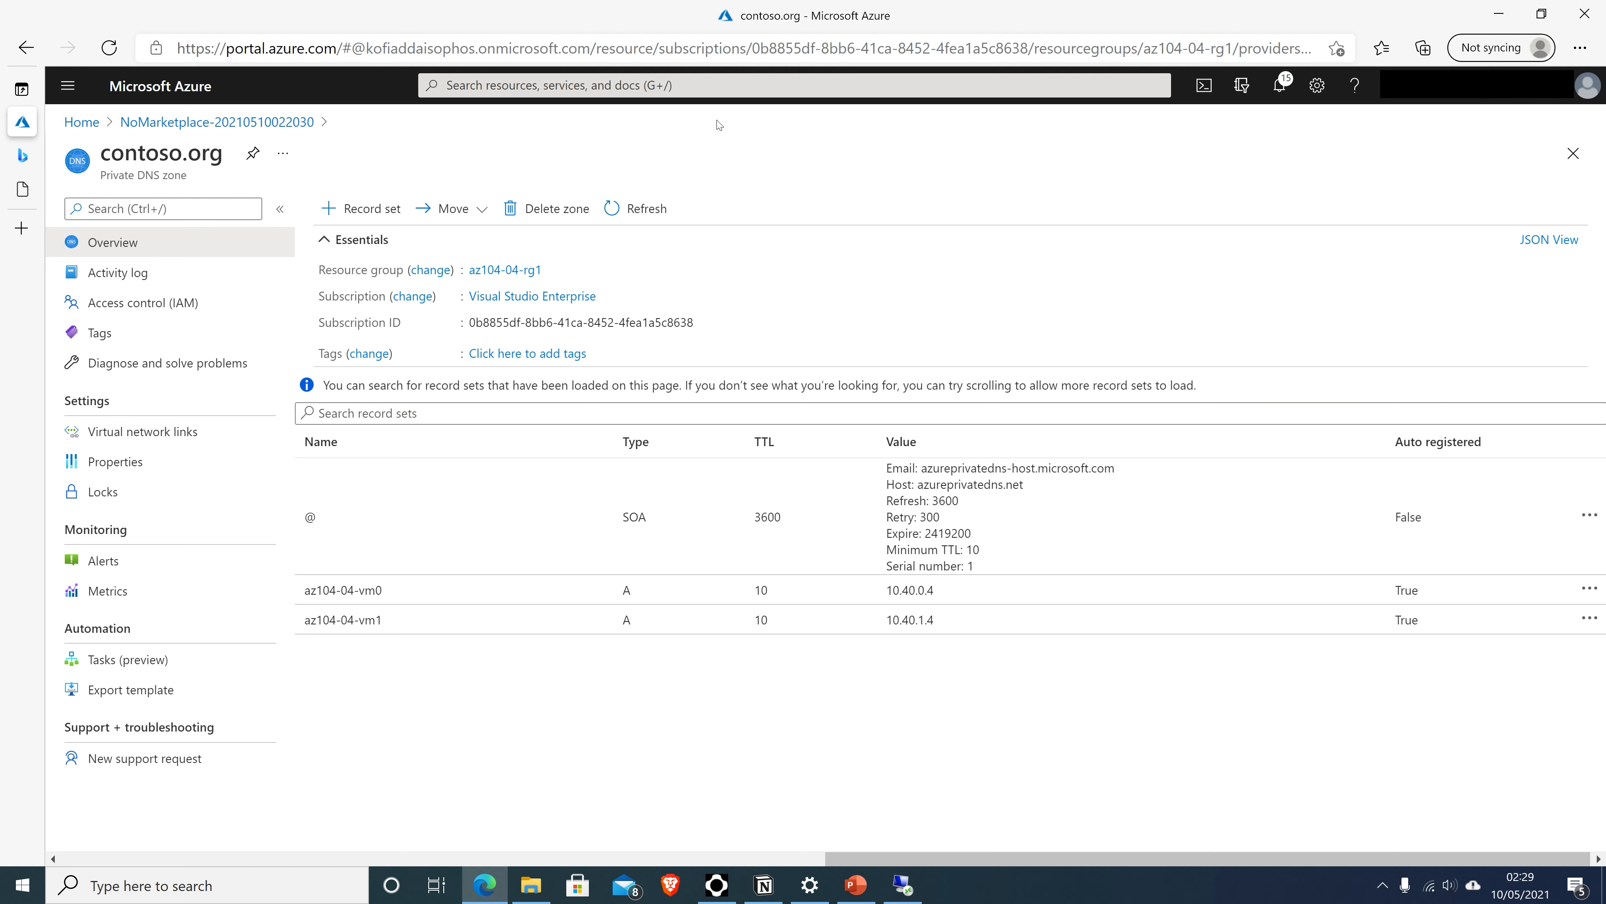
Step: Open the godaddy.com website in a new browser tab
{"action": "left_click", "coordinate": [27, 230]}
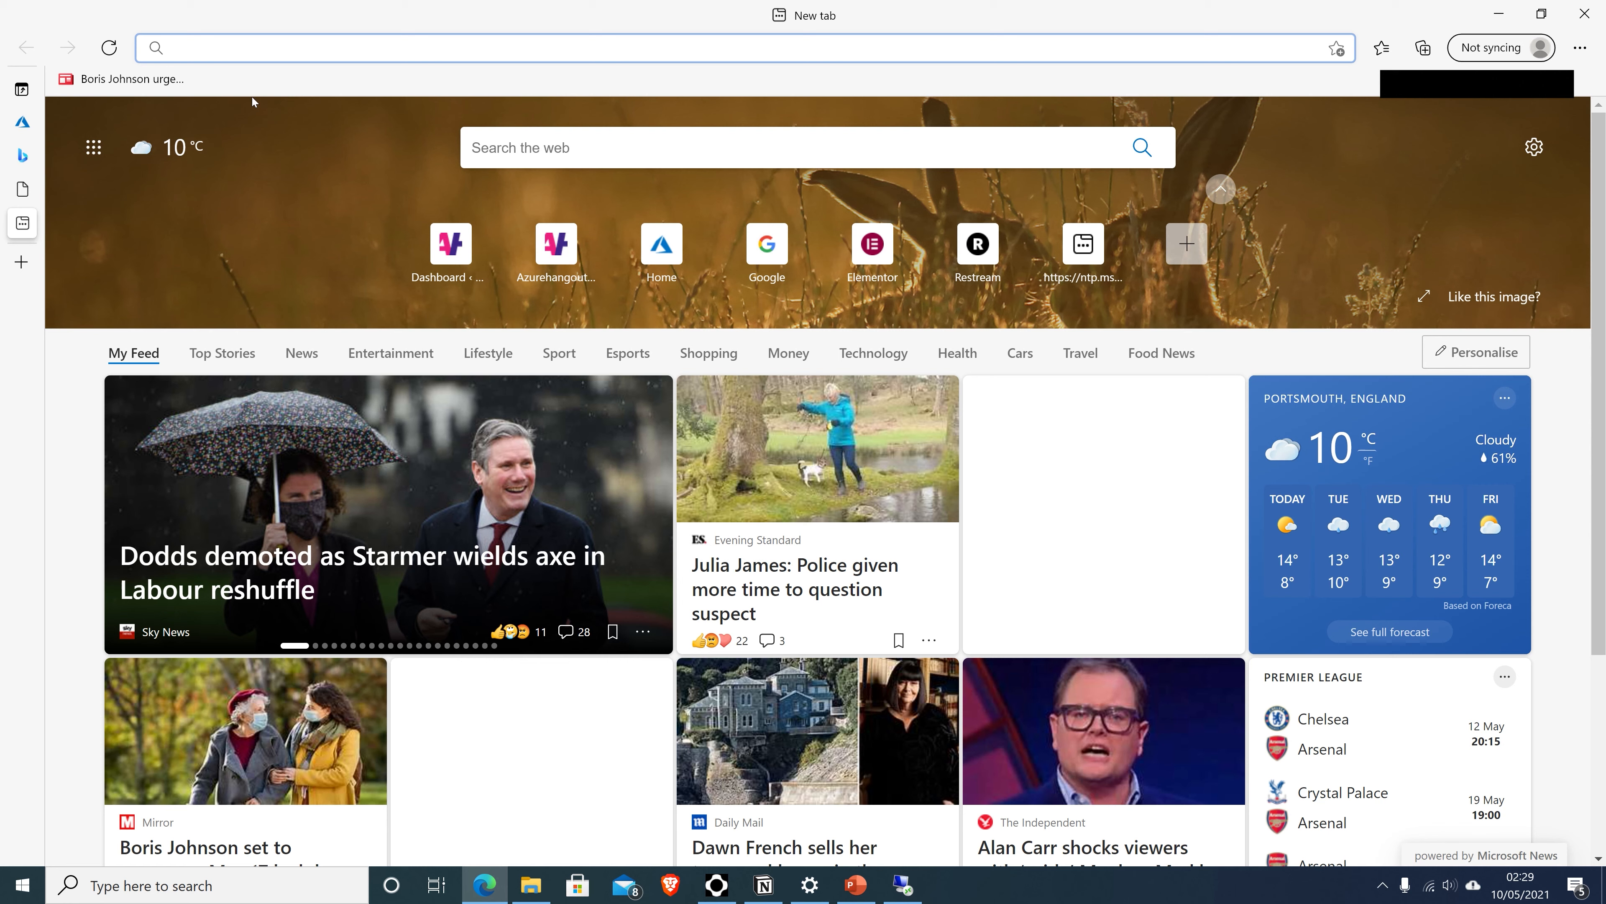
{"action": "type", "text": "go"}
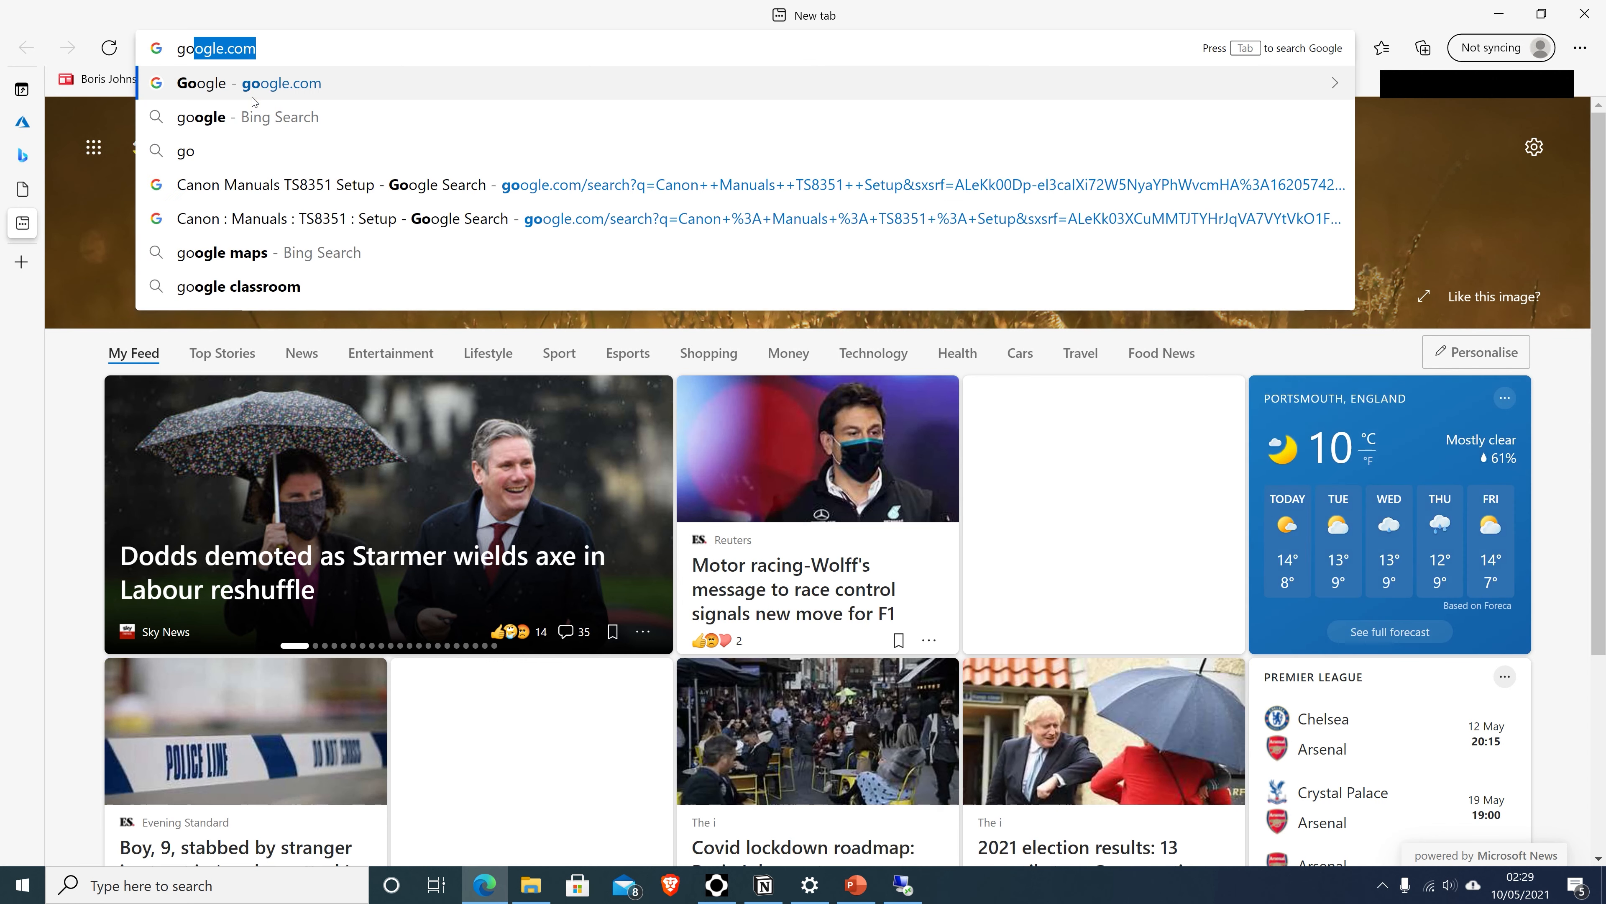
{"action": "type", "text": "daddy.c"}
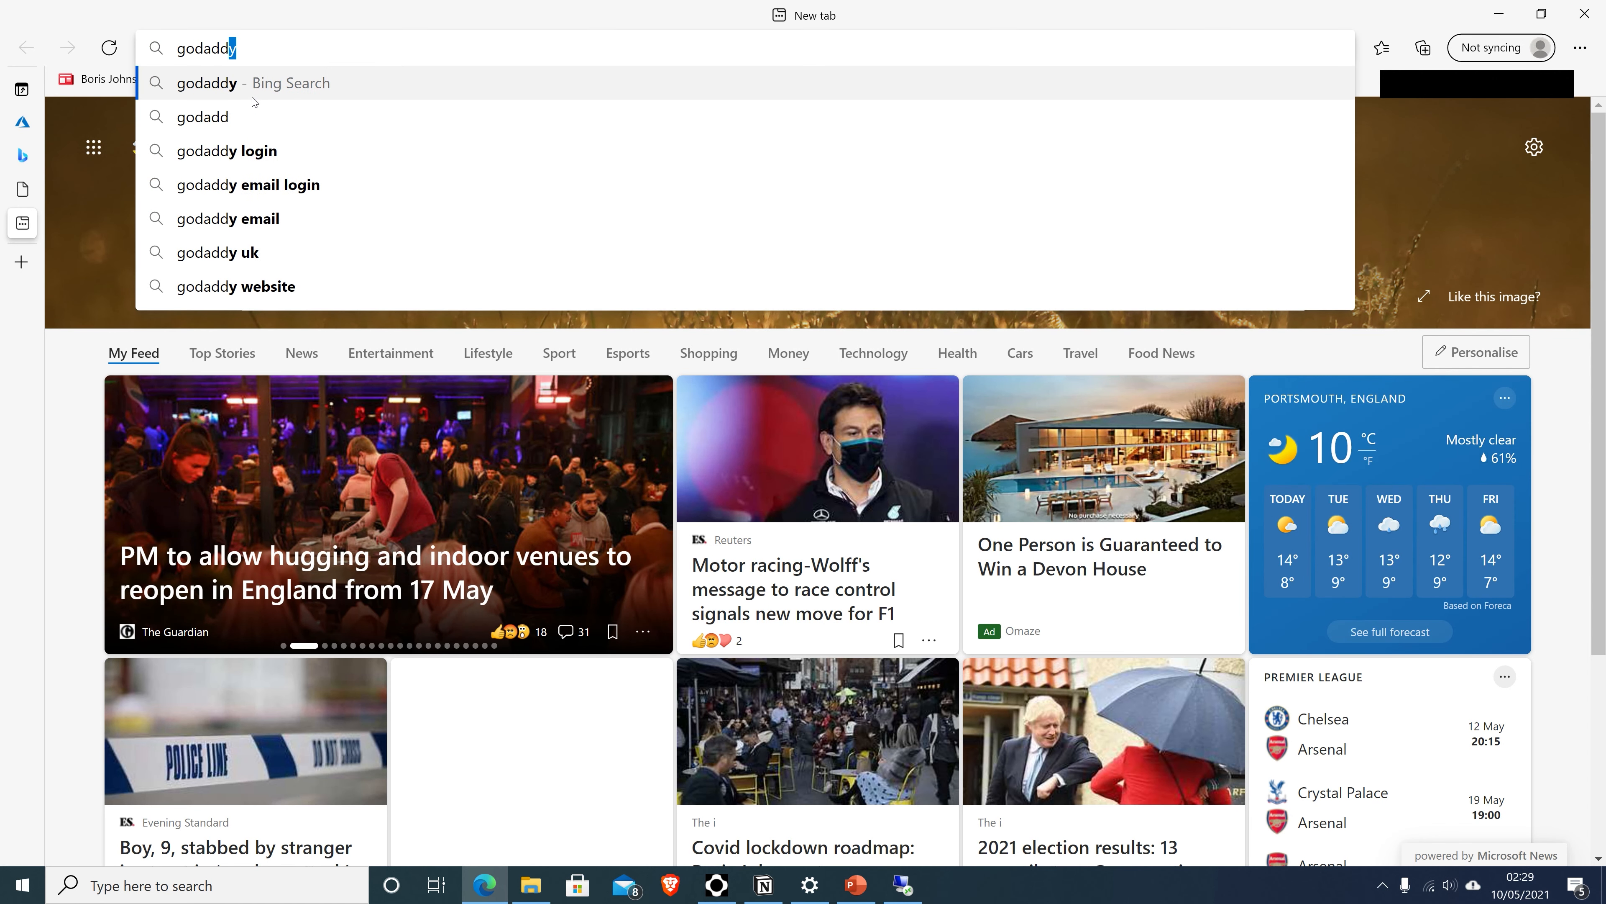
{"action": "type", "text": "om"}
{"action": "key", "text": "Return"}
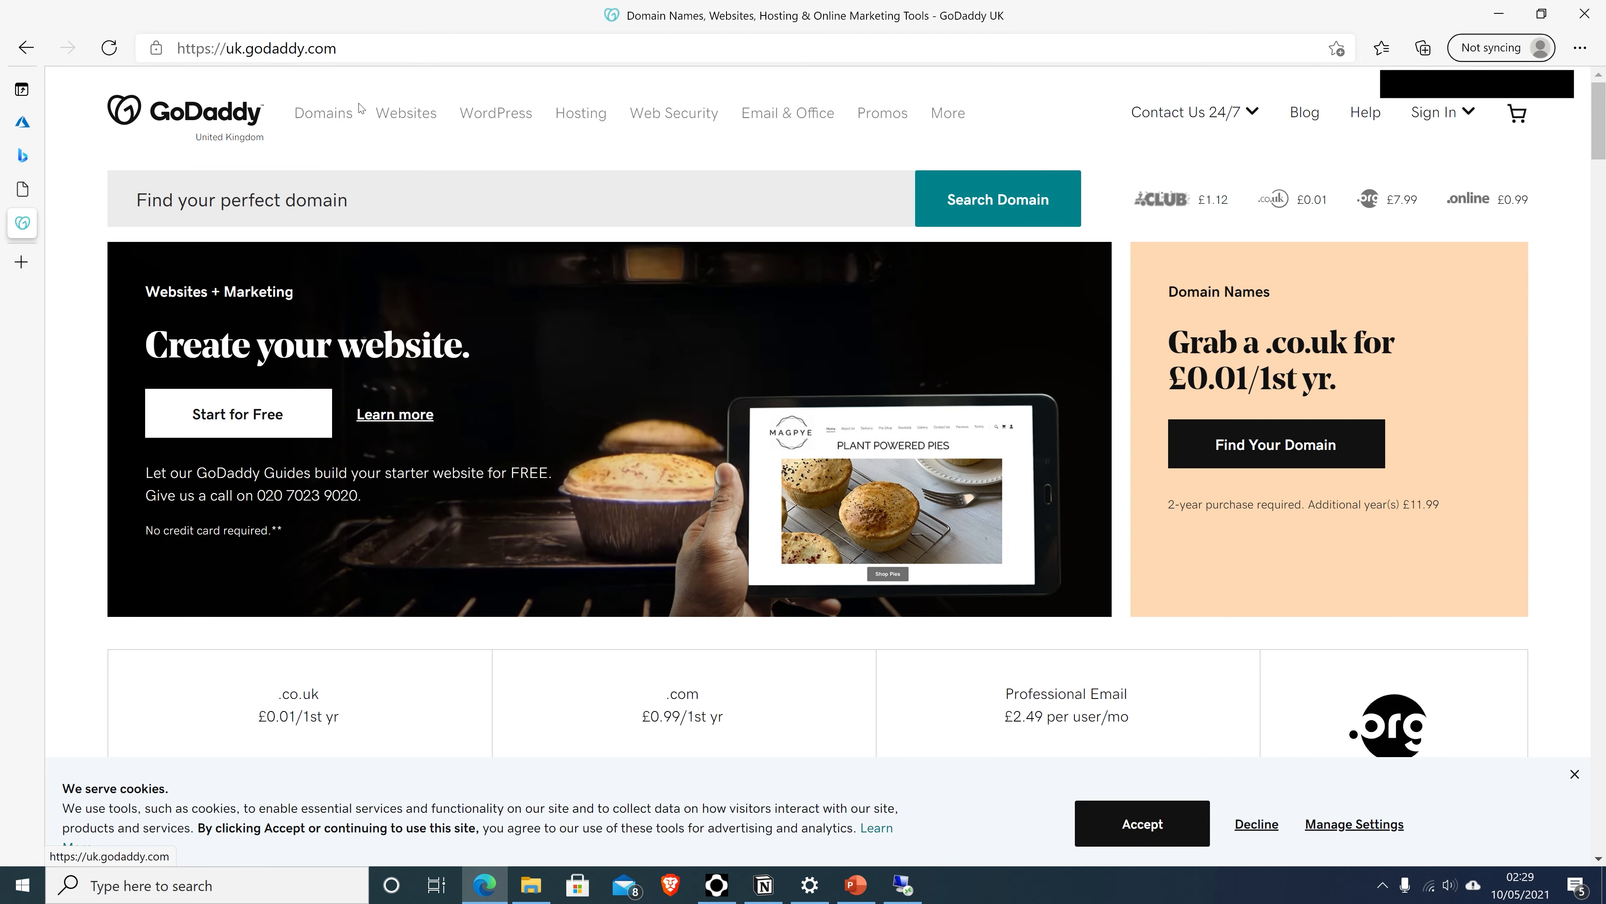
Step: Search GoDaddy for the availability of the domain kofitest.com
{"action": "left_click", "coordinate": [487, 199]}
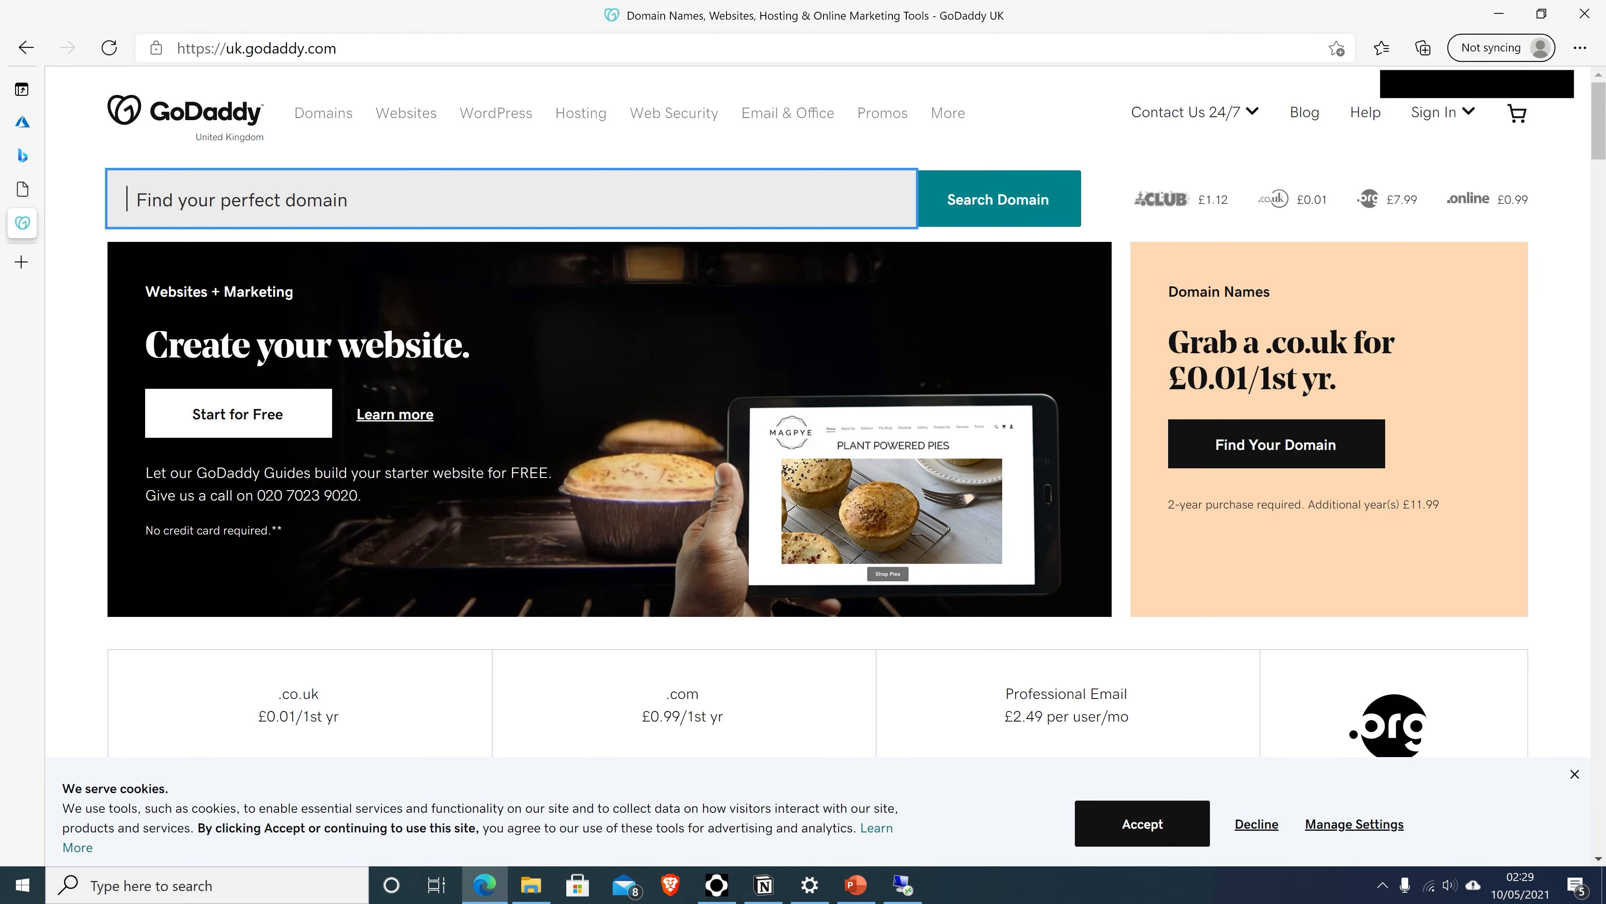
{"action": "type", "text": "kofi"}
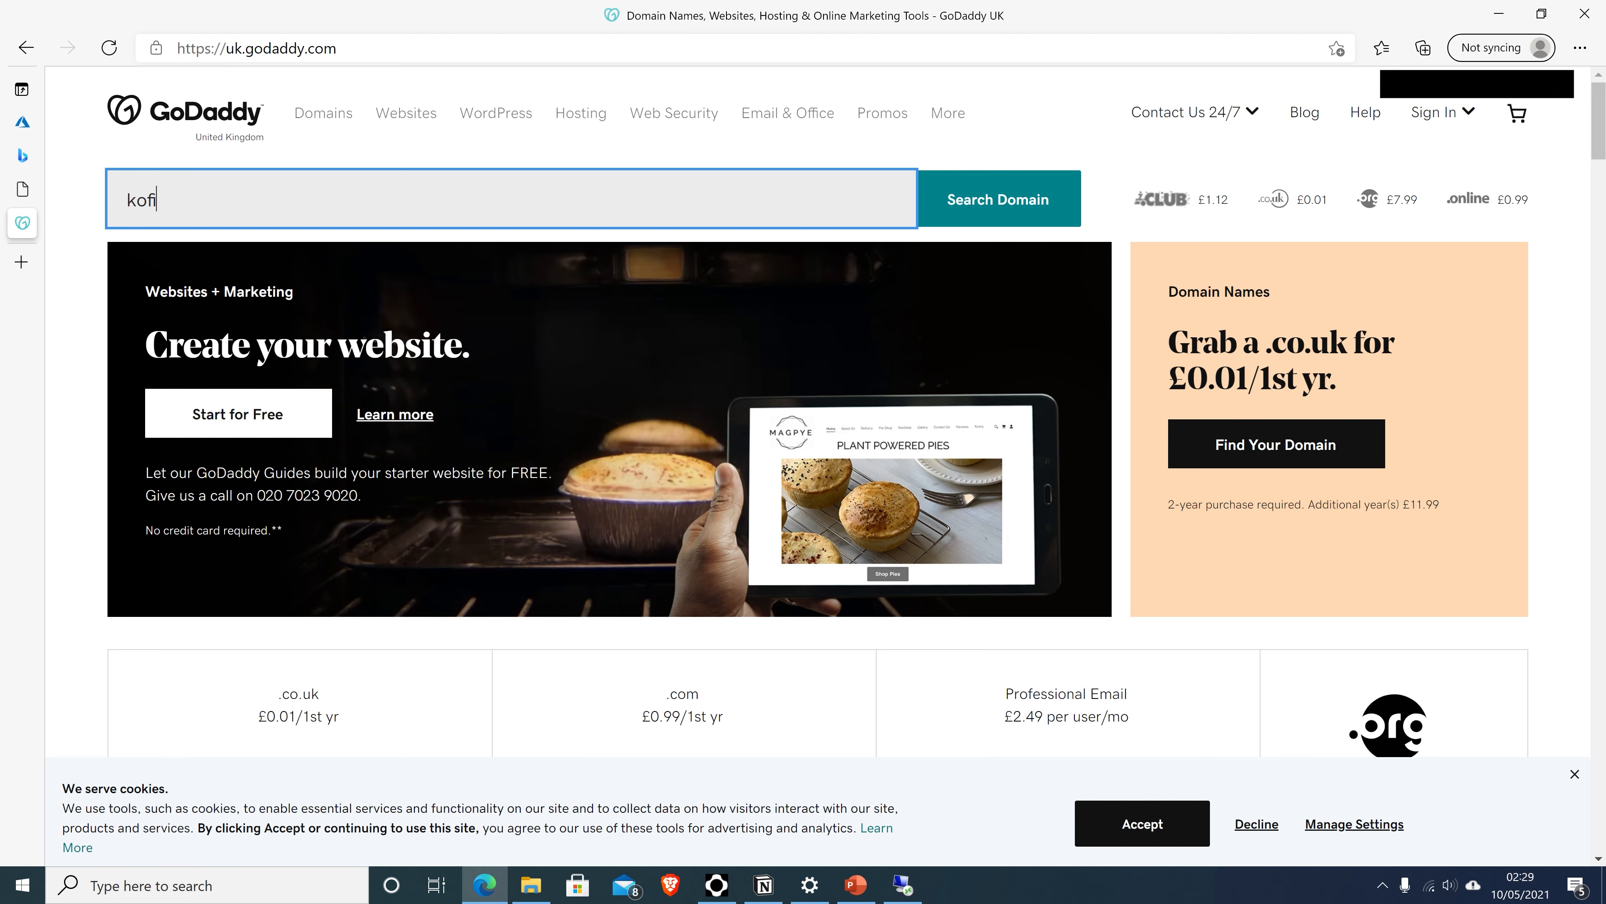
{"action": "type", "text": "test.com"}
{"action": "key", "text": "Return"}
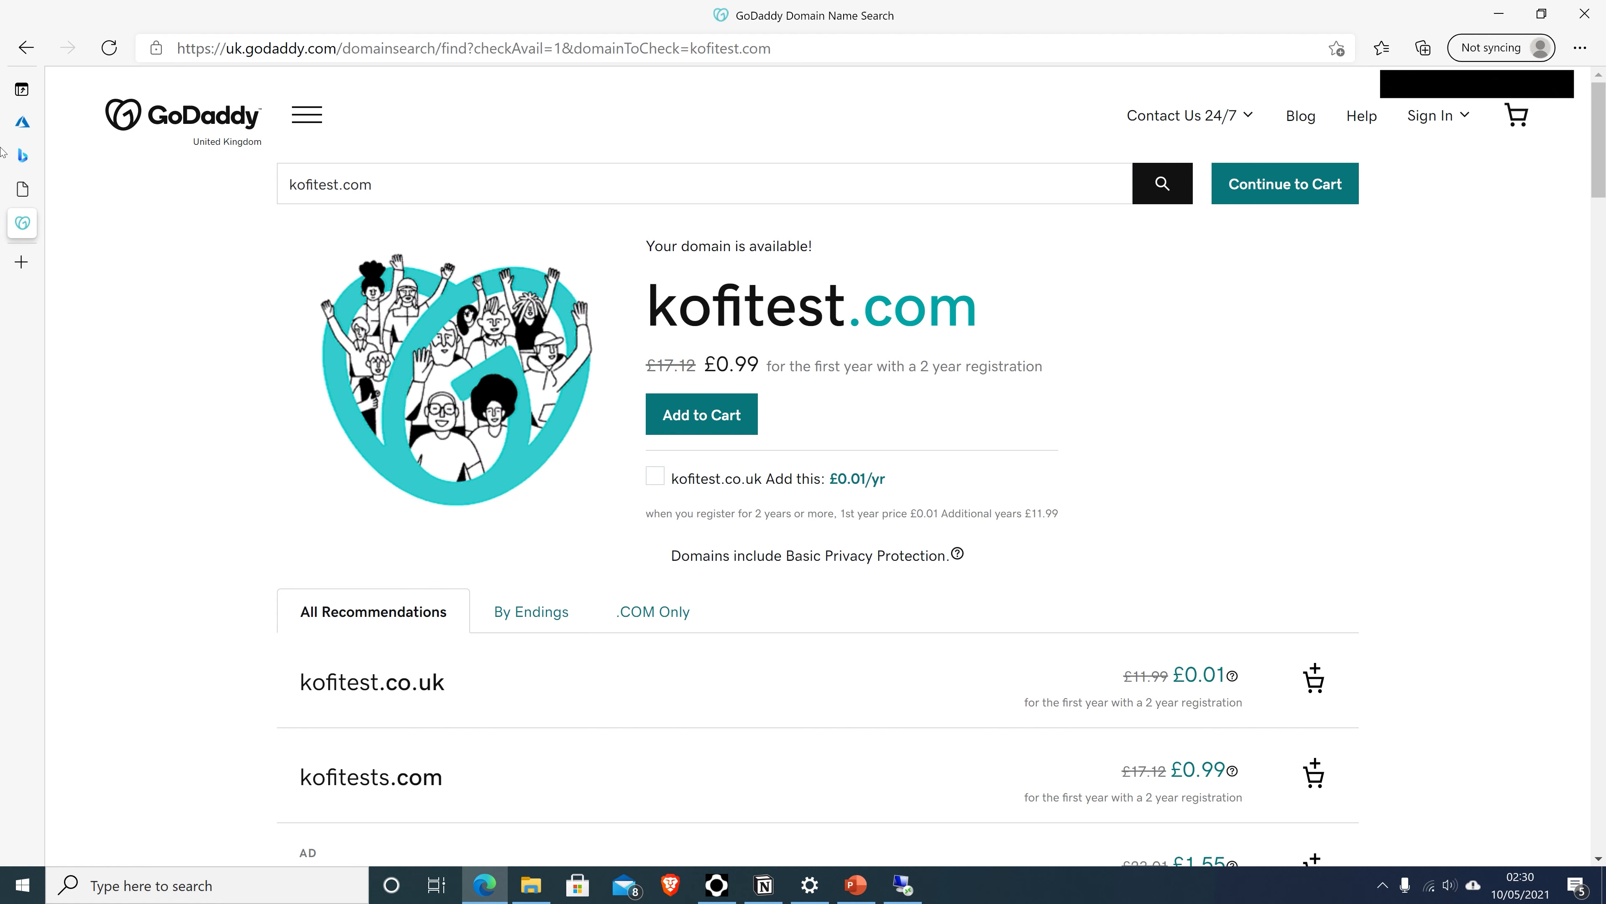
Step: Return to the Azure portal, search for the DNS zones service, and start creating a public DNS zone
{"action": "left_click", "coordinate": [23, 122]}
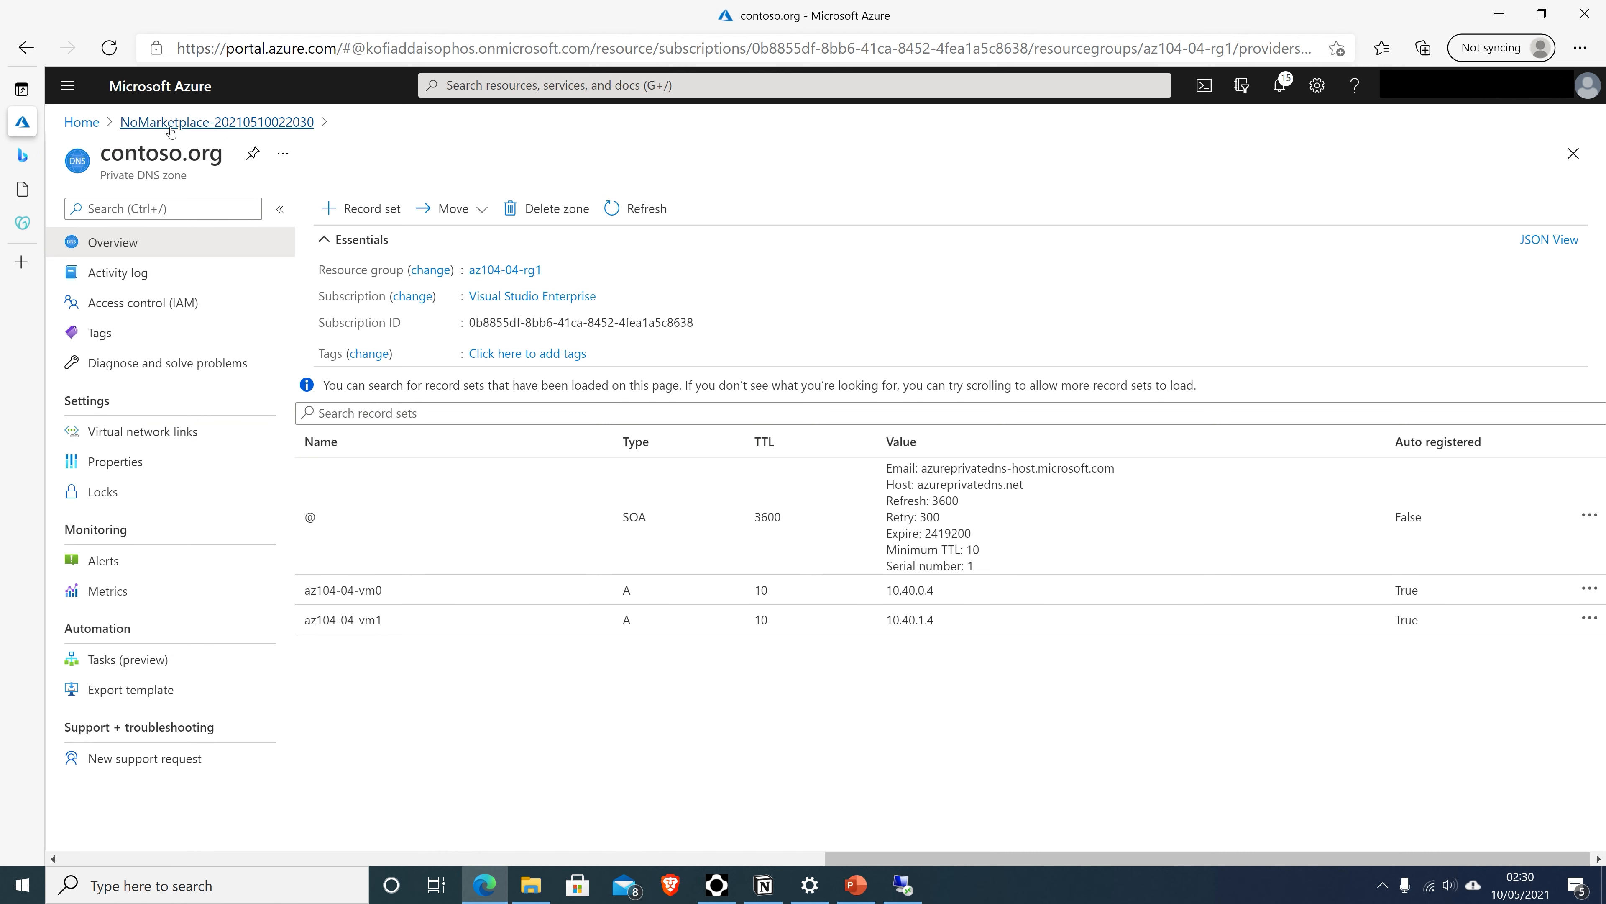
{"action": "left_click", "coordinate": [559, 85]}
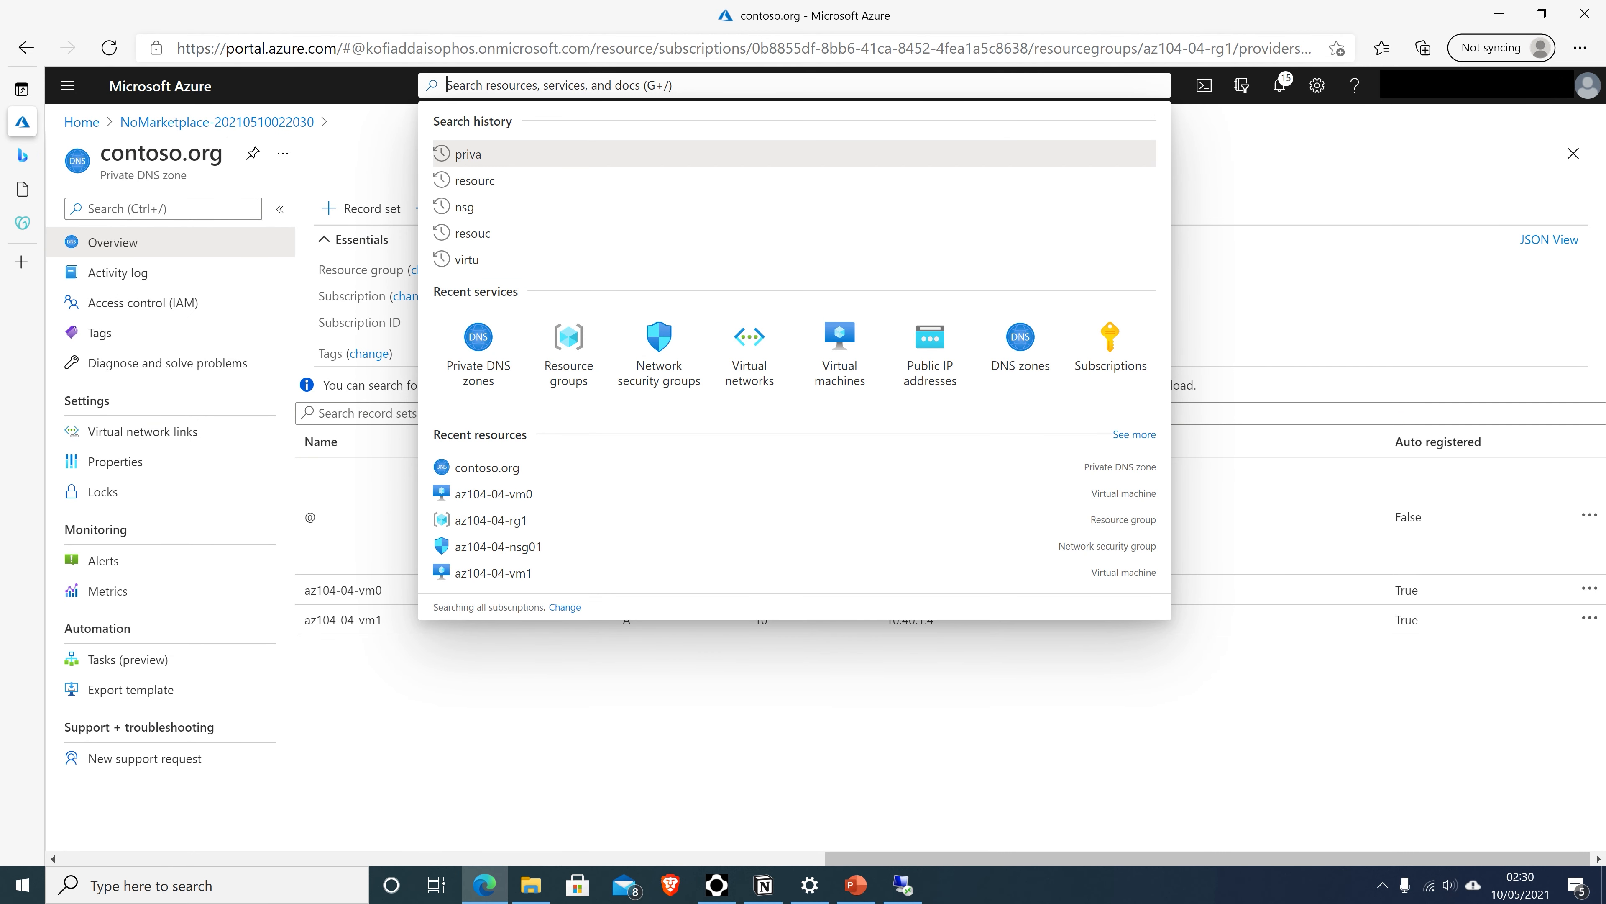
{"action": "type", "text": "dns z"}
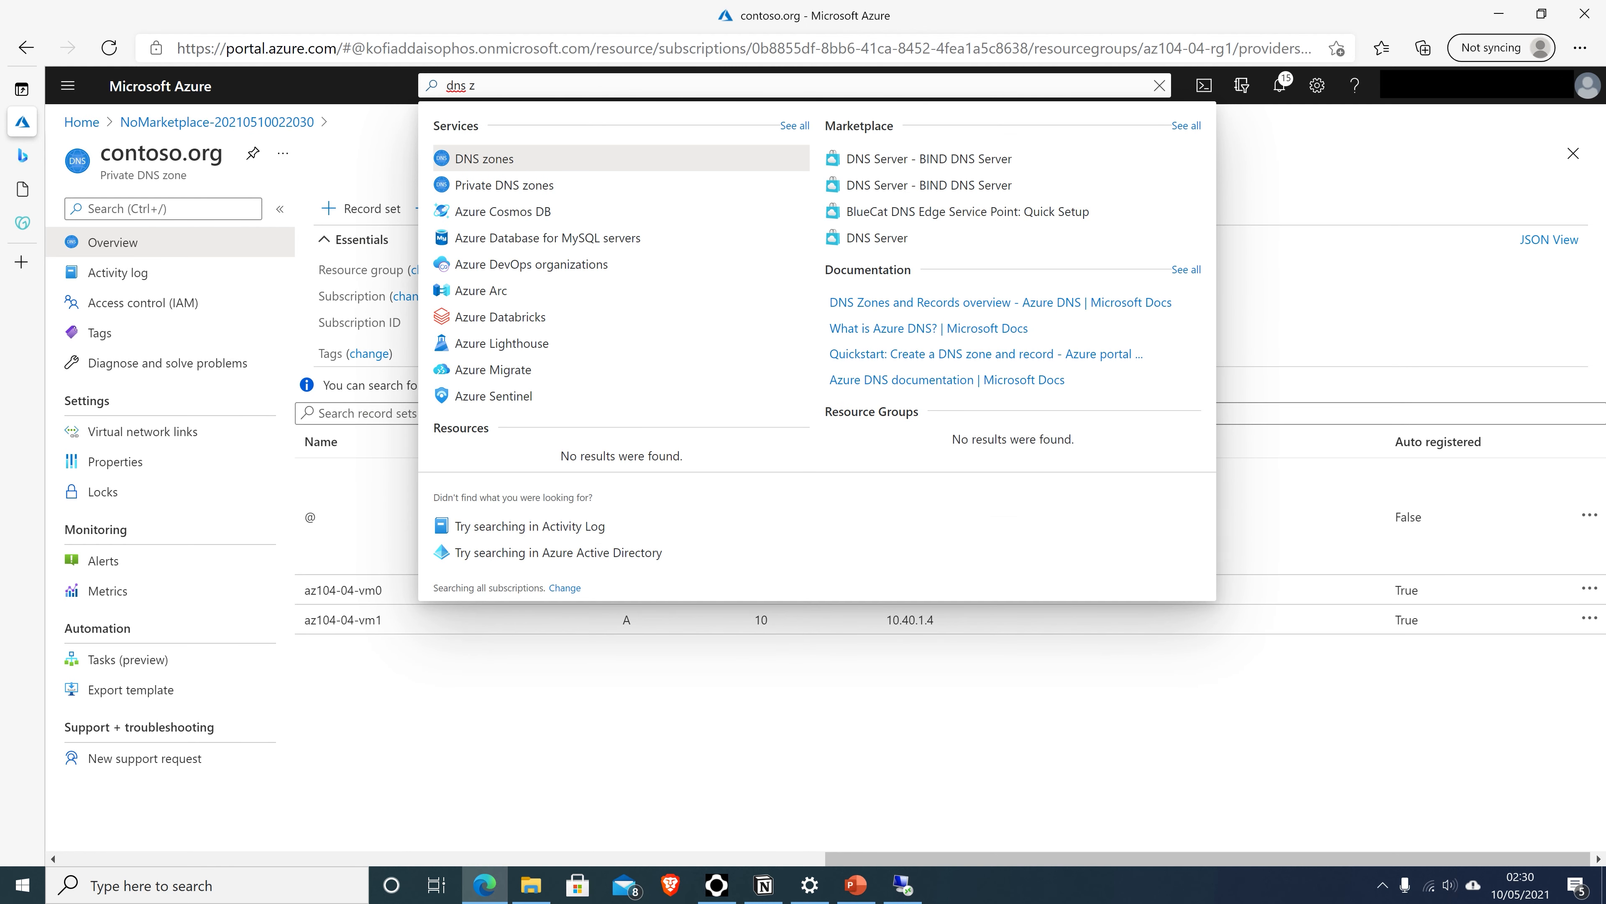
{"action": "left_click", "coordinate": [495, 165]}
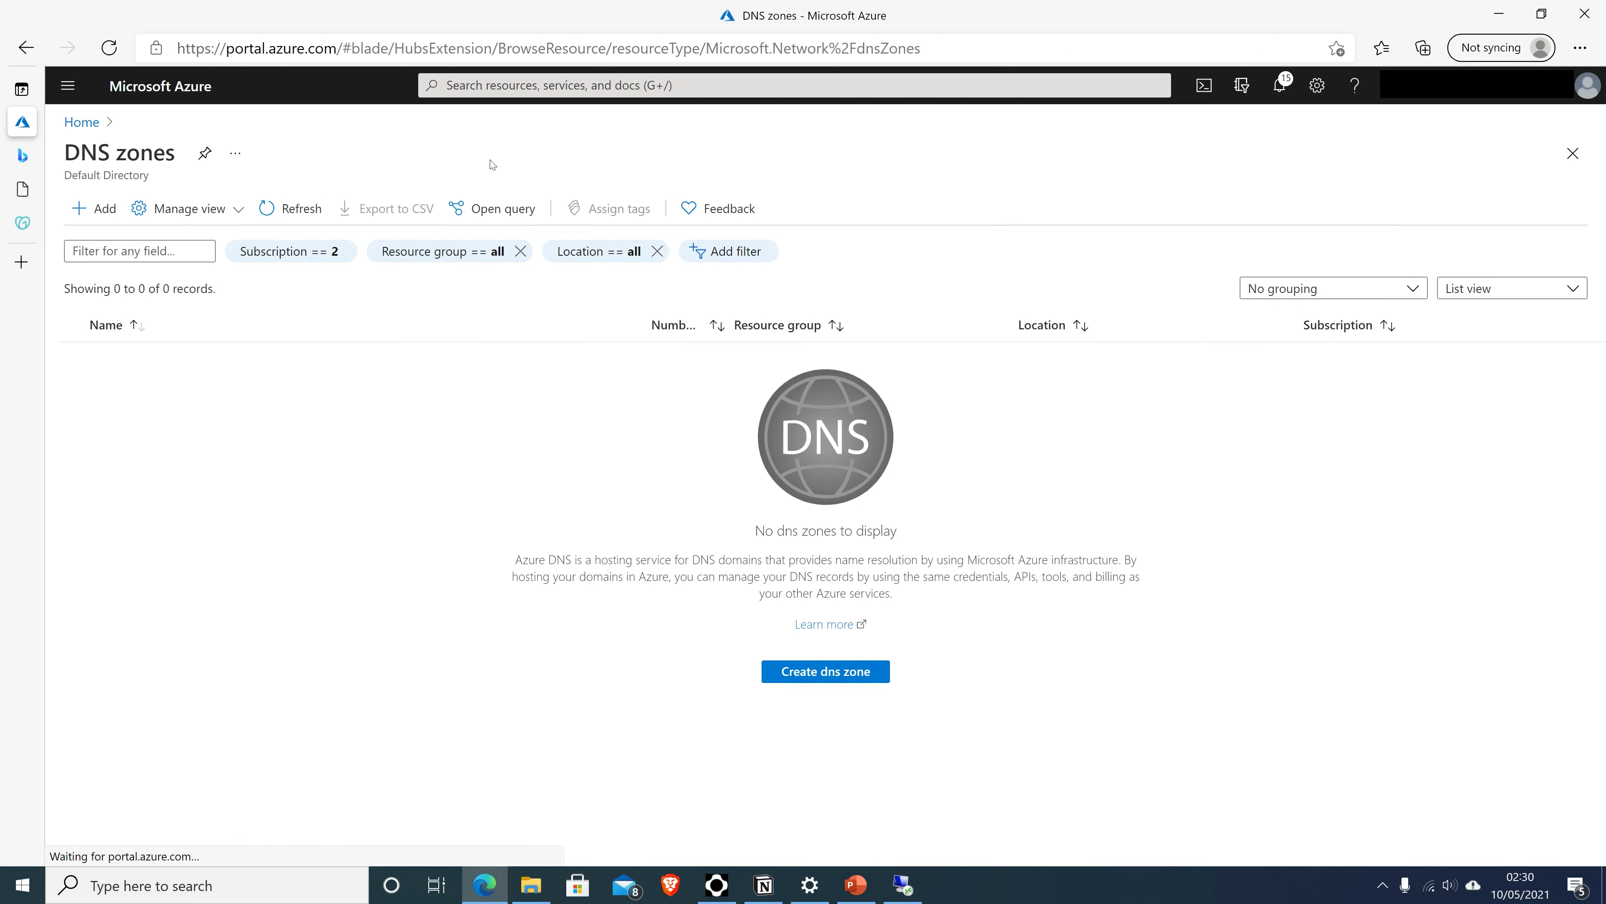
{"action": "left_click", "coordinate": [103, 217]}
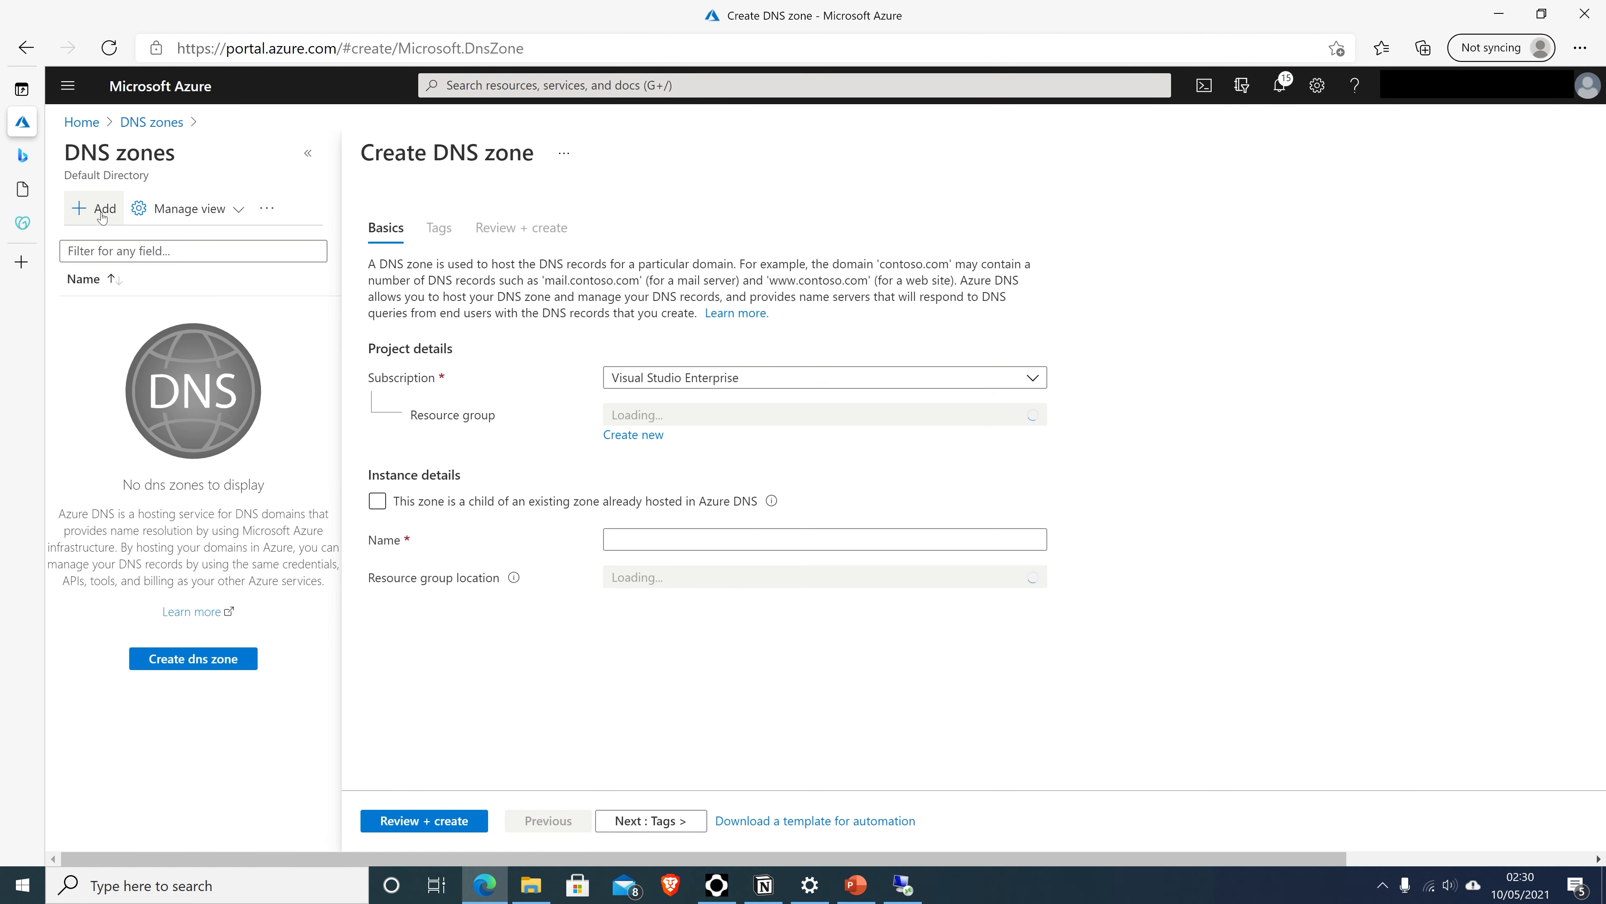
Step: Create the DNS zone kofitest.com in resource group az104-04-rg1 and open the deployed resource
{"action": "left_click", "coordinate": [845, 415]}
{"action": "left_click", "coordinate": [664, 481]}
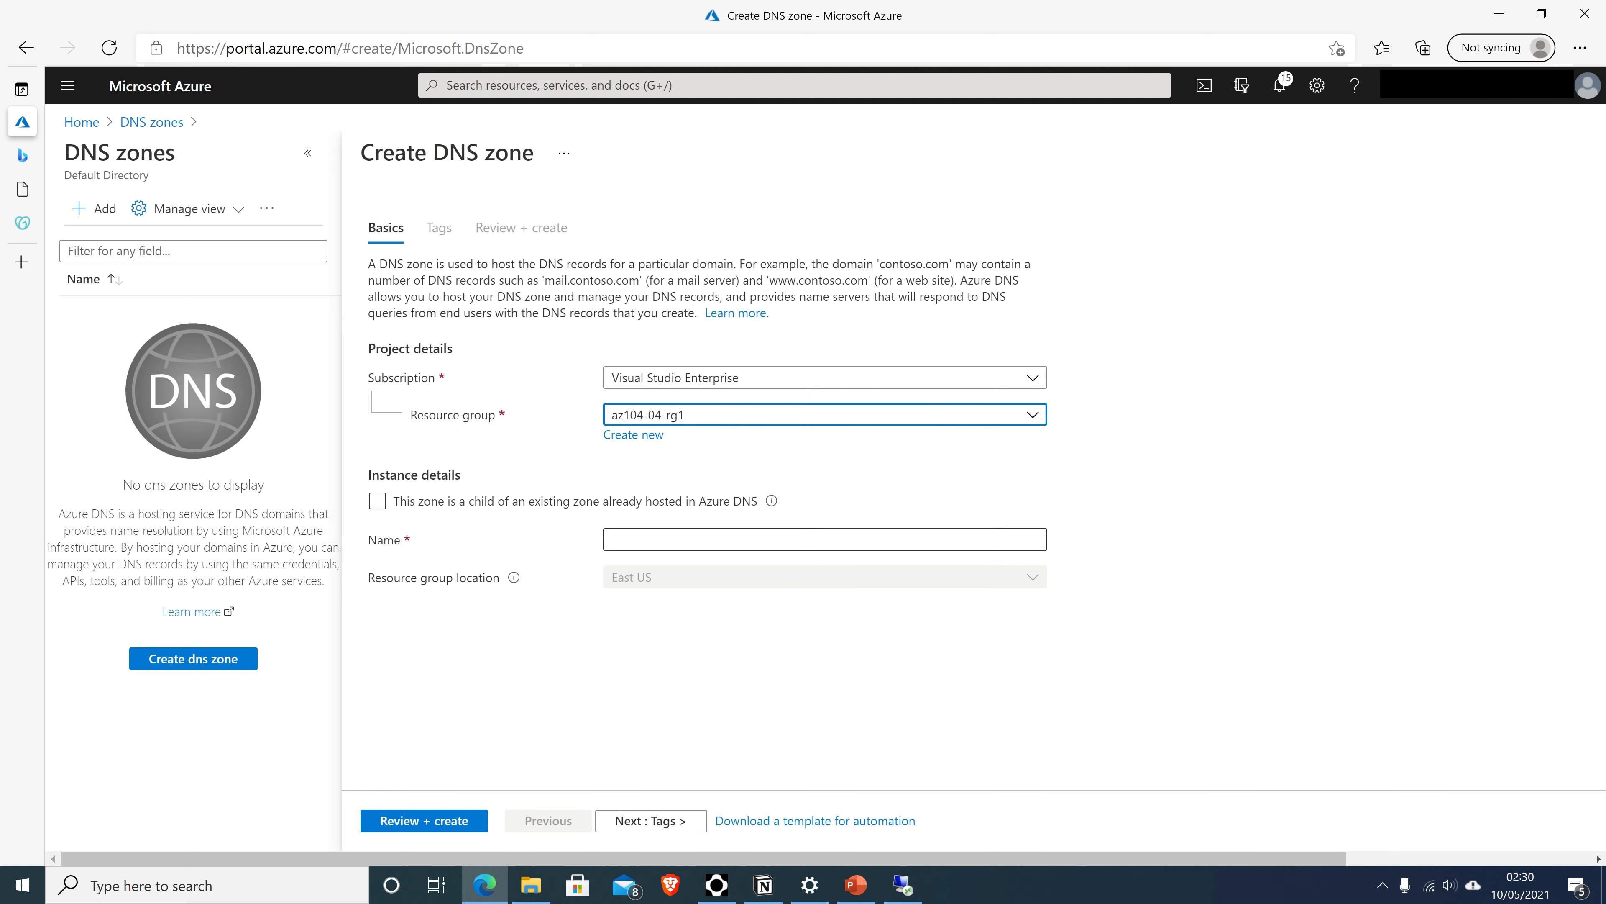
{"action": "left_click", "coordinate": [825, 539]}
{"action": "type", "text": "kofites"}
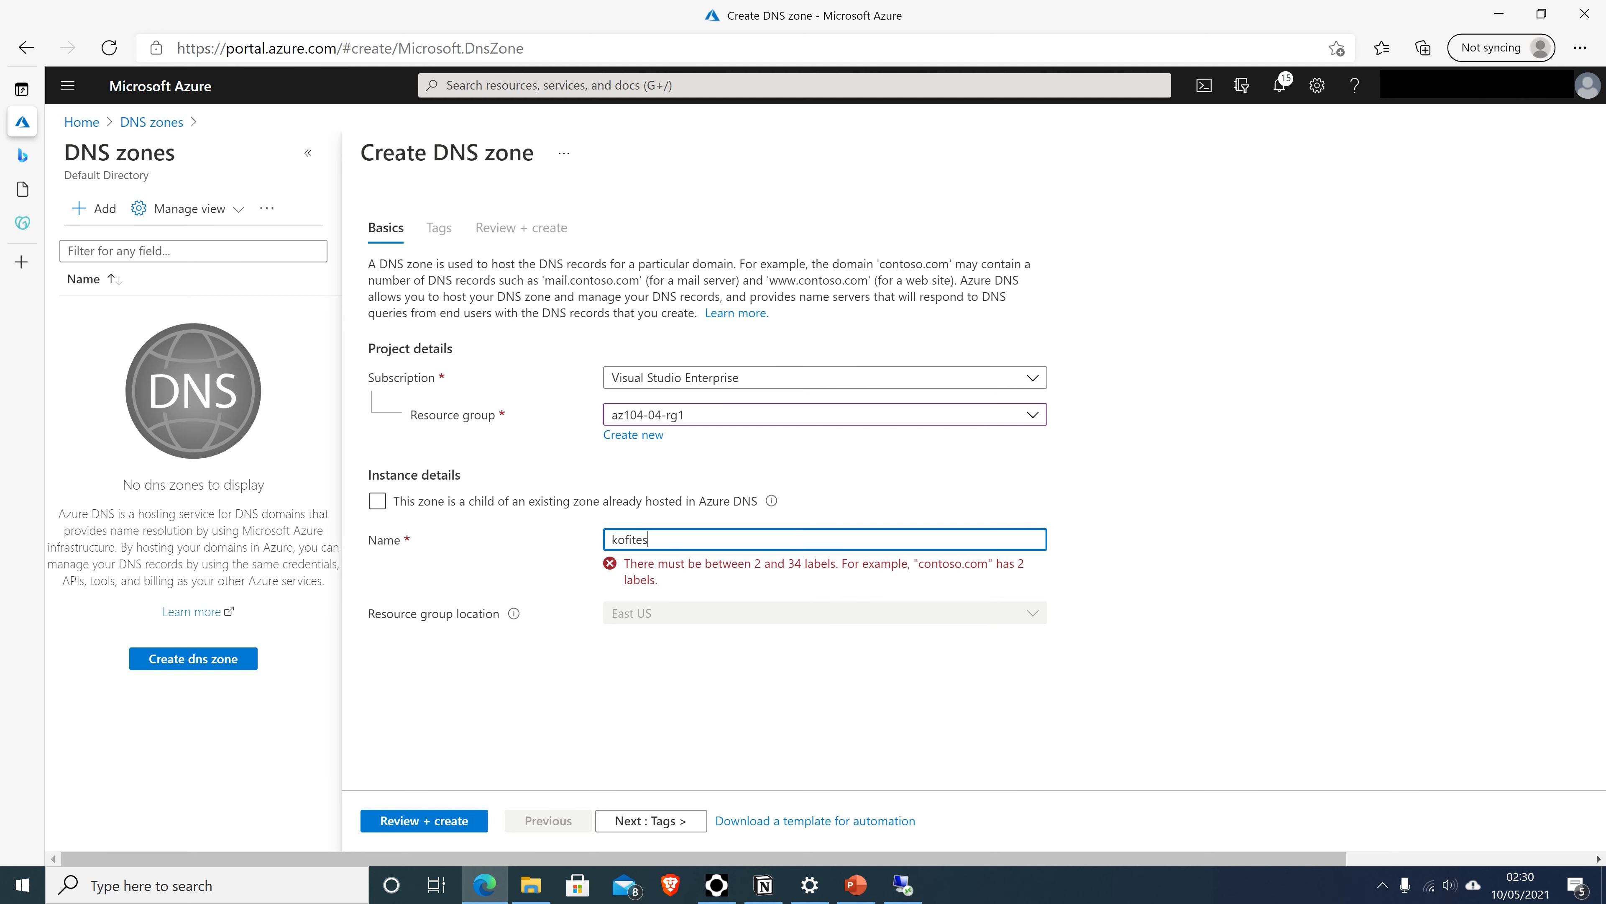
{"action": "type", "text": "t.com"}
{"action": "left_click", "coordinate": [1158, 529]}
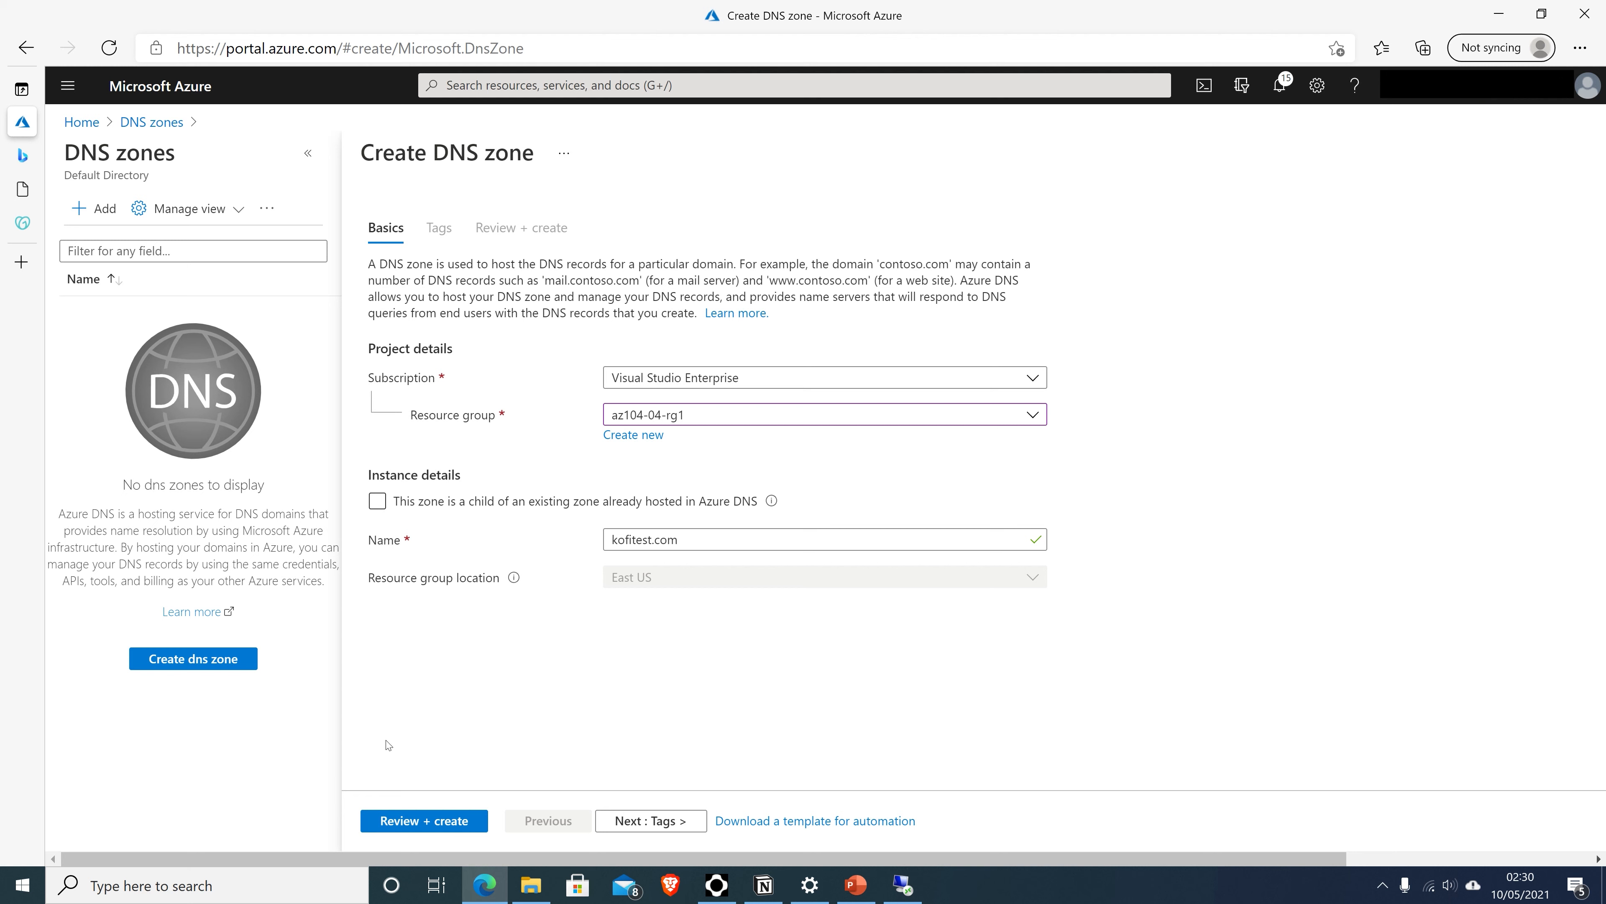
{"action": "left_click", "coordinate": [418, 820]}
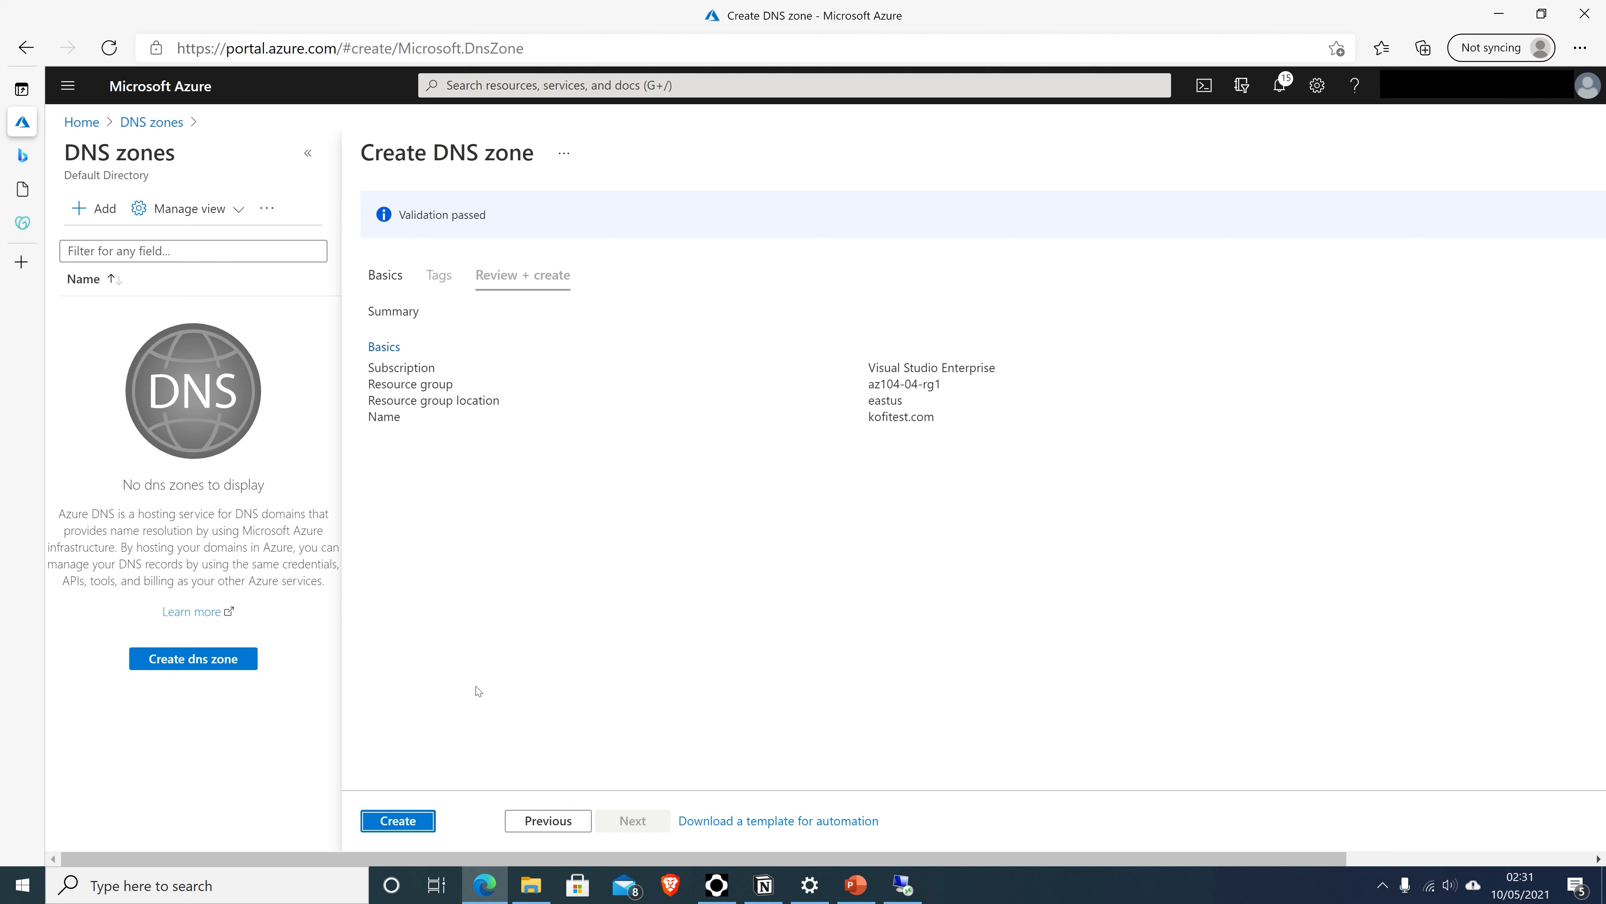
{"action": "left_click", "coordinate": [381, 821]}
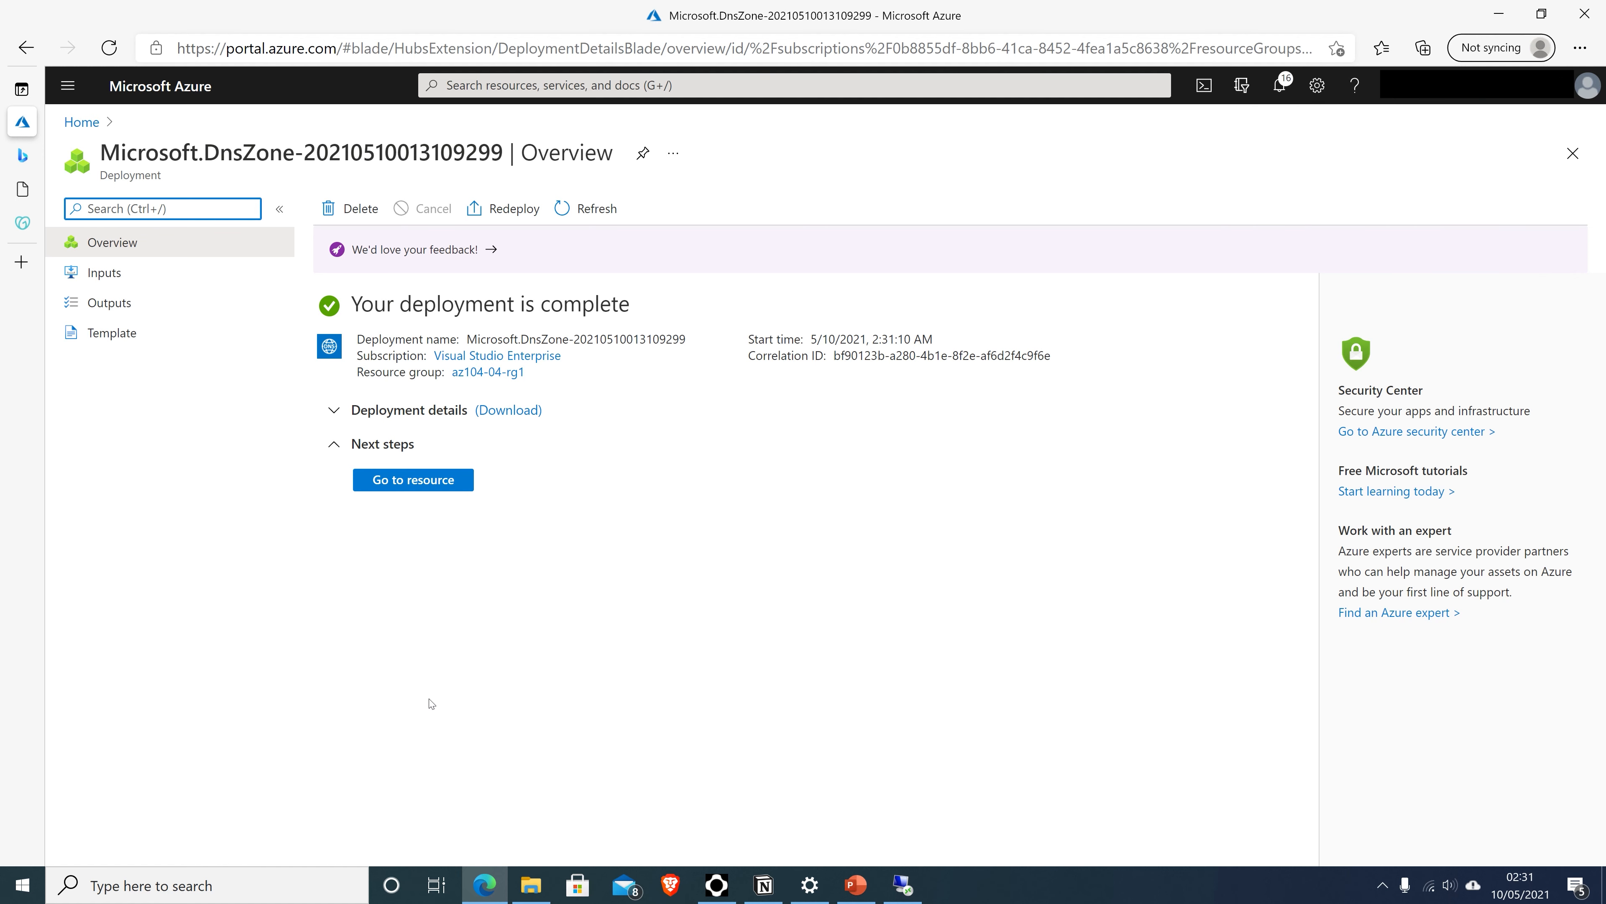
{"action": "left_click", "coordinate": [409, 481]}
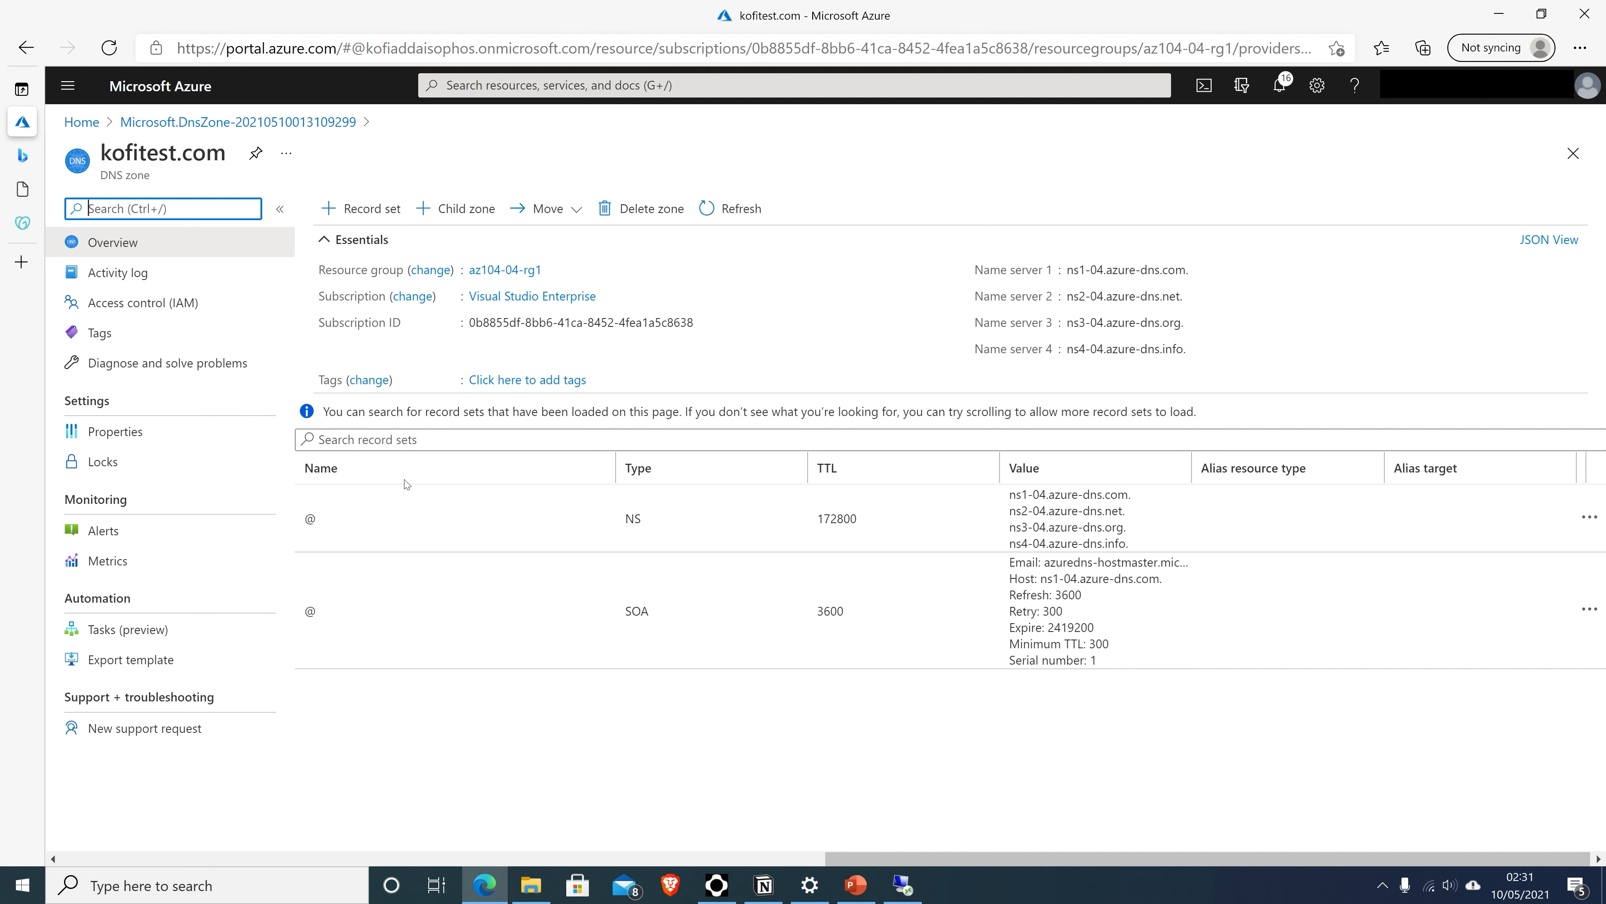
Step: Open virtual machine az104-04-vm0 in resource group az104-04-rg1 and copy its public IP address
{"action": "left_click", "coordinate": [588, 85]}
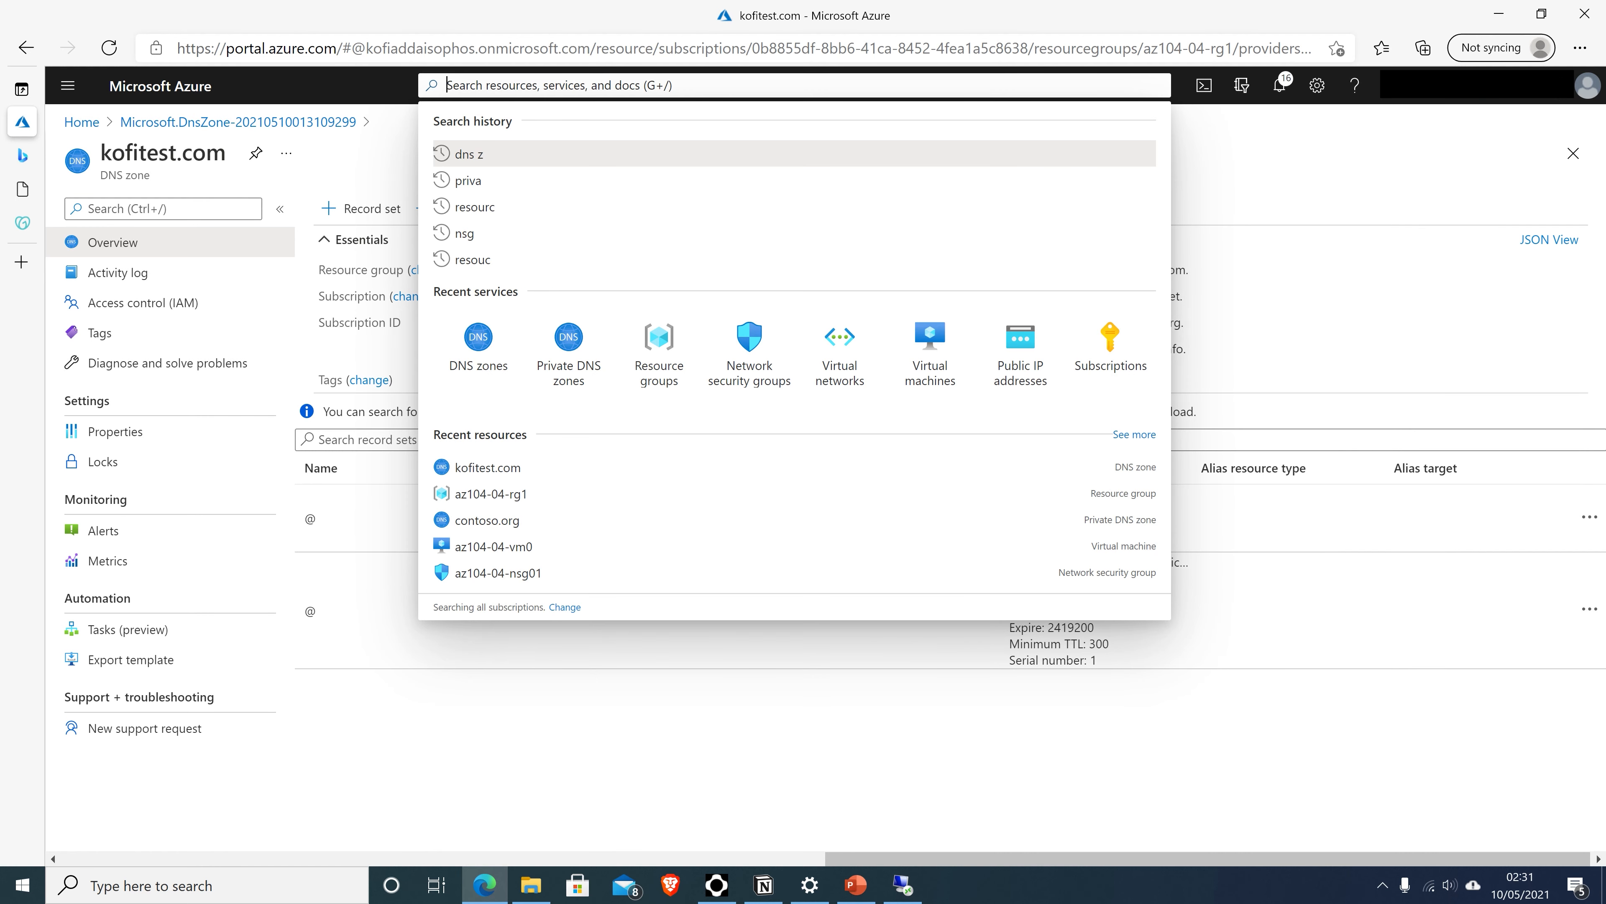
{"action": "type", "text": "resou"}
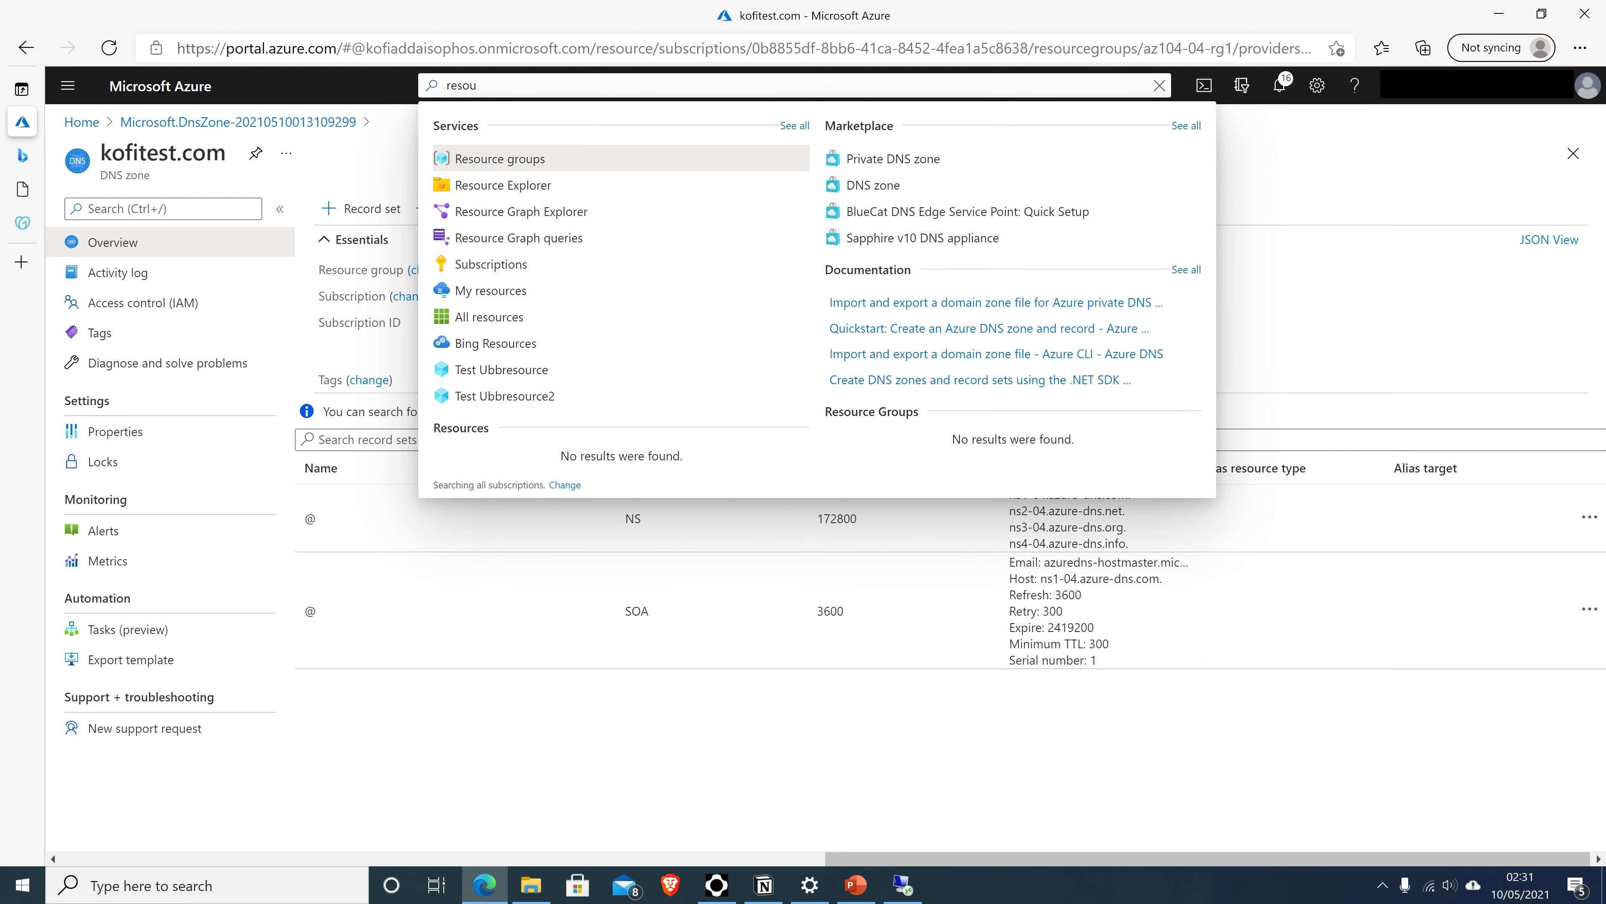
{"action": "left_click", "coordinate": [514, 160]}
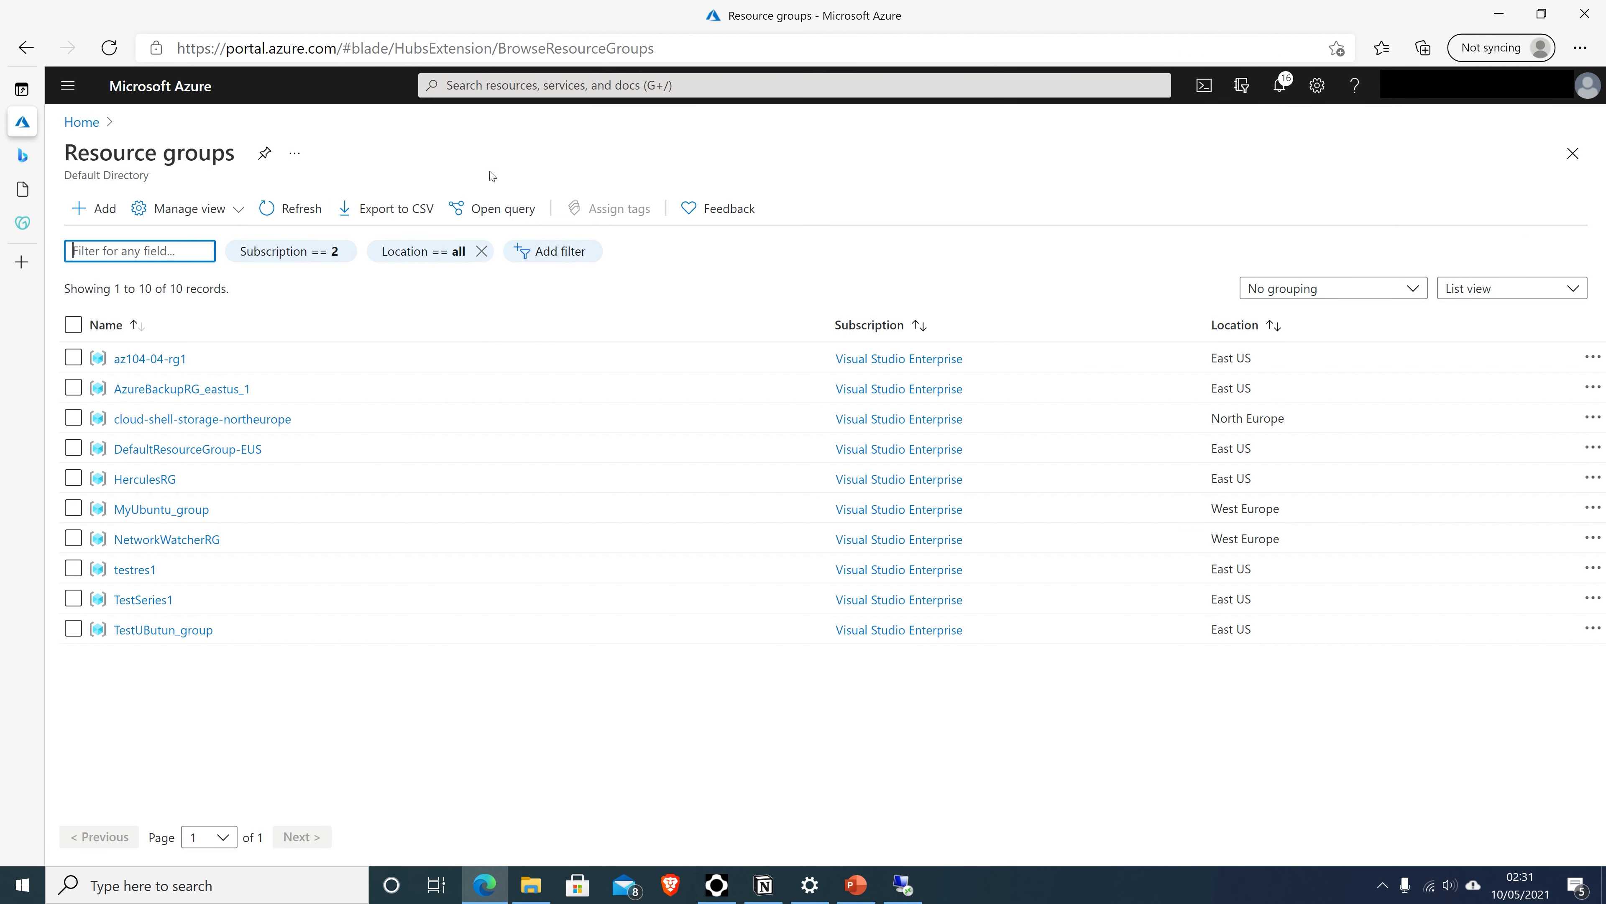
{"action": "left_click", "coordinate": [135, 358]}
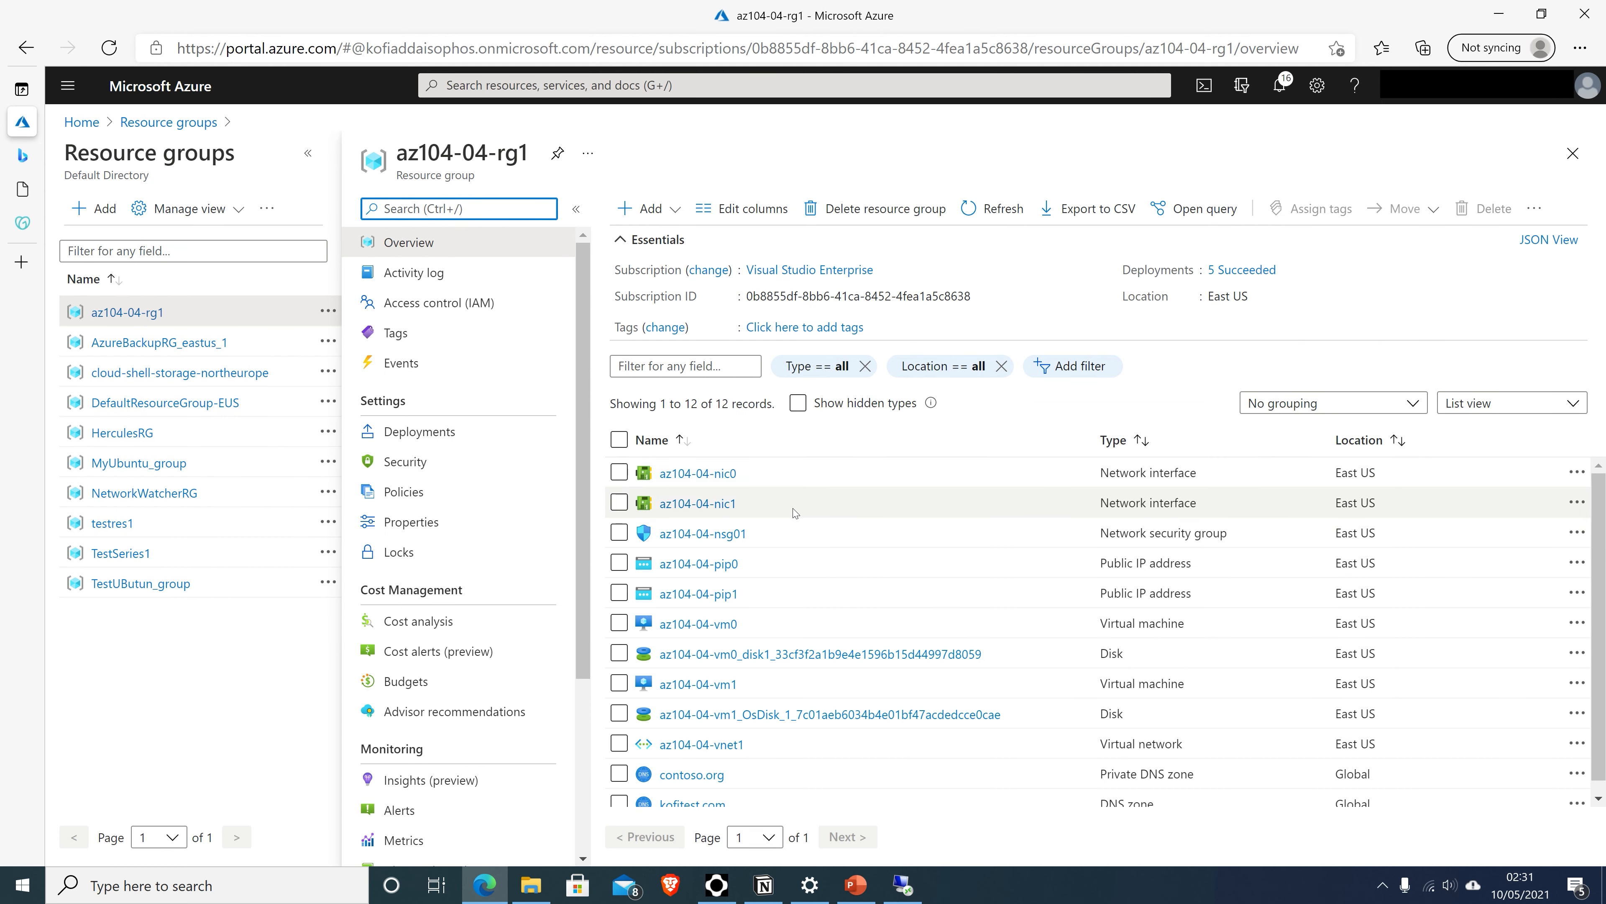
{"action": "left_click", "coordinate": [710, 624]}
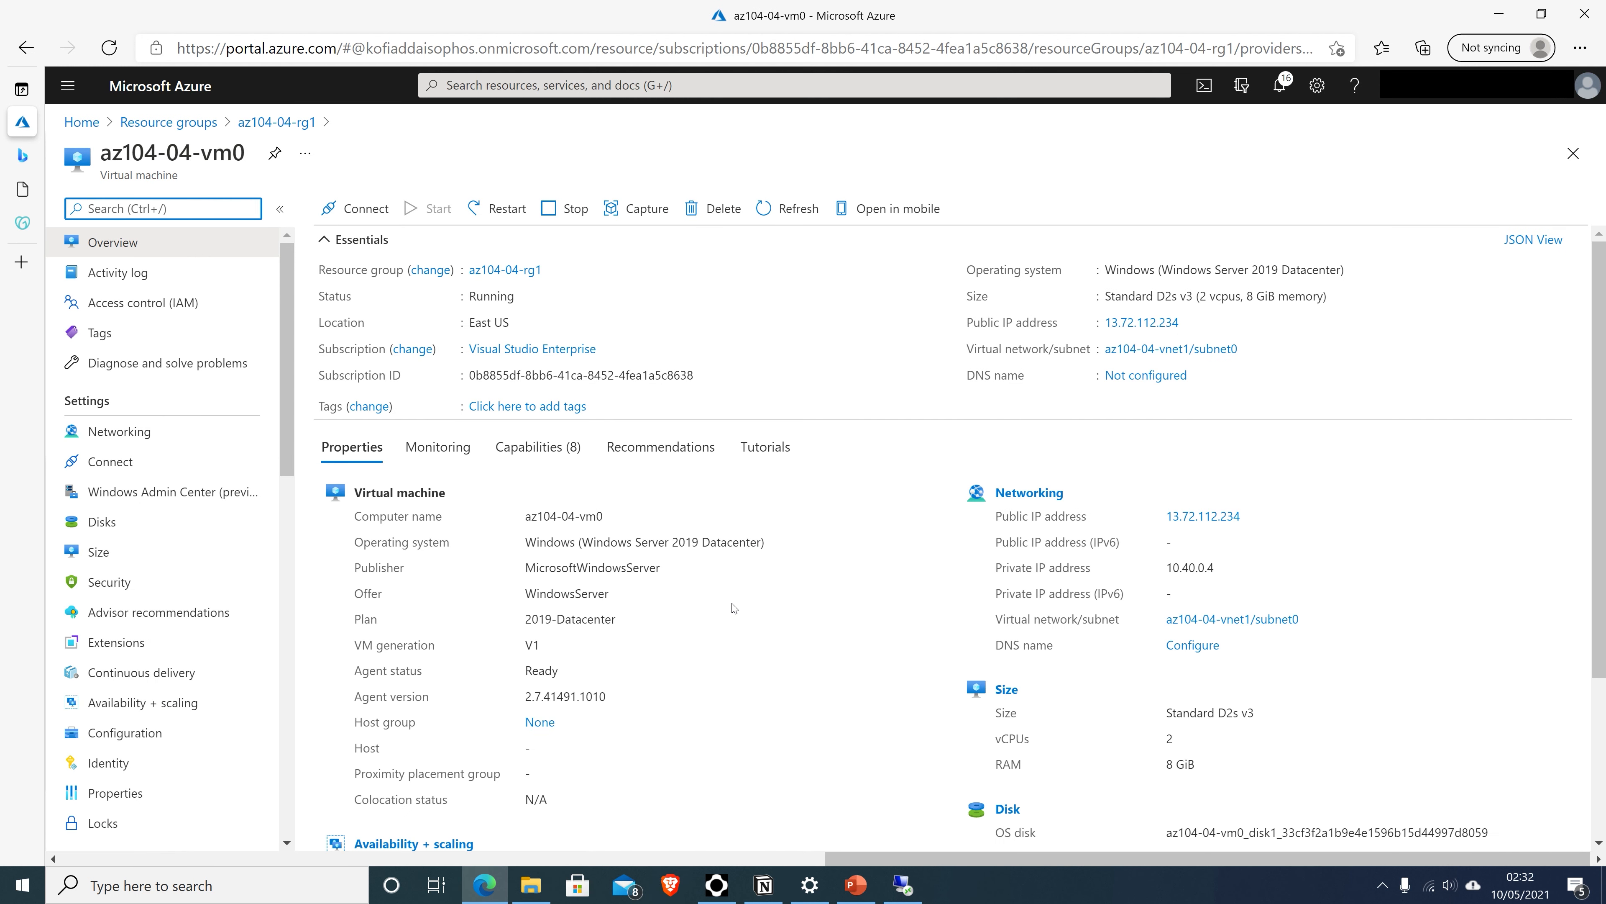
{"action": "left_click", "coordinate": [1197, 327]}
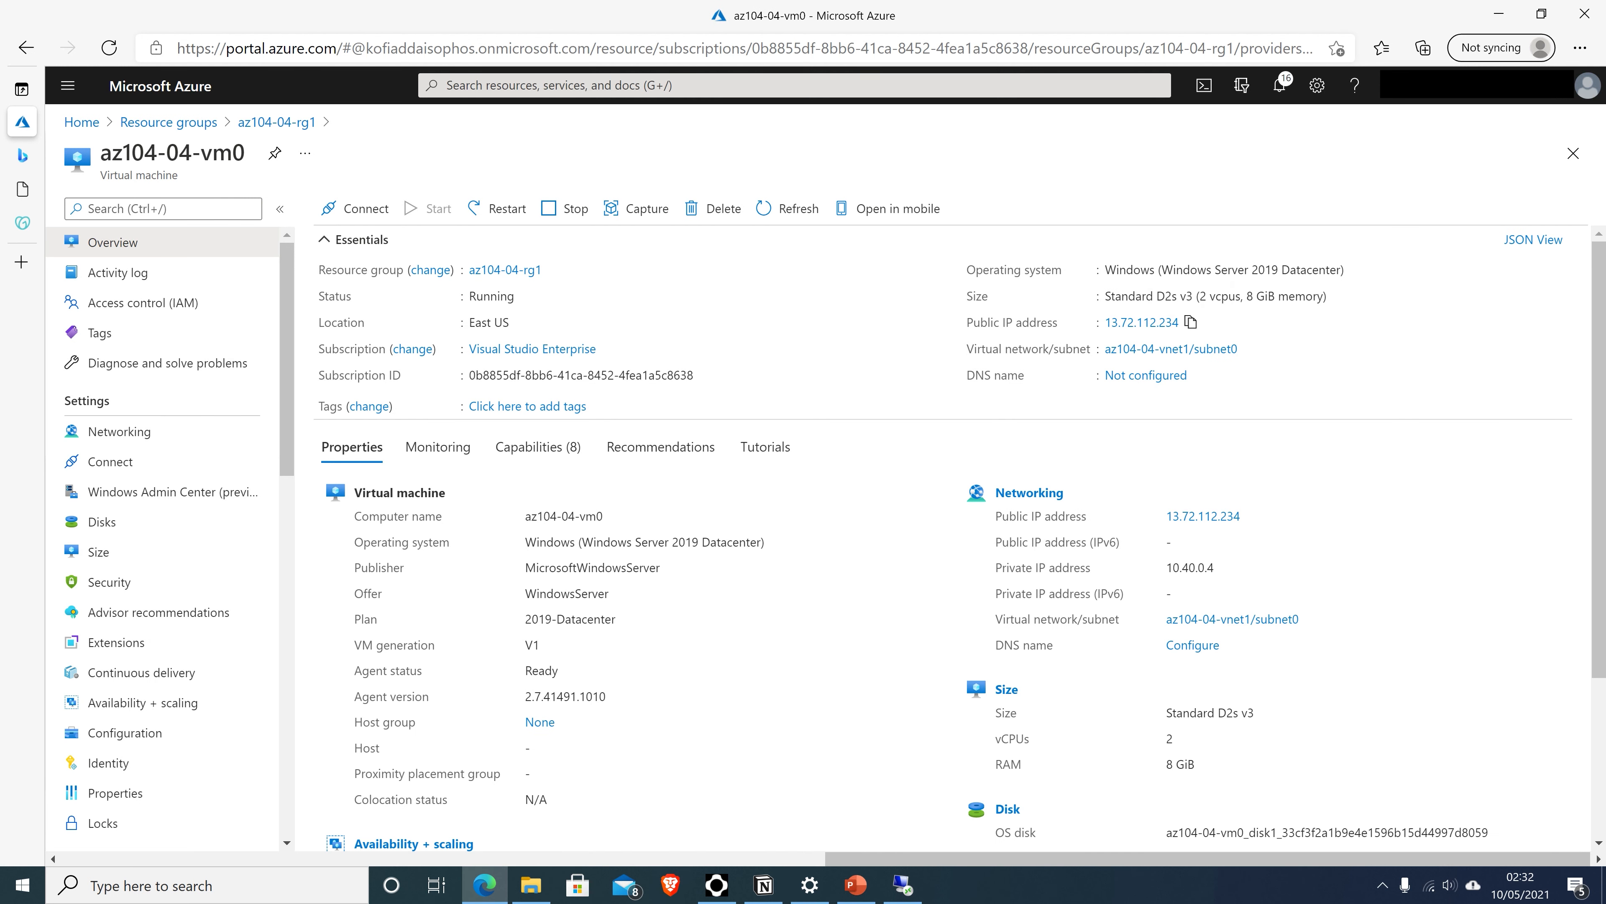
Step: Search for the DNS zones service and open the public zone kofitest.com
{"action": "key", "text": "g+slash"}
{"action": "type", "text": "dns"}
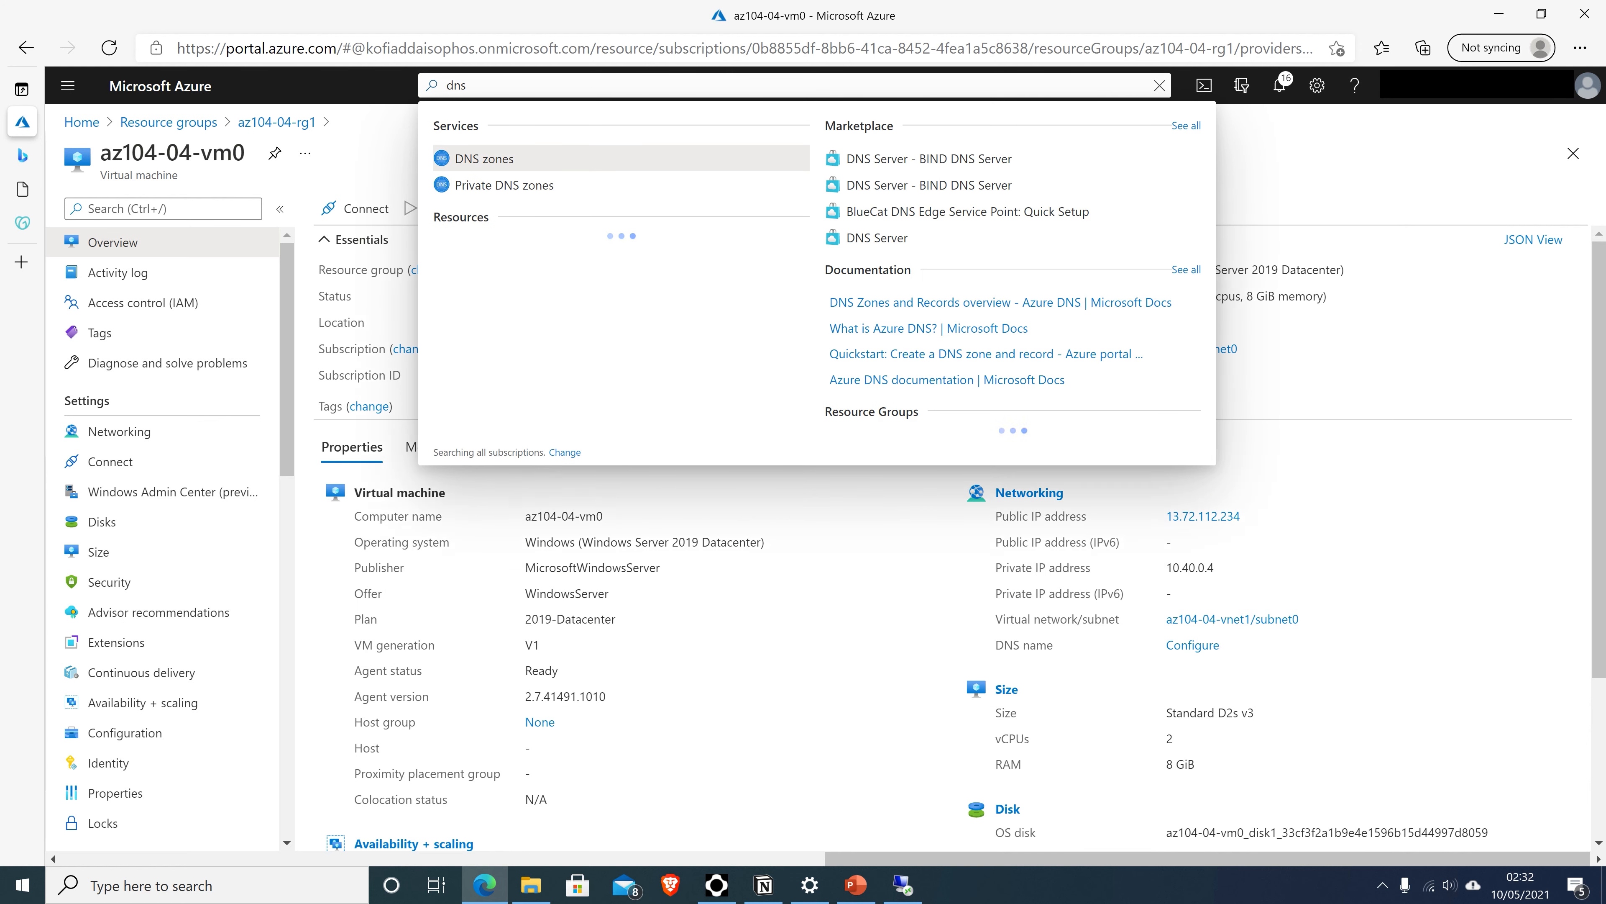
{"action": "left_click", "coordinate": [485, 162]}
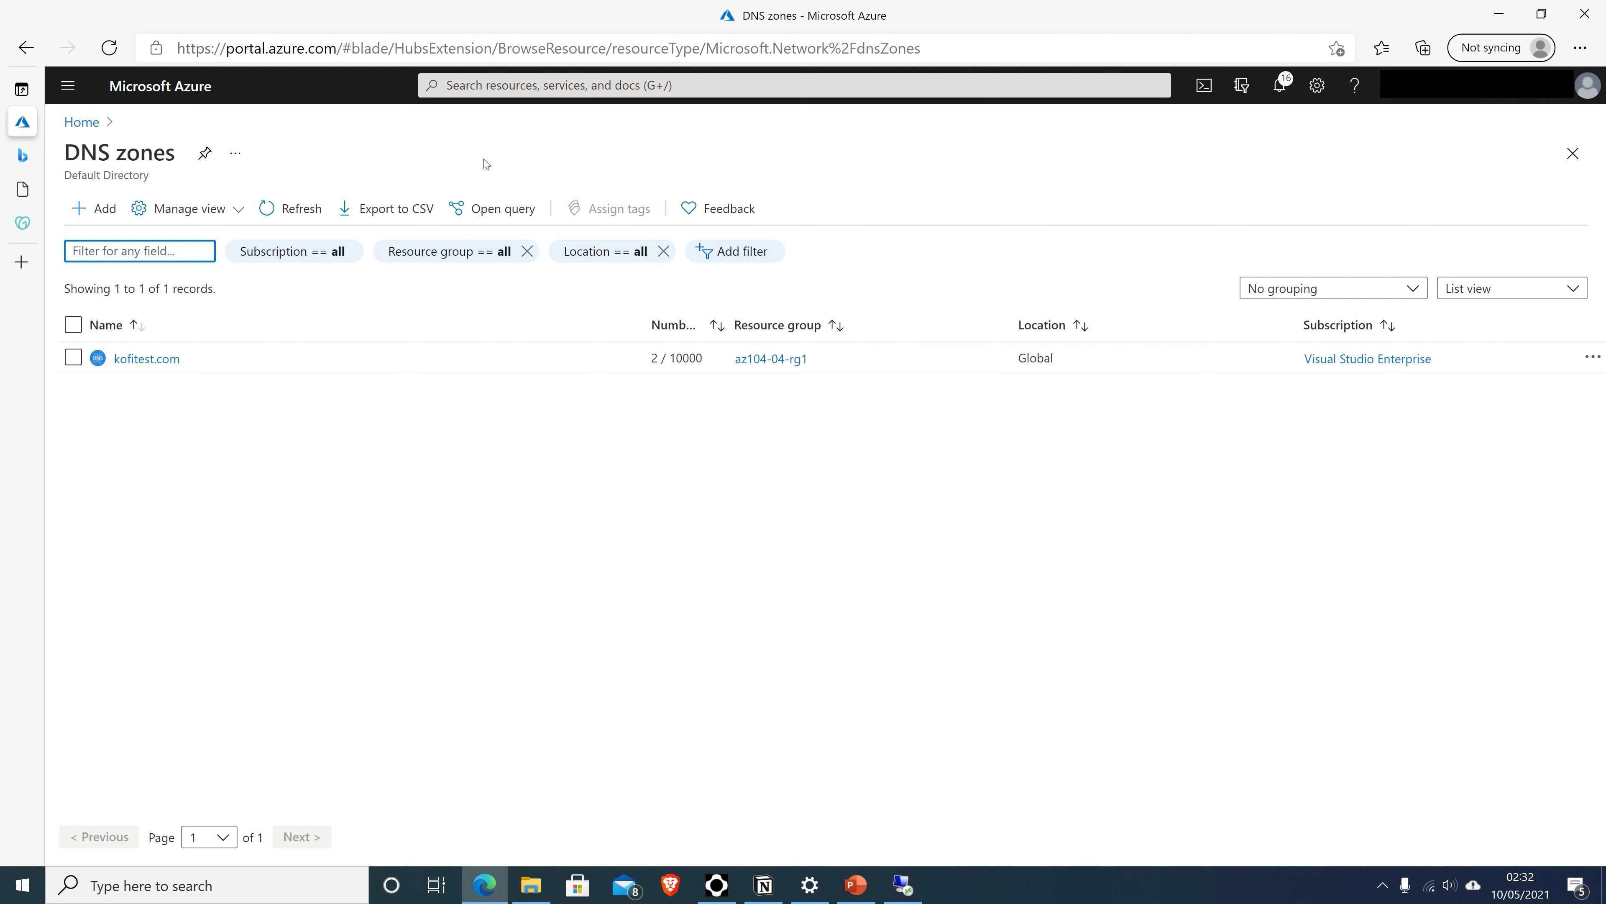
{"action": "left_click", "coordinate": [145, 361]}
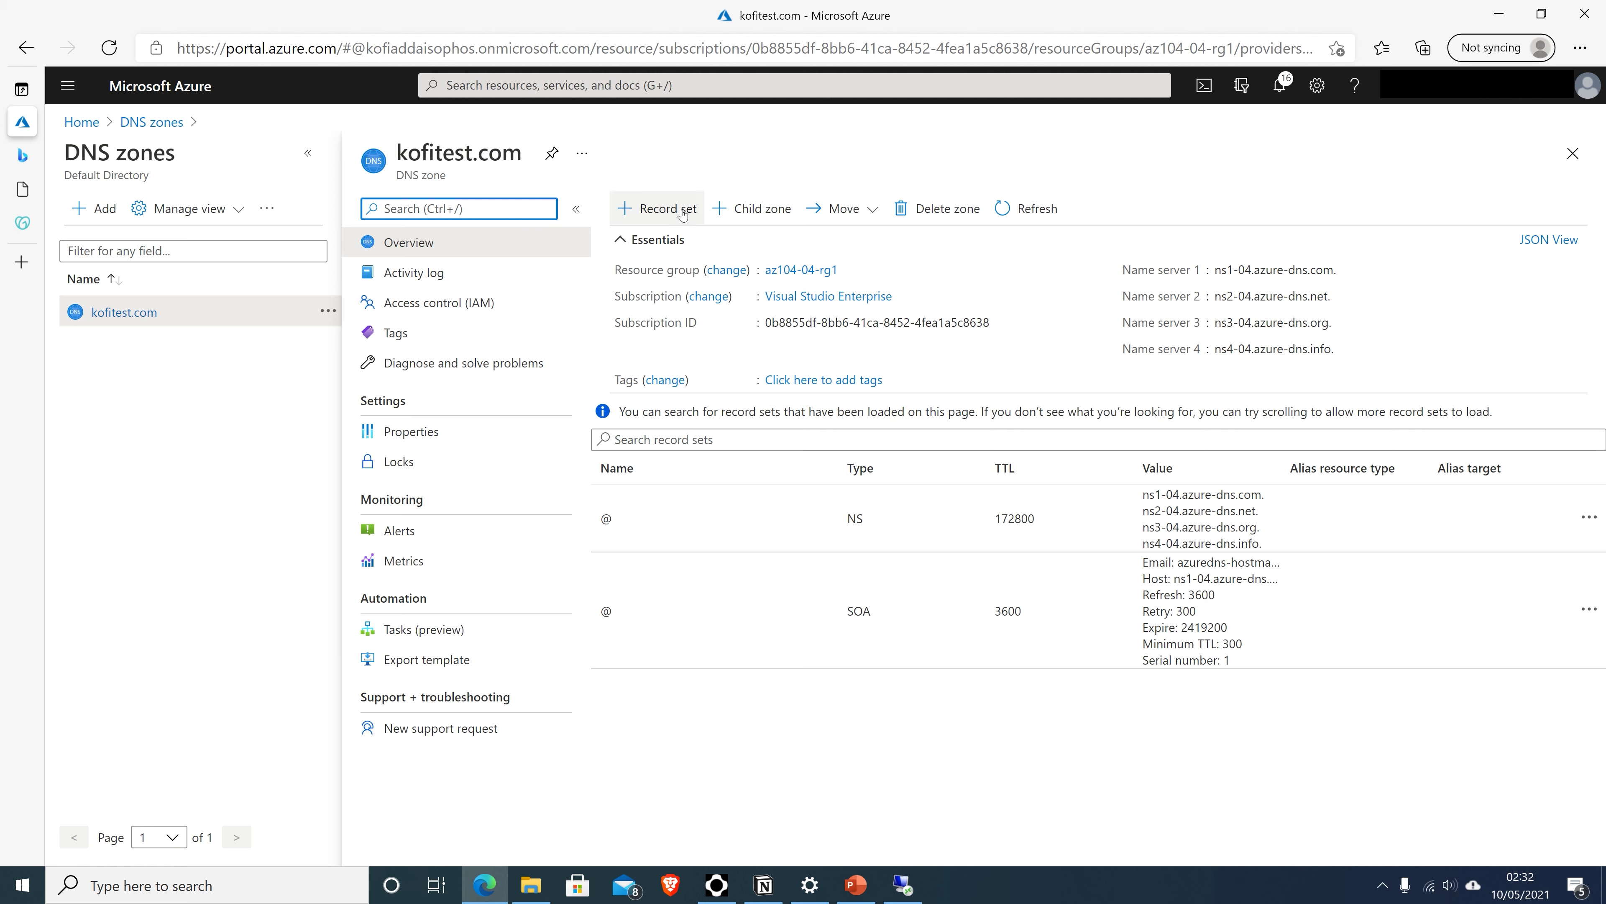
Step: Add an A record set named az104-04-vm0 to the kofitest.com zone with IP address 13.72.112.234
{"action": "left_click", "coordinate": [662, 211]}
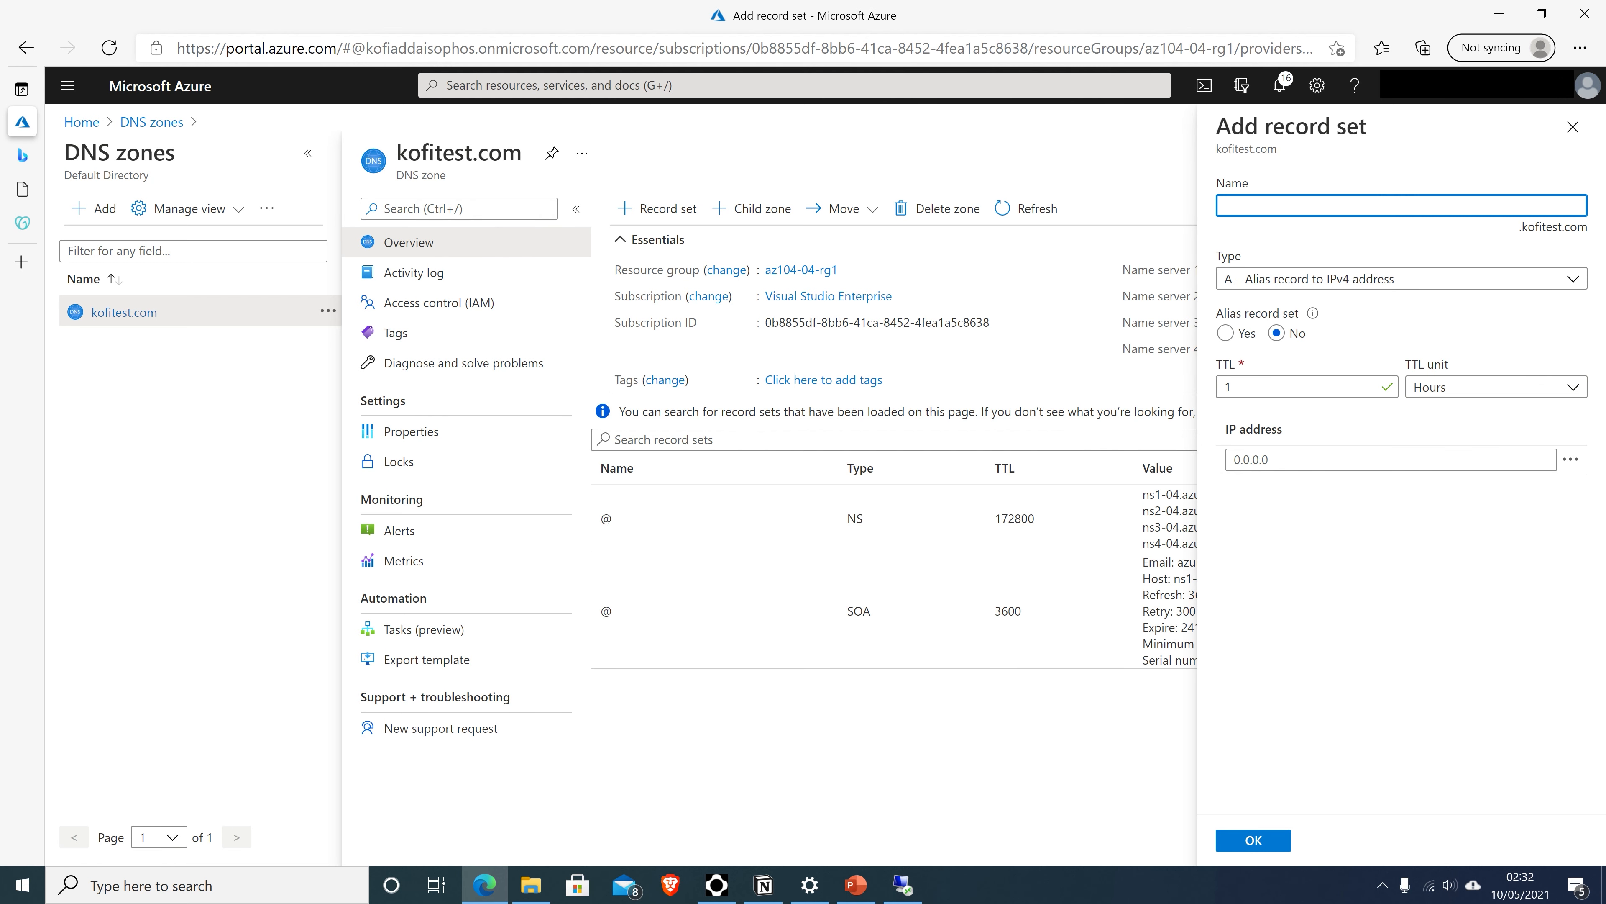
{"action": "type", "text": "az"}
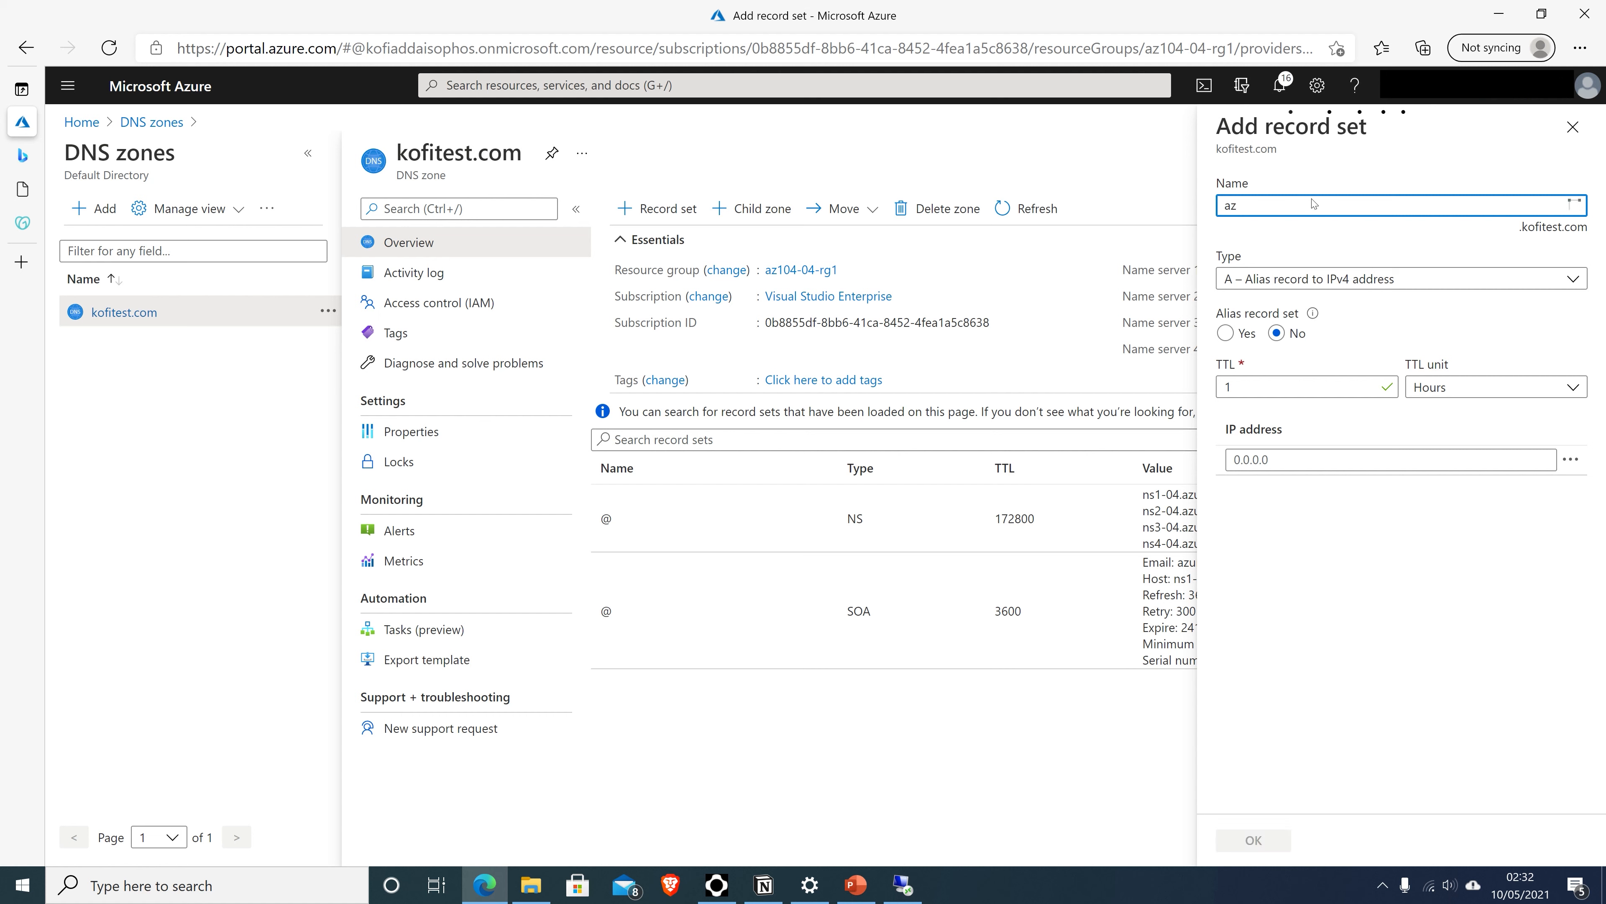
{"action": "type", "text": "104-0"}
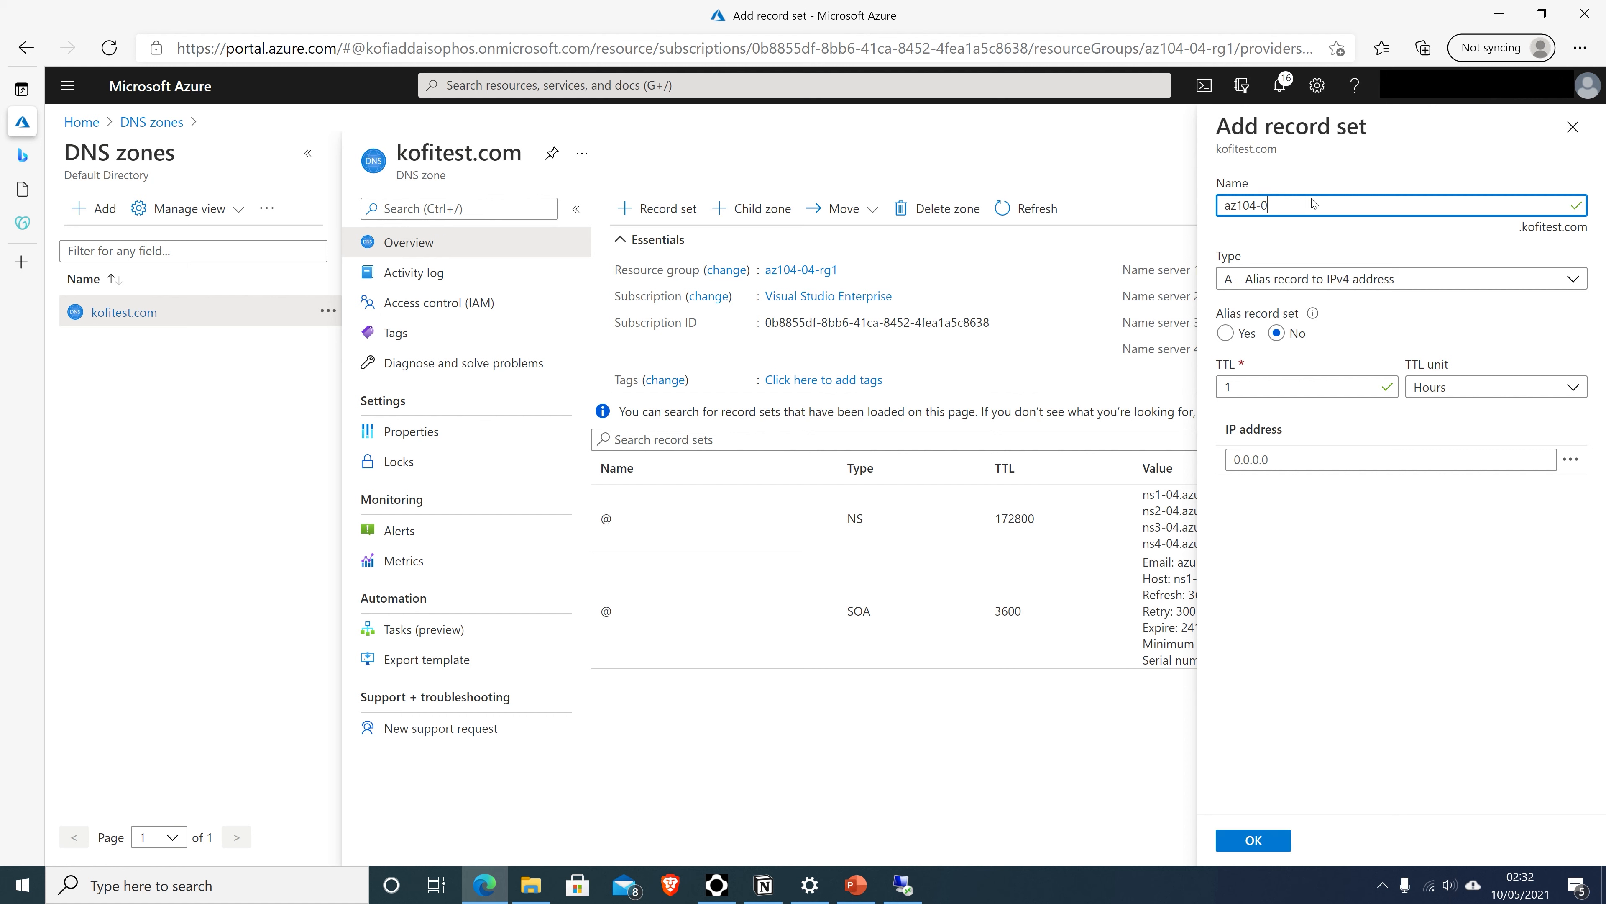
{"action": "type", "text": "4-"}
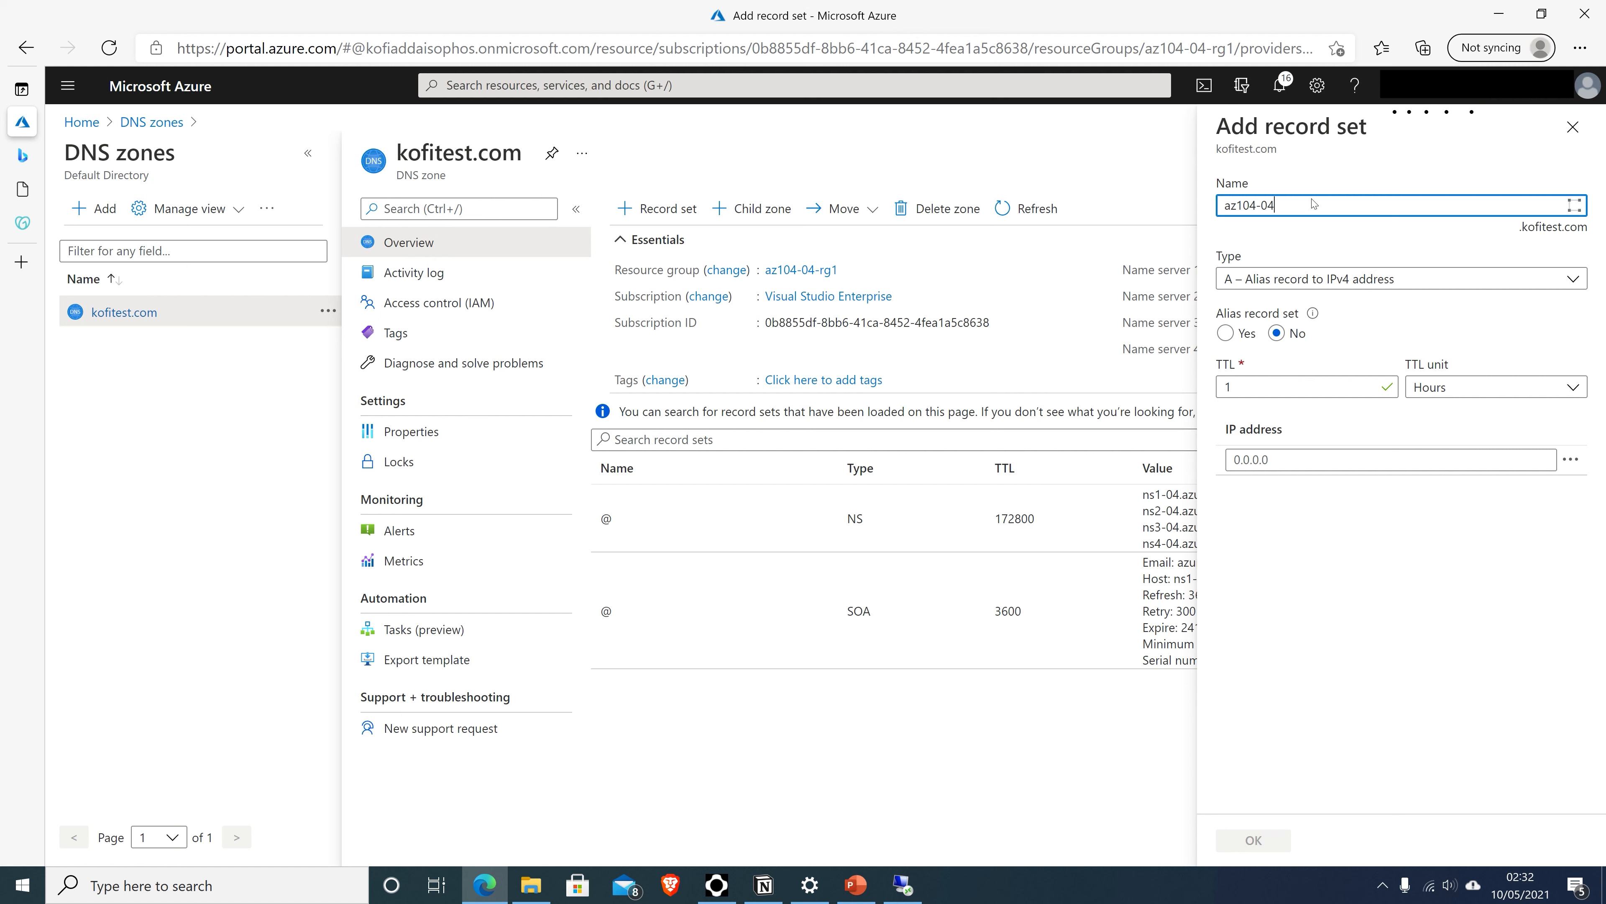
{"action": "type", "text": "vm0"}
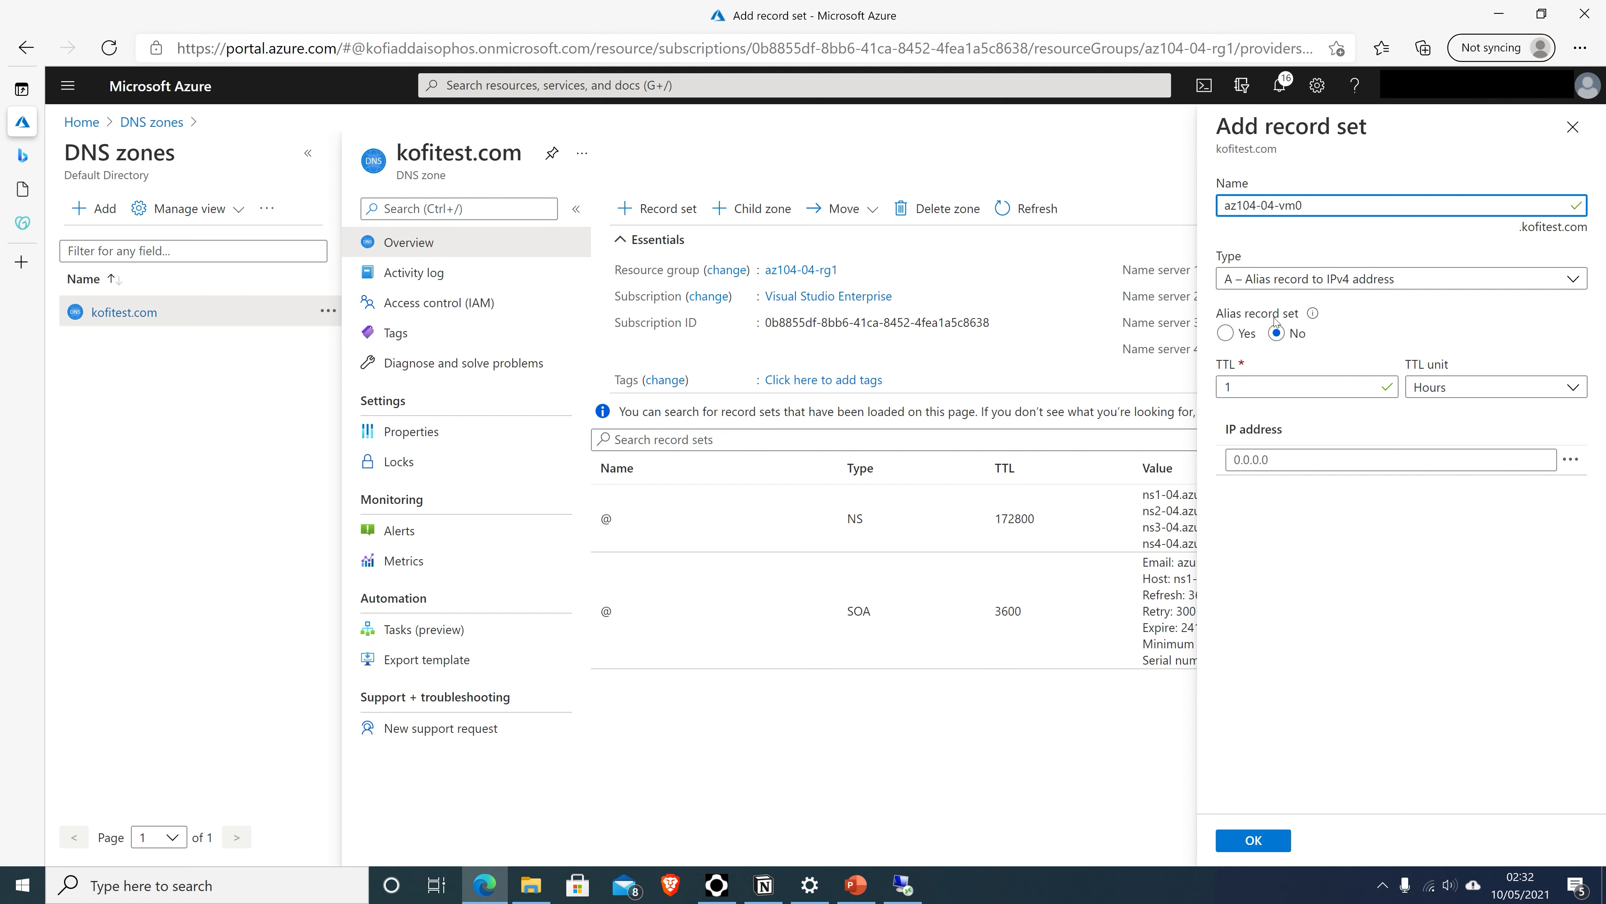
{"action": "left_click", "coordinate": [1228, 460]}
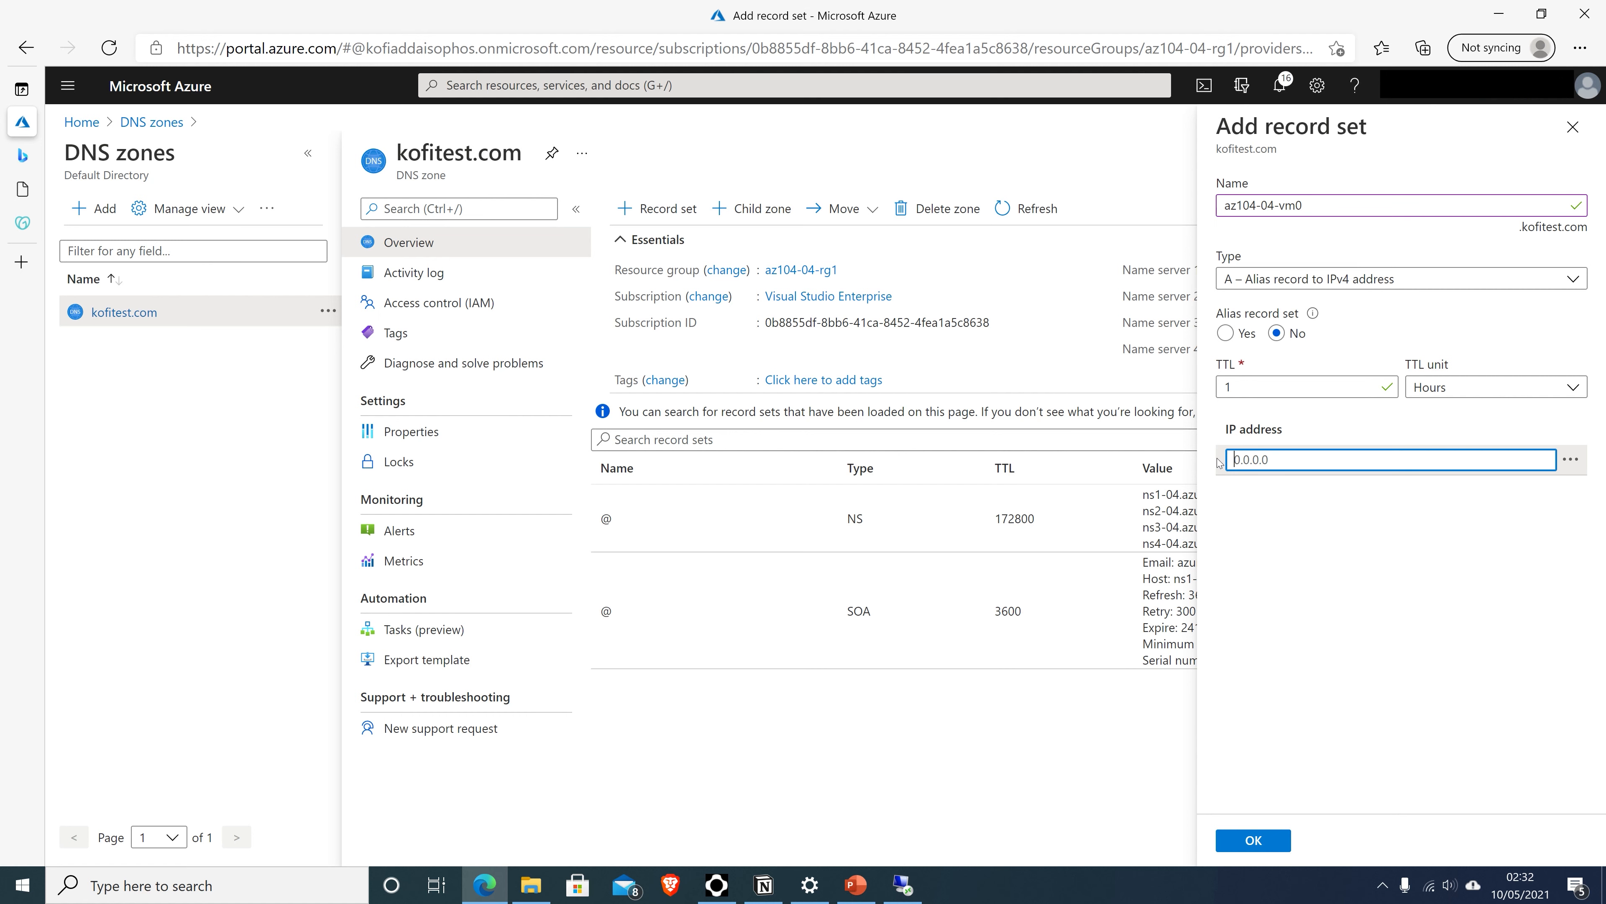
{"action": "key", "text": "ctrl+v"}
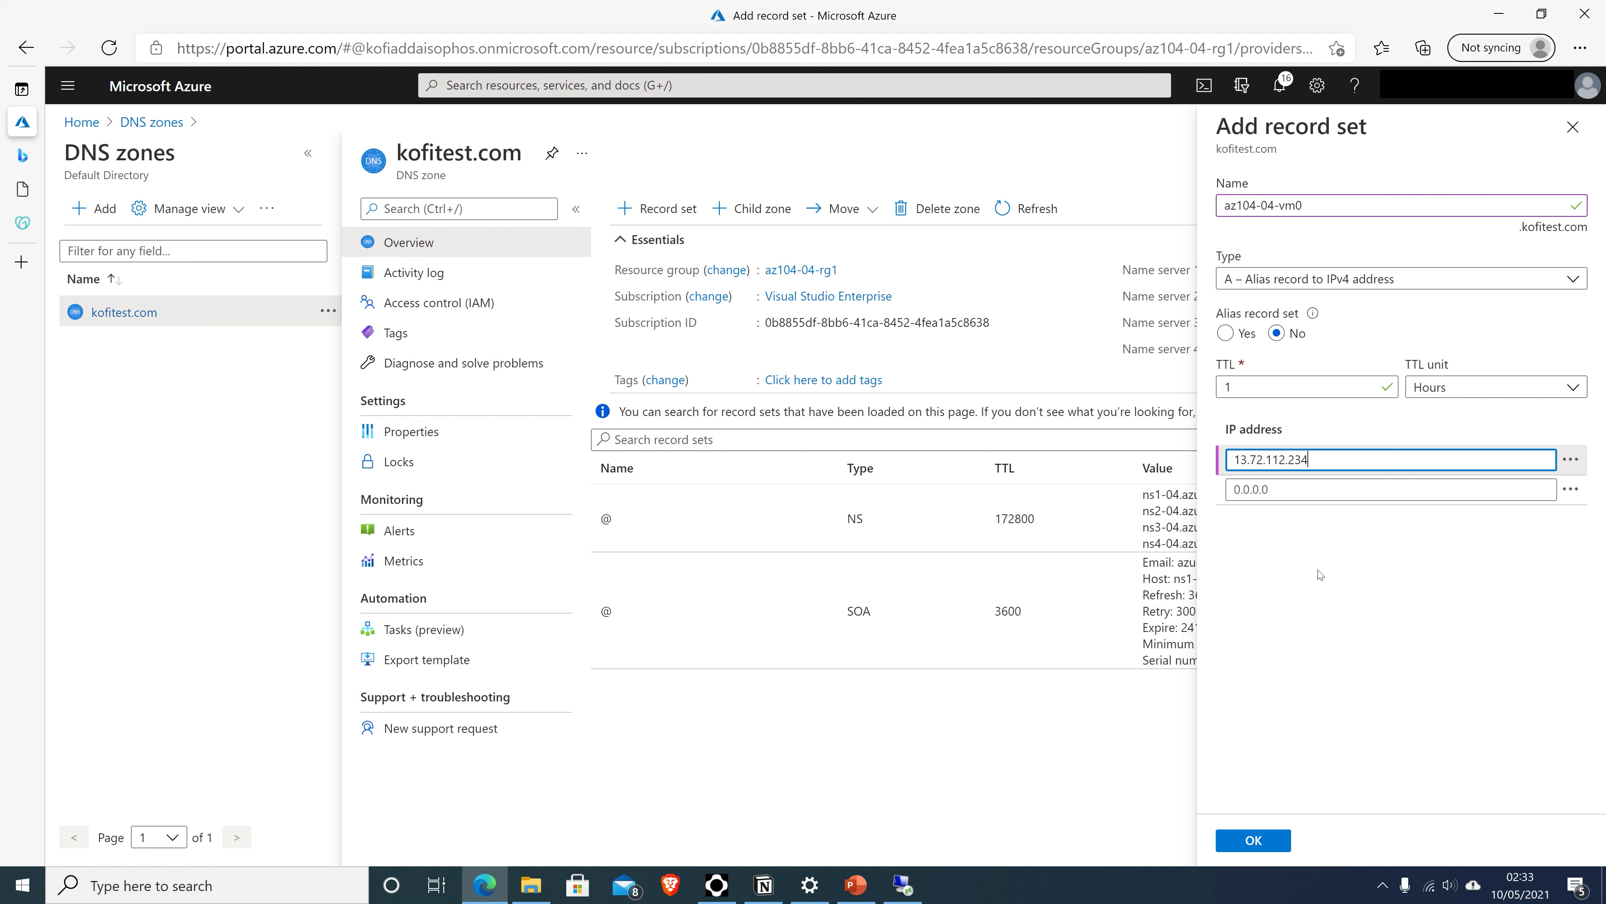
{"action": "left_click", "coordinate": [1271, 842]}
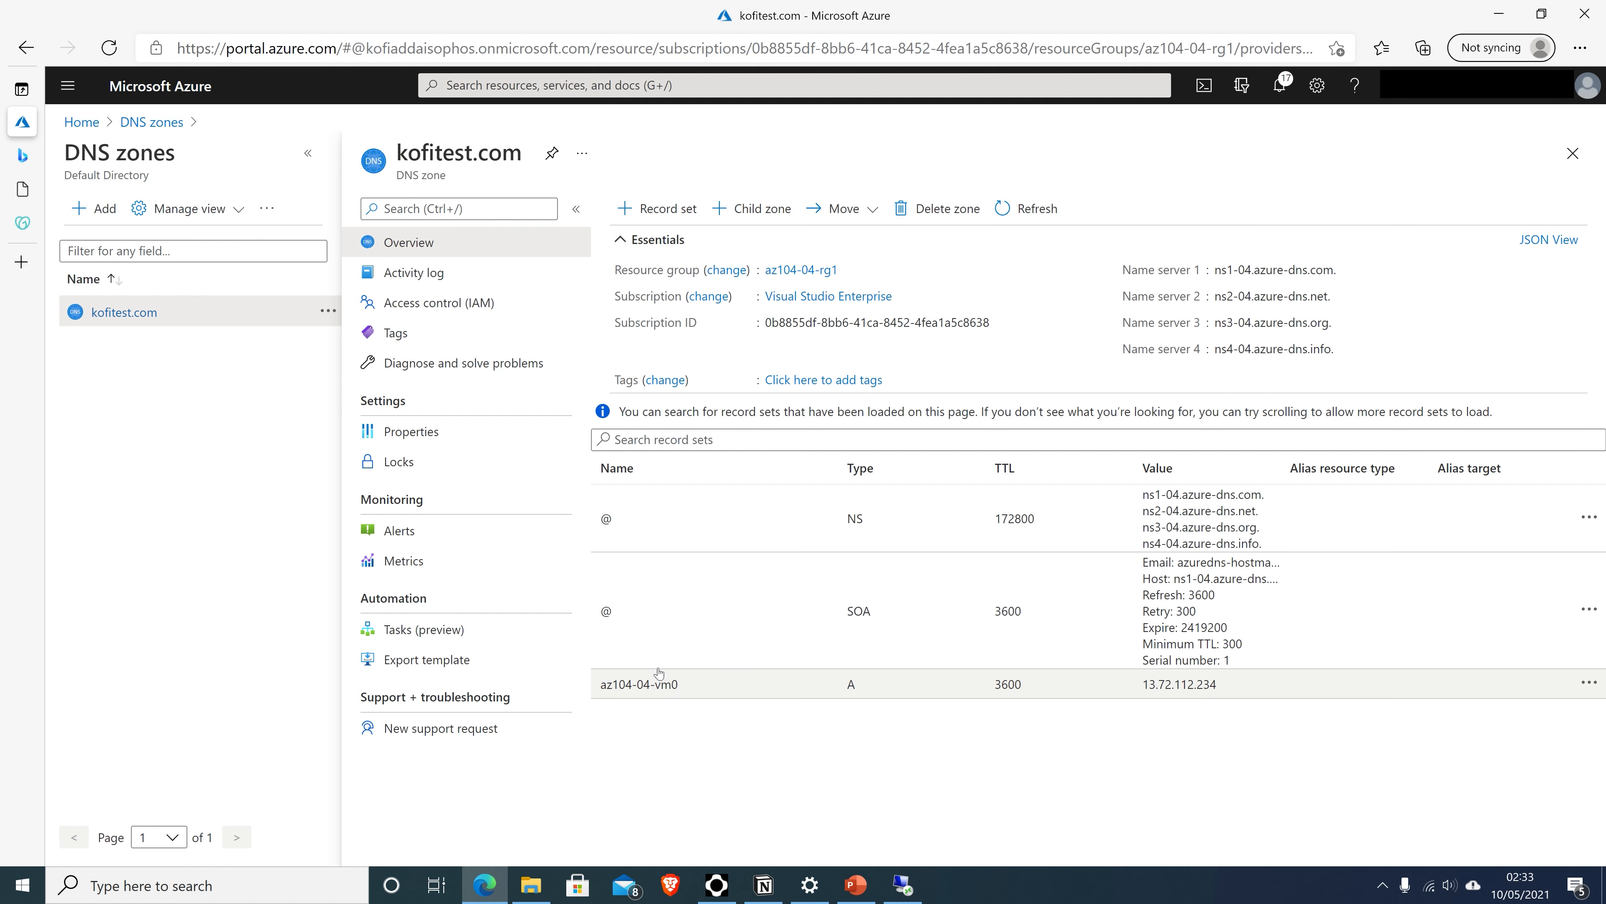
Step: Open virtual machine az104-04-vm1 in resource group az104-04-rg1 and copy its public IP address
{"action": "left_click", "coordinate": [447, 85]}
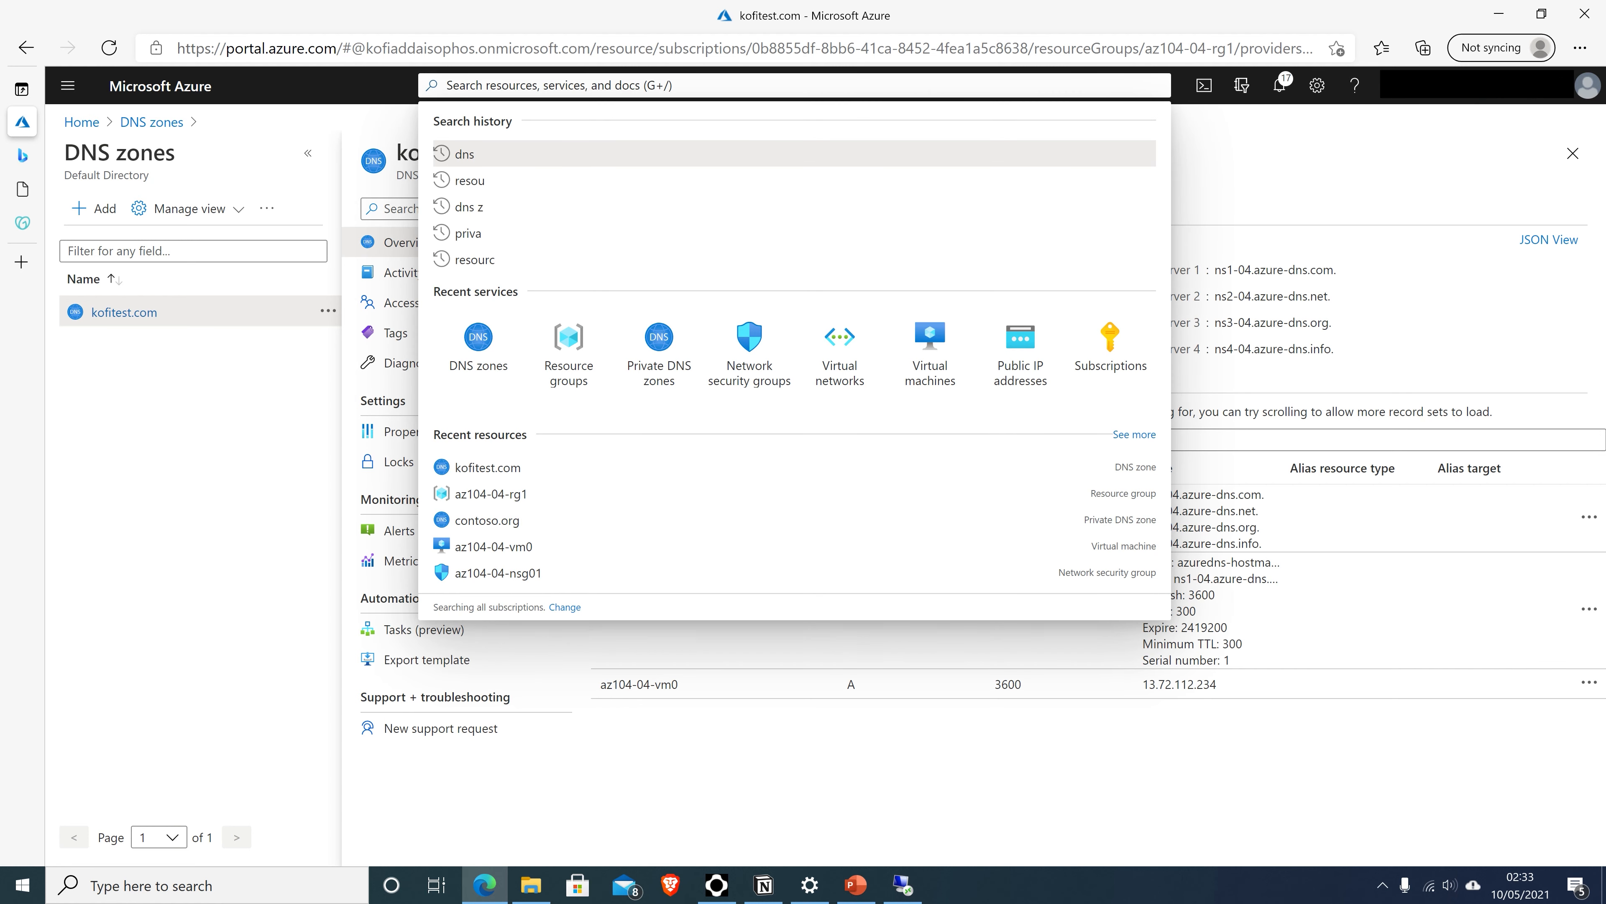
{"action": "type", "text": "resour"}
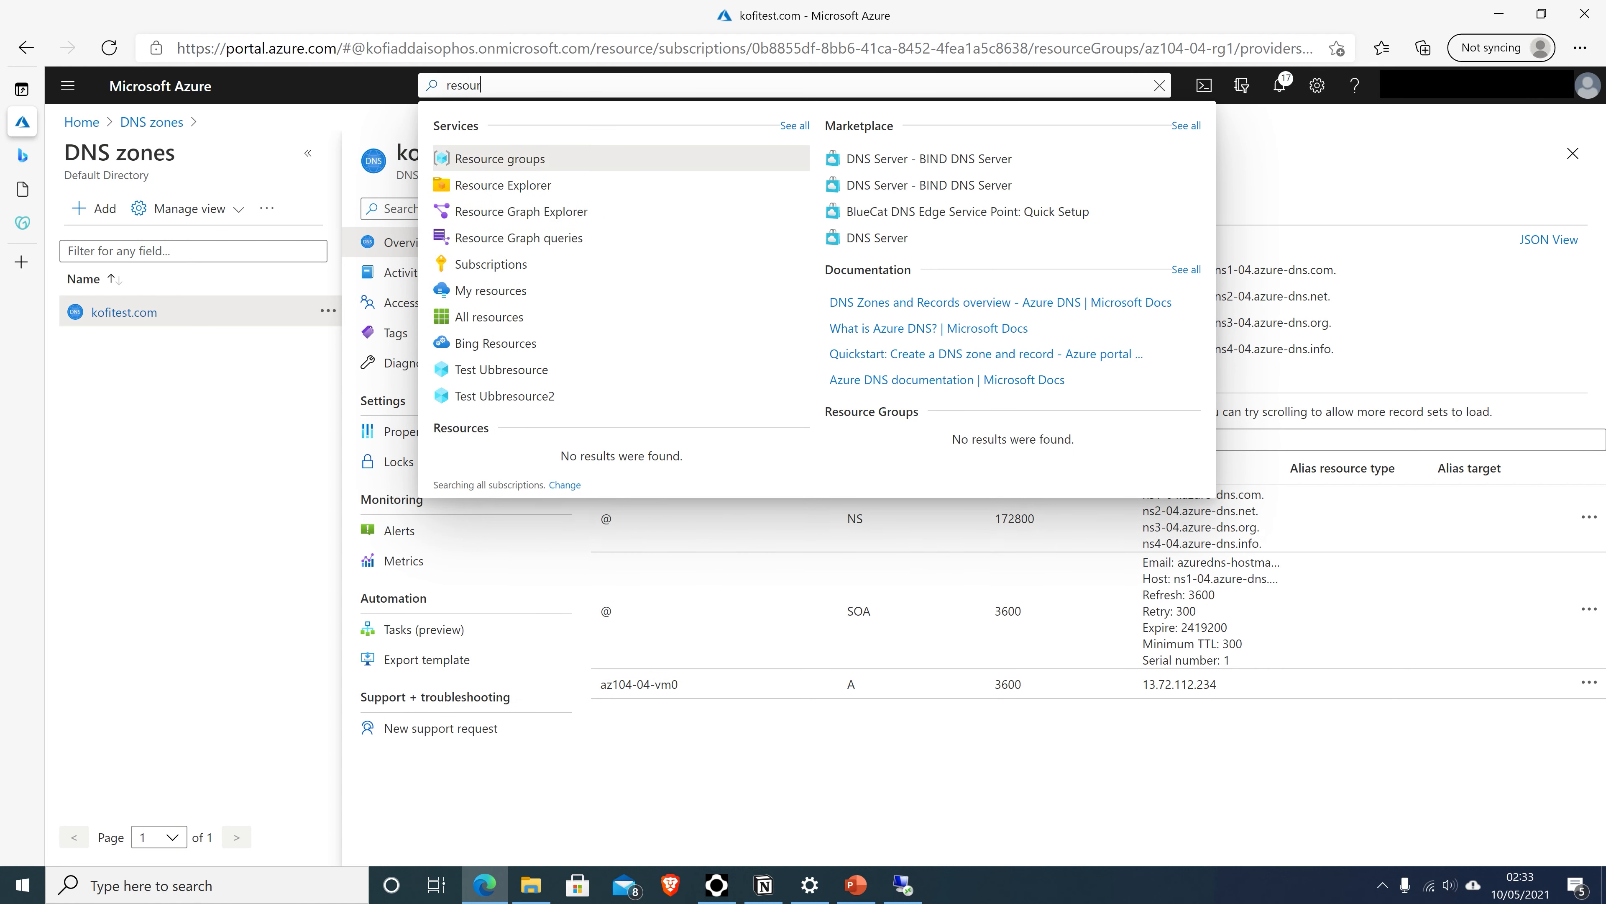
{"action": "key", "text": "Return"}
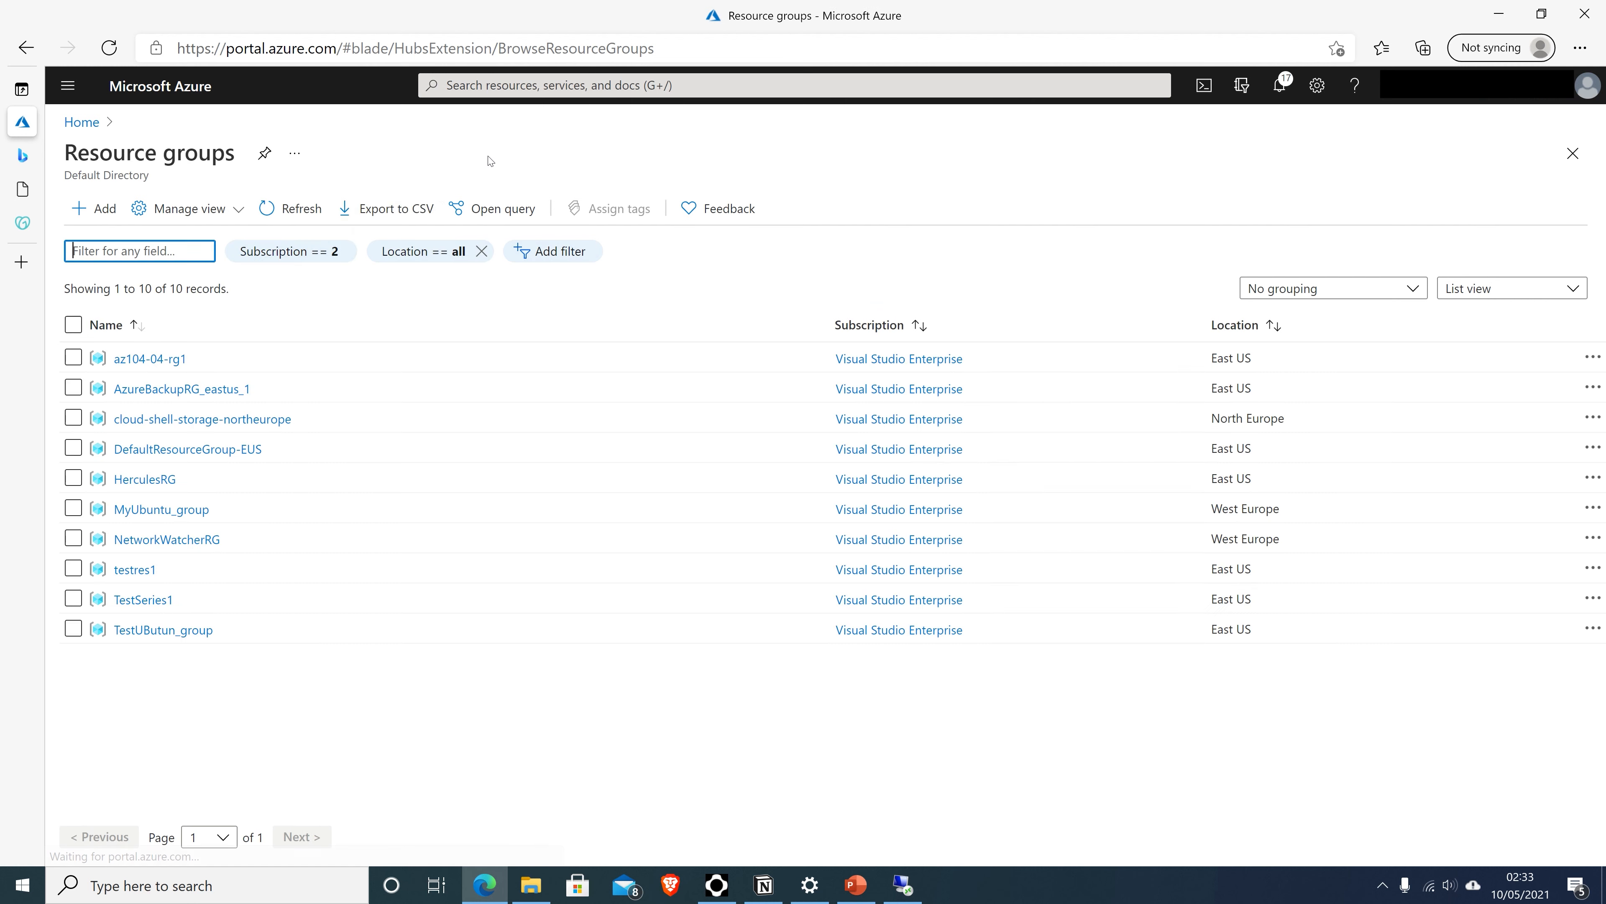
{"action": "left_click", "coordinate": [144, 360]}
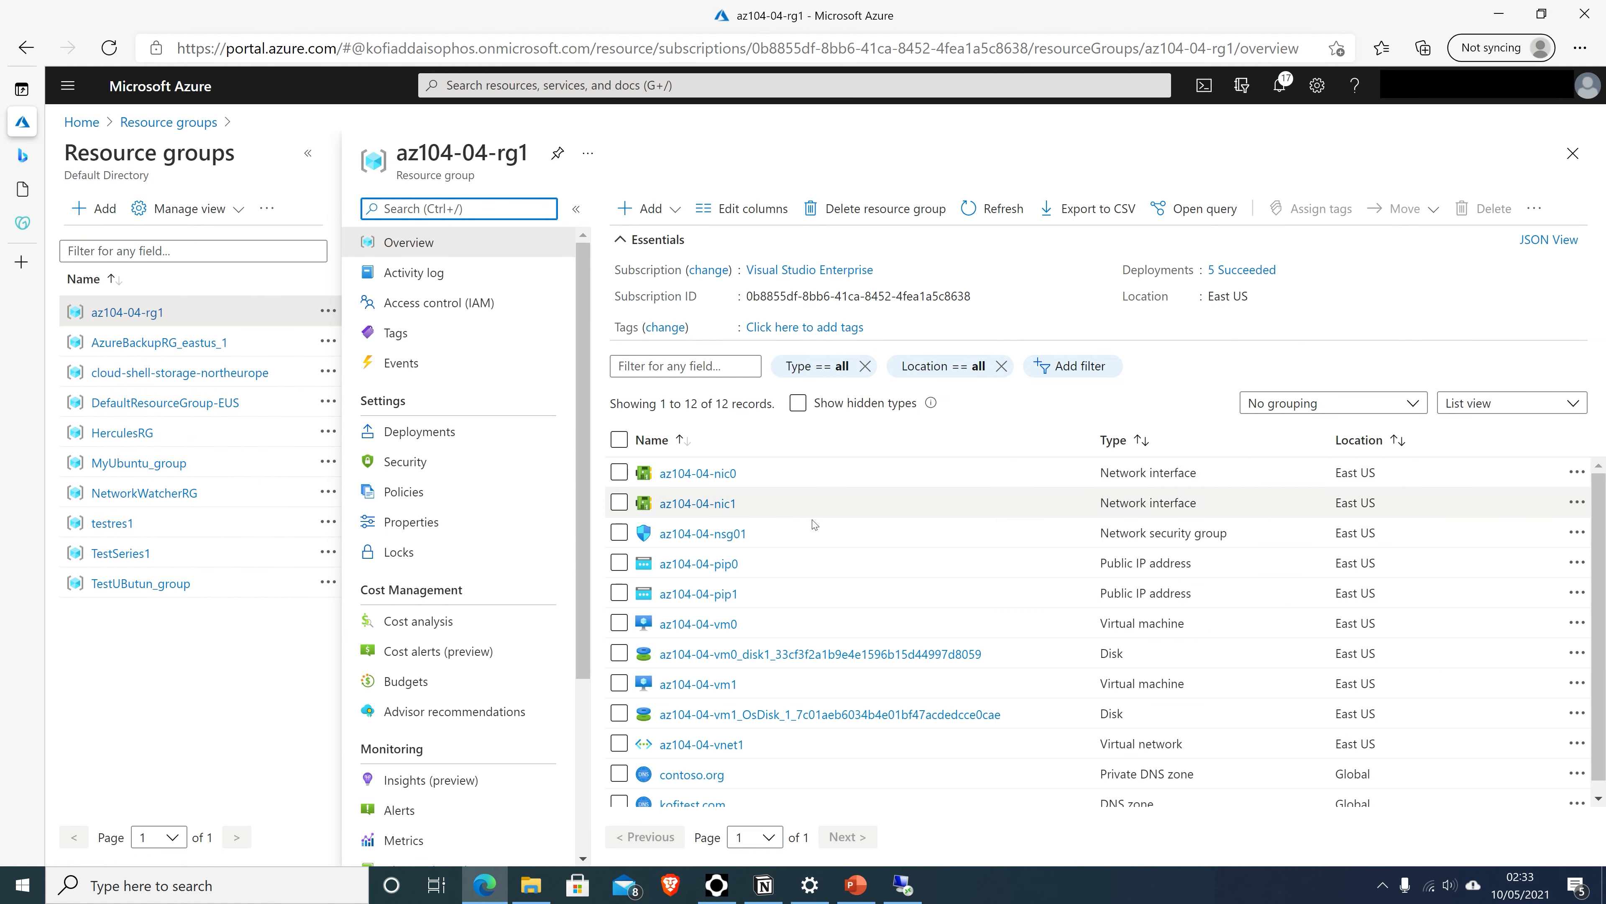
{"action": "left_click", "coordinate": [713, 693]}
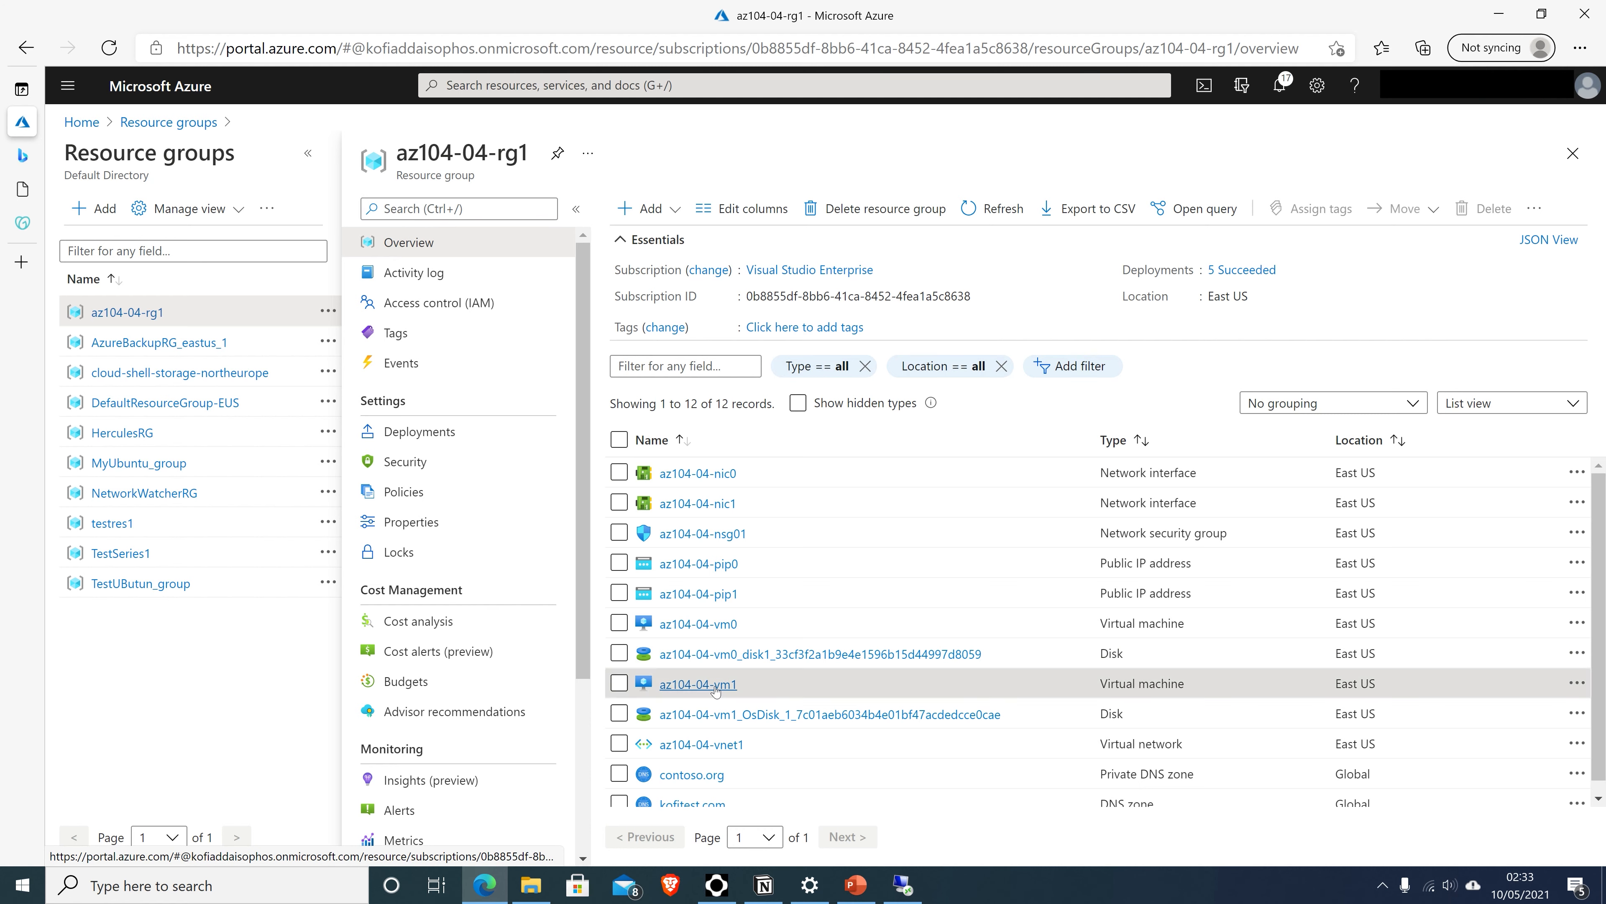
{"action": "mouse_move", "coordinate": [1174, 323]}
{"action": "left_click", "coordinate": [1198, 325]}
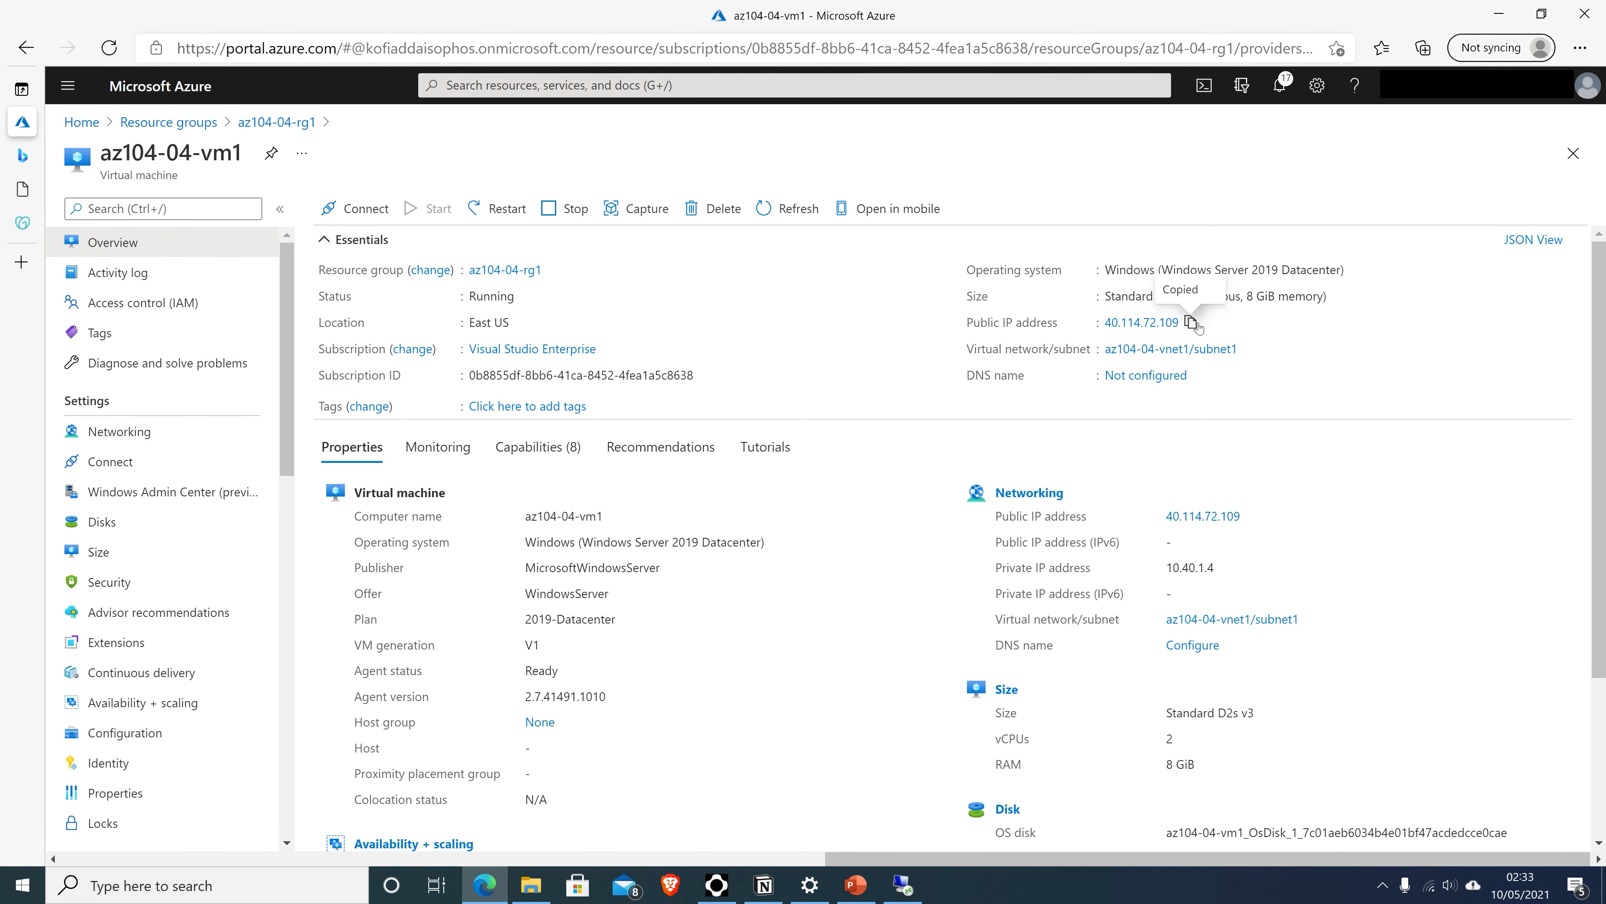
Step: Go back to the DNS zones service and reopen the kofitest.com zone
{"action": "left_click", "coordinate": [436, 89]}
{"action": "type", "text": "dns"}
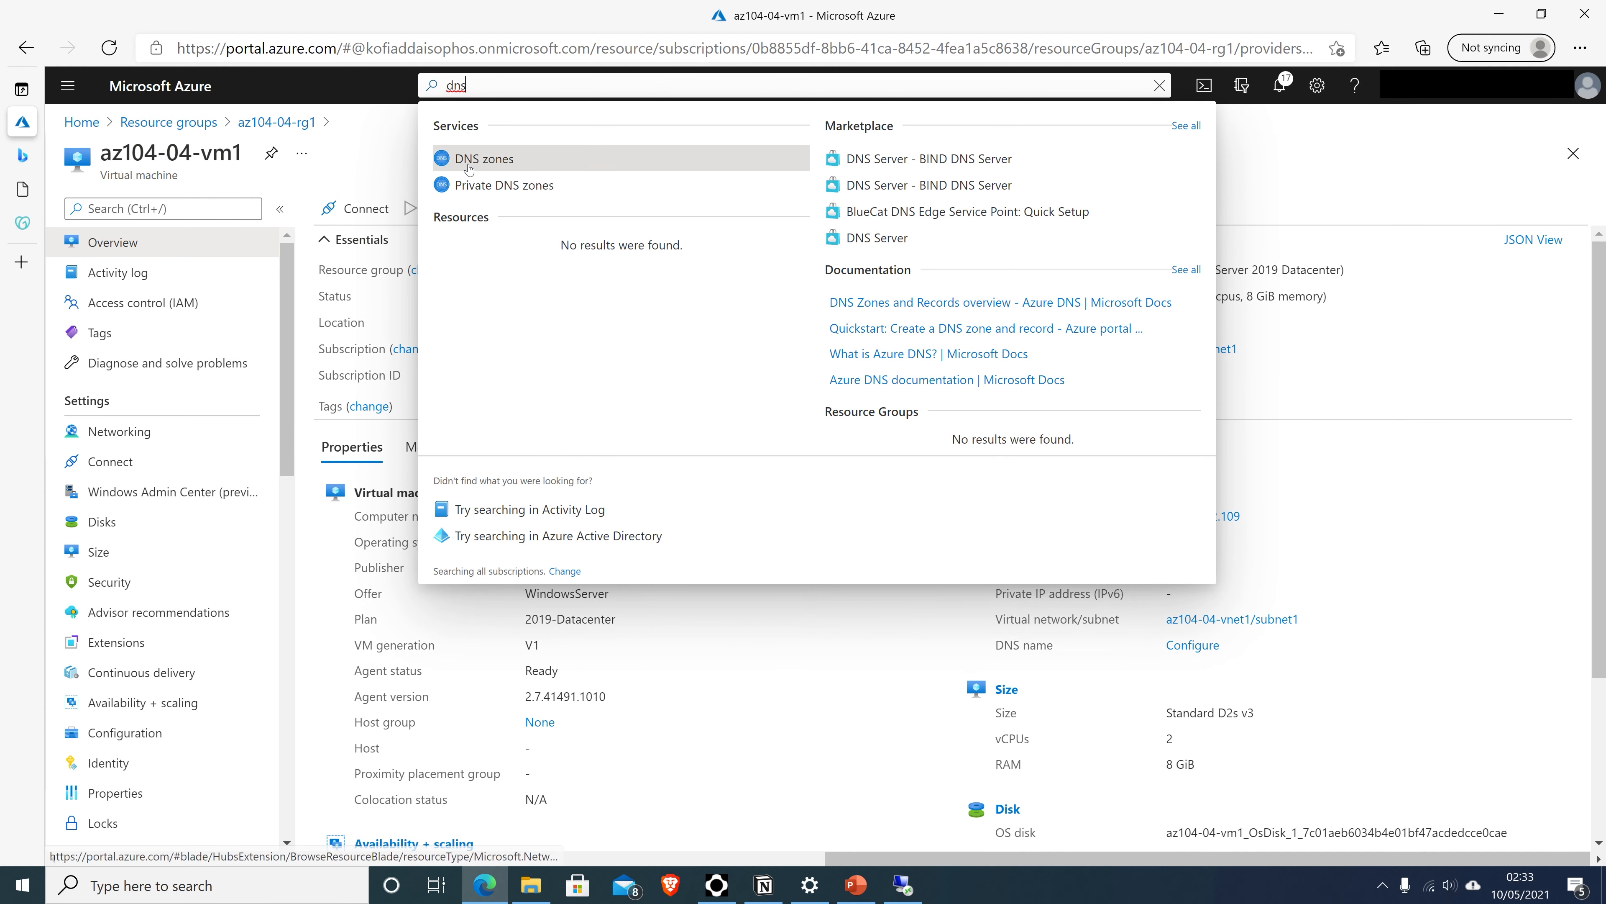
{"action": "left_click", "coordinate": [466, 163]}
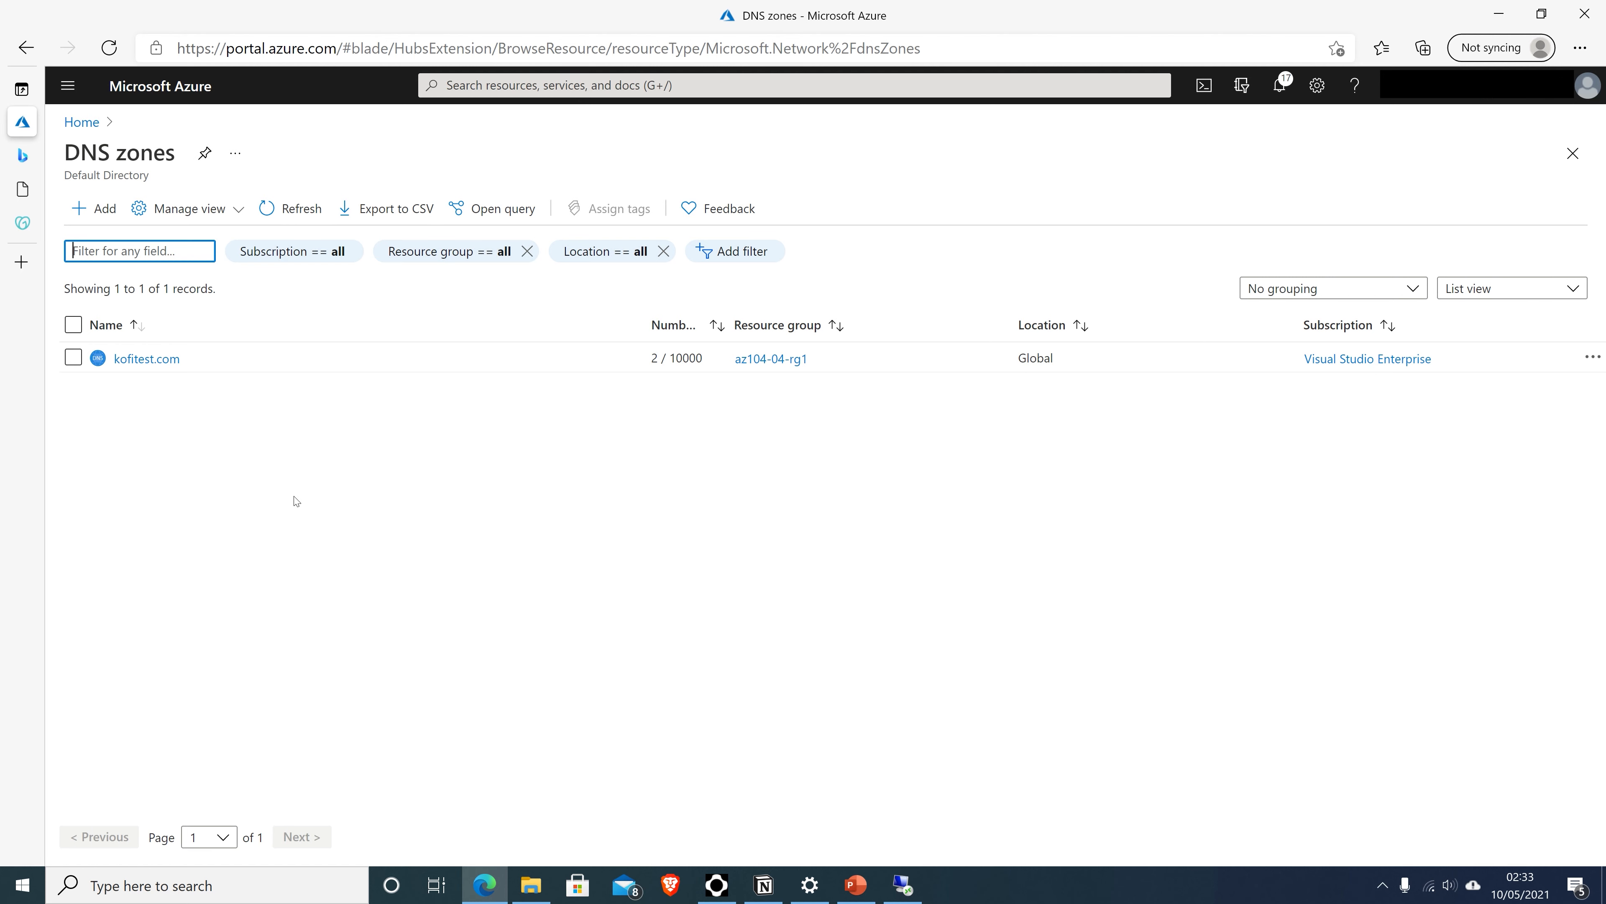
{"action": "left_click", "coordinate": [148, 359]}
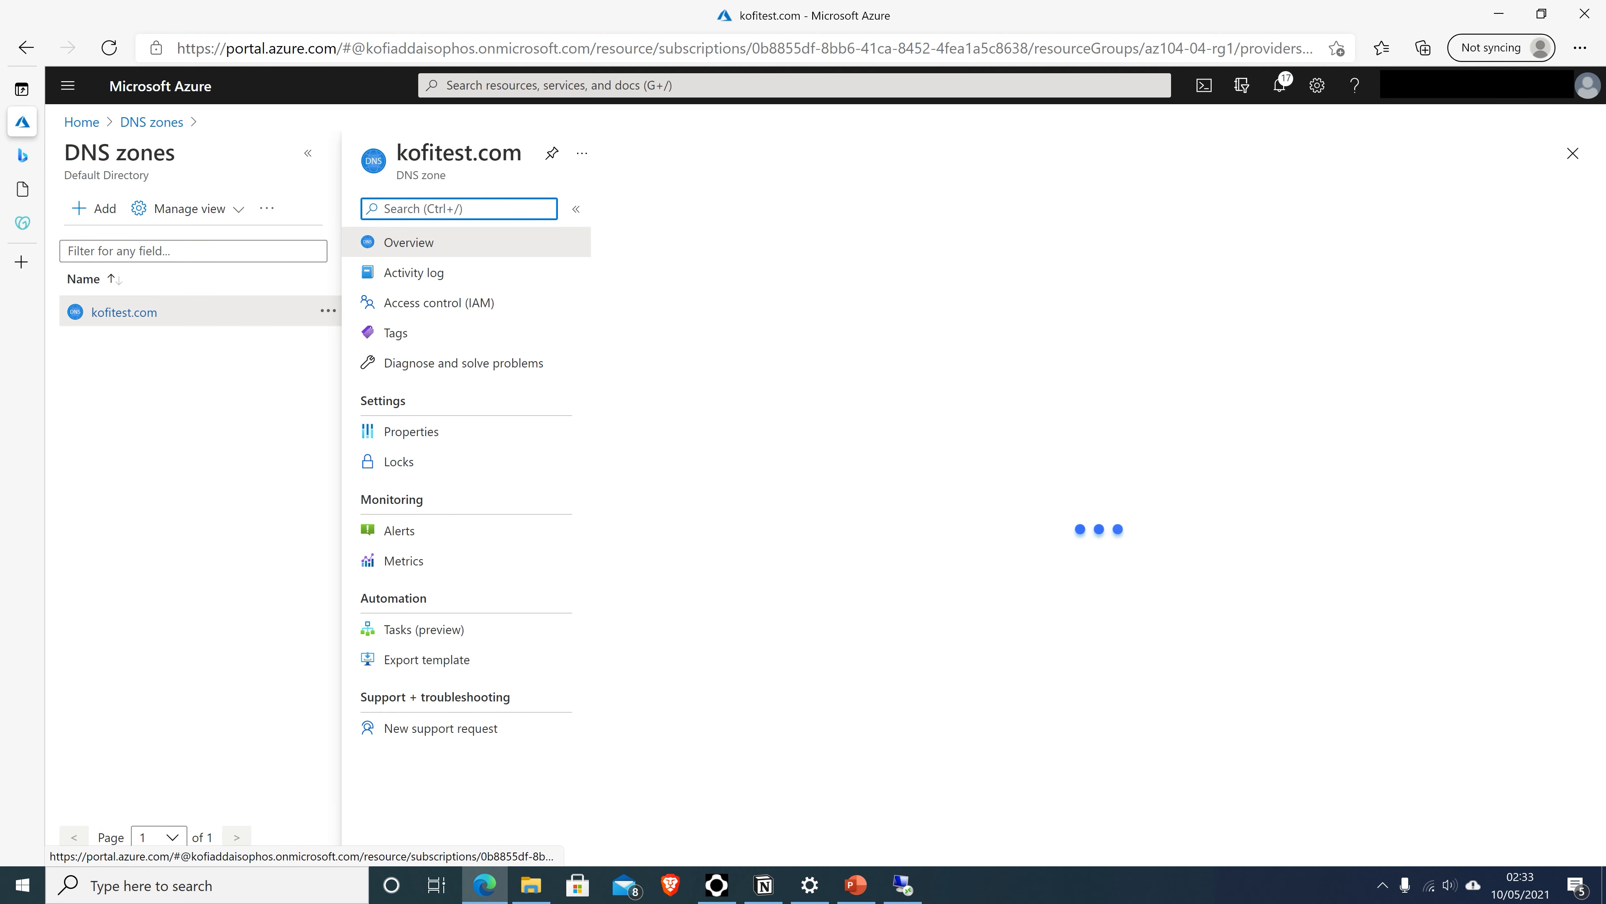
Step: Add an A record set named az104-04-vm1 to the kofitest.com zone with IP address 40.114.72.109
{"action": "left_click", "coordinate": [655, 218]}
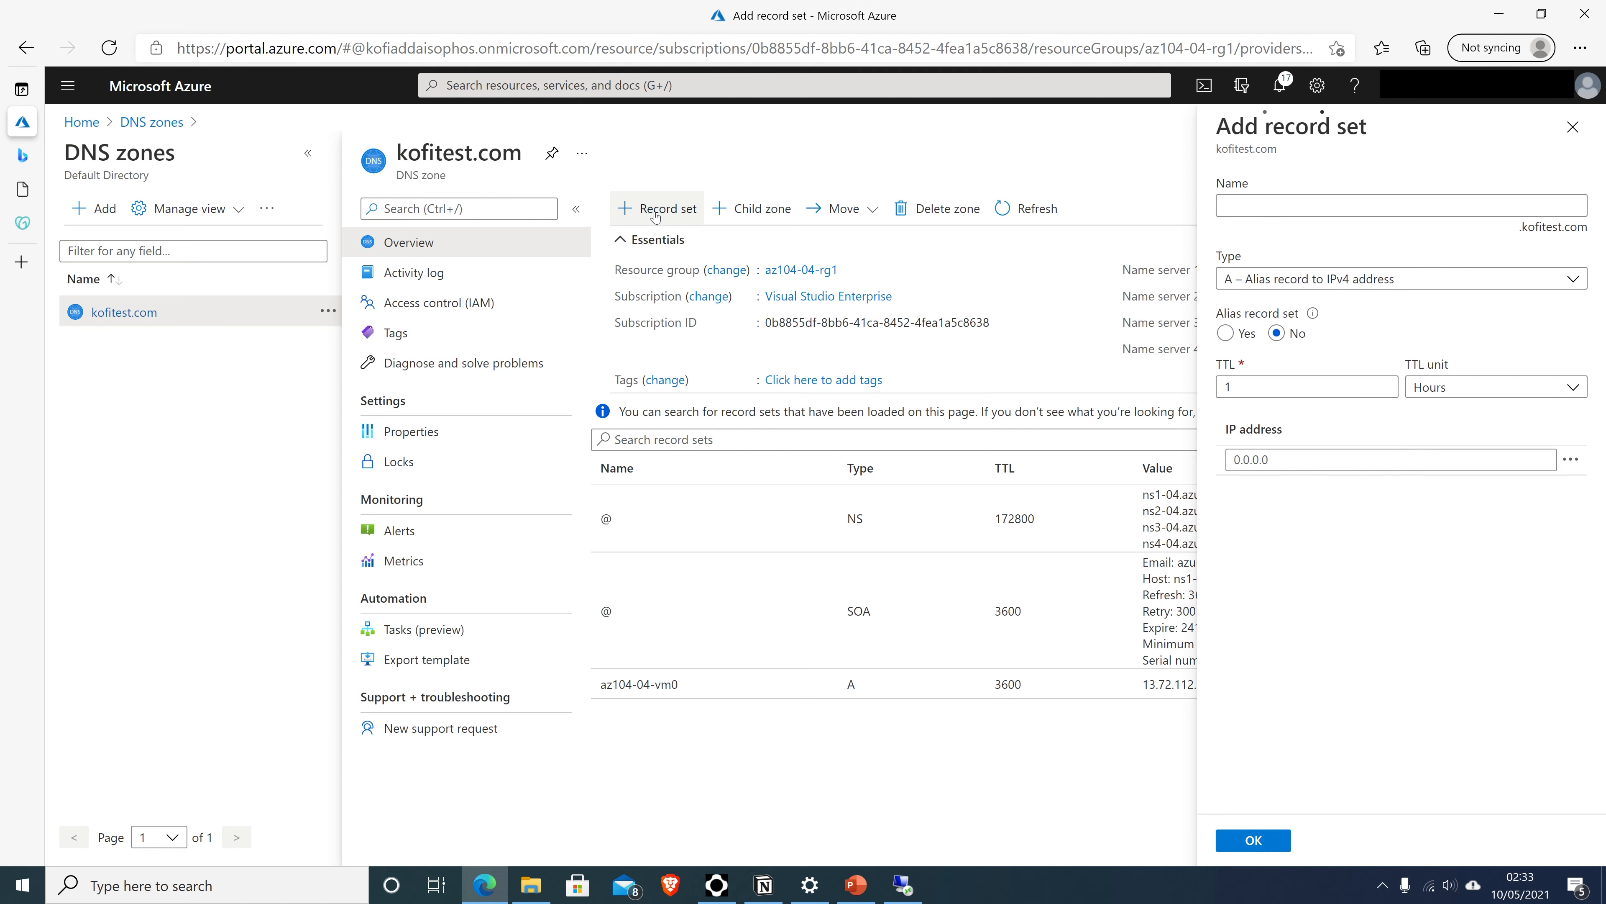
{"action": "left_click", "coordinate": [1267, 207]}
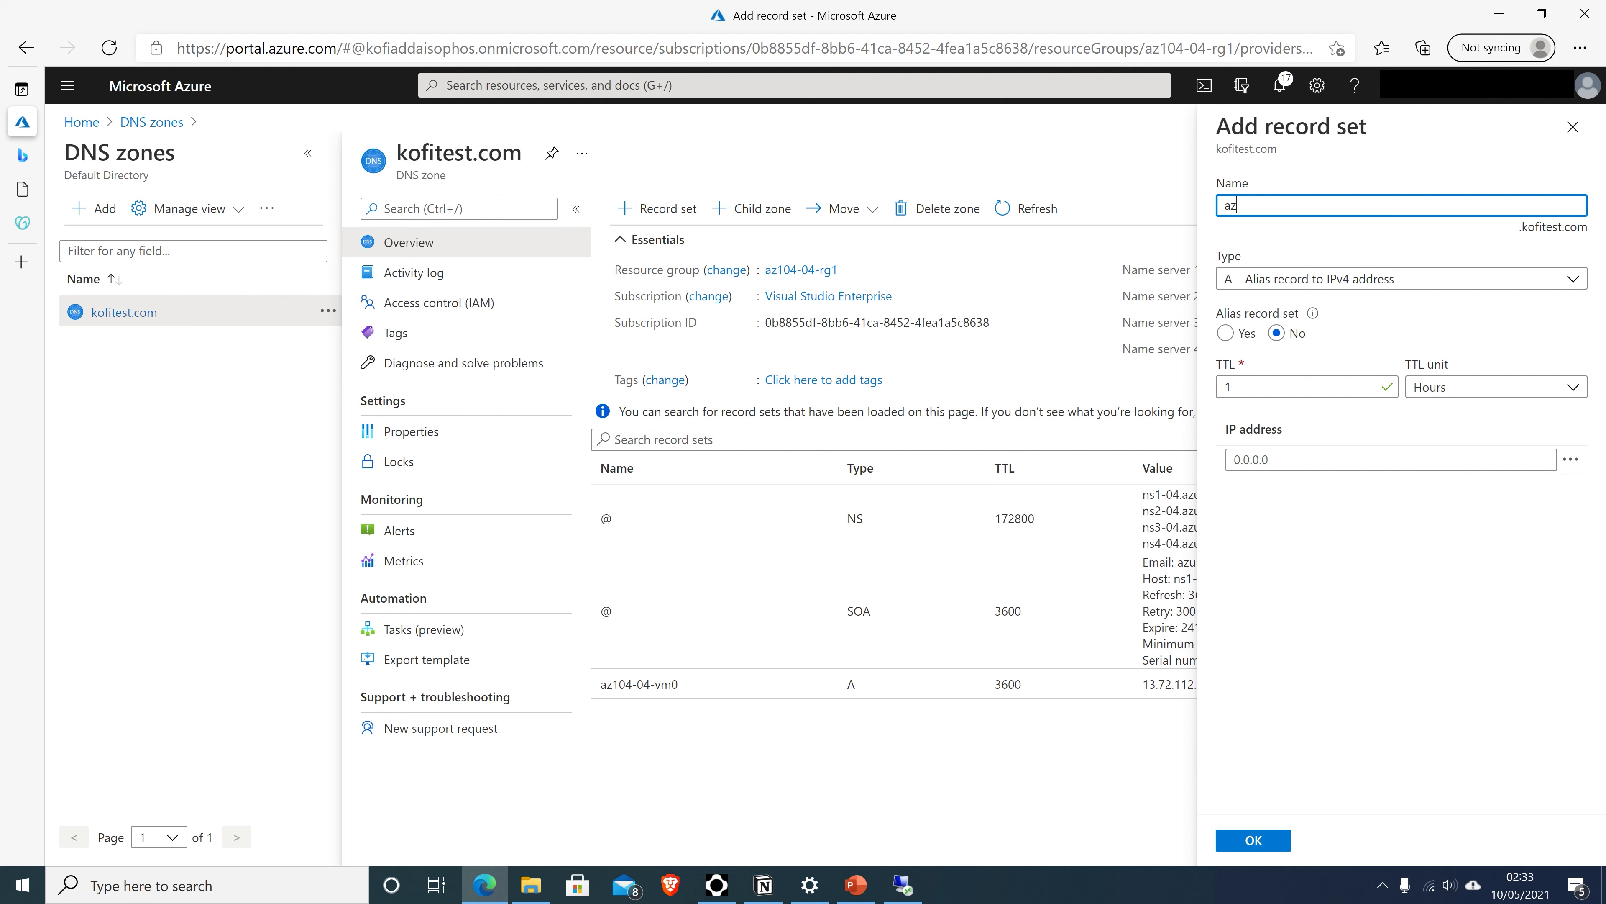
{"action": "type", "text": "az104-04-vm1"}
{"action": "left_click", "coordinate": [1279, 456]}
{"action": "key", "text": "ctrl+v"}
{"action": "left_click", "coordinate": [1295, 813]}
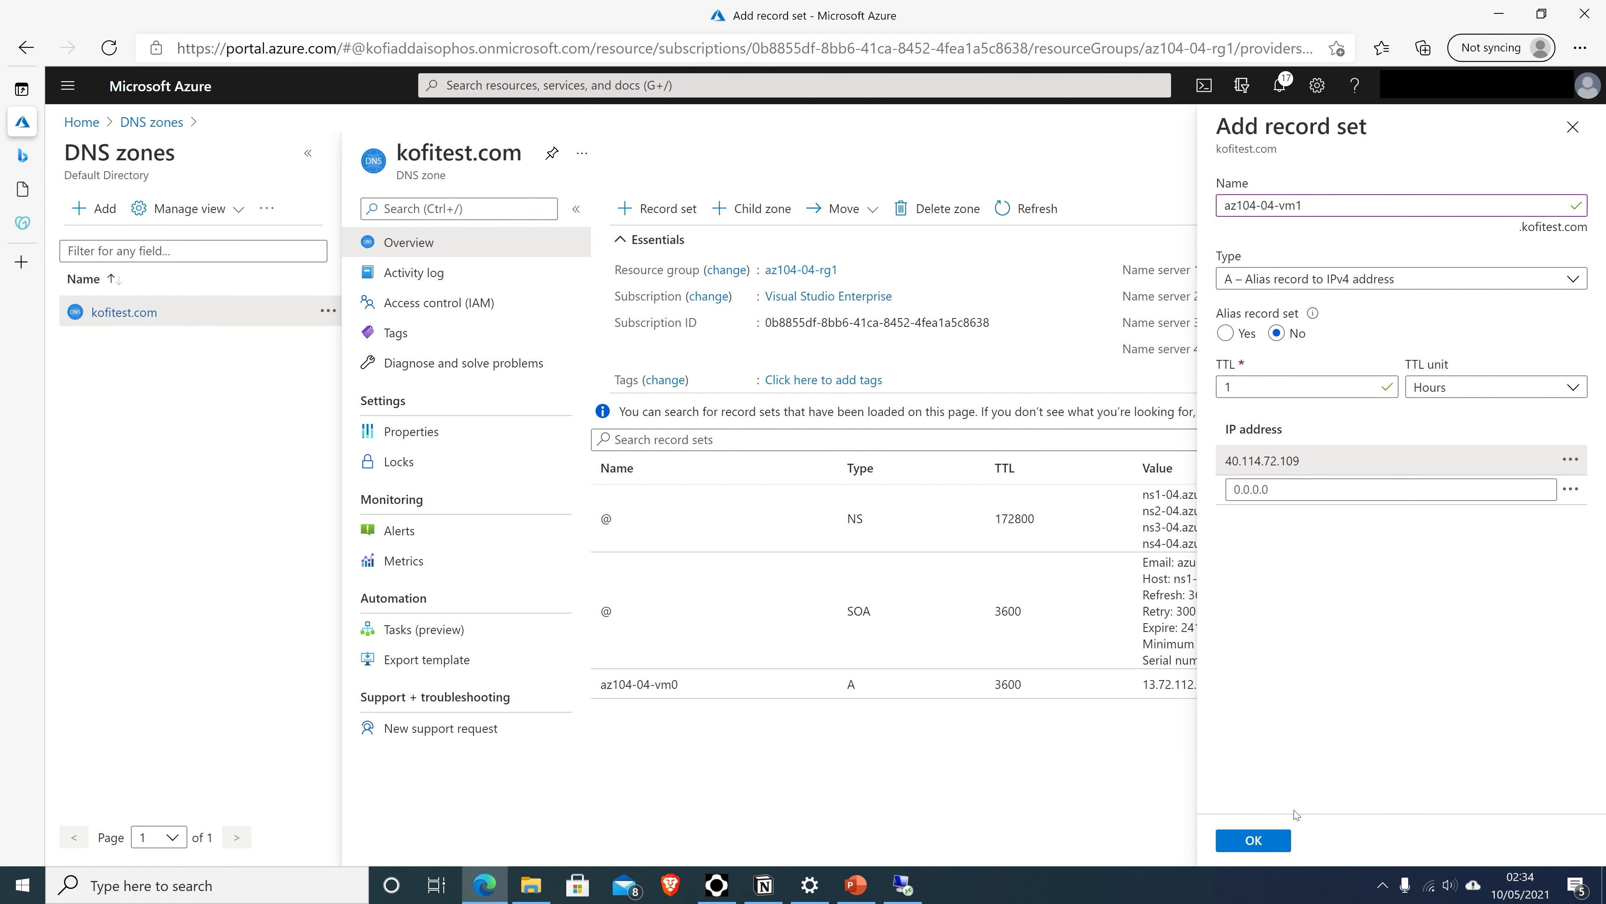
{"action": "left_click", "coordinate": [1273, 843]}
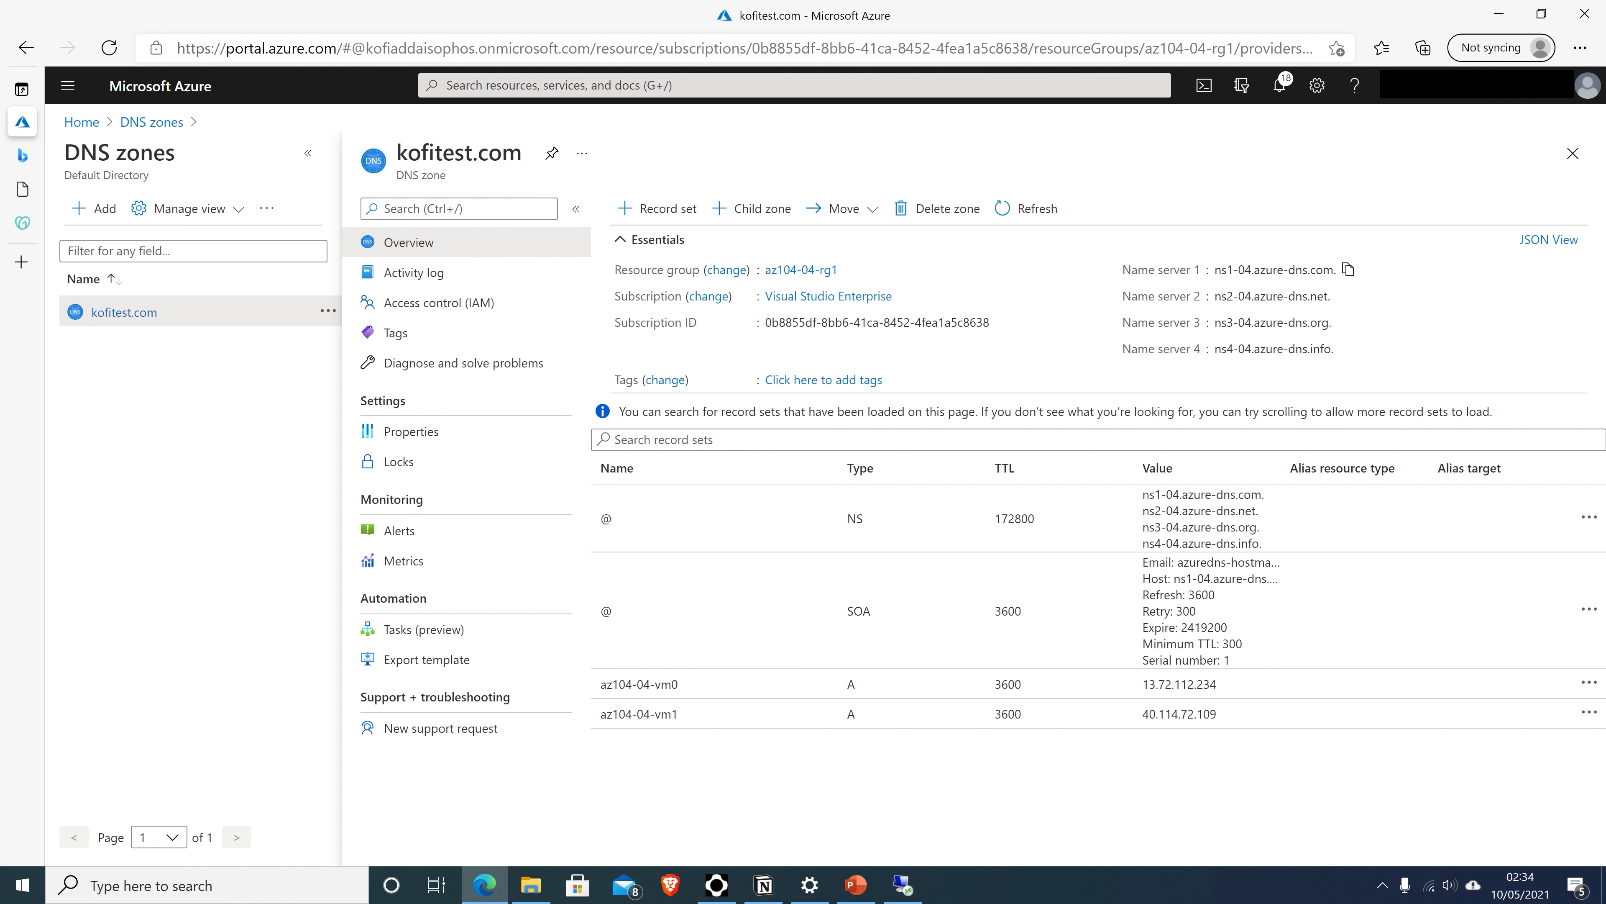
Step: Check the first name server and the az104-04-vm0 record of kofitest.com, and open a PowerShell Cloud Shell session
{"action": "left_click_drag", "start_coordinate": [1215, 269], "coordinate": [1333, 270]}
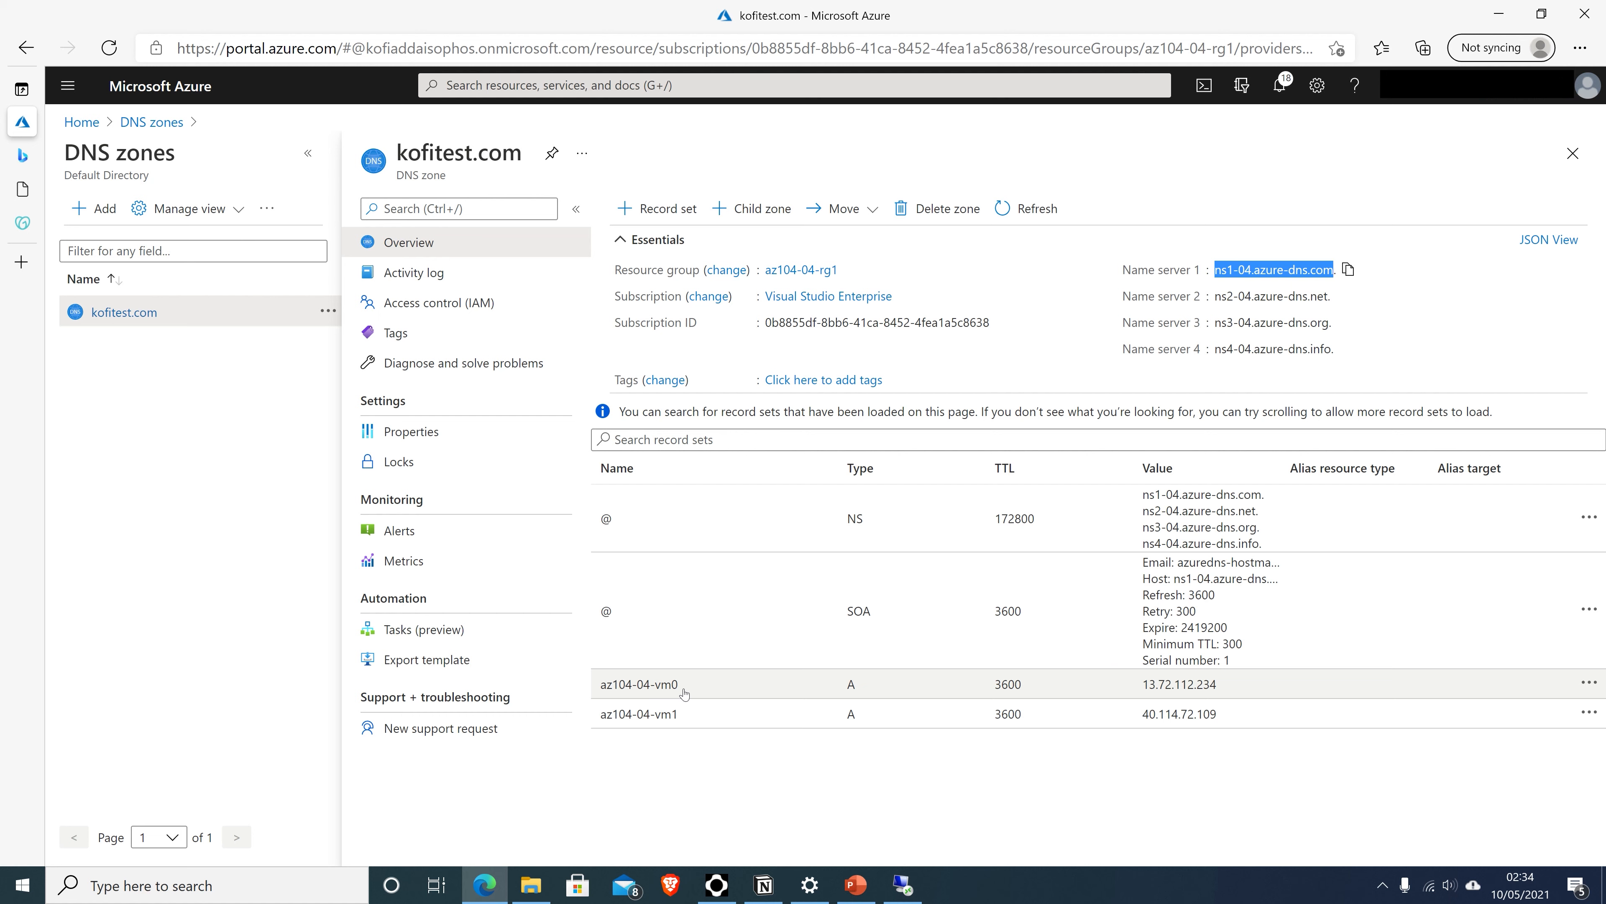
{"action": "left_click_drag", "start_coordinate": [689, 690], "coordinate": [598, 690]}
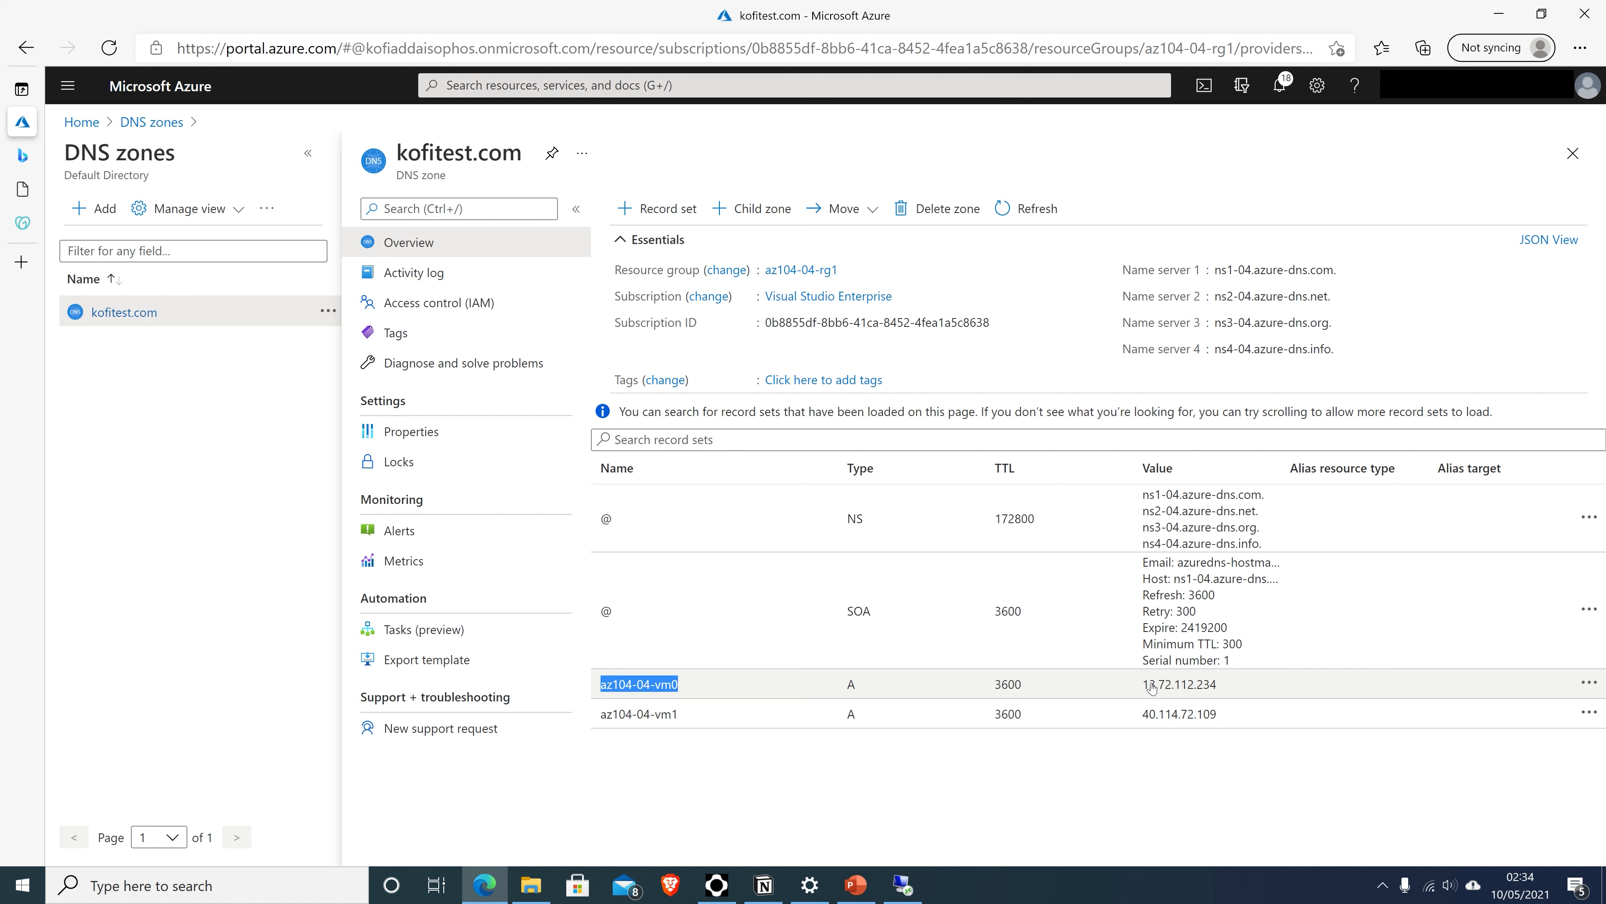
{"action": "left_click", "coordinate": [1204, 89]}
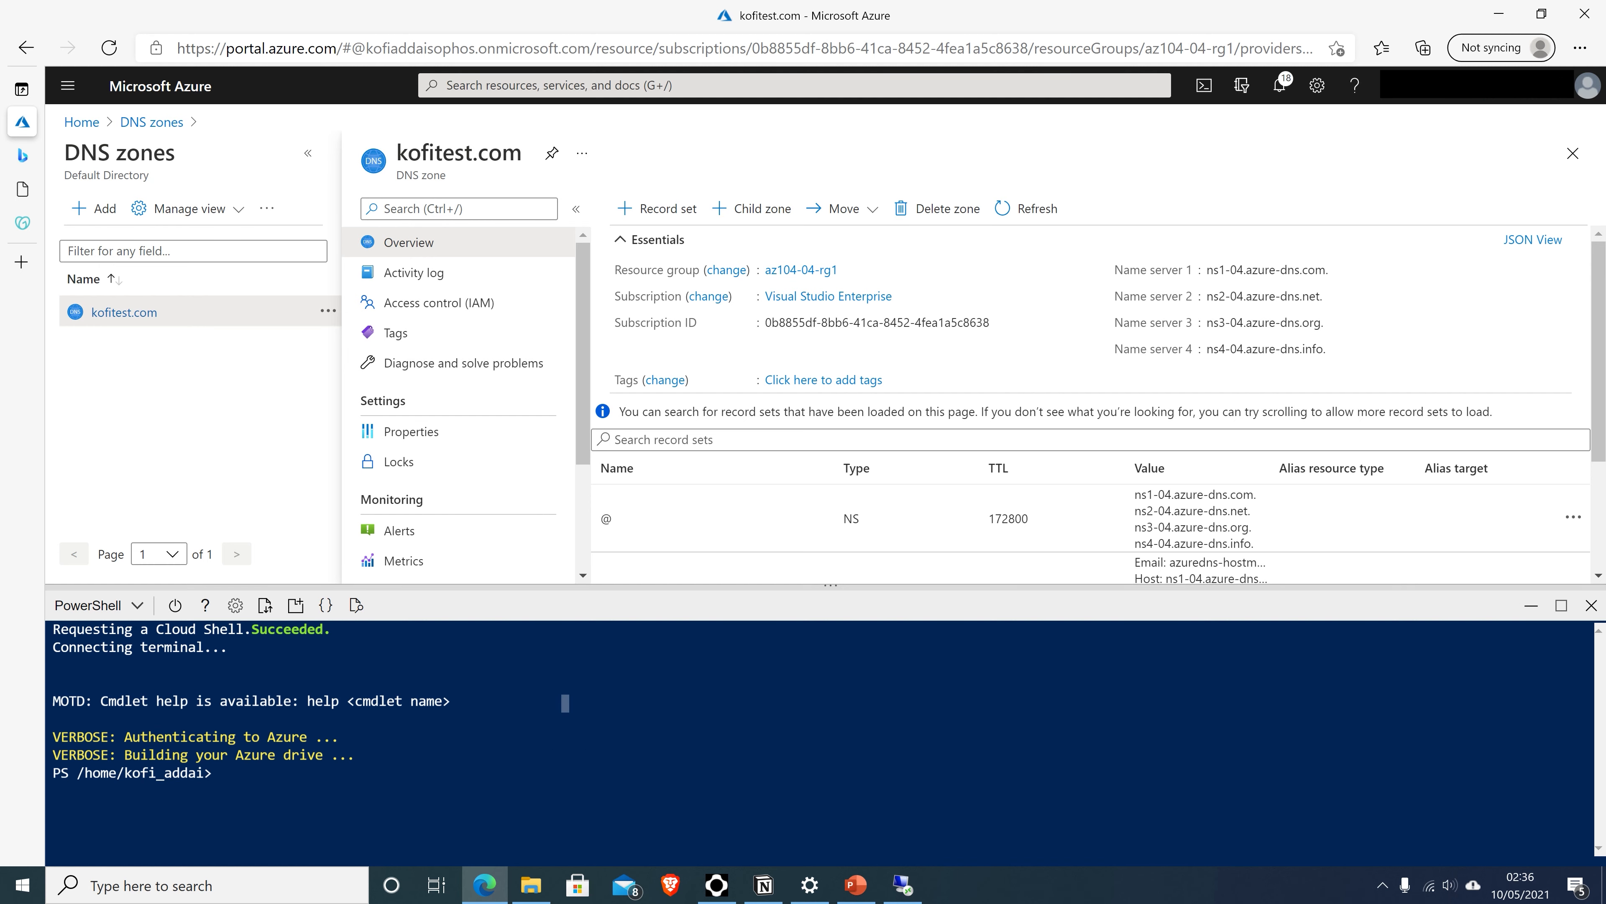
Step: Copy the az104-04-vm0 record name and write the command nslookup az104-04-vm0.kofitest.com at the Cloud Shell prompt
{"action": "scroll", "coordinate": [673, 539], "scroll_direction": "down", "scroll_amount": 3}
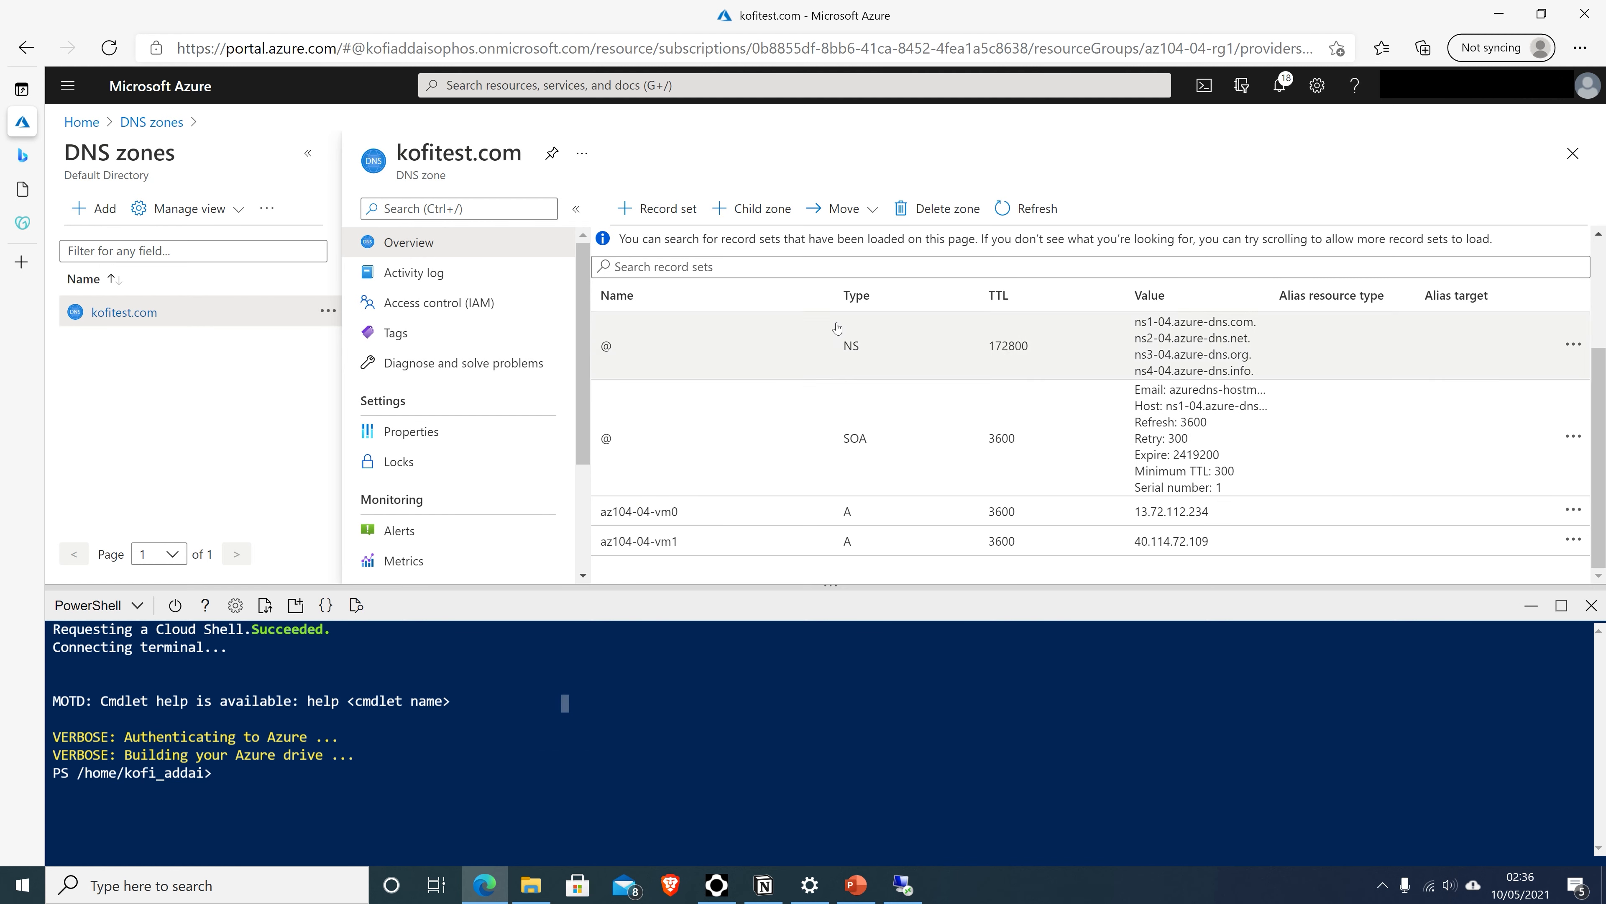
{"action": "left_click_drag", "start_coordinate": [680, 511], "coordinate": [608, 514]}
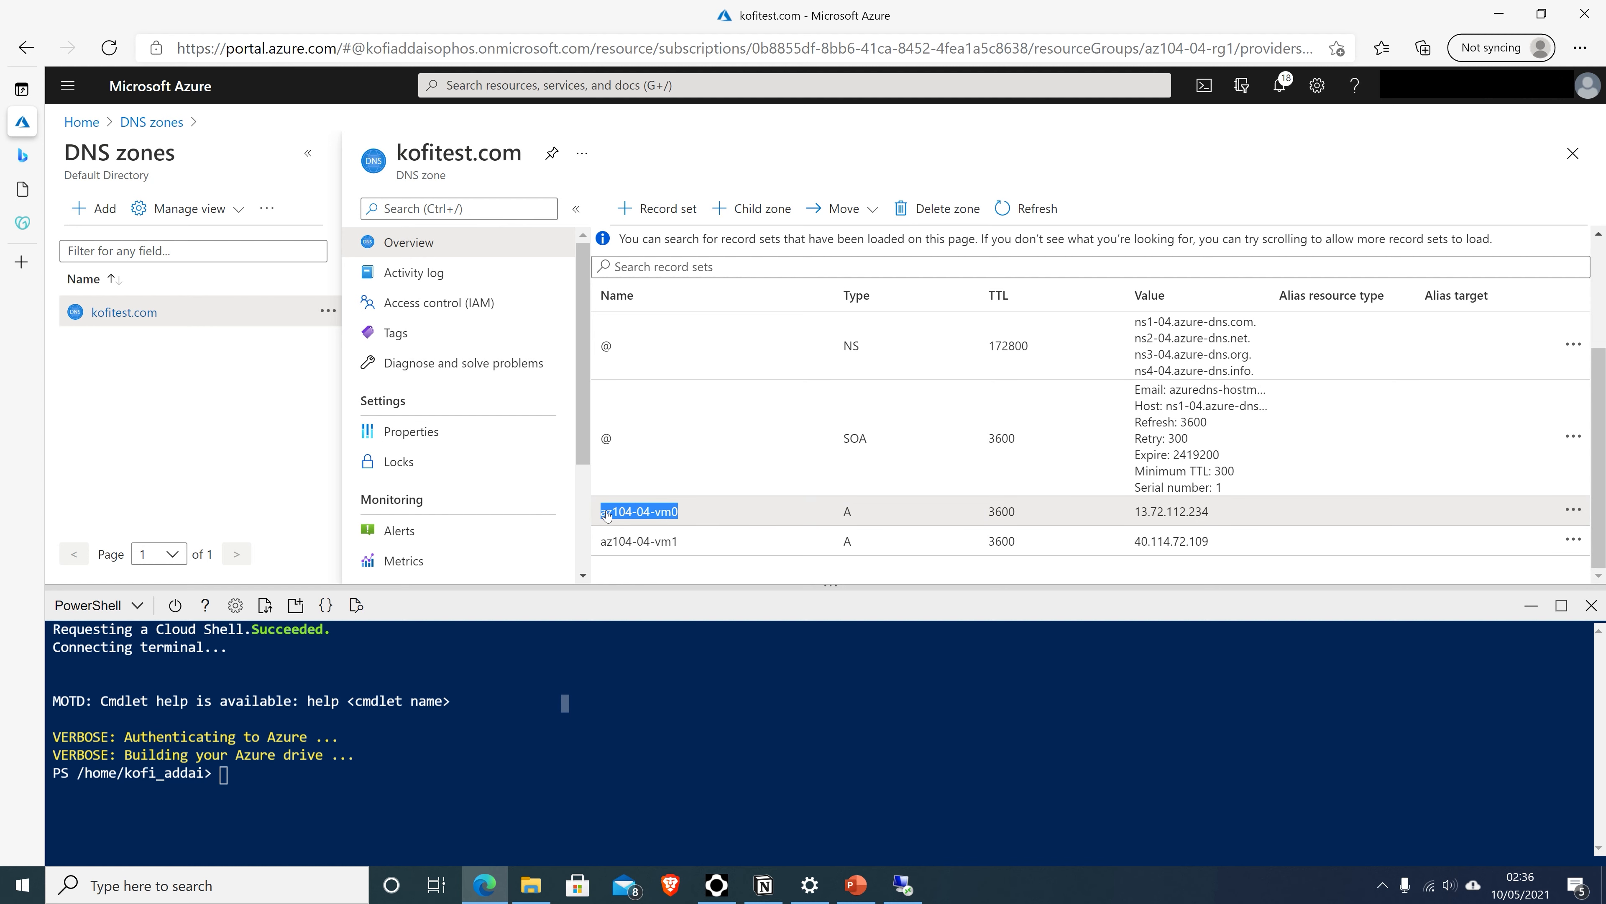
{"action": "right_click", "coordinate": [615, 515]}
{"action": "left_click", "coordinate": [639, 527]}
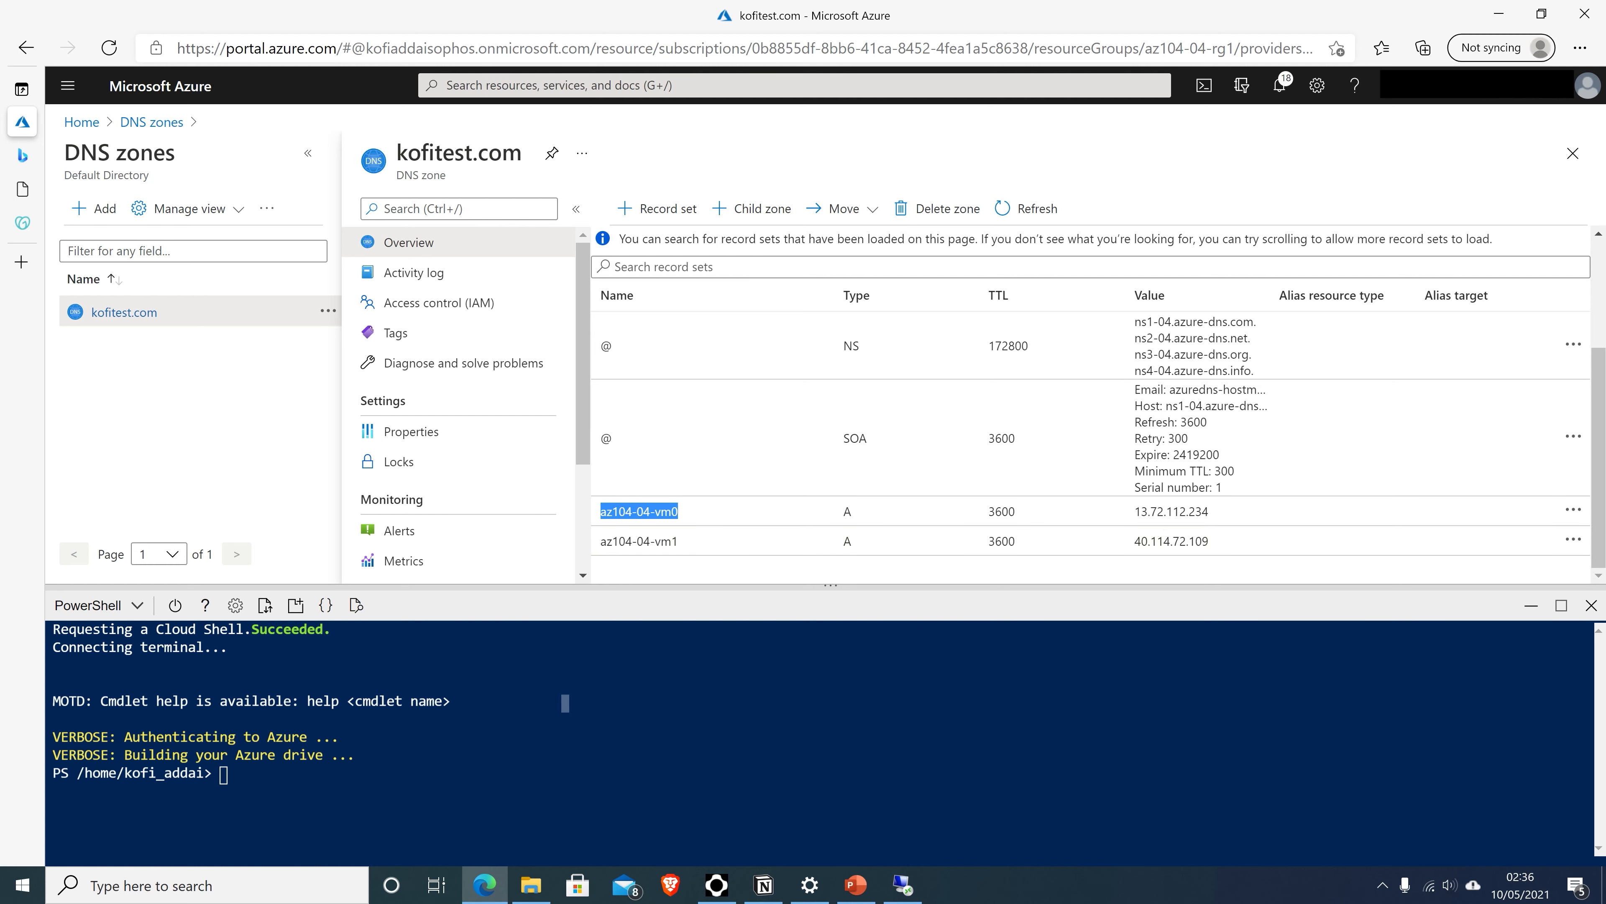
{"action": "left_click", "coordinate": [569, 775]}
{"action": "type", "text": "nslookup"}
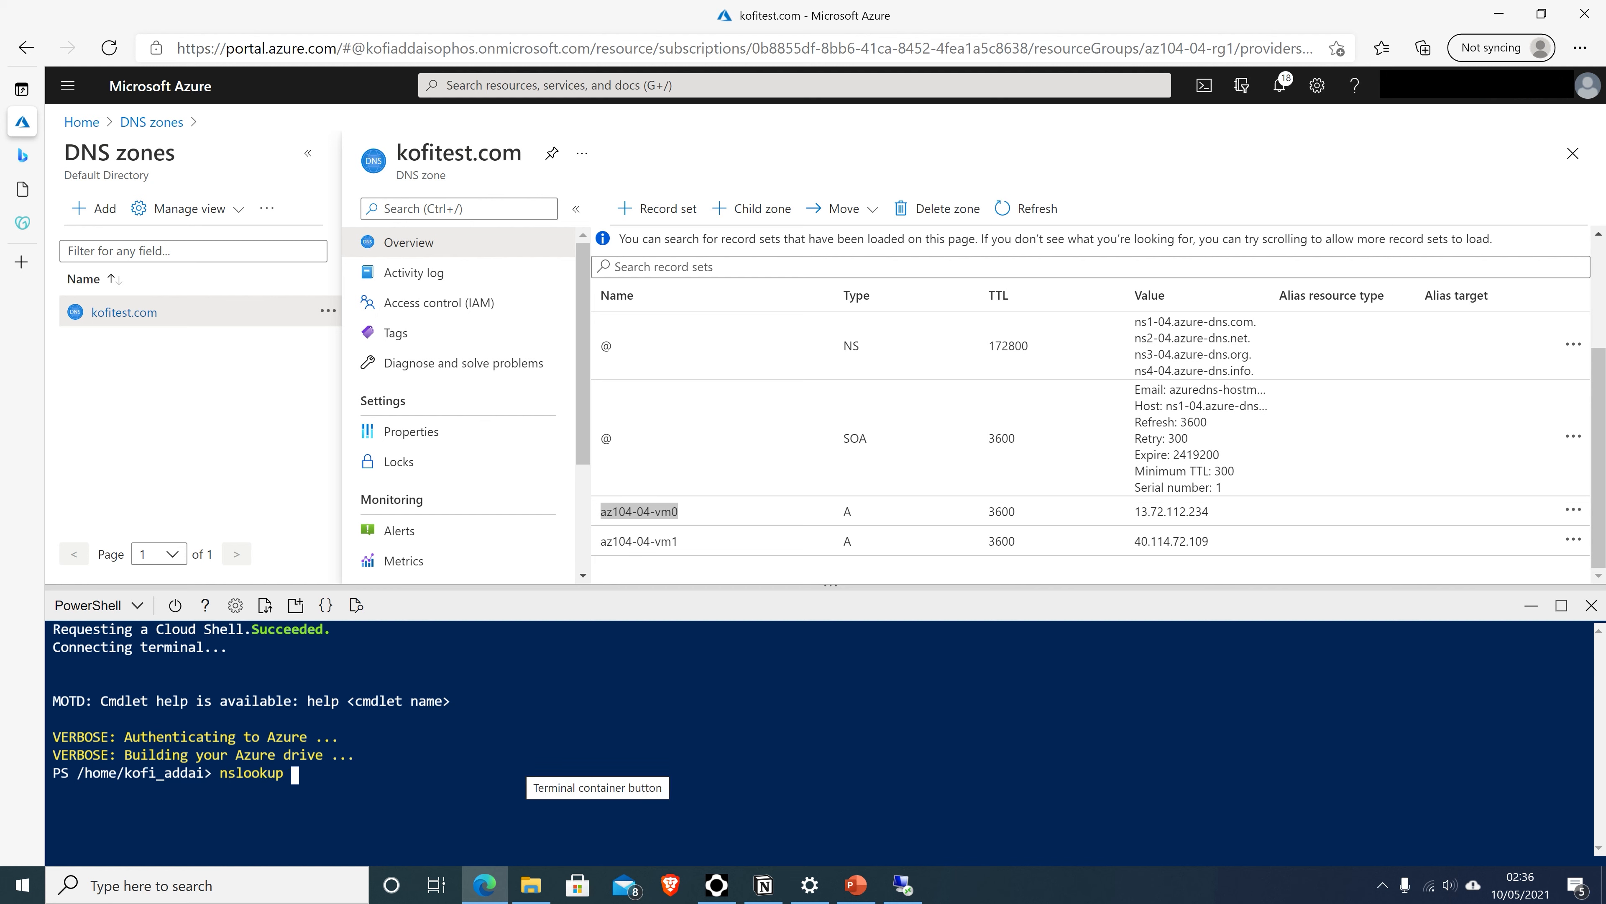
{"action": "right_click", "coordinate": [518, 763]}
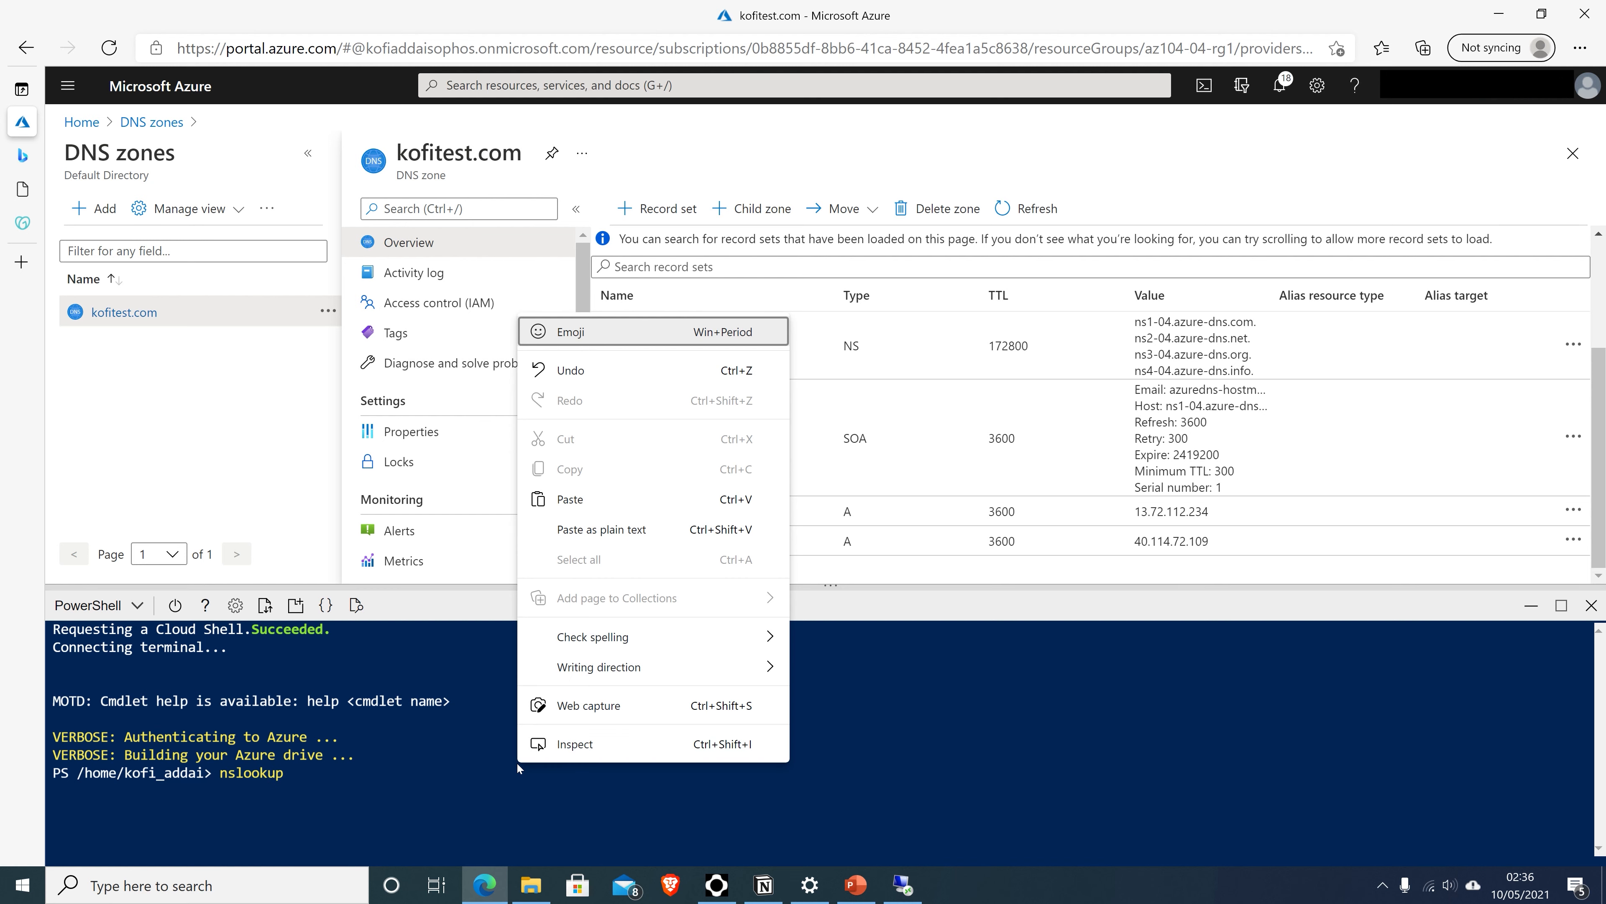
{"action": "left_click", "coordinate": [572, 500]}
{"action": "type", "text": ".kofi"}
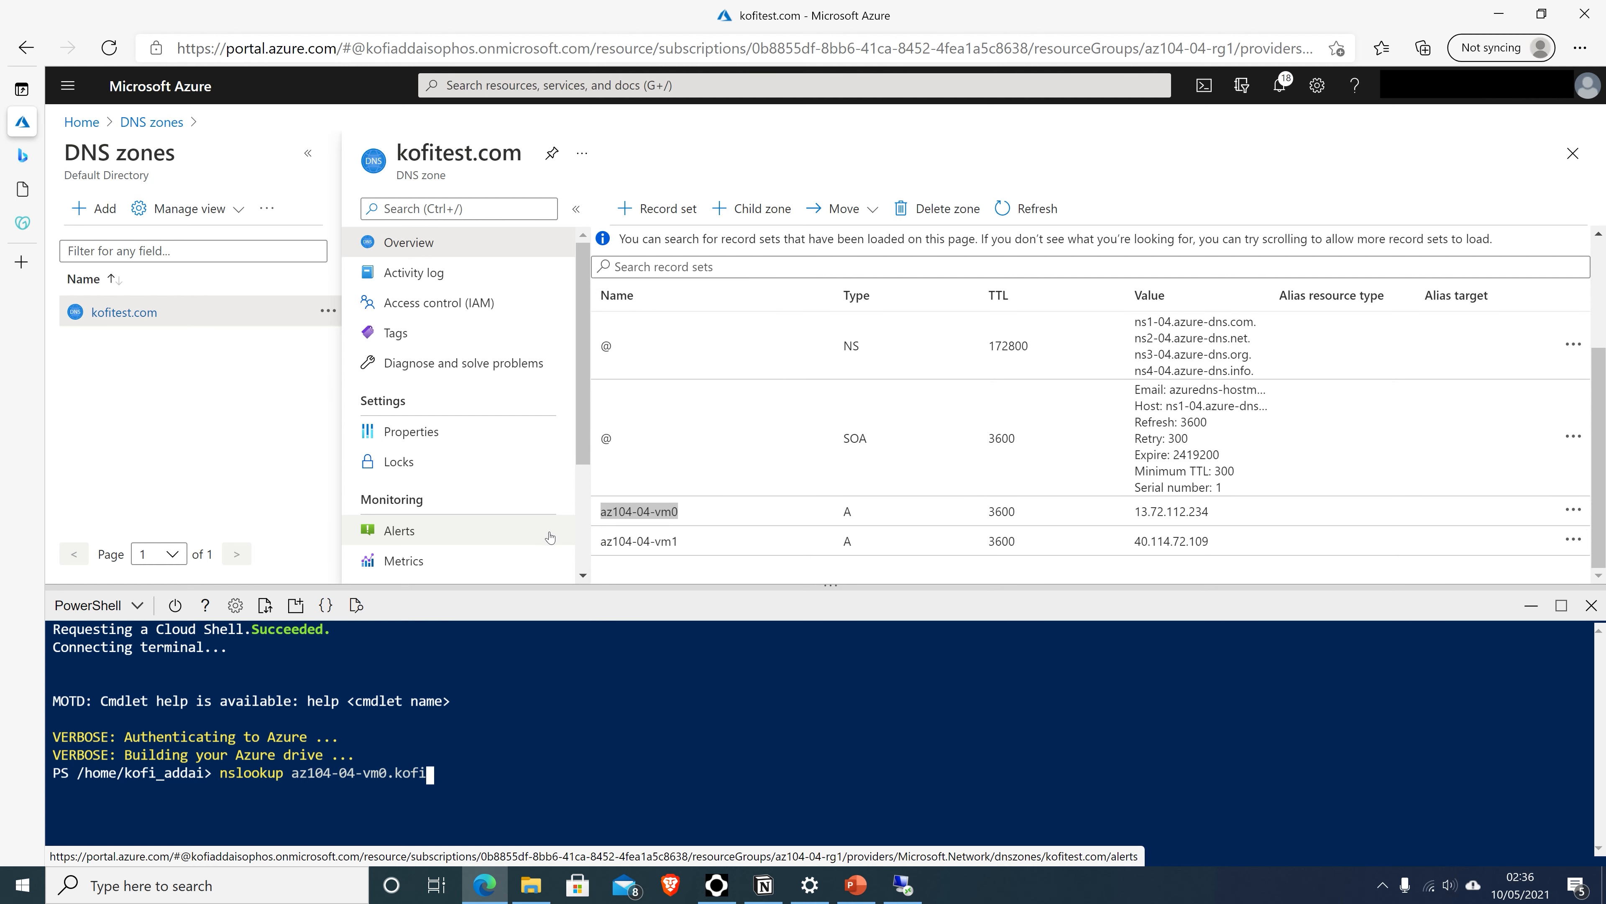
{"action": "type", "text": "test.com"}
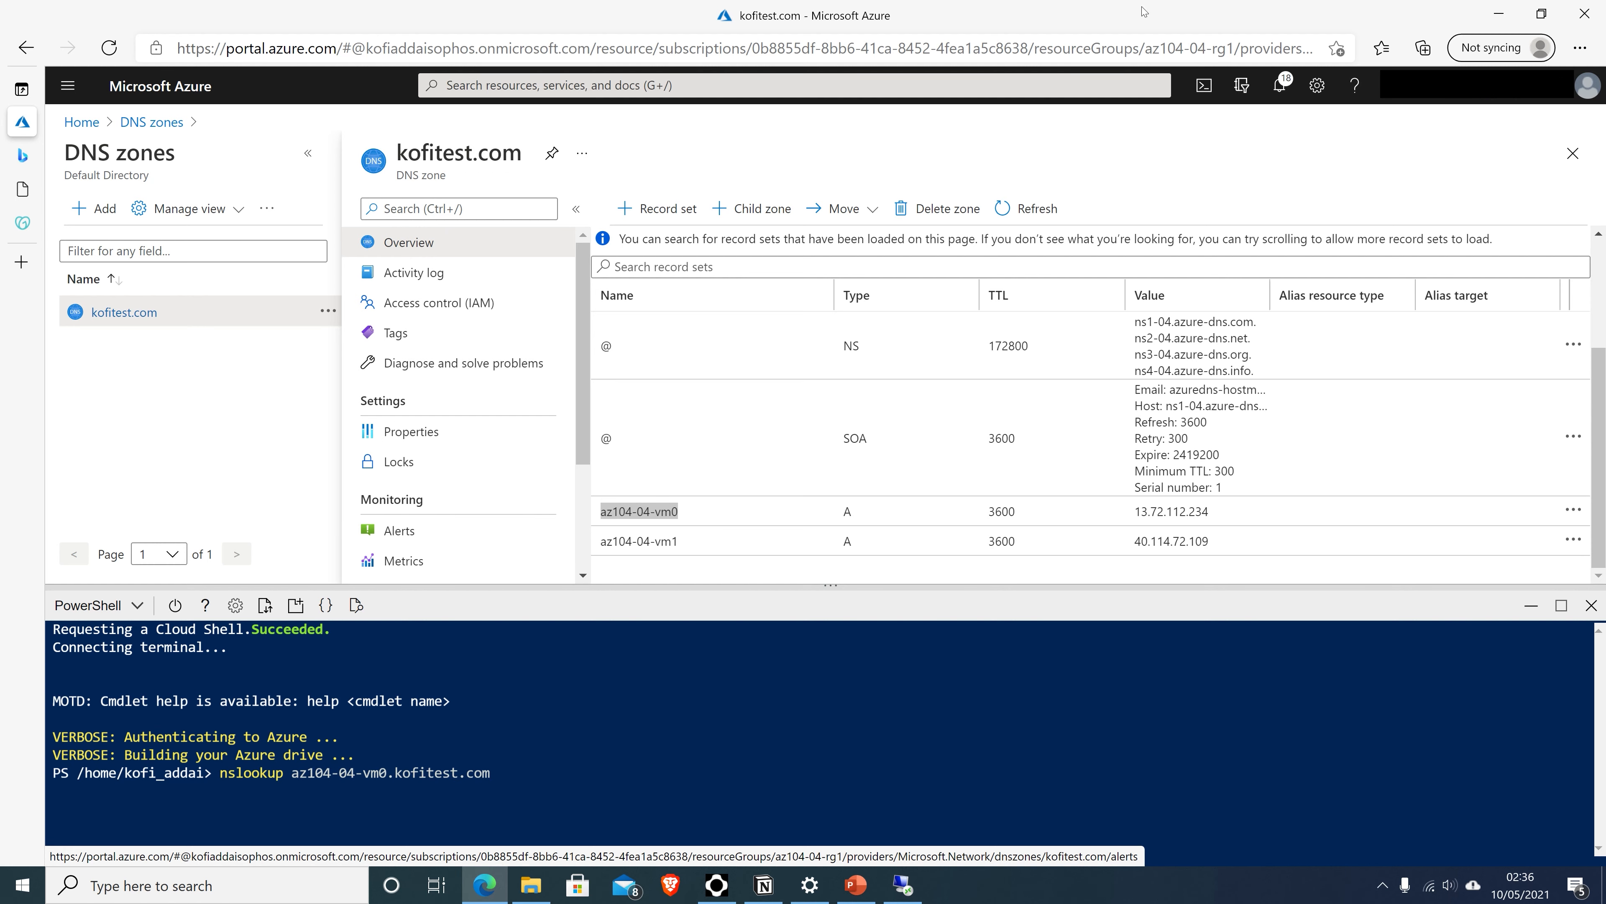
Step: Append name server ns1-04.azure-dns.com. to the az104-04-vm0 lookup, run it and check the returned address
{"action": "scroll", "coordinate": [1268, 378], "scroll_direction": "up", "scroll_amount": 3}
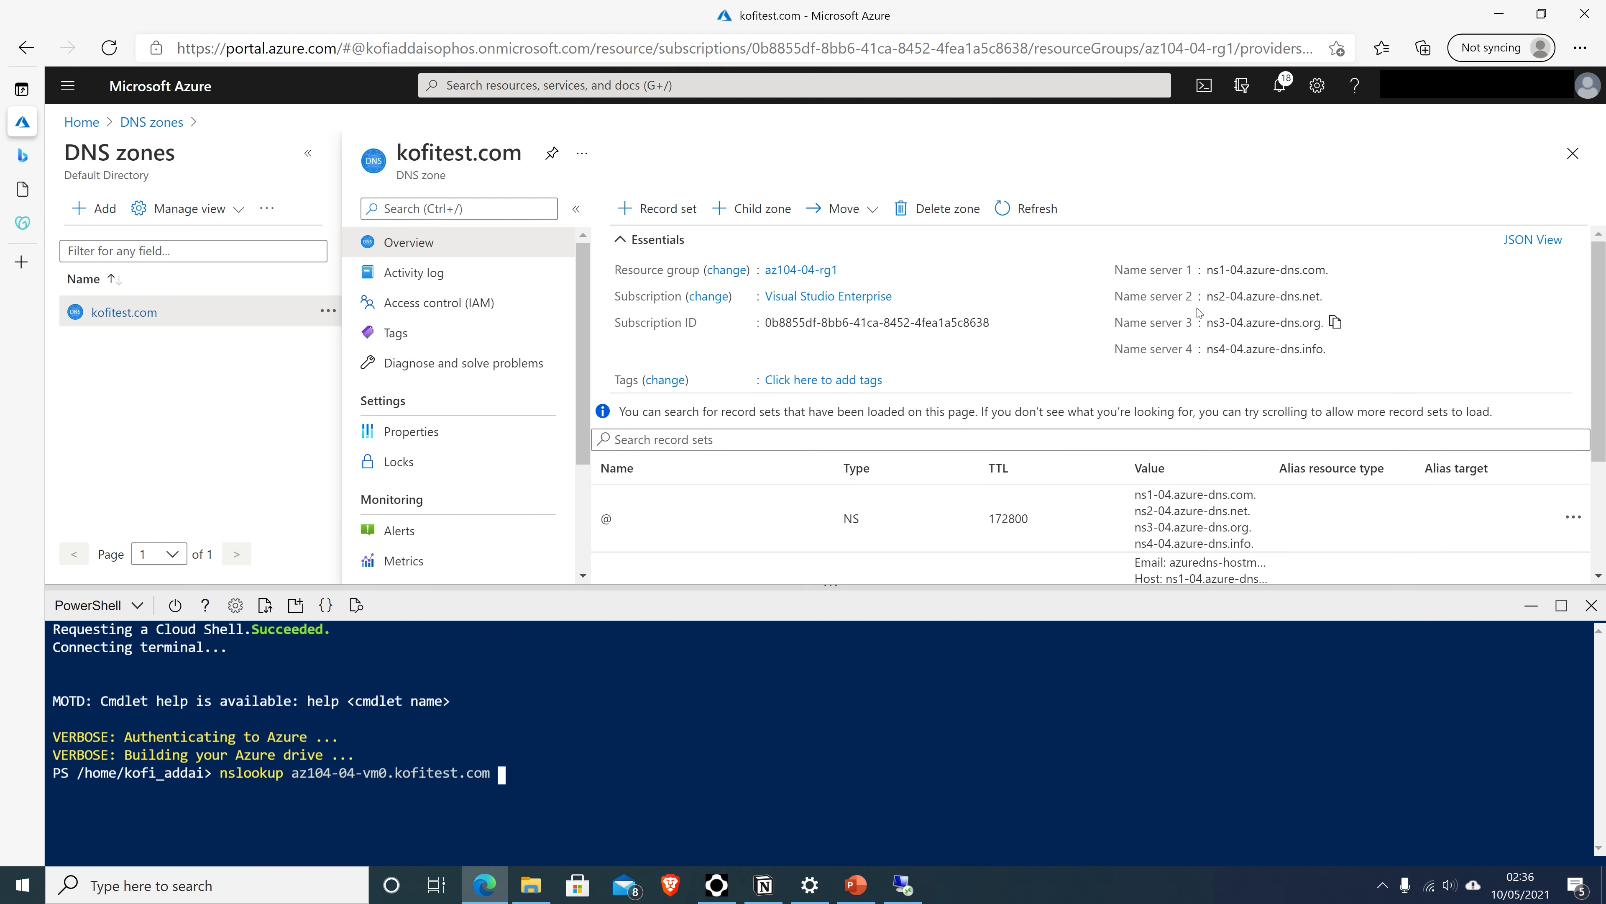
{"action": "mouse_move", "coordinate": [1341, 269]}
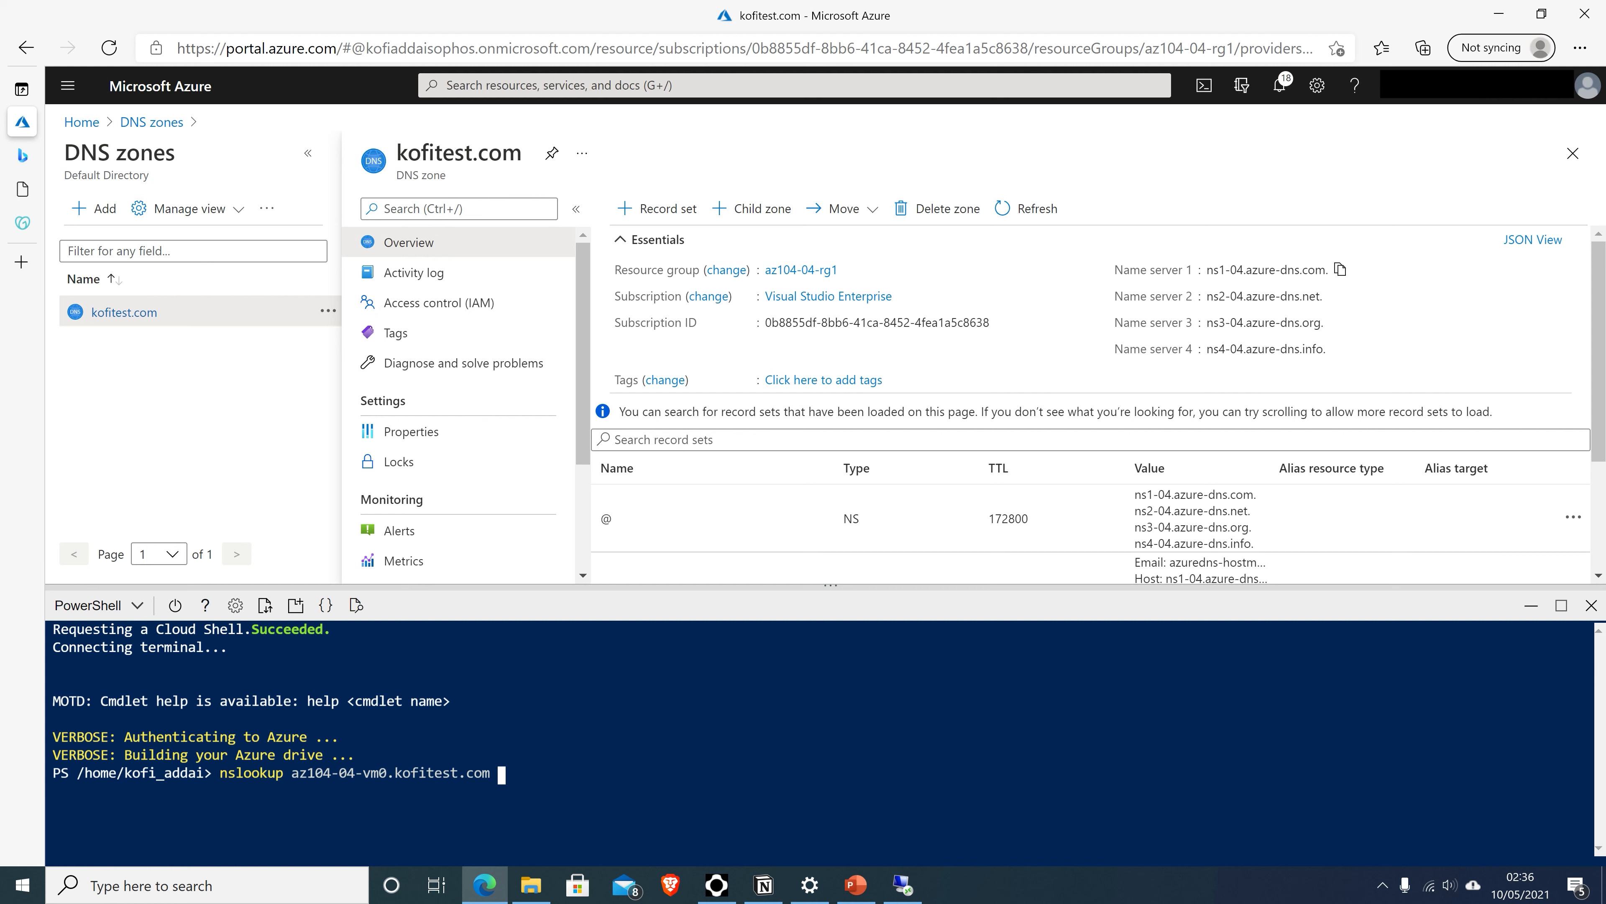
{"action": "left_click", "coordinate": [1341, 270]}
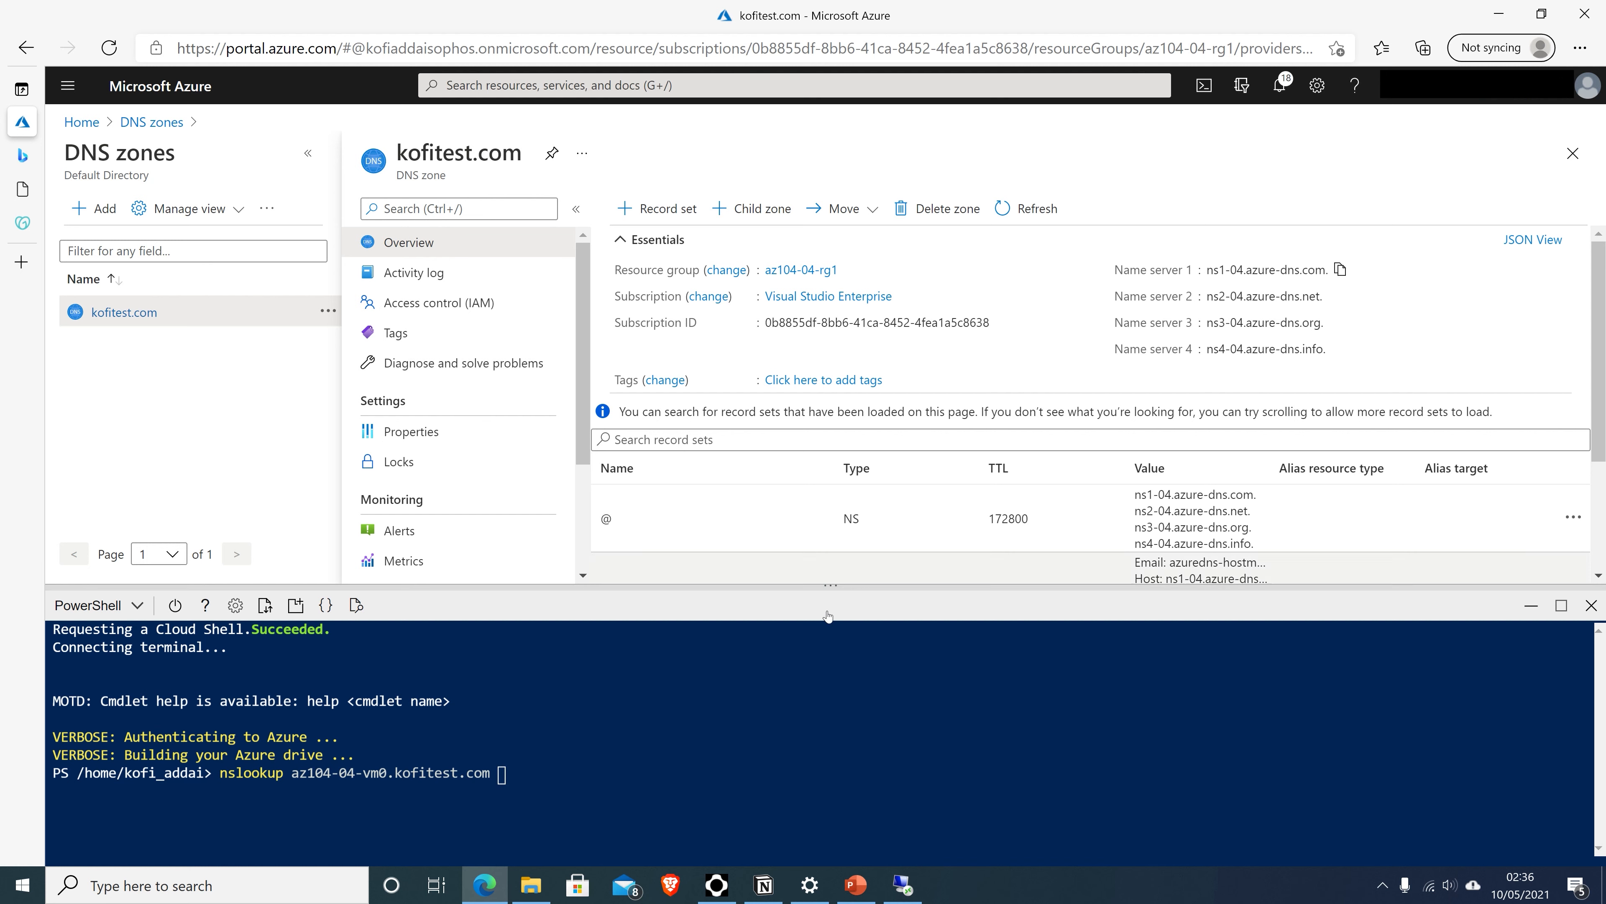
{"action": "right_click", "coordinate": [572, 791]}
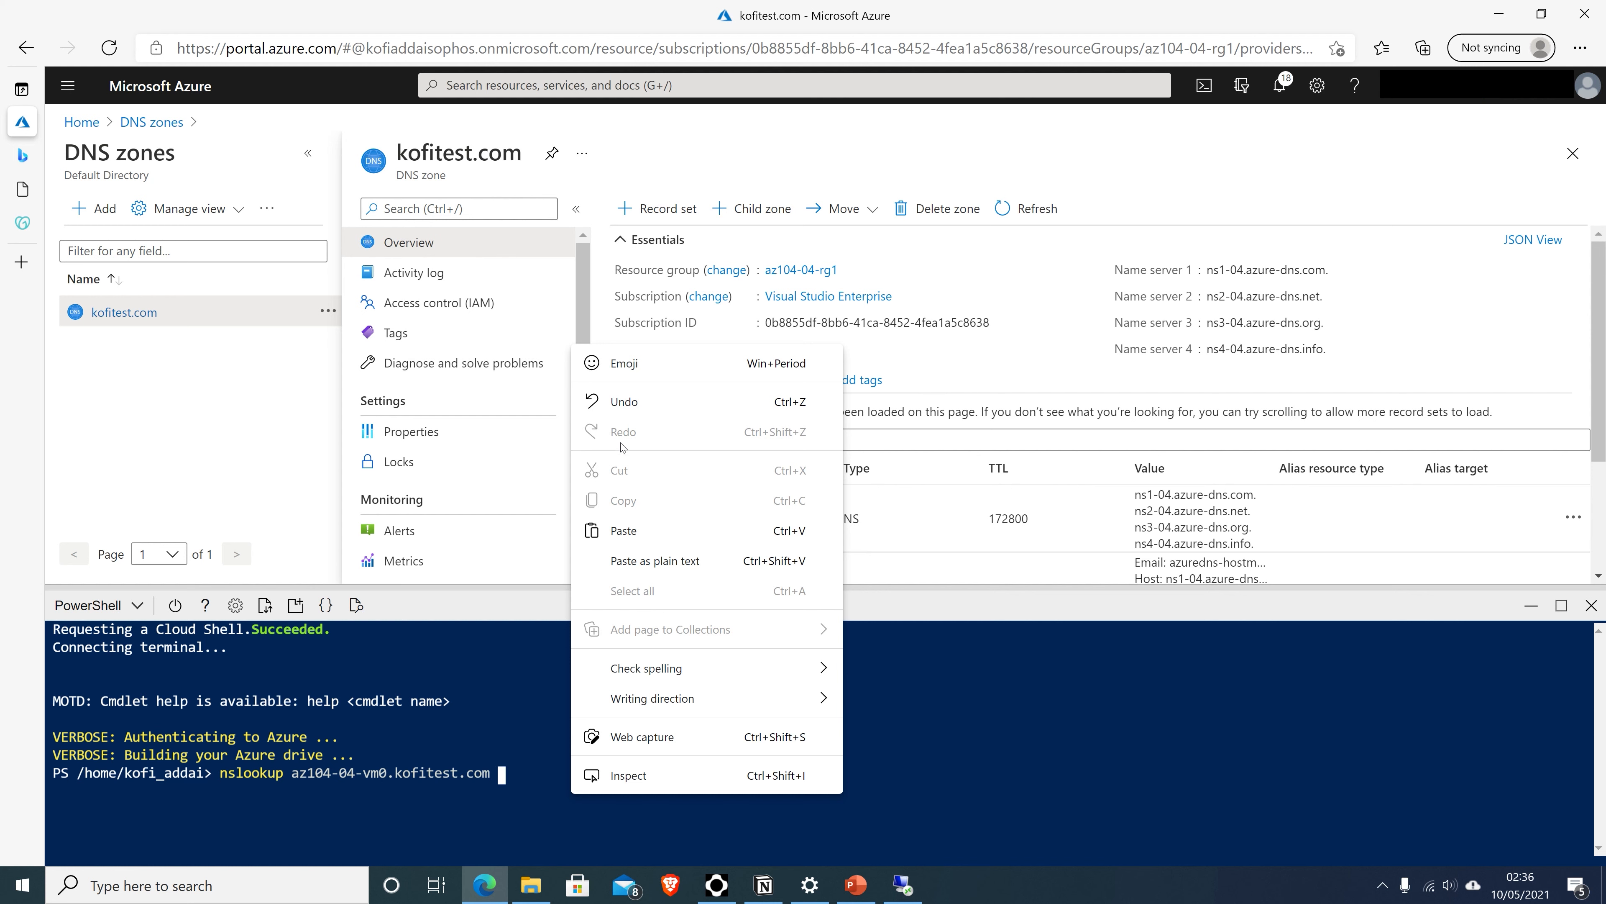
{"action": "left_click", "coordinate": [623, 531]}
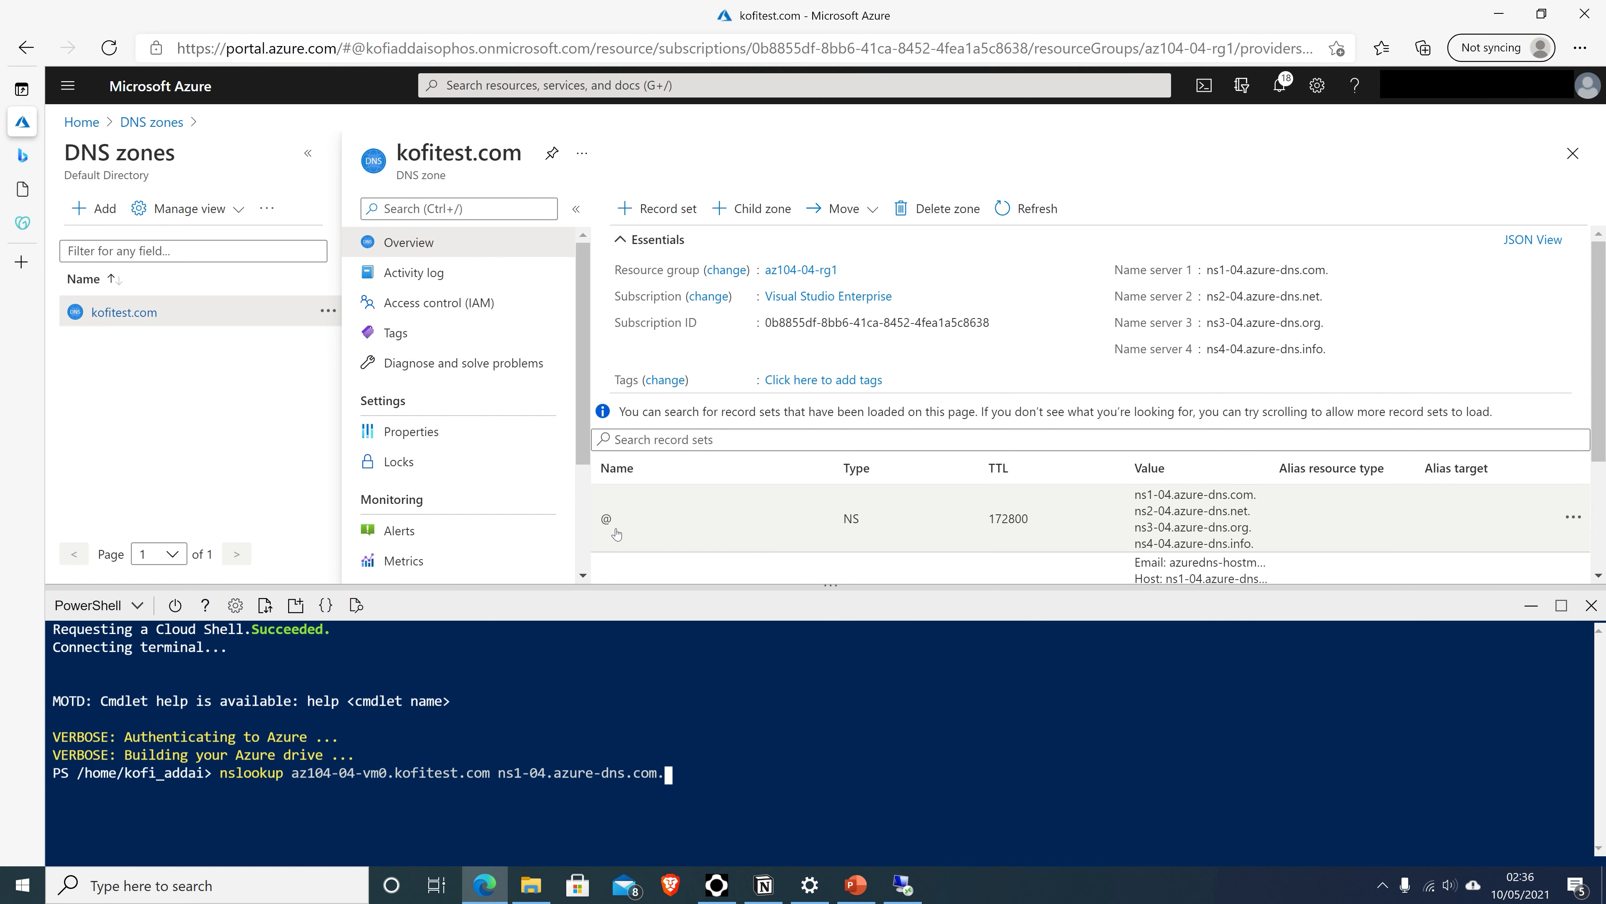
{"action": "key", "text": "Return"}
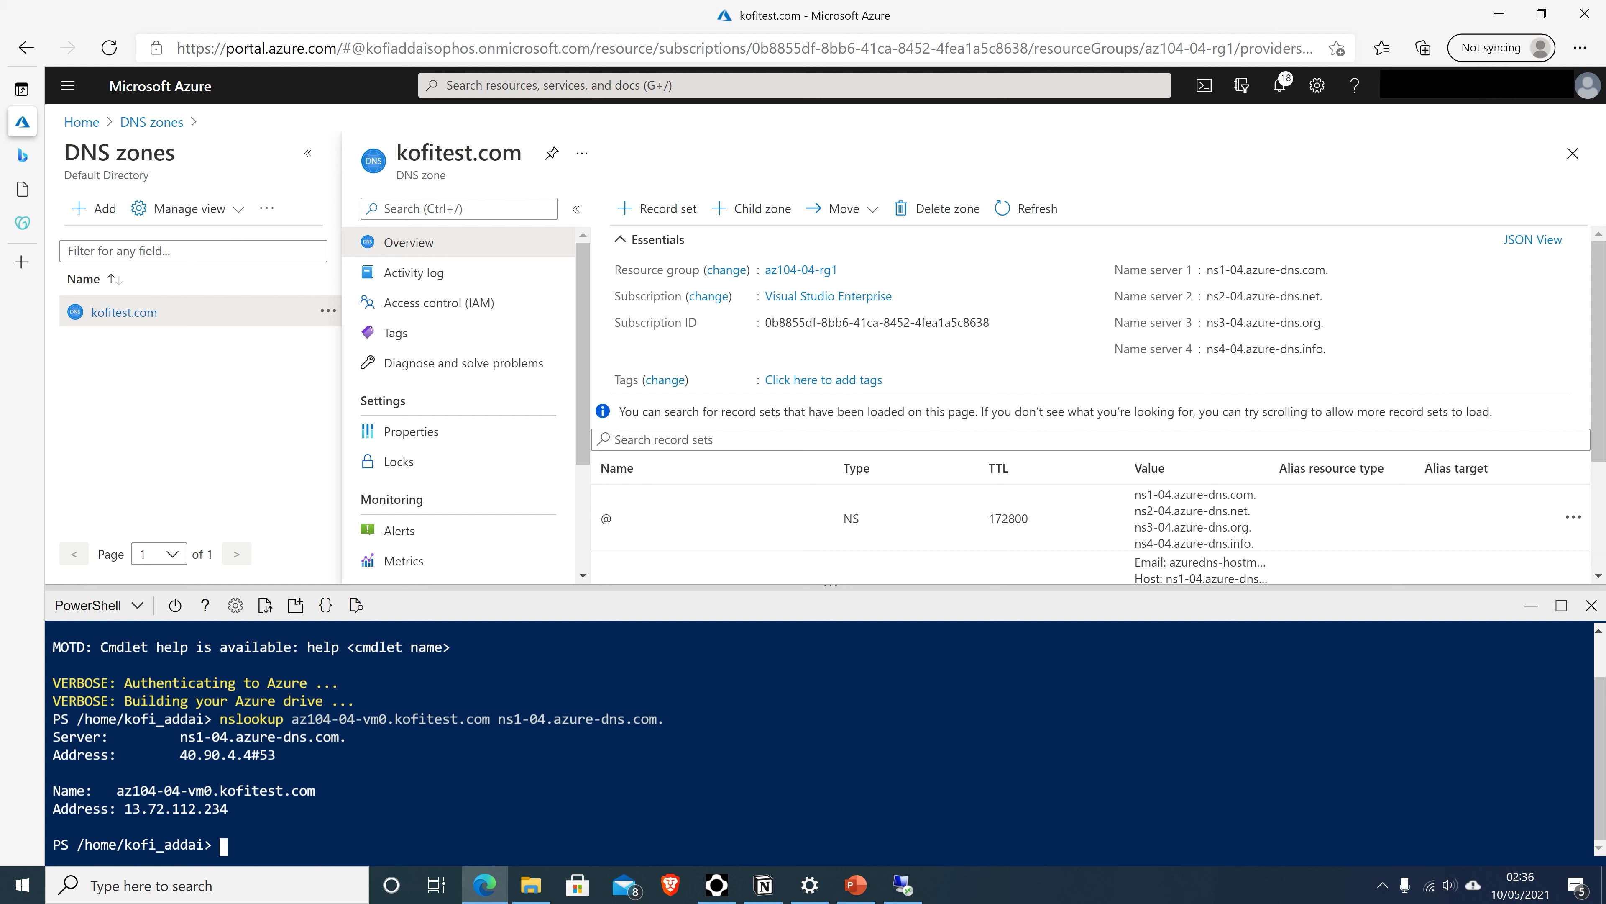
{"action": "left_click_drag", "start_coordinate": [125, 809], "coordinate": [212, 809]}
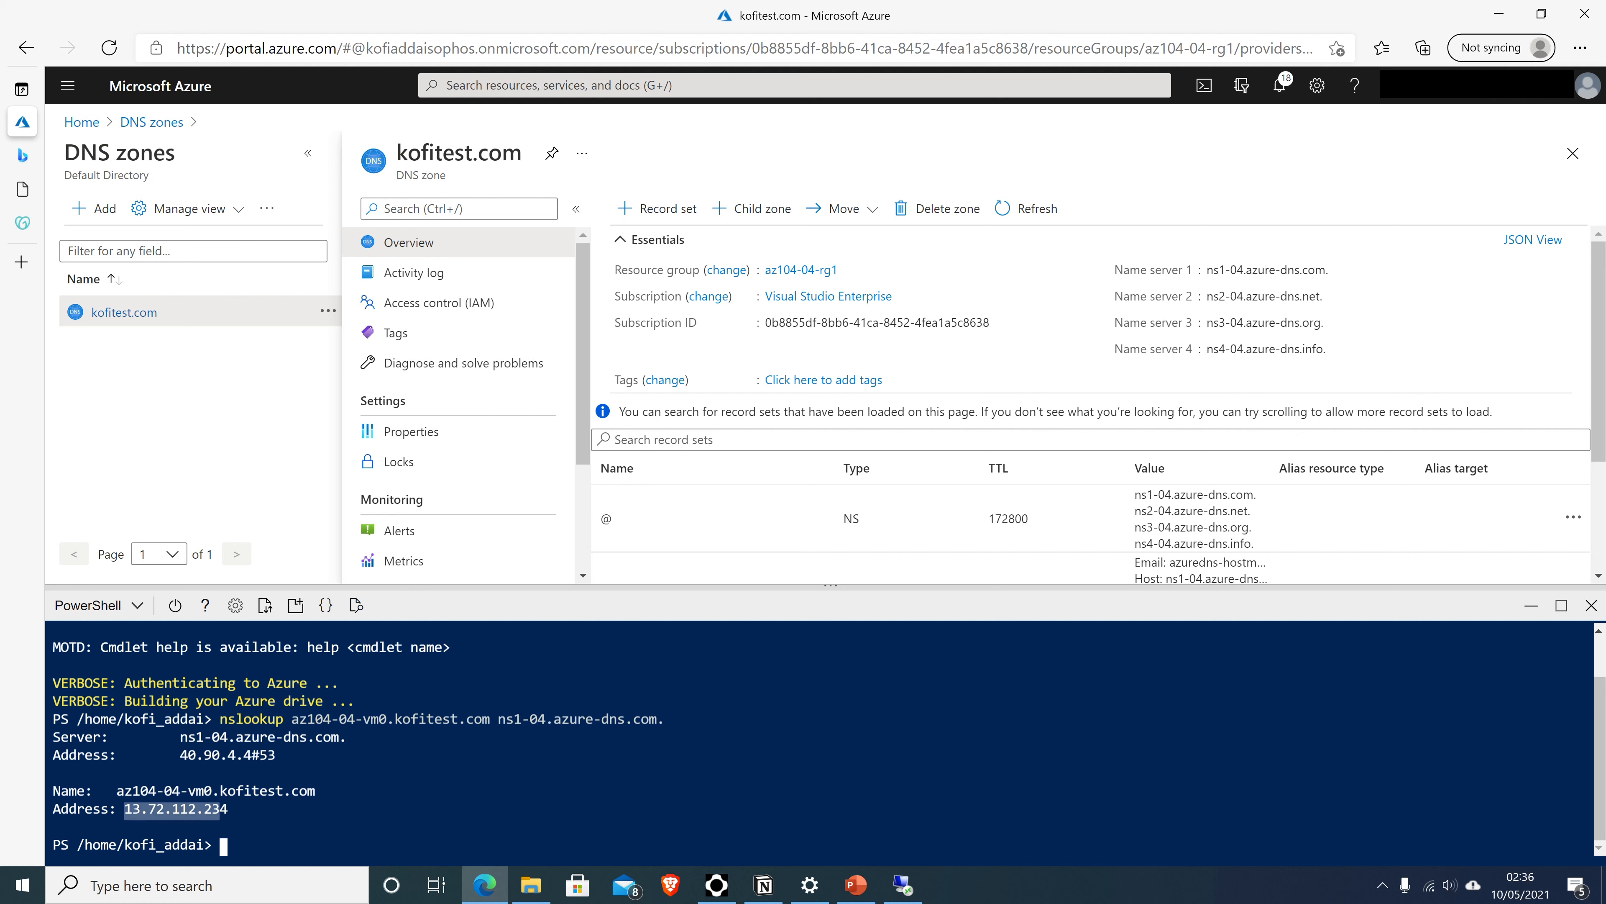
{"action": "key", "text": "ctrl+c"}
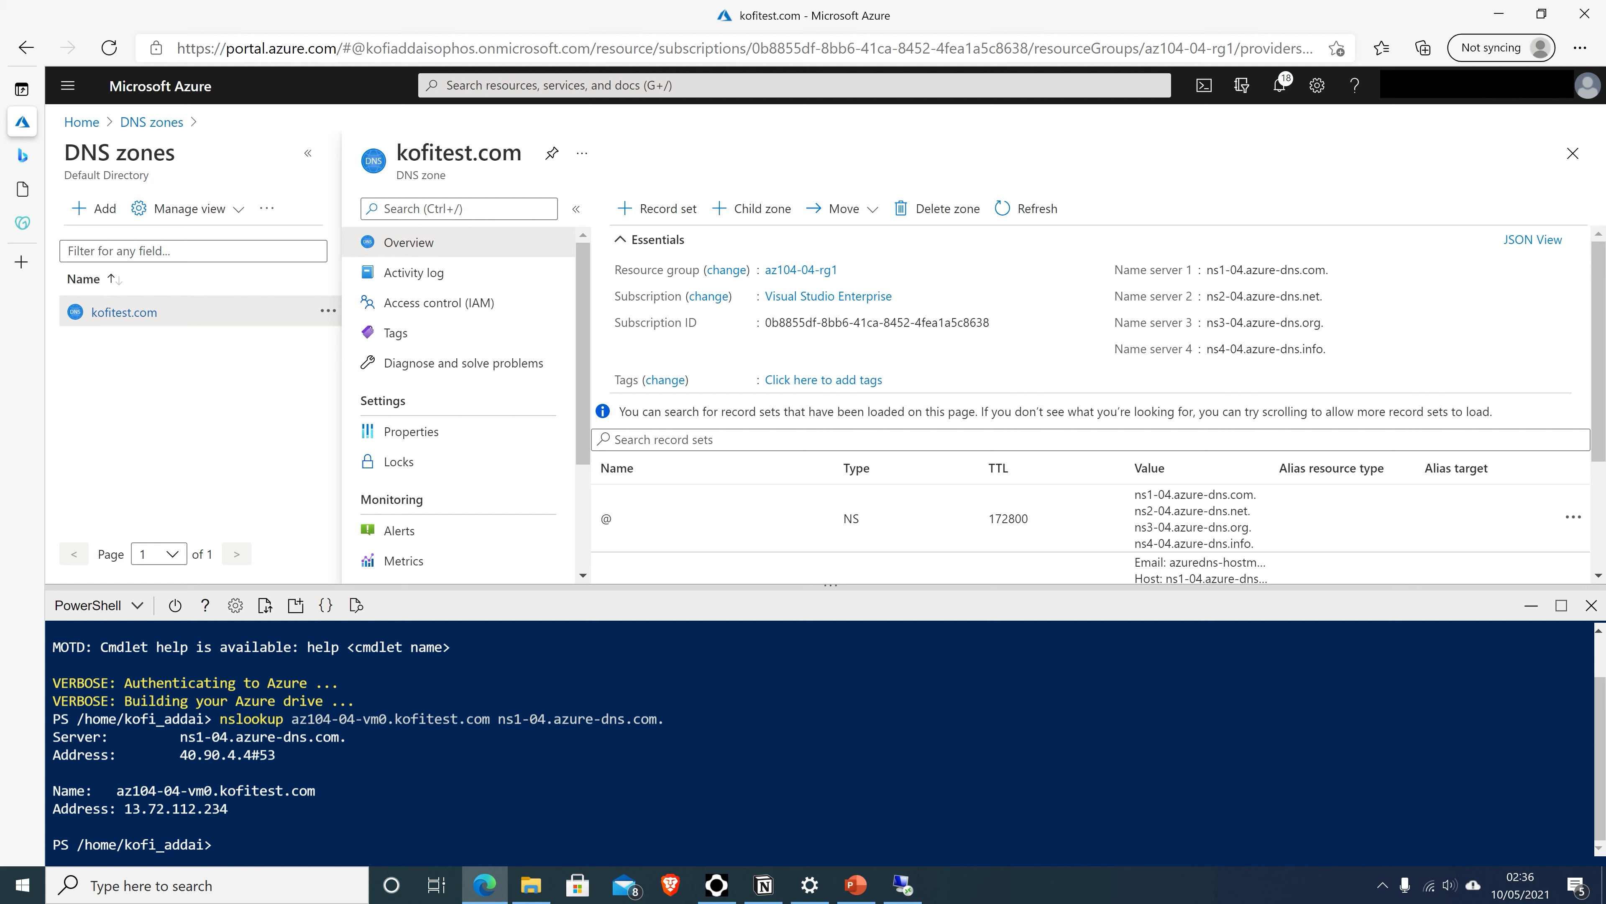
Step: Copy the az104-04-vm1 record name and write the command nslookup az104-04-vm1.kofitest.com at the Cloud Shell prompt
{"action": "scroll", "coordinate": [813, 423], "scroll_direction": "down", "scroll_amount": 3}
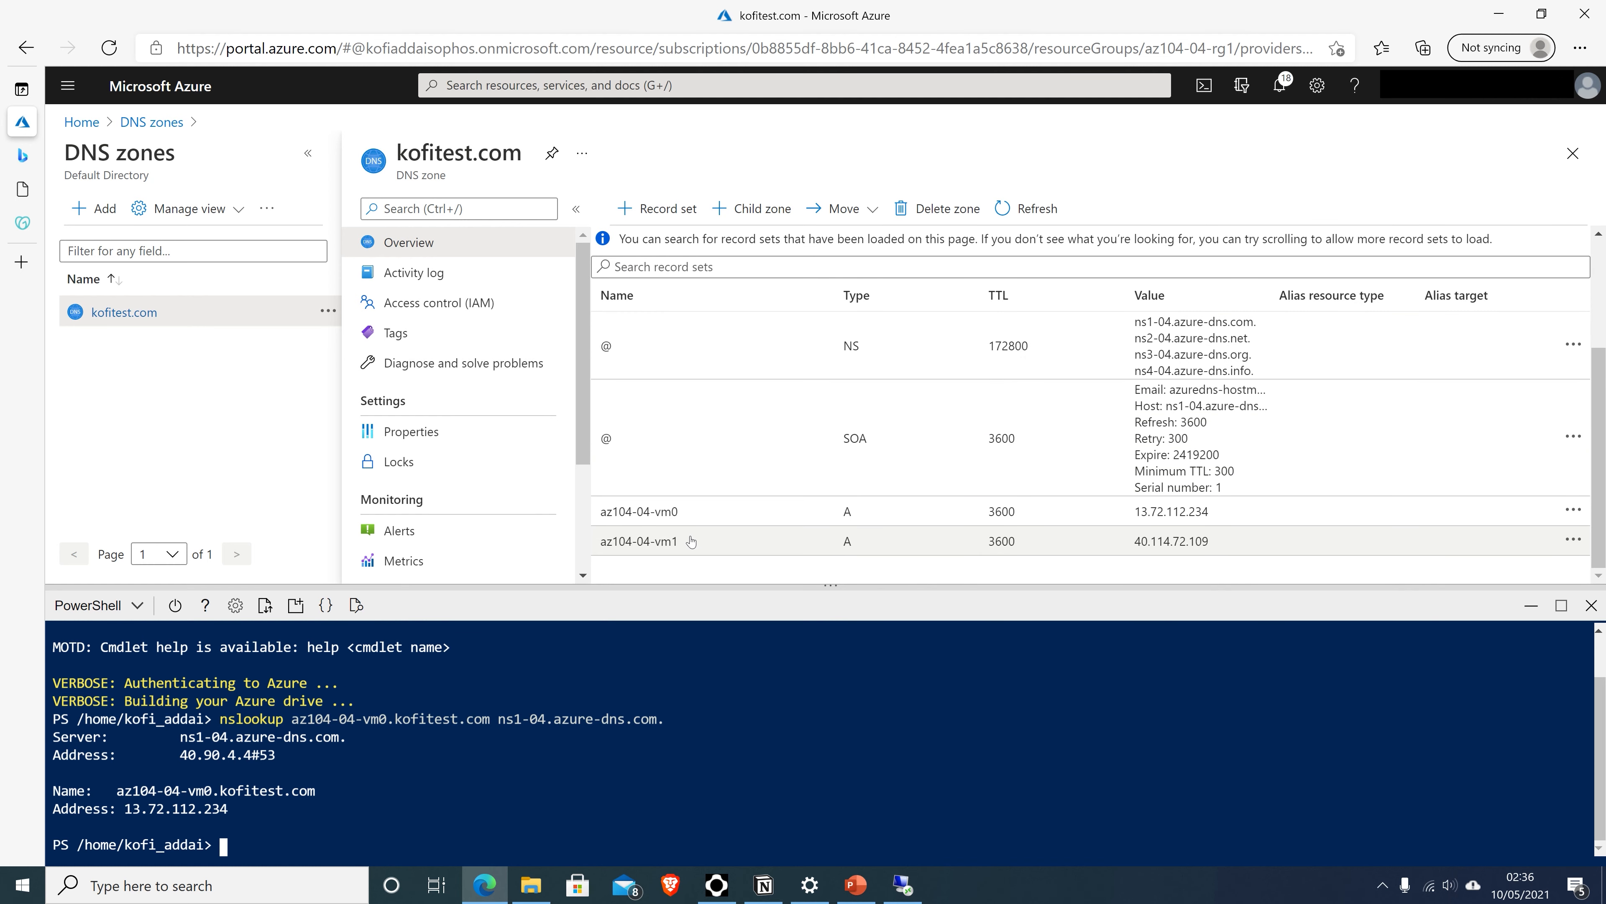
{"action": "left_click_drag", "start_coordinate": [689, 541], "coordinate": [606, 548]}
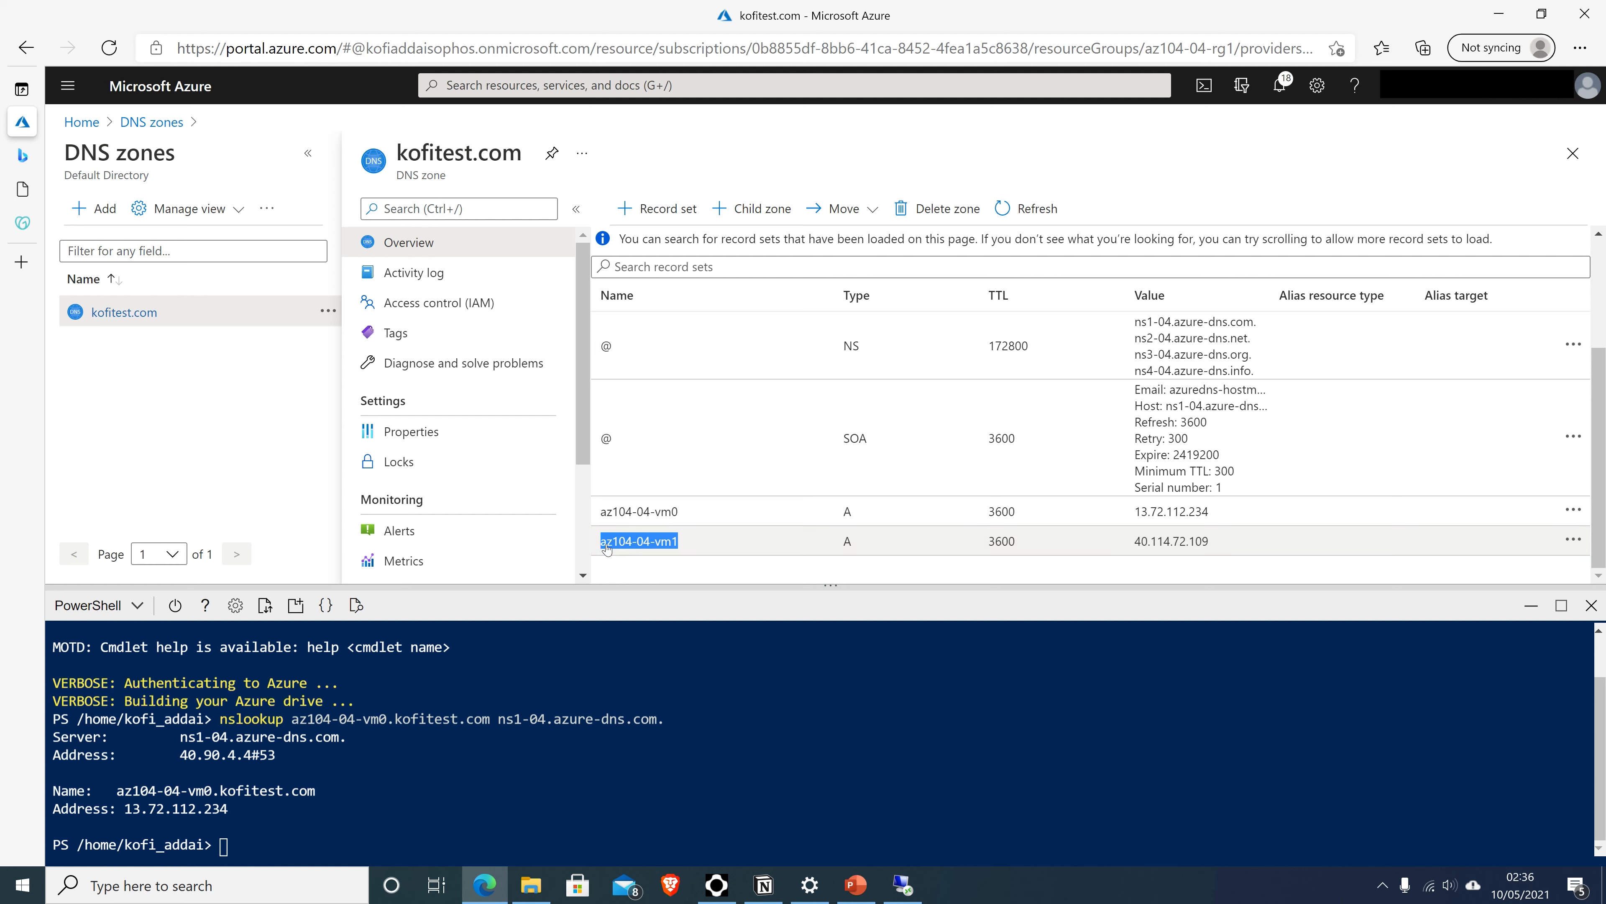
{"action": "right_click", "coordinate": [616, 550]}
{"action": "left_click", "coordinate": [665, 229]}
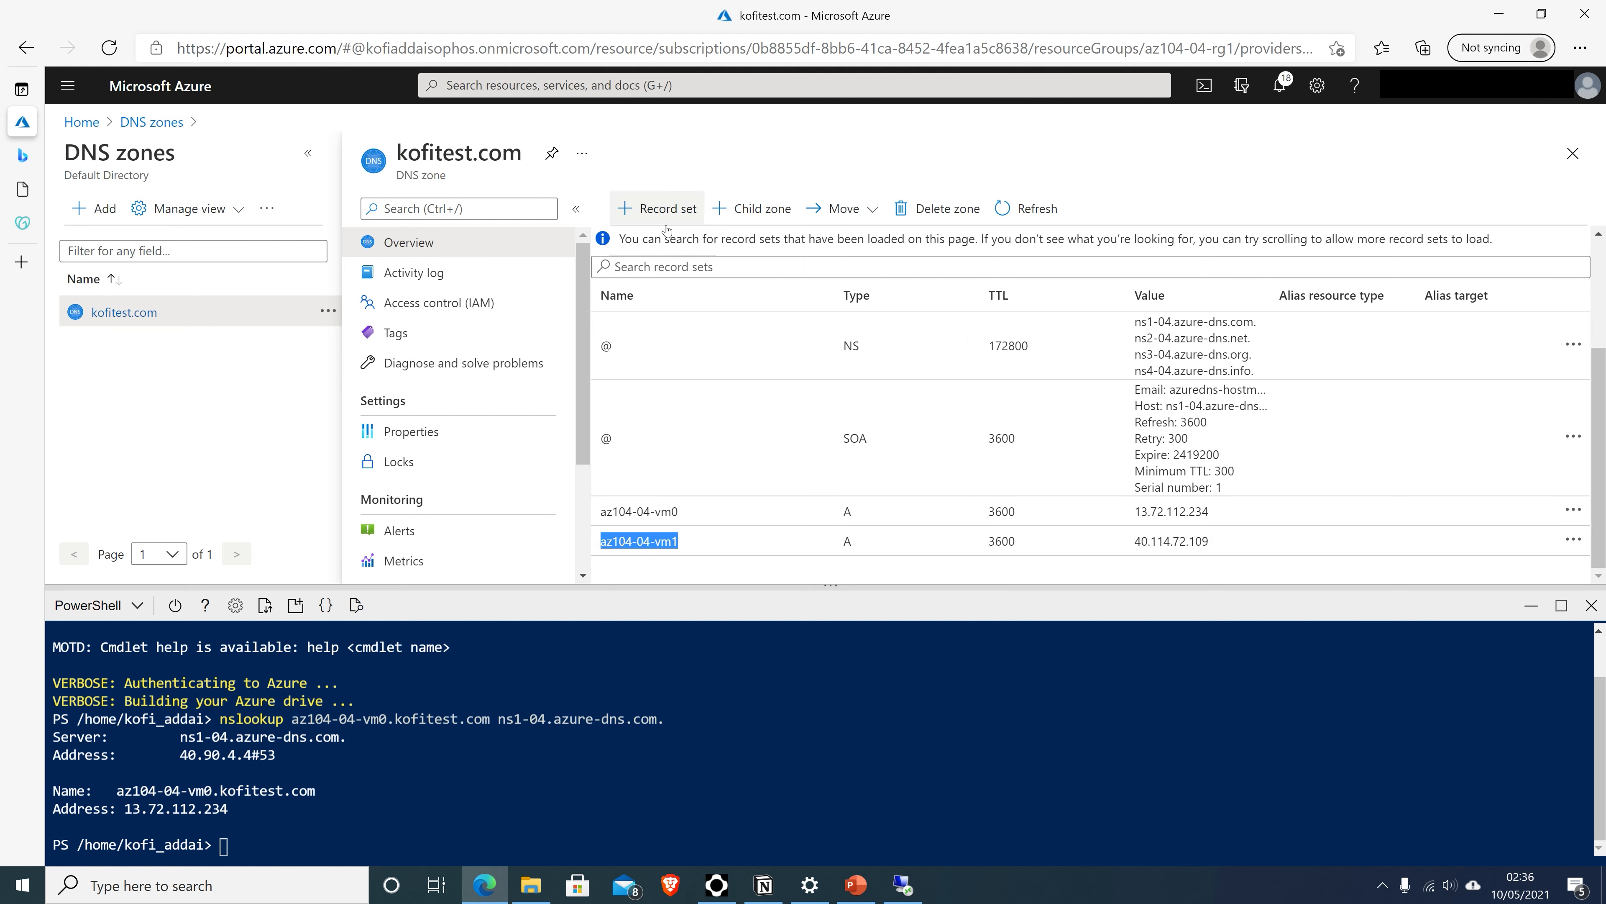
{"action": "left_click", "coordinate": [467, 800]}
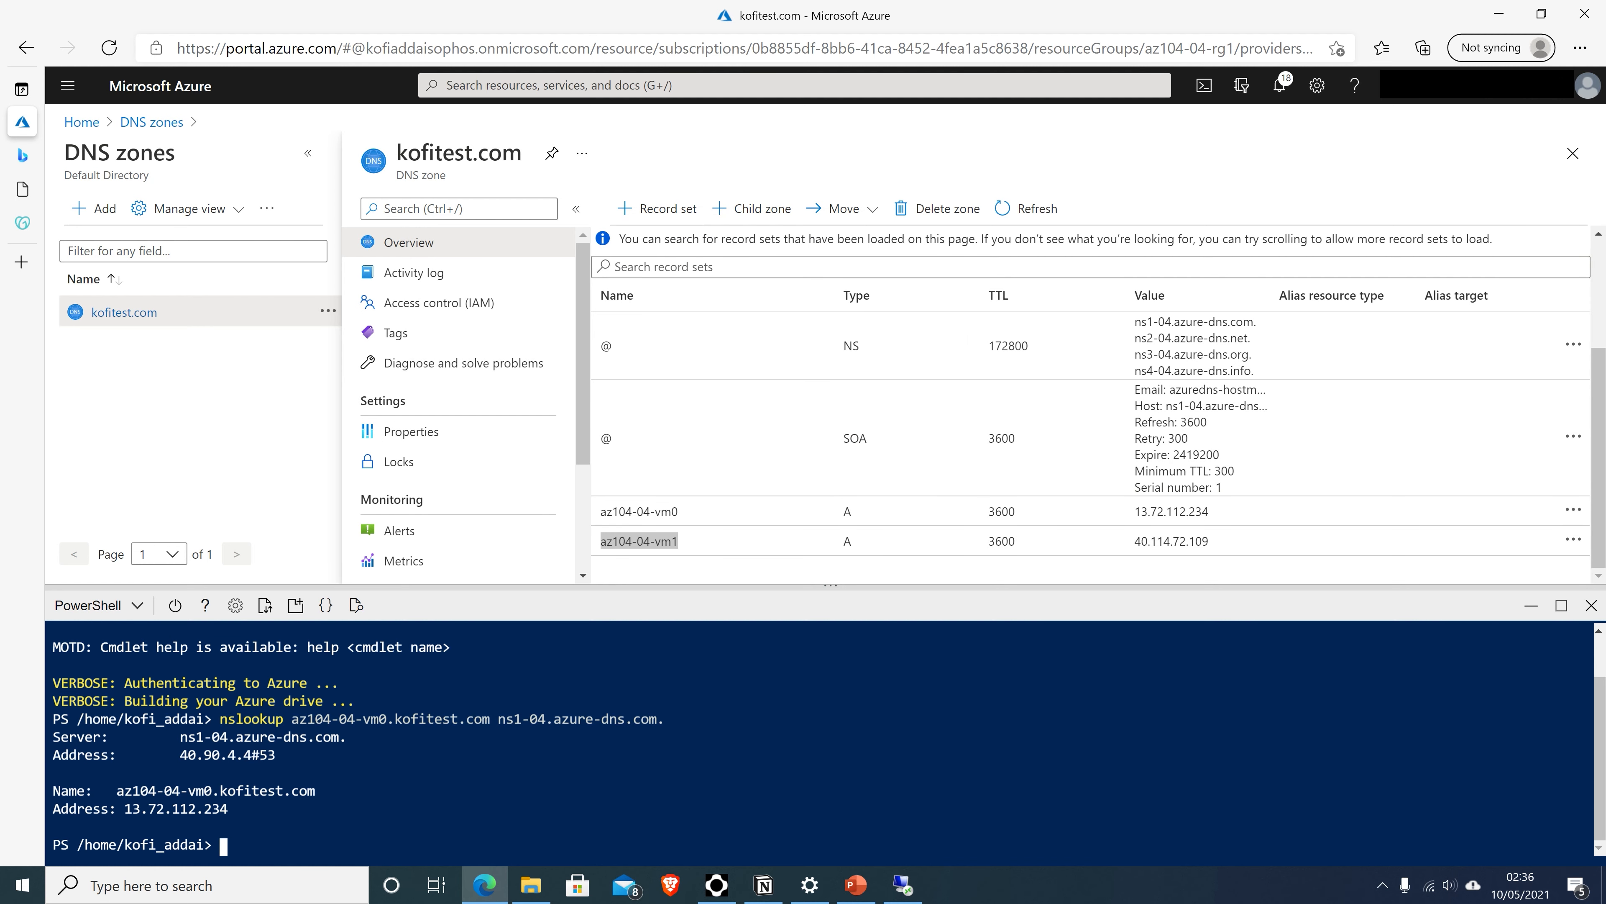
{"action": "type", "text": "nslookup"}
{"action": "right_click", "coordinate": [472, 806]}
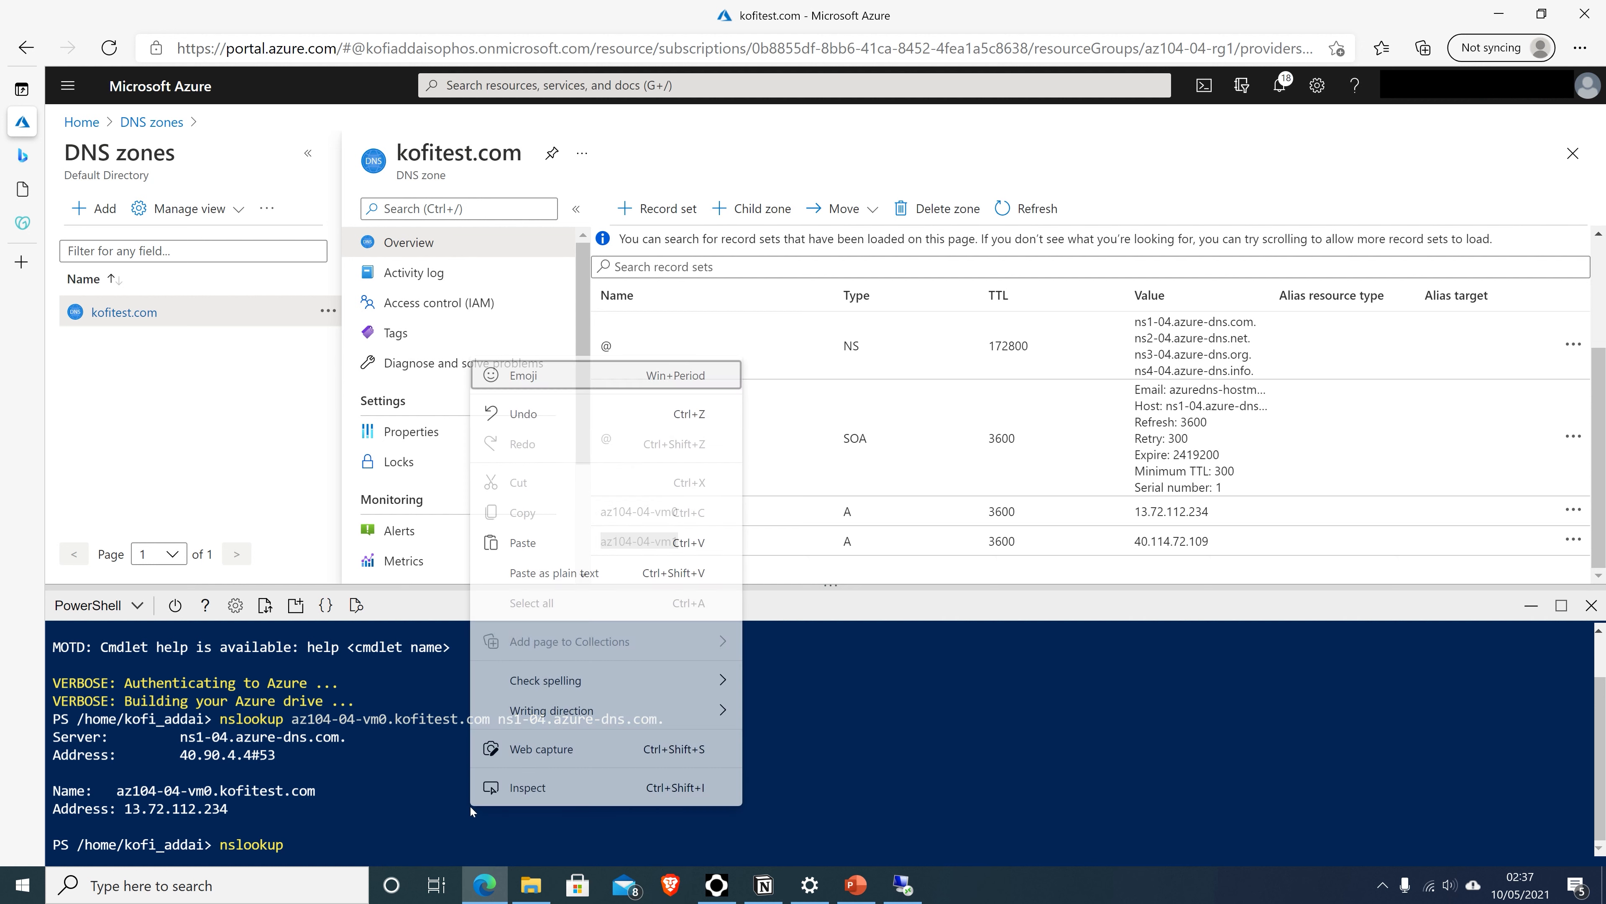
{"action": "left_click", "coordinate": [535, 545]}
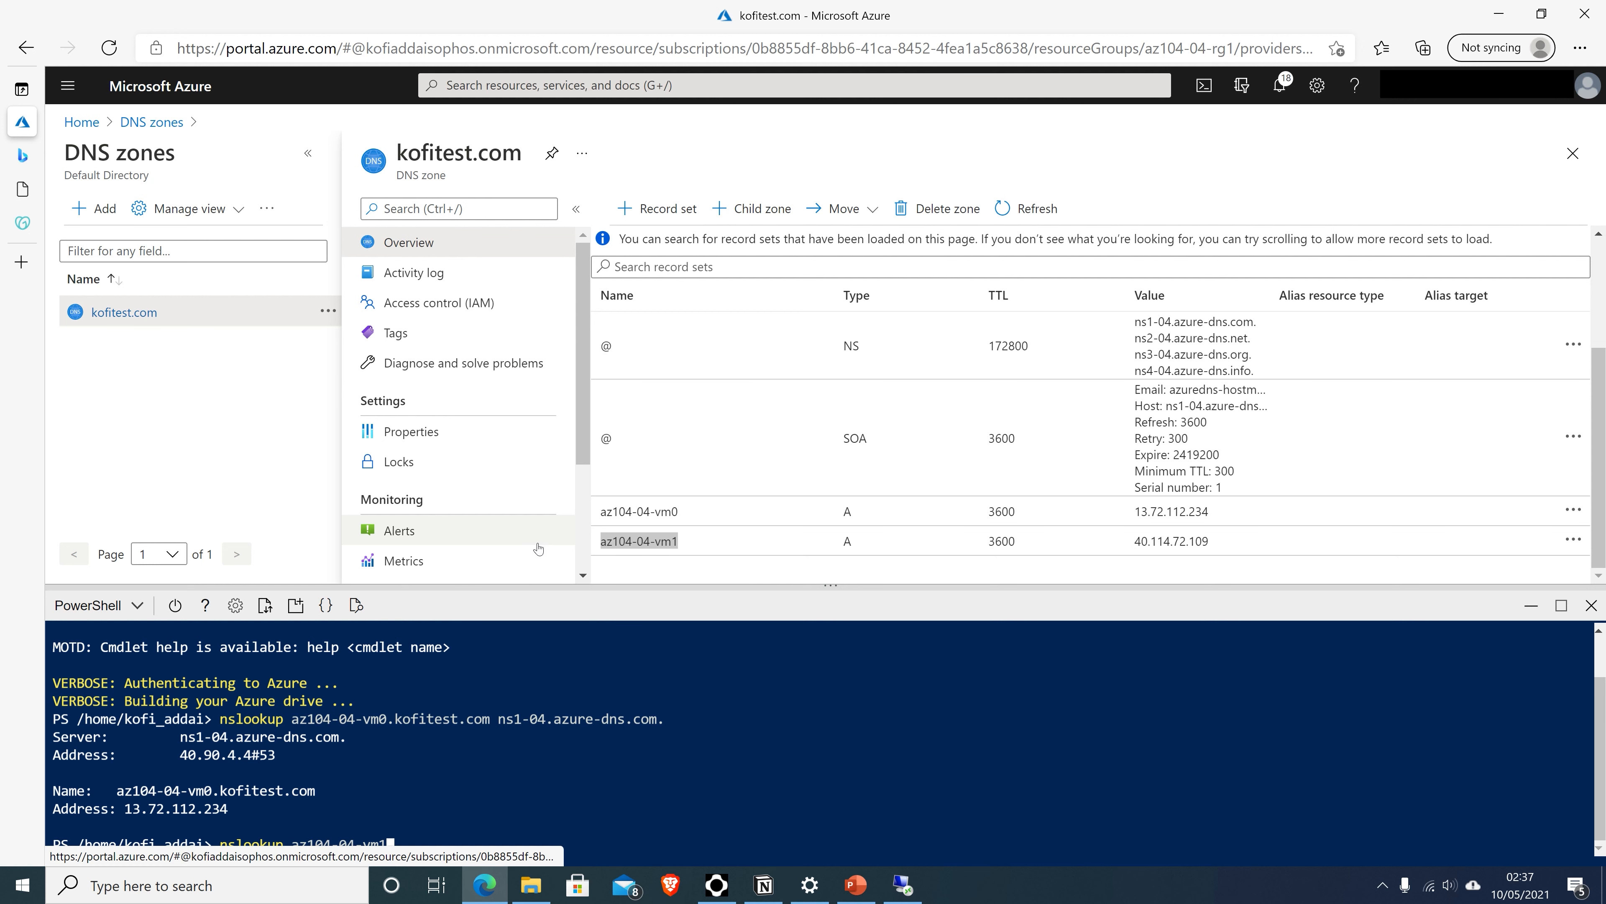
{"action": "type", "text": ".kofitest.com"}
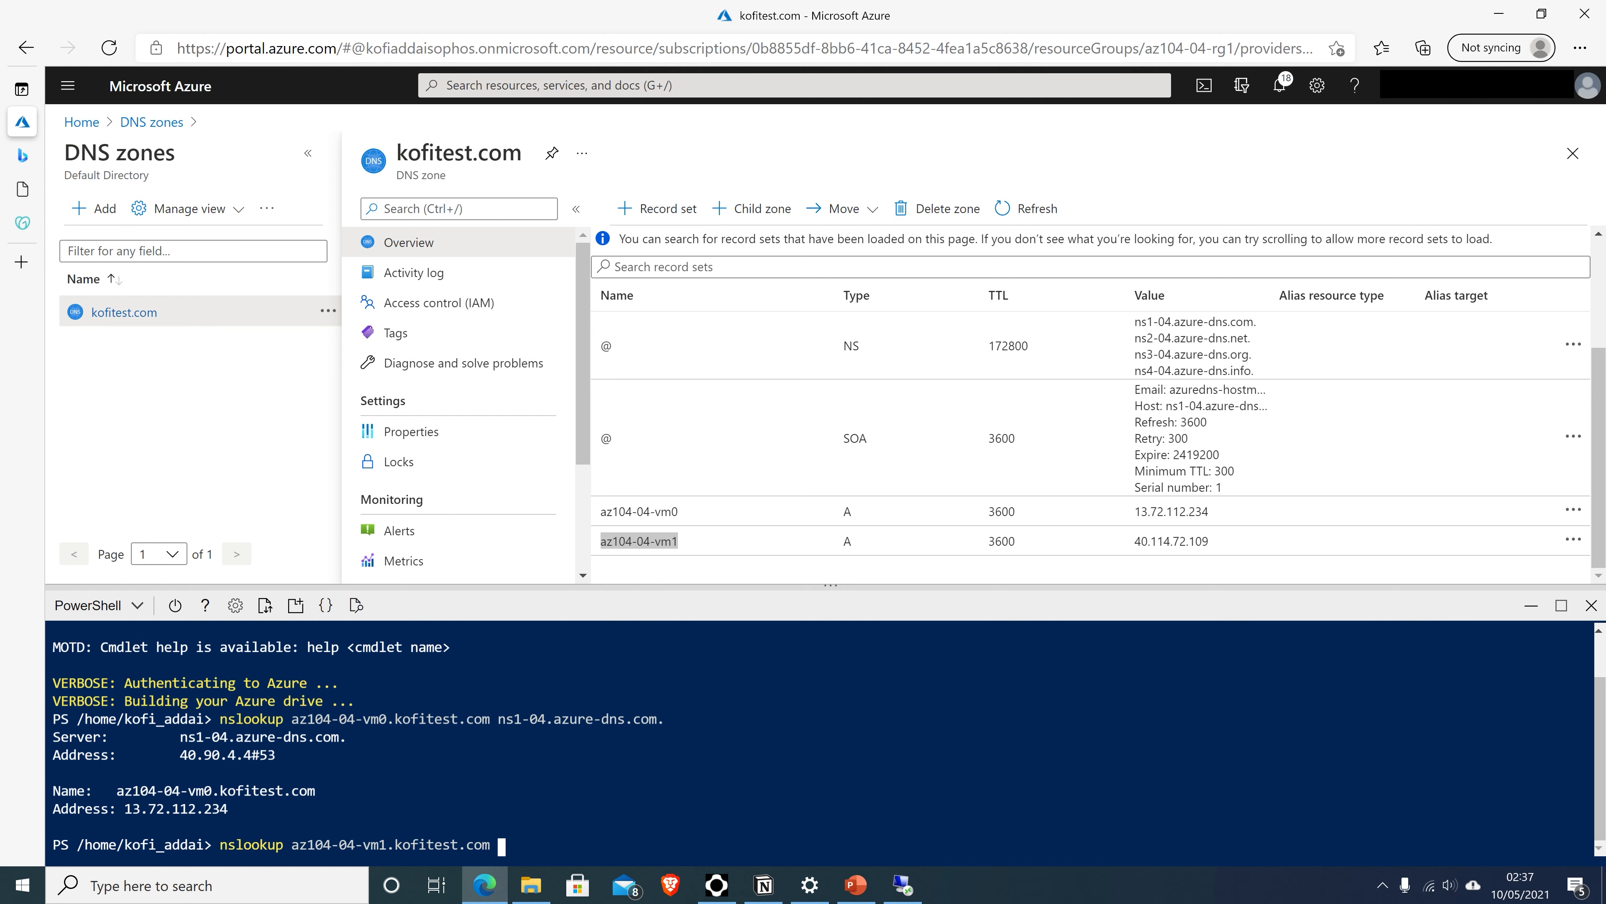
Step: Append the copied name server ns2-04.azure-dns.net. to the az104-04-vm1 lookup and run it
{"action": "scroll", "coordinate": [1242, 306], "scroll_direction": "up", "scroll_amount": 3}
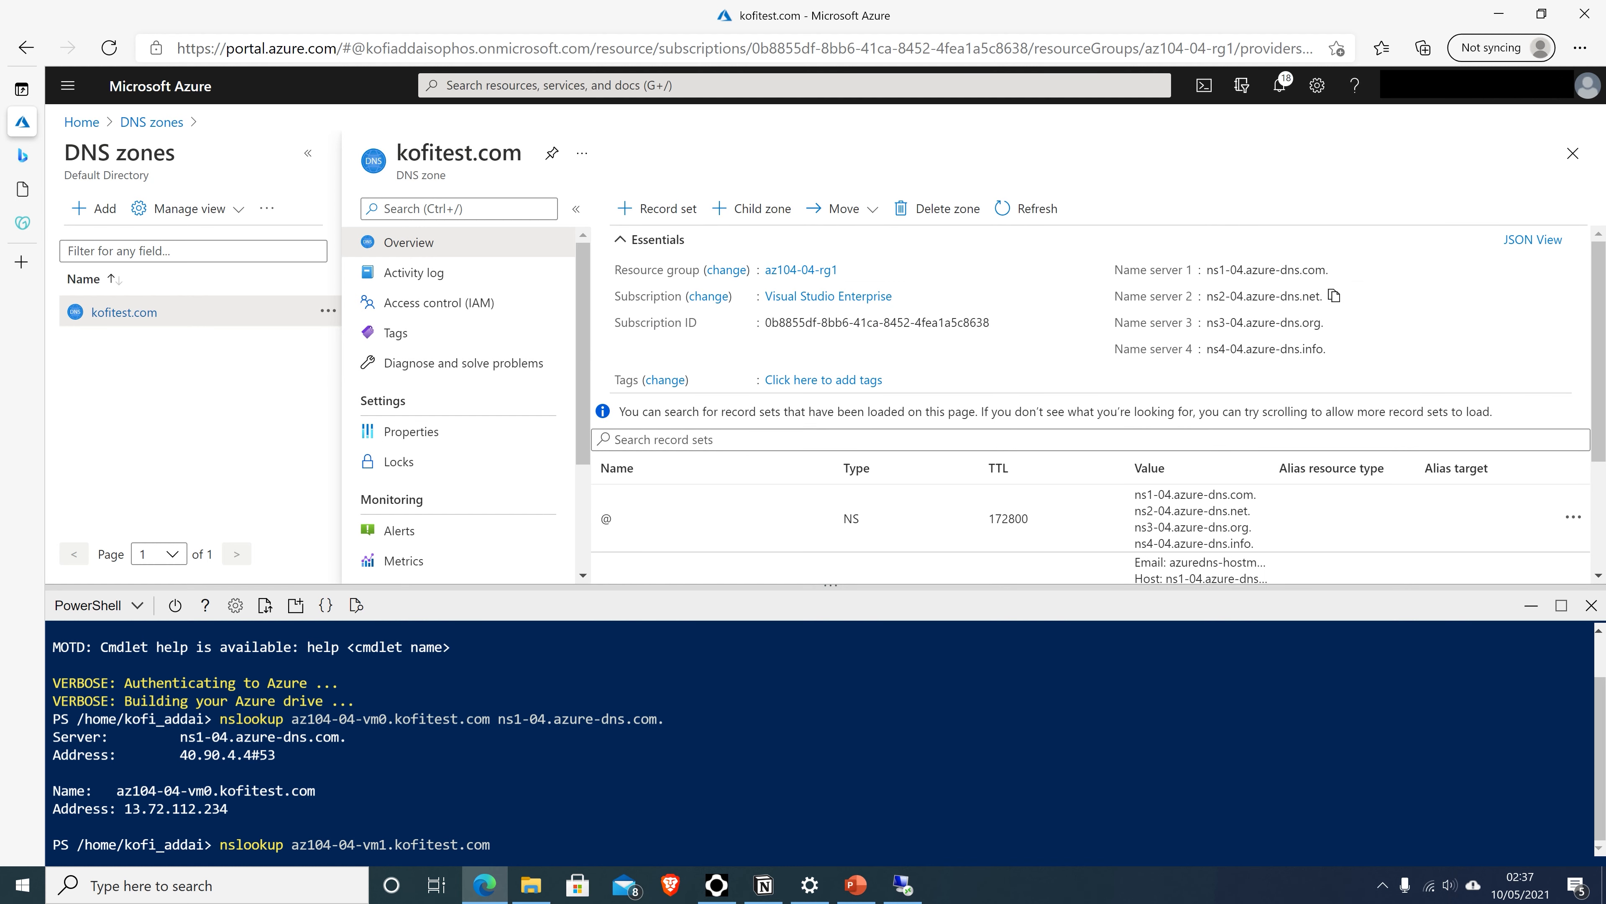
{"action": "left_click", "coordinate": [1334, 295]}
{"action": "right_click", "coordinate": [638, 822]}
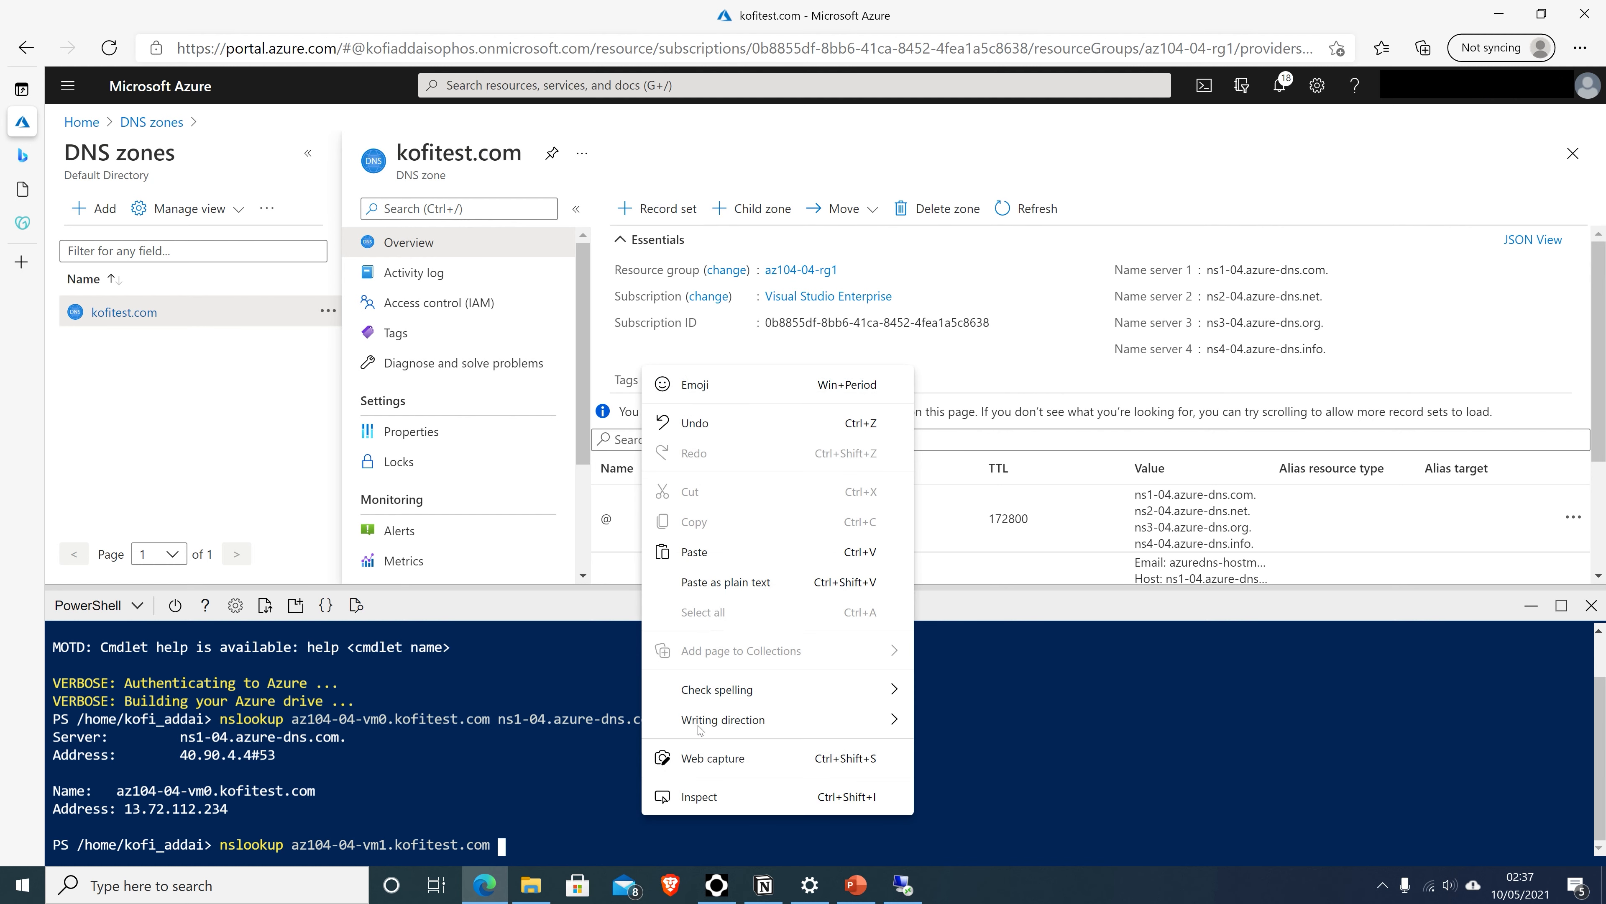
{"action": "left_click", "coordinate": [708, 553]}
{"action": "key", "text": "Return"}
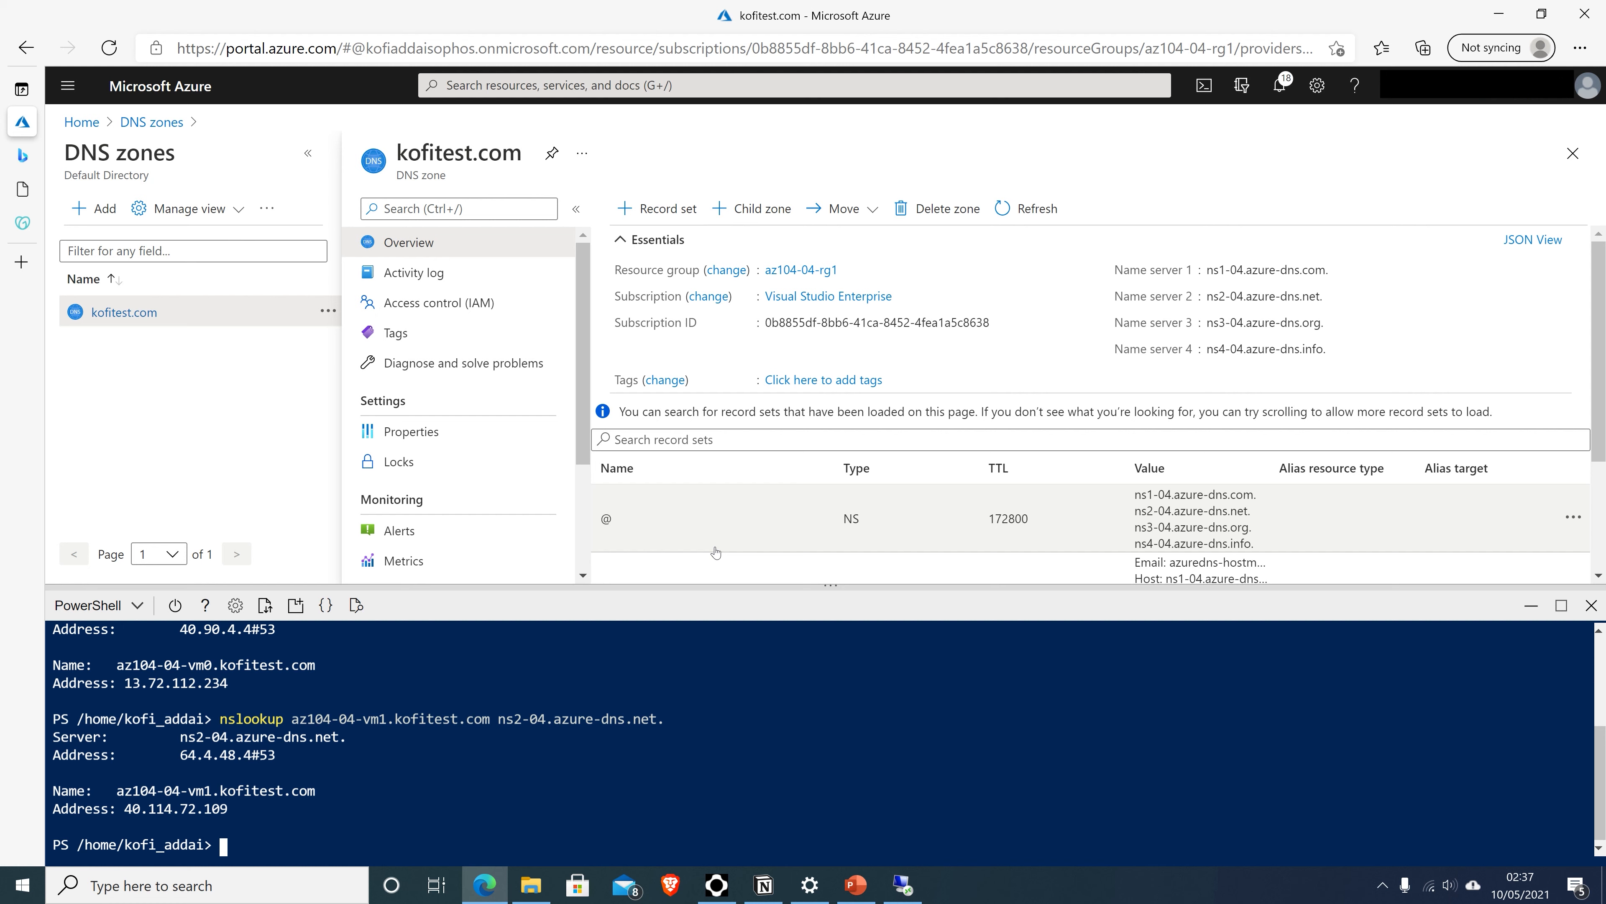